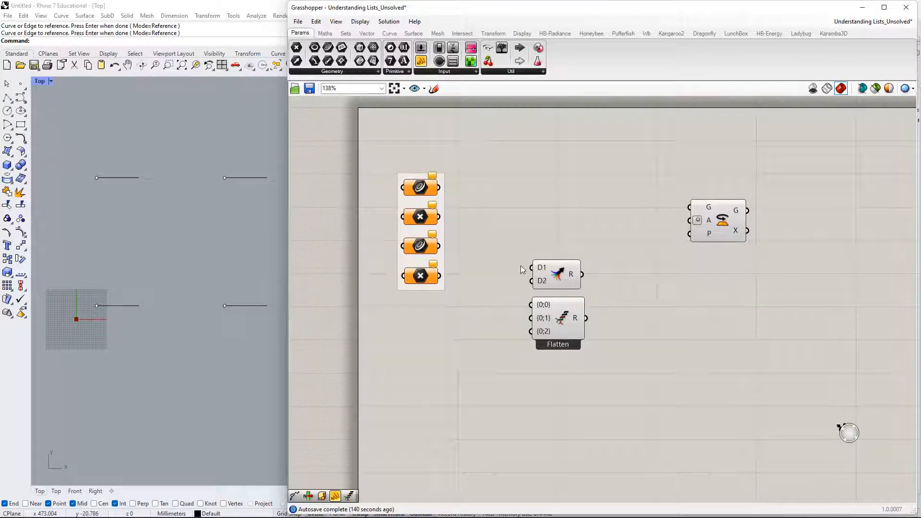
Add the component that displays name labels above every component, and park it away from the existing definition.
right_drag(529, 221, 503, 285)
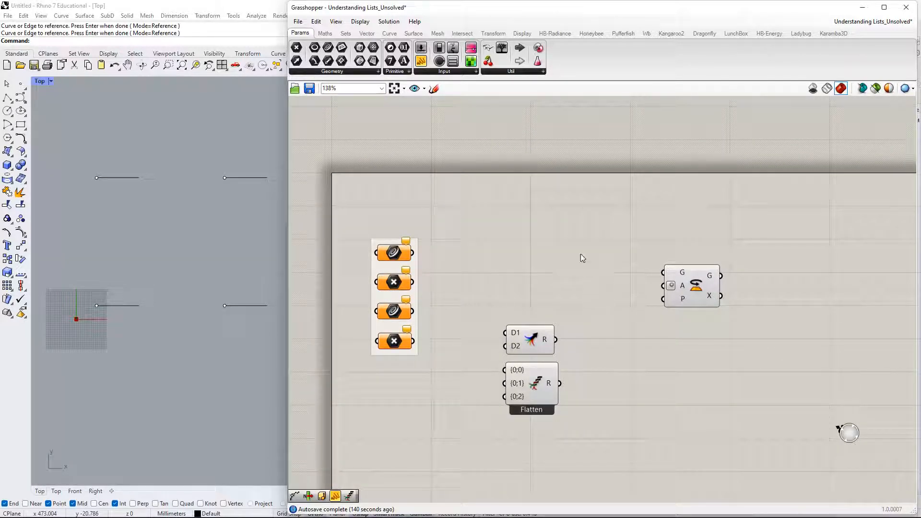
right_drag(520, 130, 543, 217)
drag(488, 49, 406, 199)
right_drag(436, 228, 473, 290)
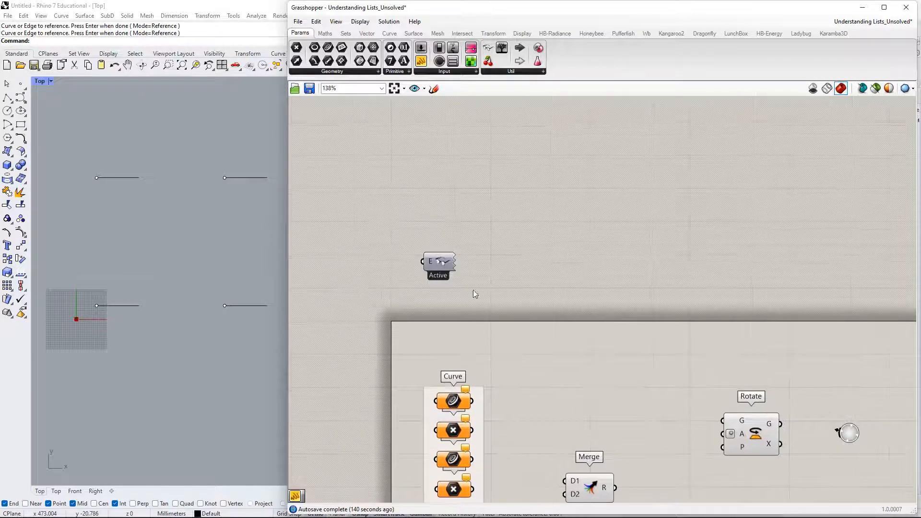
drag(442, 262, 349, 171)
right_drag(509, 355, 485, 170)
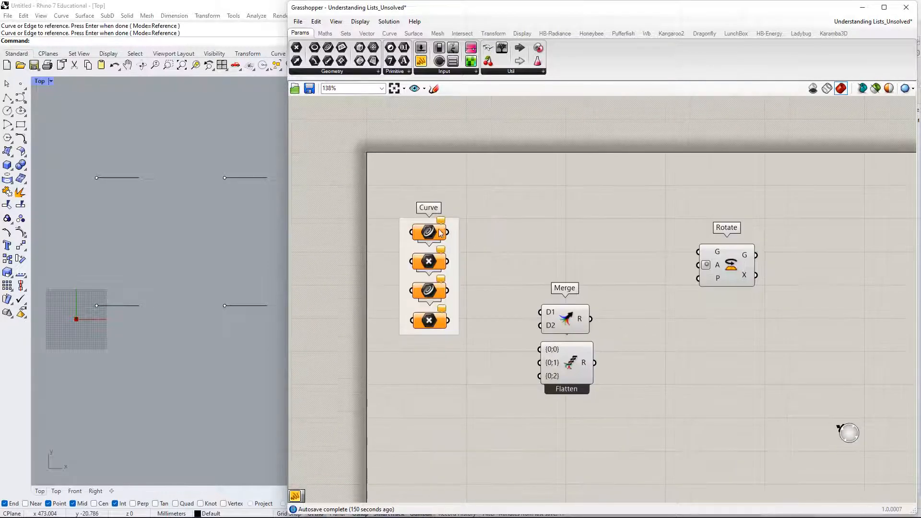
Space out the four grouped Curve and Point containers vertically to leave room for their name labels.
click(428, 215)
drag(432, 317, 432, 355)
drag(433, 288, 436, 312)
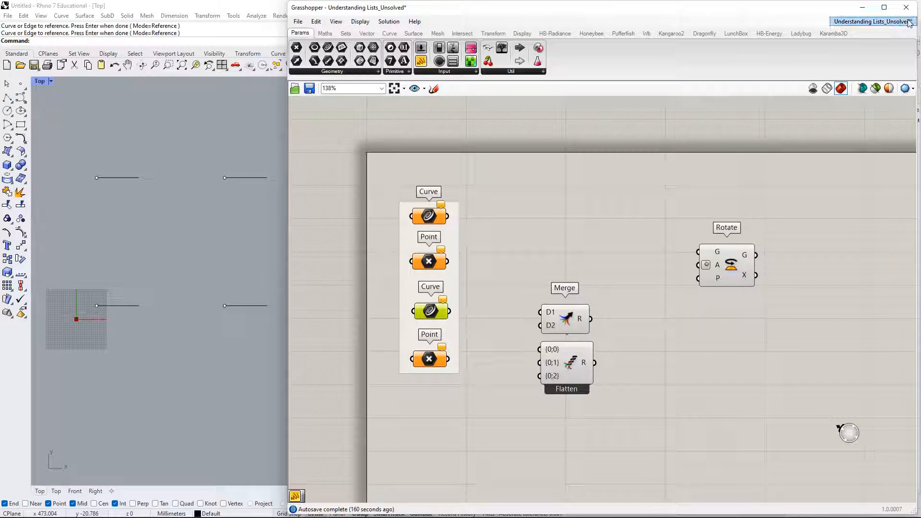
Review the components on the Grasshopper canvas, the lines in the Rhino viewport and the first Curve container's options.
scroll(640, 278, down, 1)
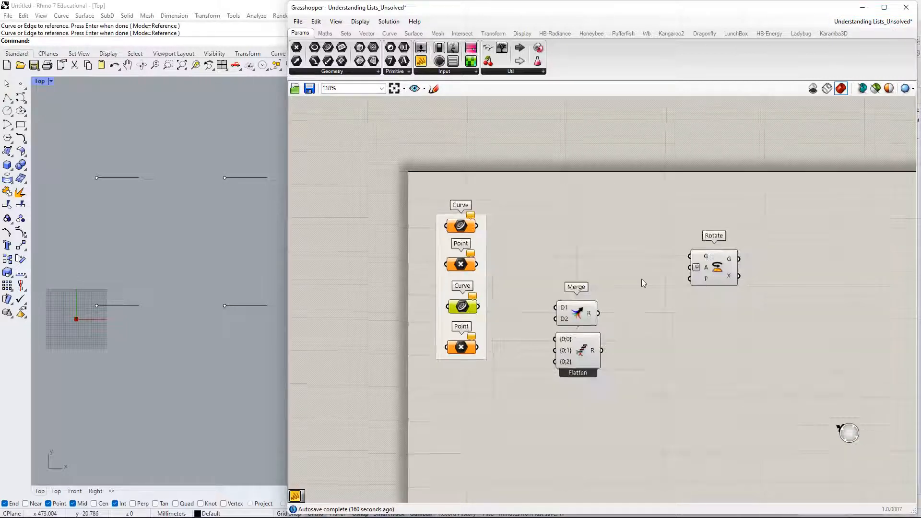
right_drag(638, 305, 628, 236)
drag(385, 122, 817, 370)
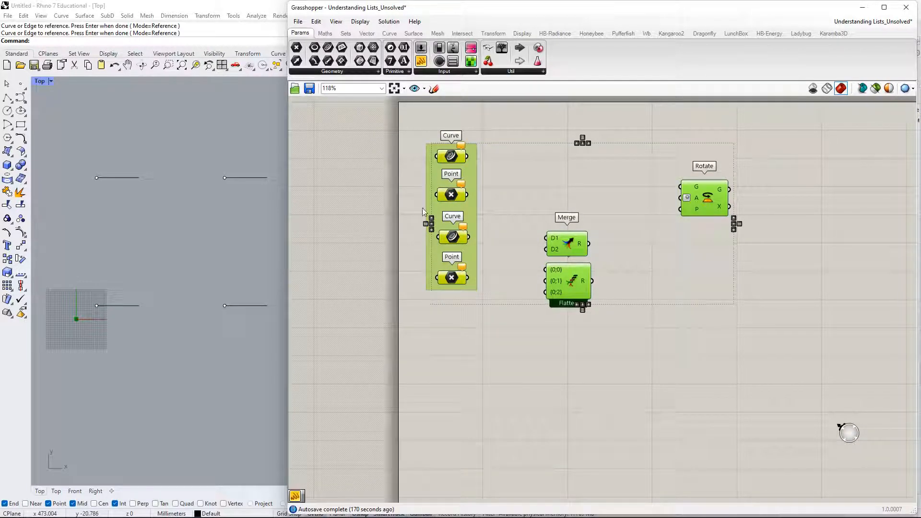
right_drag(413, 163, 413, 227)
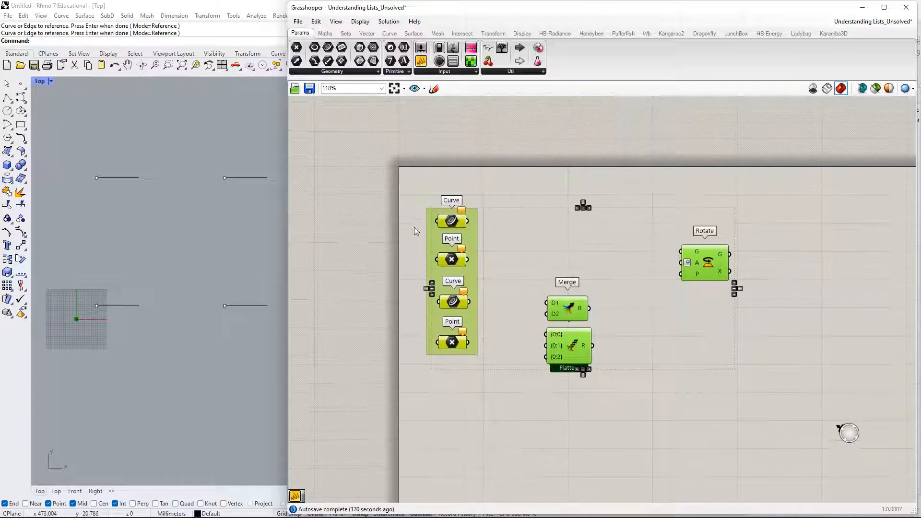
click(432, 188)
click(451, 220)
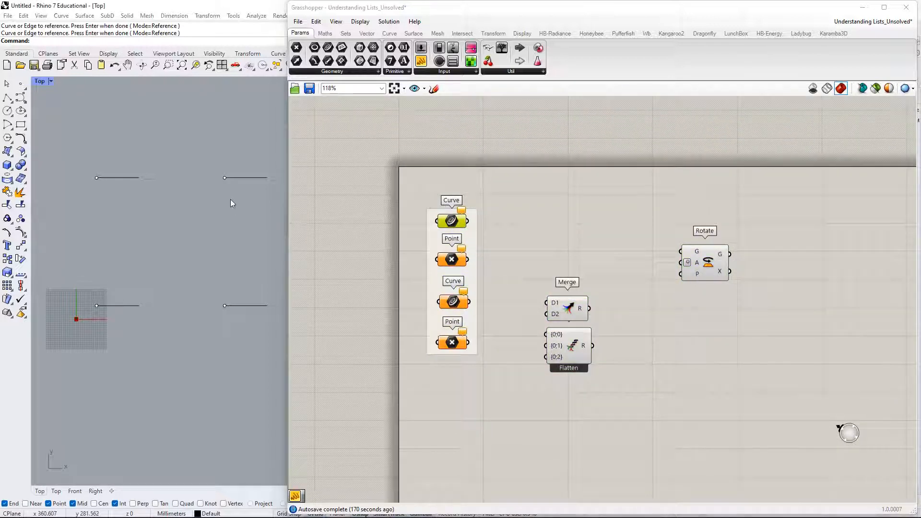
drag(249, 142, 235, 345)
key(Return)
drag(191, 144, 139, 369)
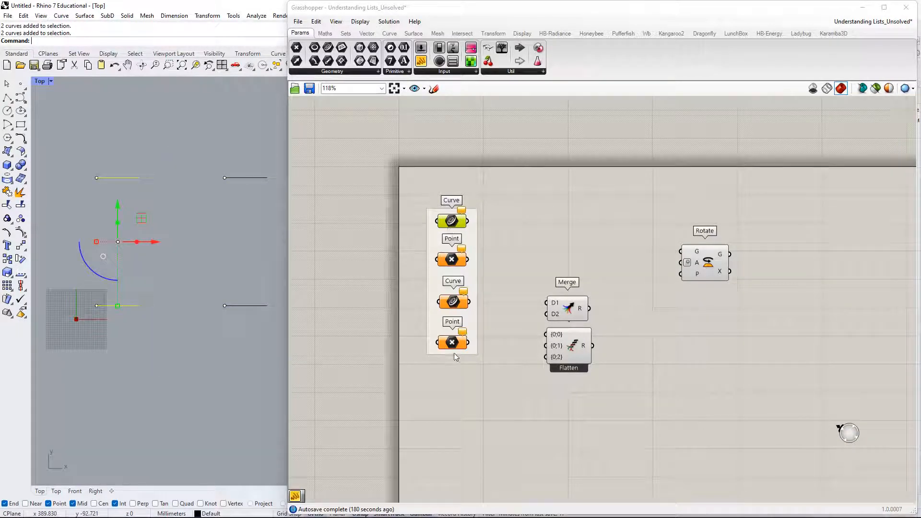
drag(424, 187, 499, 401)
click(419, 315)
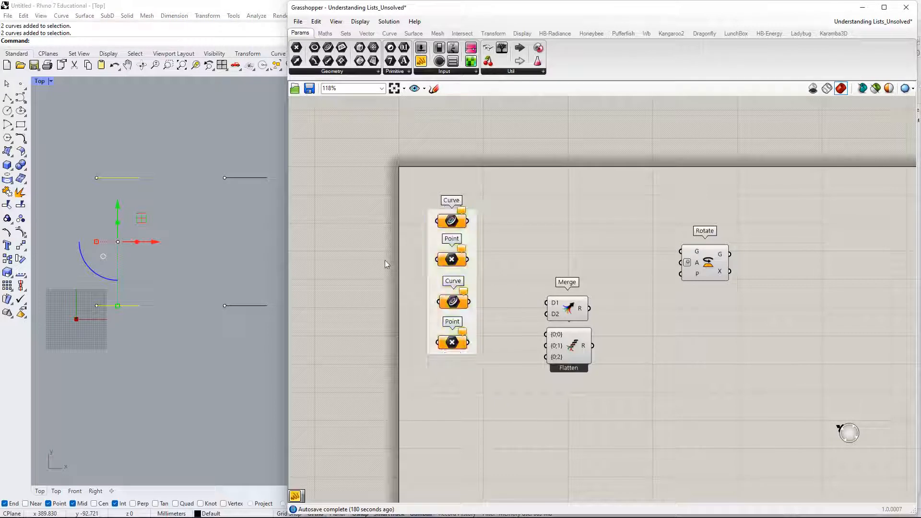
right_drag(197, 207, 200, 238)
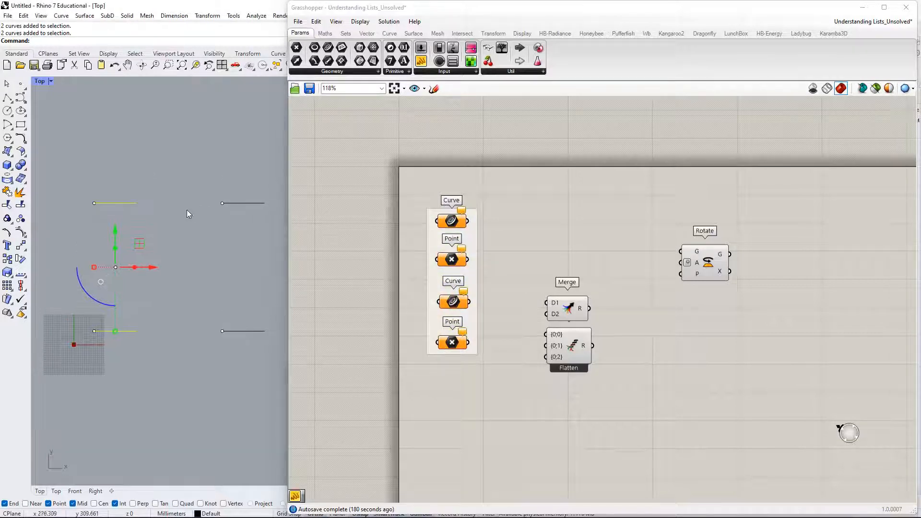
right_click(453, 221)
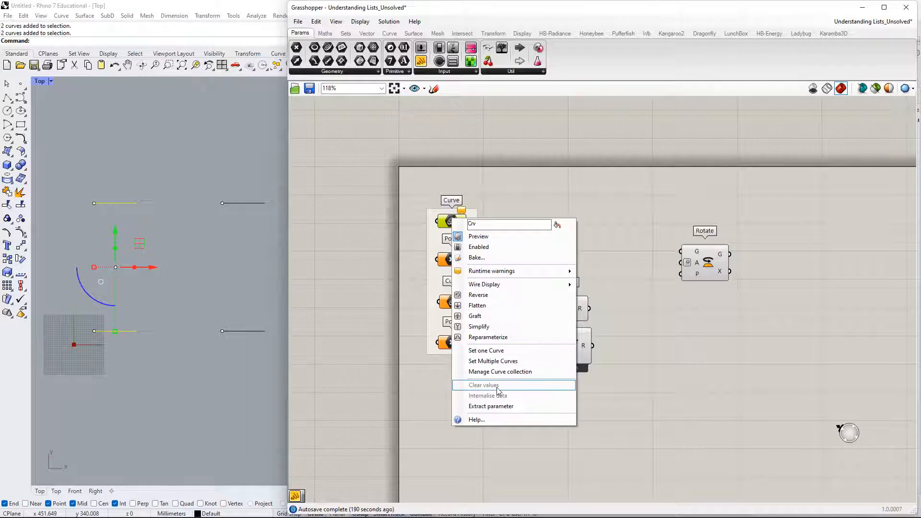
click(396, 283)
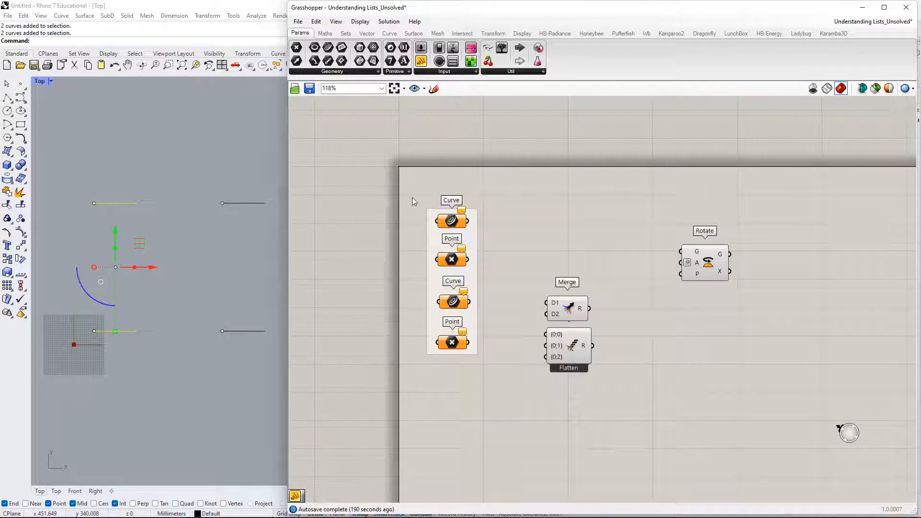
right_drag(358, 179, 369, 200)
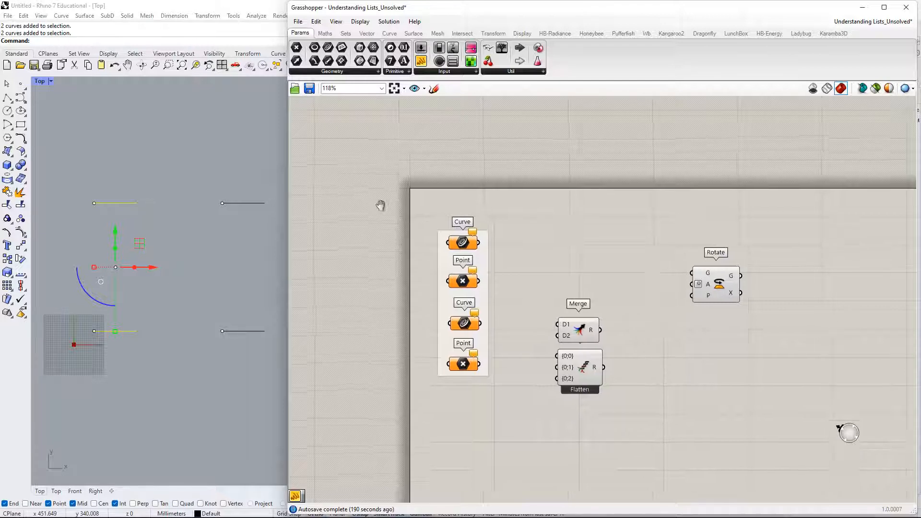
Examine the two columns of lines and points in the Rhino viewport by selecting each set separately.
click(194, 195)
drag(128, 163, 105, 360)
drag(77, 183, 106, 368)
drag(195, 165, 234, 410)
drag(263, 176, 242, 365)
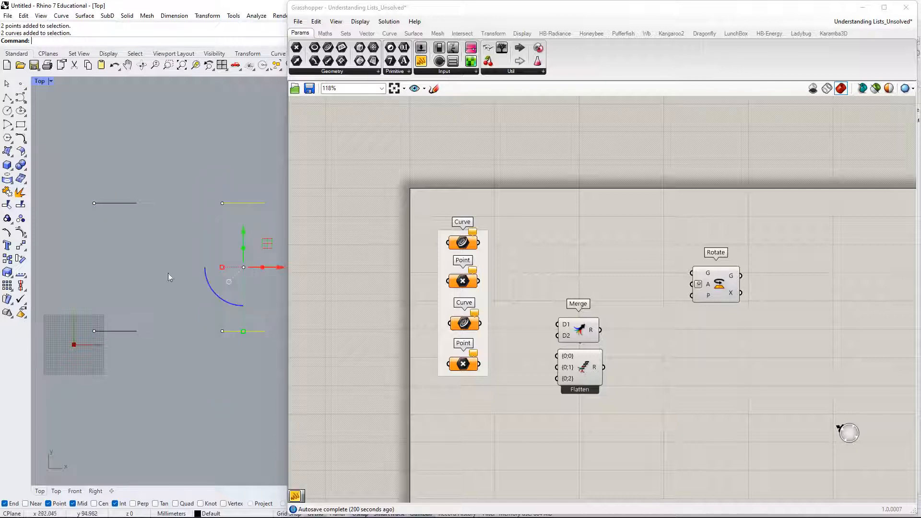
drag(129, 173, 114, 399)
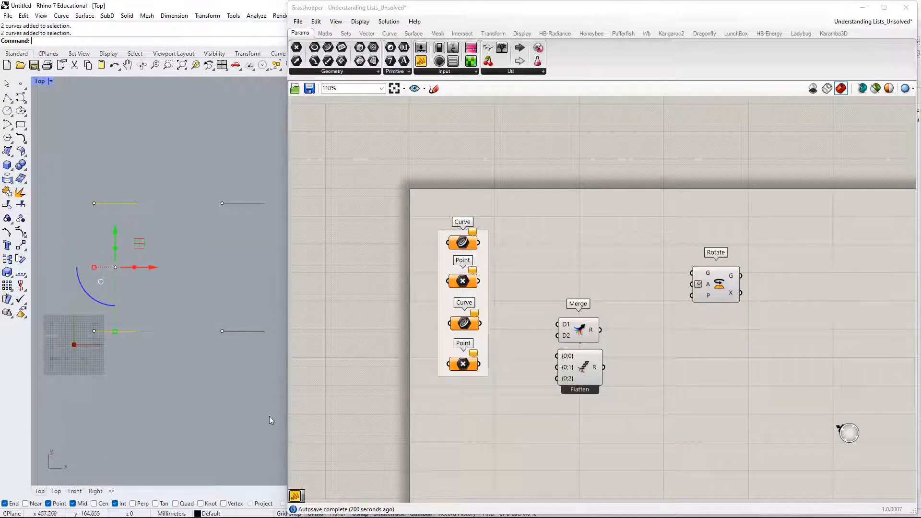
Rearrange the Rotate, Merge and Entwine components so they sit slightly higher with room for each name label.
right_drag(526, 326, 502, 299)
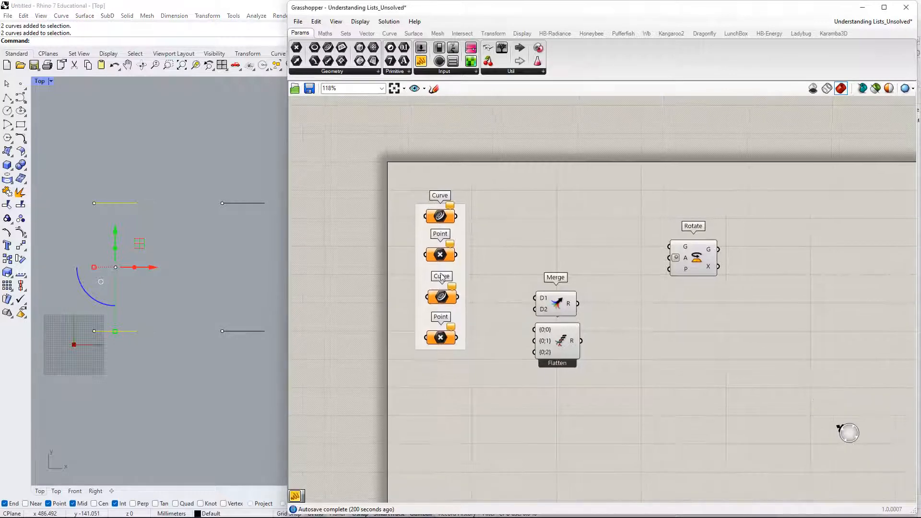
drag(696, 261, 683, 244)
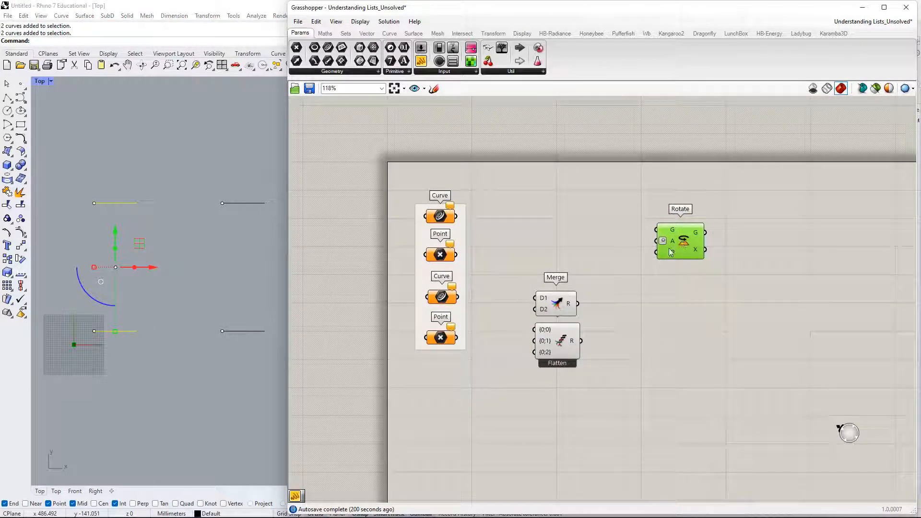
click(531, 272)
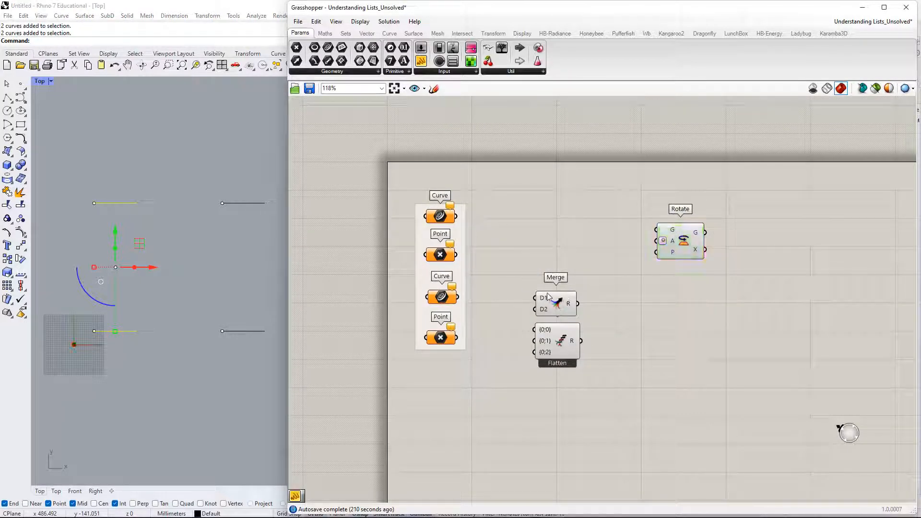
drag(551, 301, 555, 278)
drag(564, 337, 566, 331)
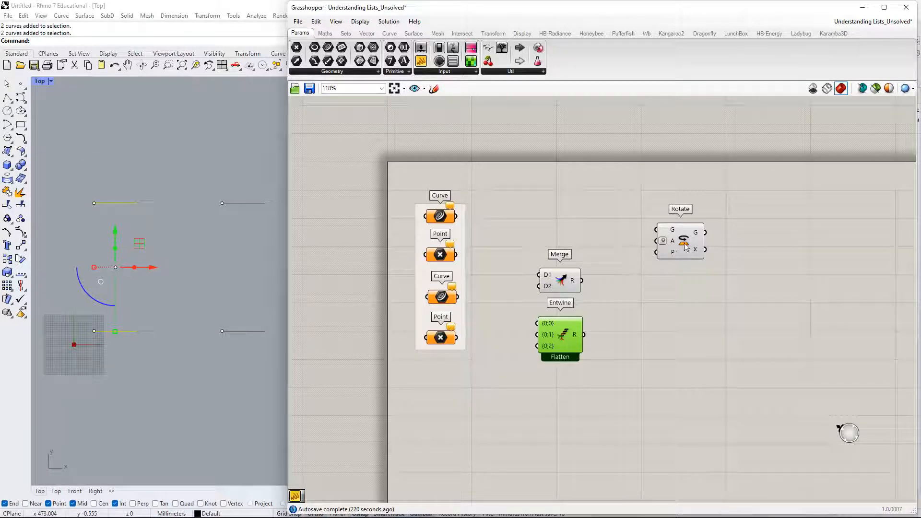
drag(684, 247, 674, 224)
drag(381, 143, 720, 422)
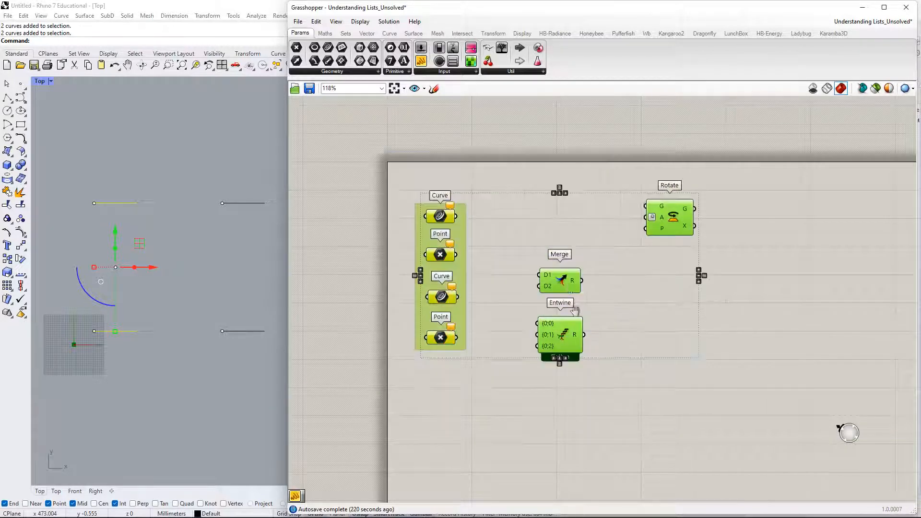
right_drag(574, 311, 575, 341)
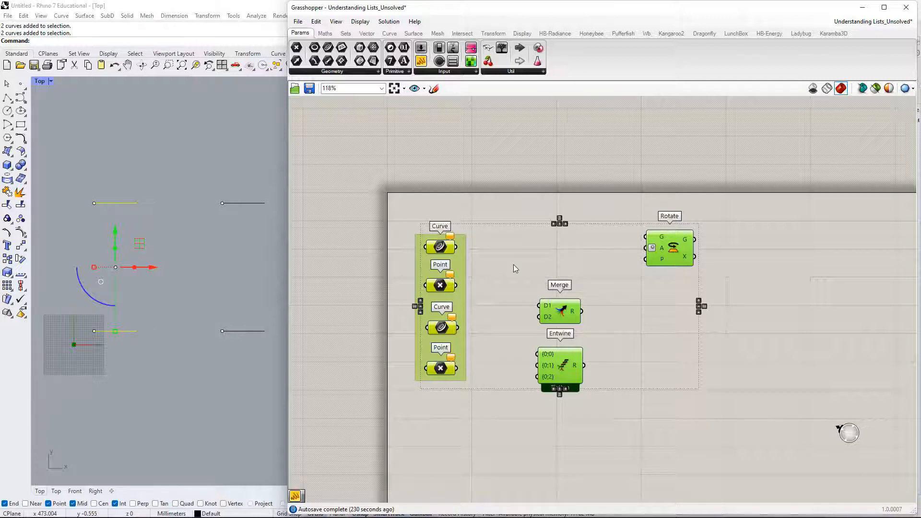
right_drag(517, 219, 467, 184)
click(489, 220)
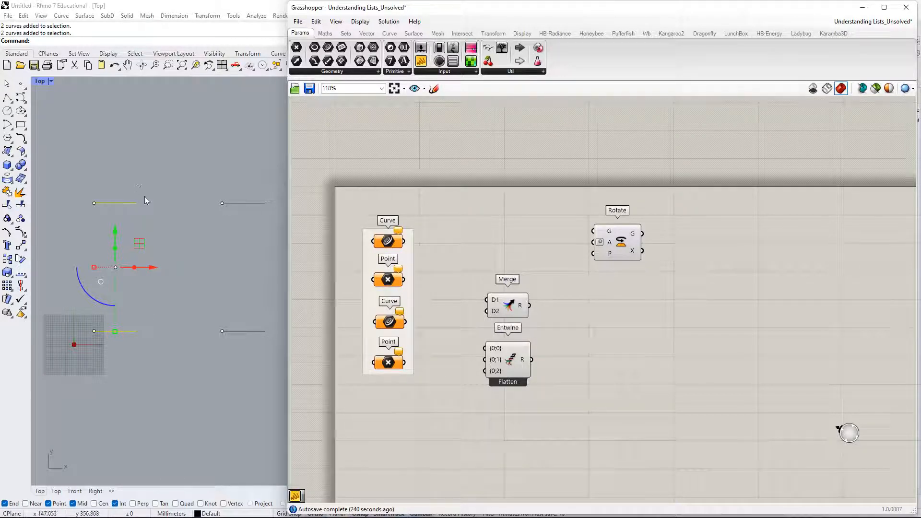
Add an empty Panel to the canvas above the Merge component.
double_click(517, 166)
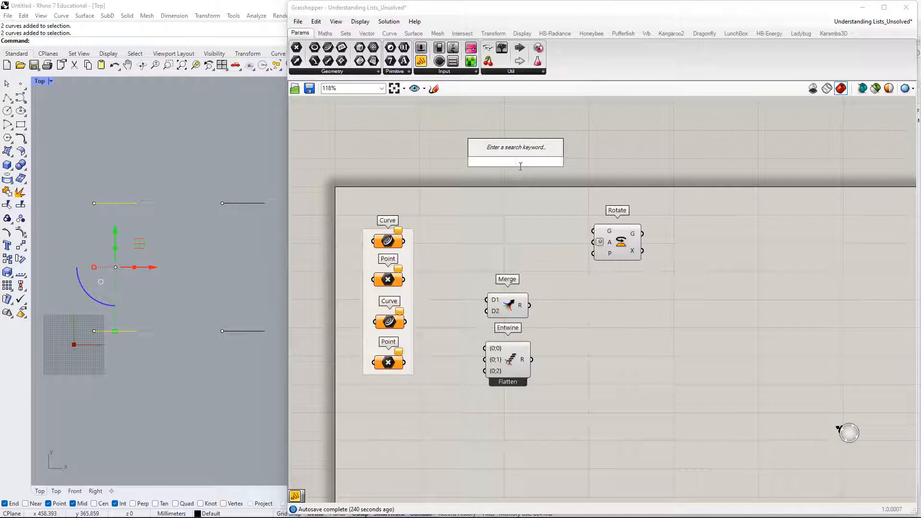
text(panel)
key(Return)
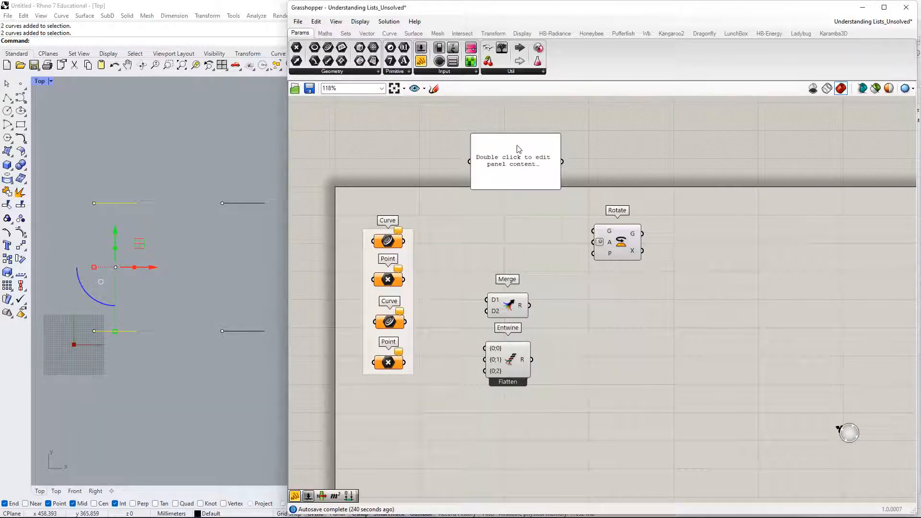
drag(508, 177, 511, 160)
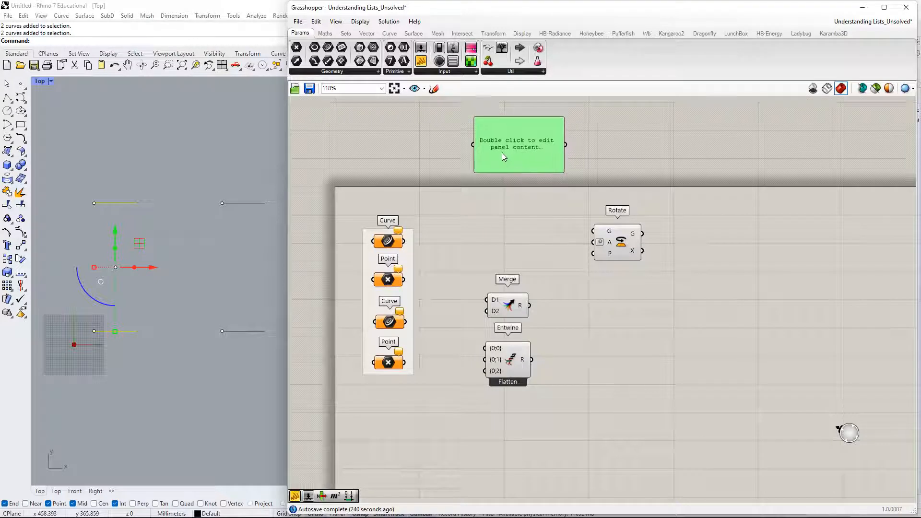
Reference four lines into the first Curve container in the order upper-left, lower-right, upper-right, lower-left.
click(394, 239)
click(361, 199)
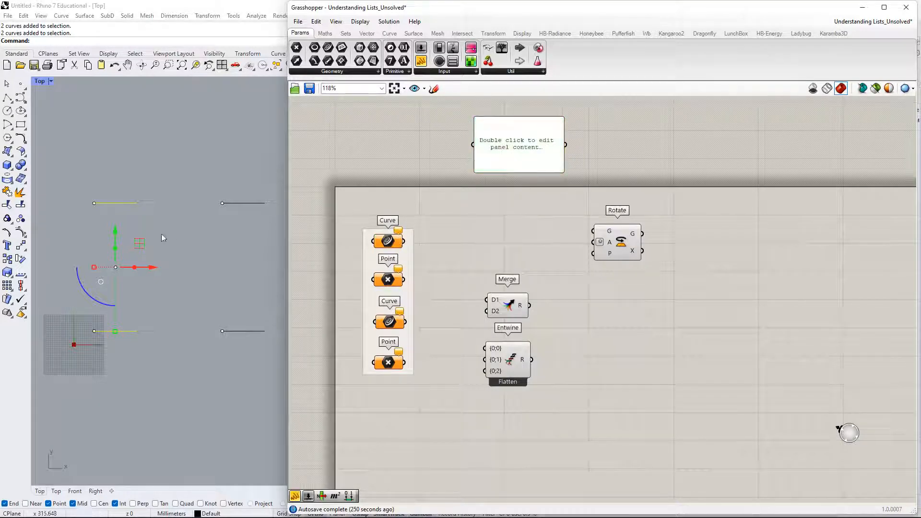
click(158, 212)
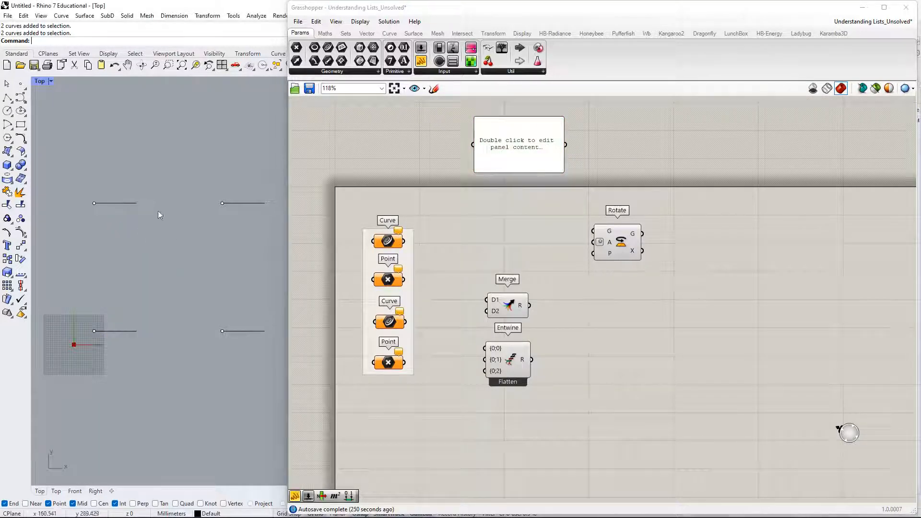
right_click(393, 241)
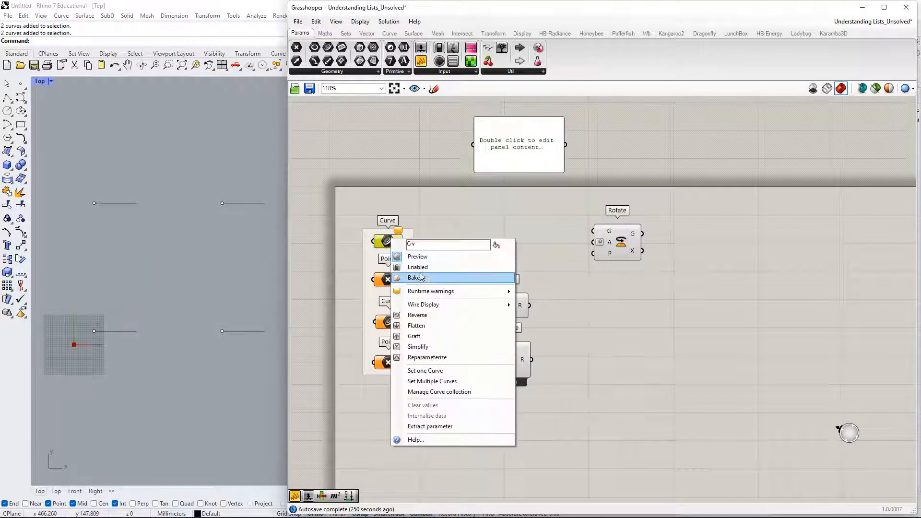
click(445, 381)
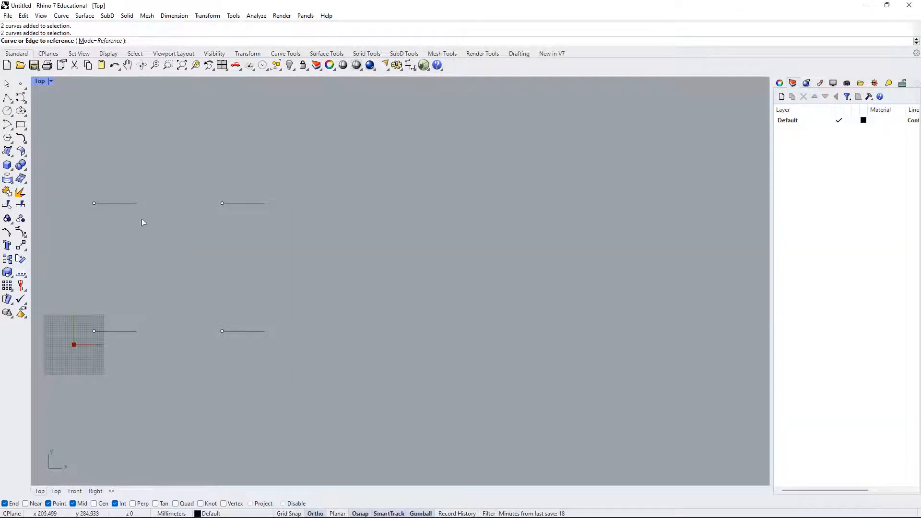
click(129, 203)
click(258, 330)
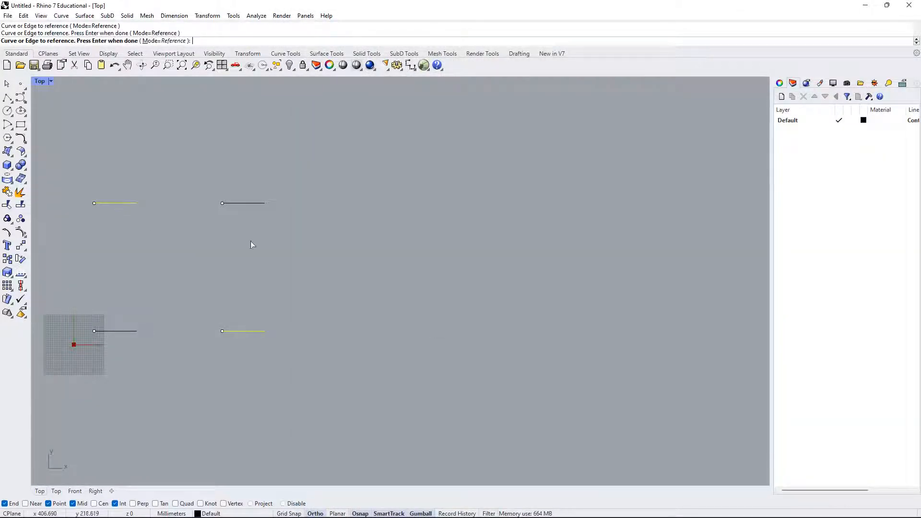
click(243, 204)
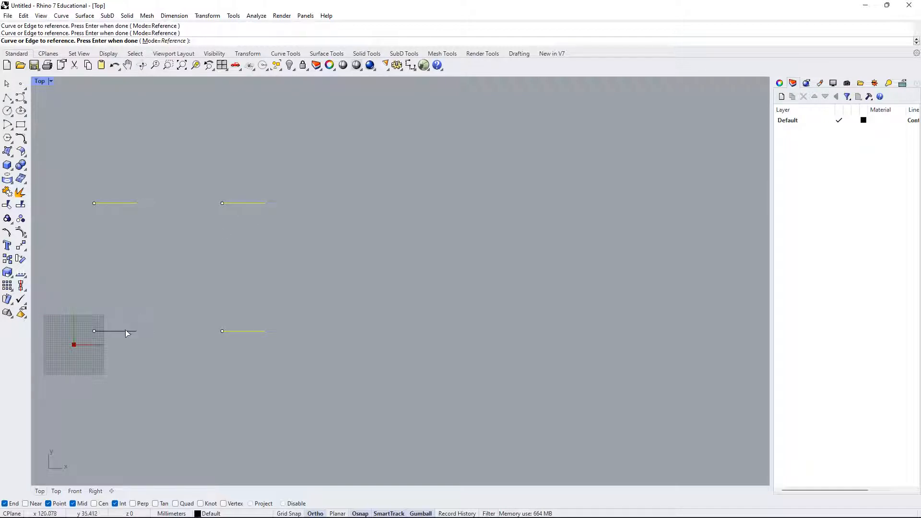
click(125, 331)
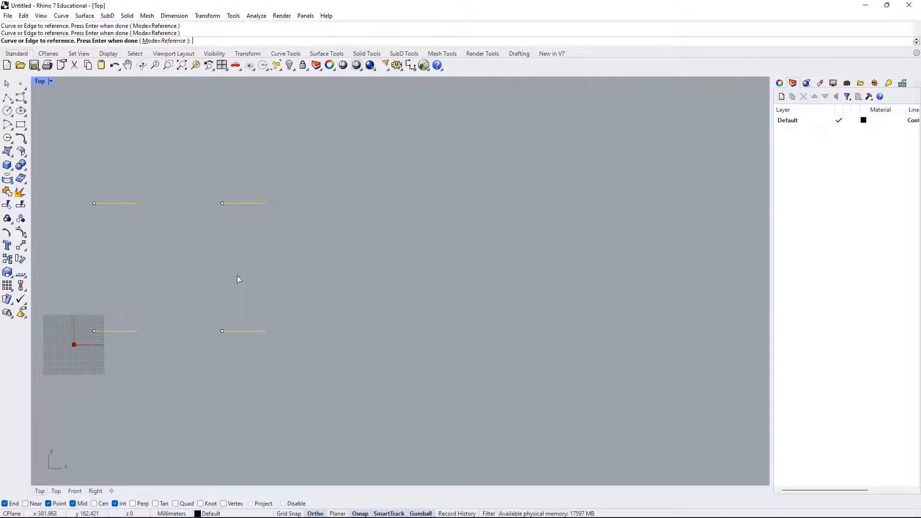
key(Return)
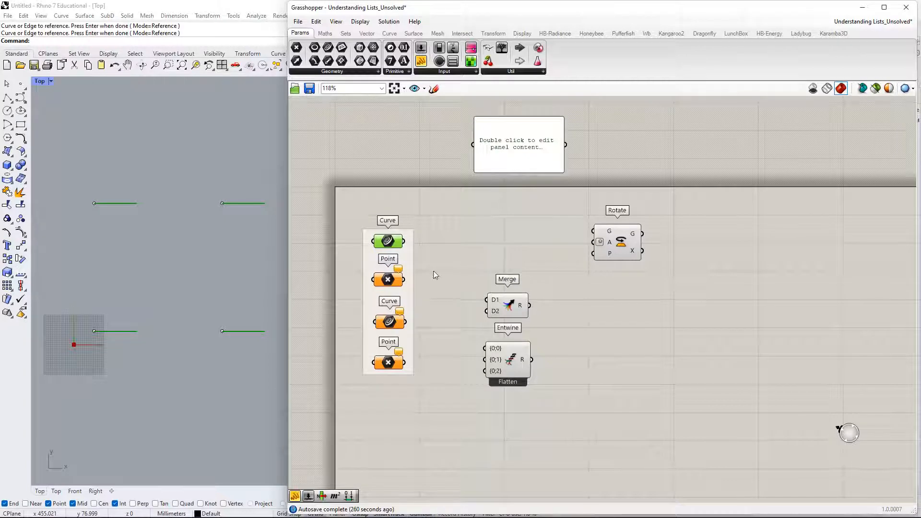
click(401, 205)
drag(384, 240, 384, 239)
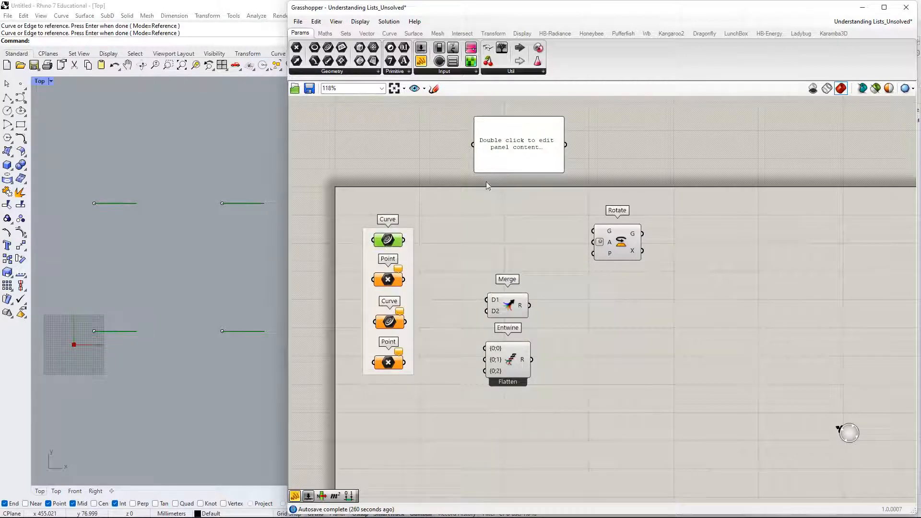
Connect the first Curve container to the empty panel, widen the panel to fit its text and place it above the group.
right_drag(487, 185, 465, 249)
drag(382, 304, 453, 210)
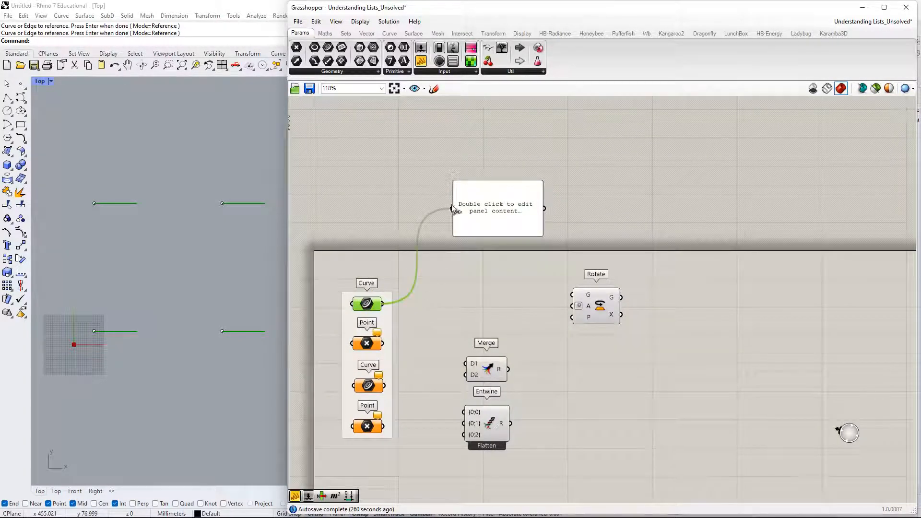
drag(540, 239, 681, 255)
drag(610, 218, 586, 187)
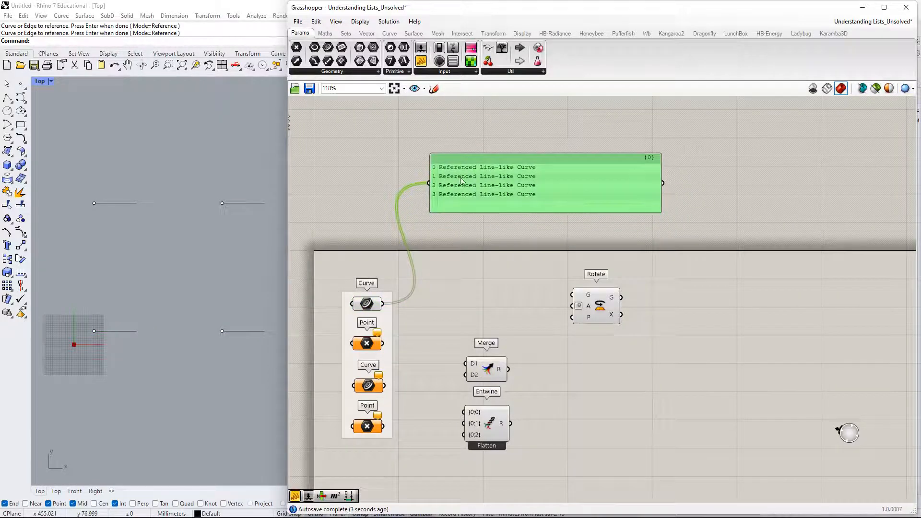
drag(473, 195, 467, 169)
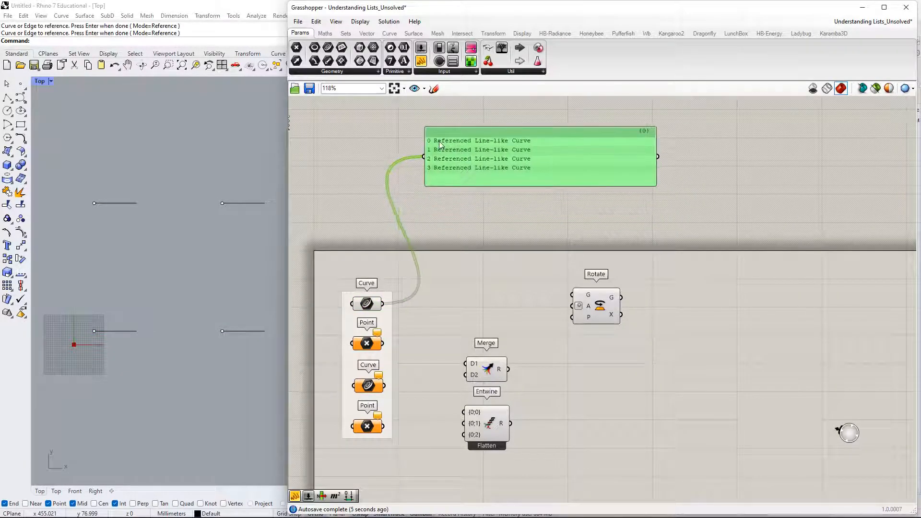
right_drag(478, 265, 494, 281)
double_click(552, 237)
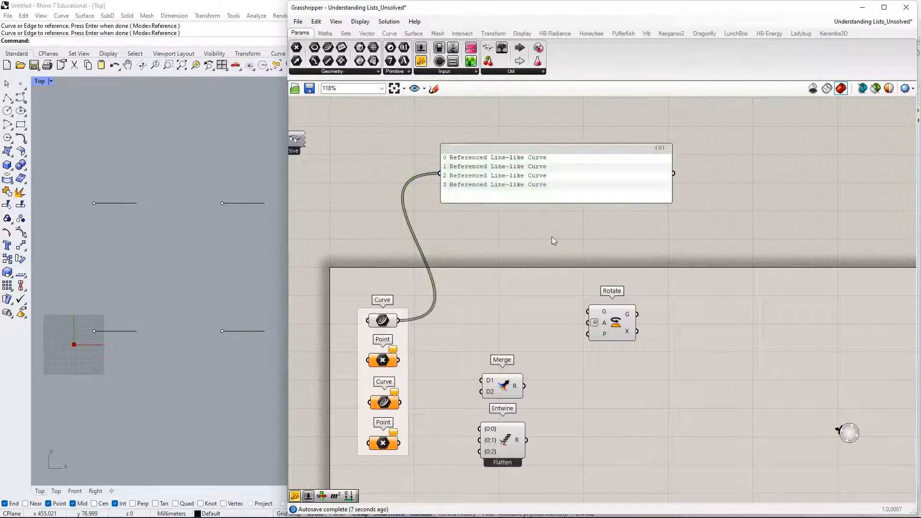
text(")
key(Return)
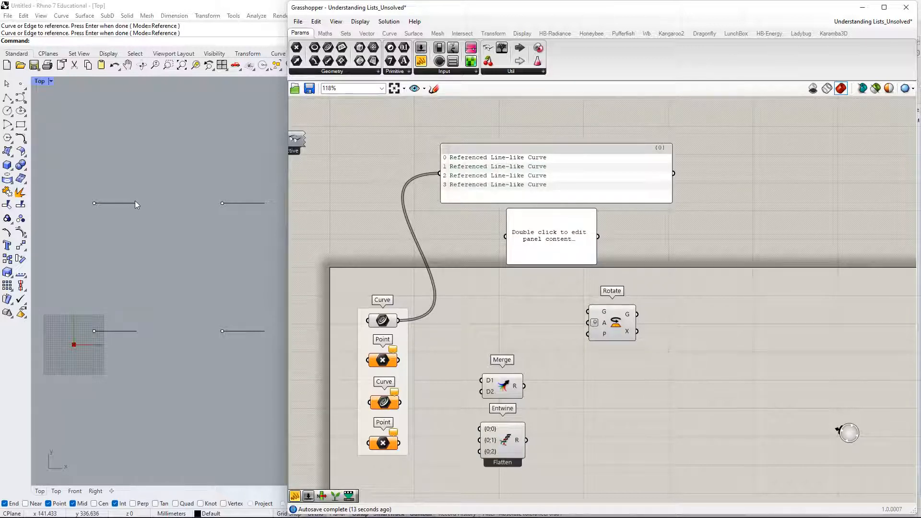
click(556, 258)
key(Delete)
Add a List Item component below the panel and connect the first Curve container to its list input L.
double_click(539, 241)
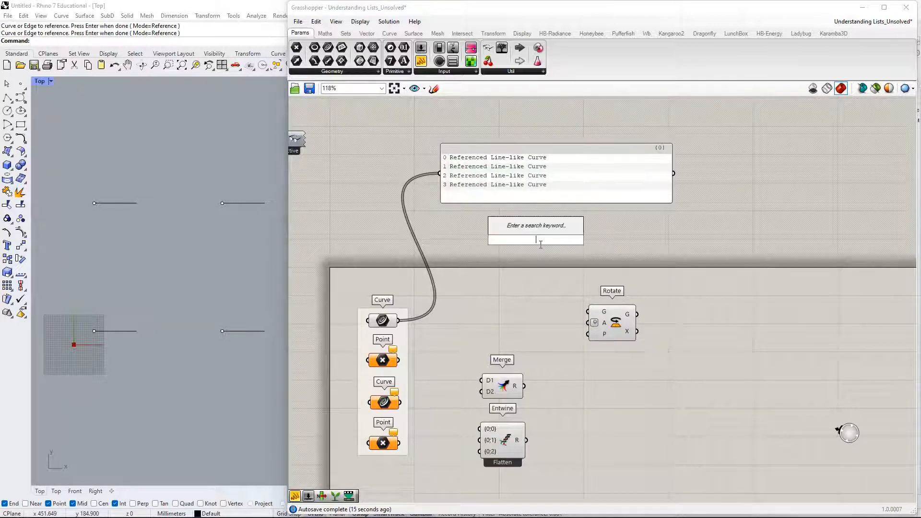
text(item)
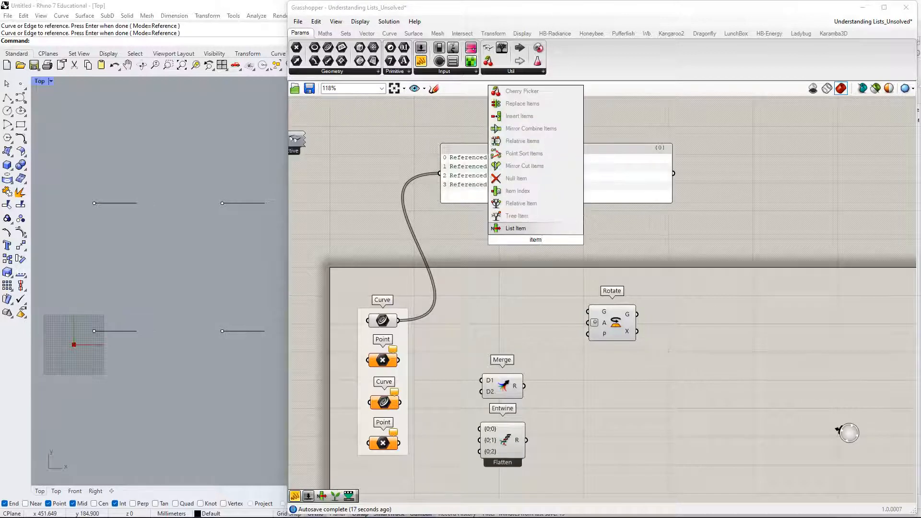
key(Return)
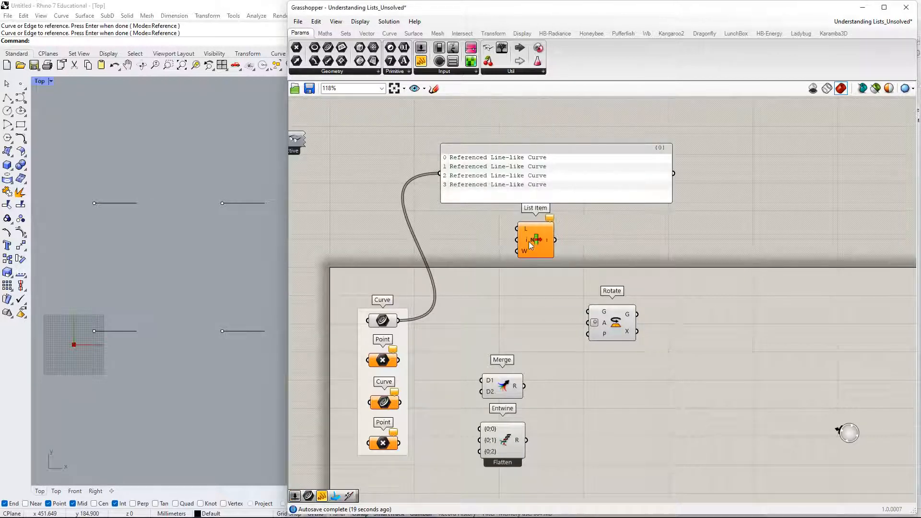
scroll(526, 243, up, 1)
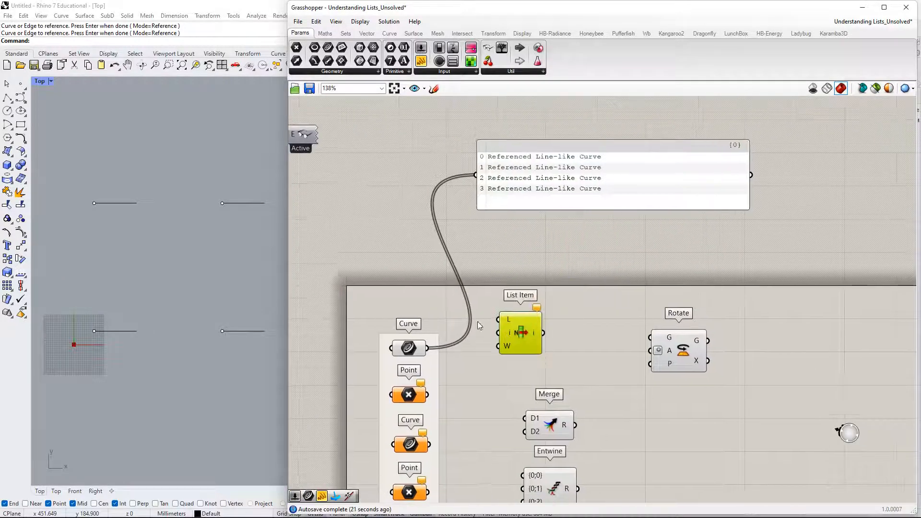
scroll(432, 355, up, 2)
drag(428, 344, 625, 202)
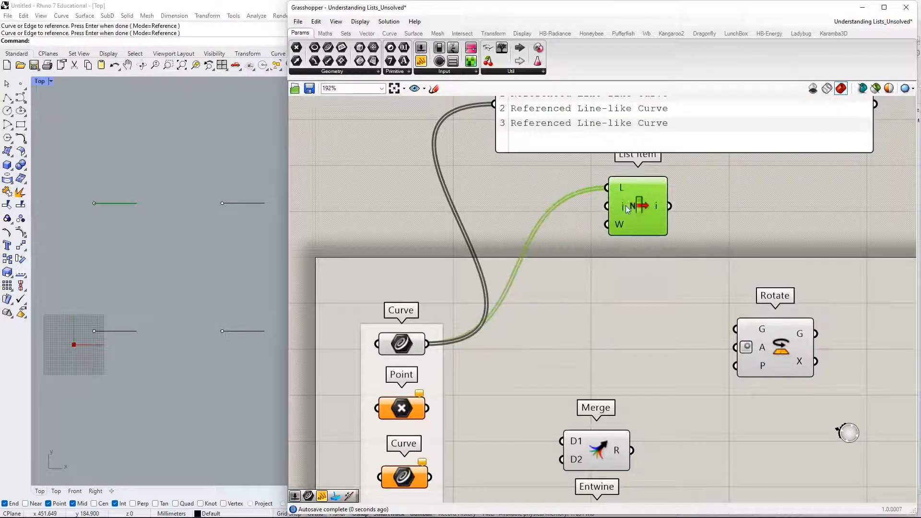
right_drag(628, 199, 581, 270)
drag(585, 268, 581, 312)
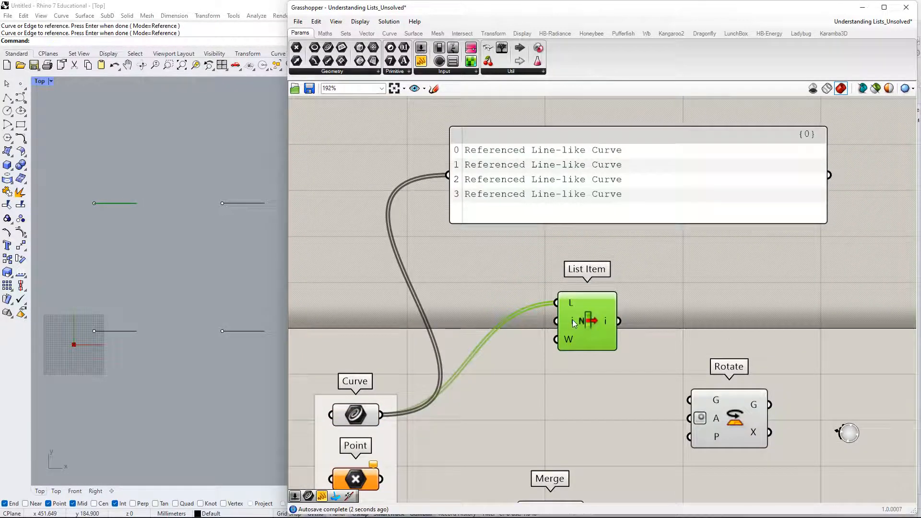
Examine the List Item component's inputs alongside the panel's indexed curves and the line it picks out in Rhino.
mouse_move(572, 320)
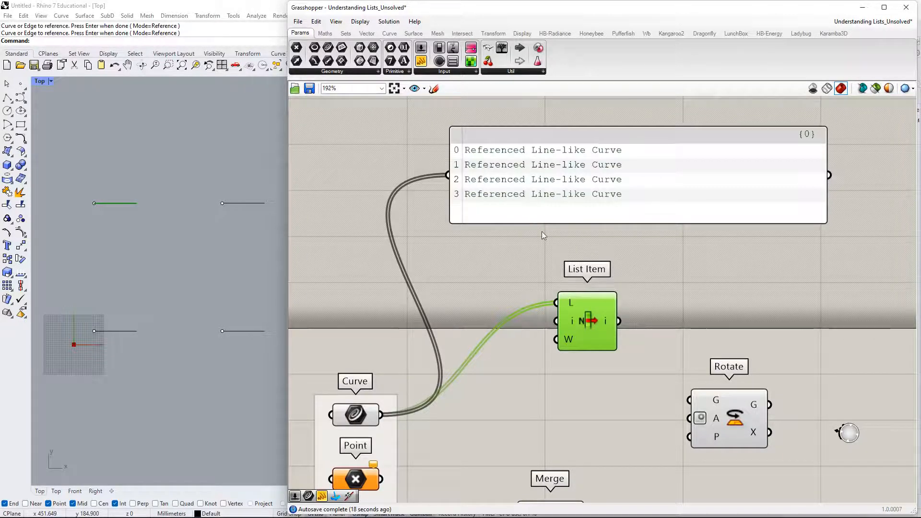
right_drag(556, 199, 541, 212)
drag(541, 215, 549, 202)
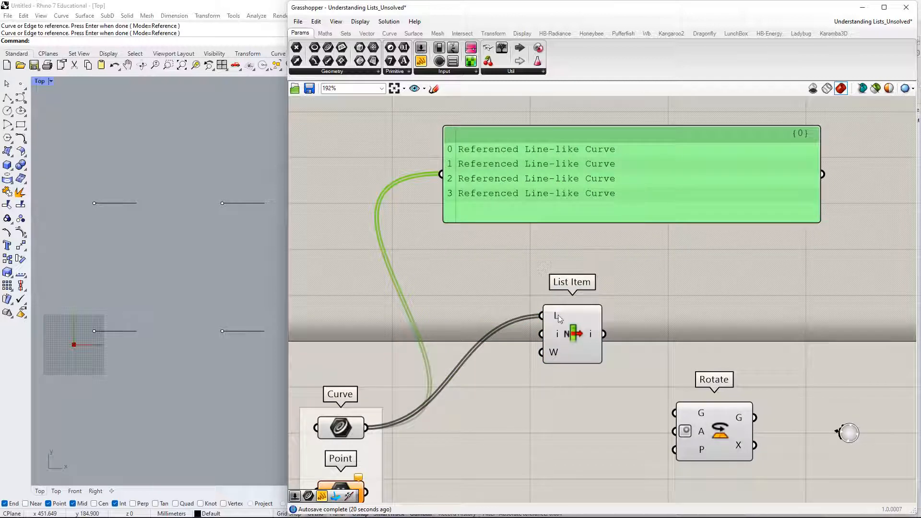
drag(574, 326, 530, 303)
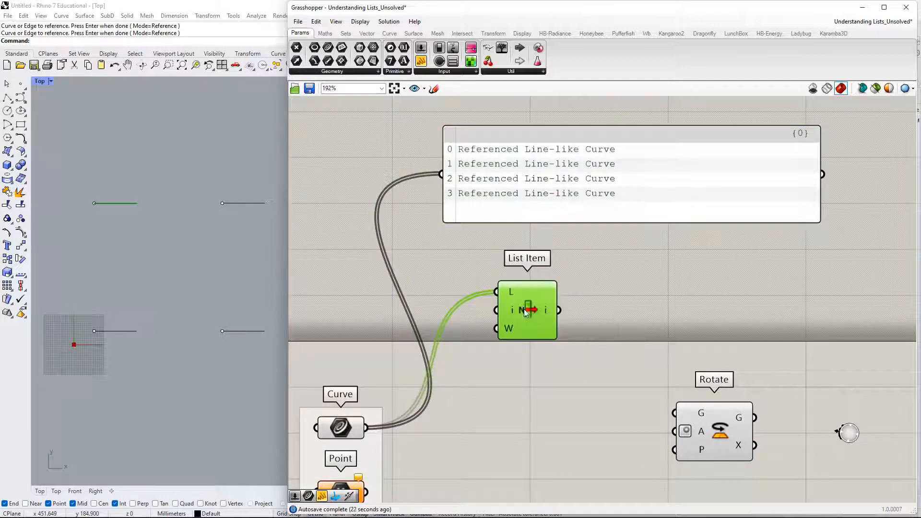
right_drag(507, 353, 554, 285)
mouse_move(558, 221)
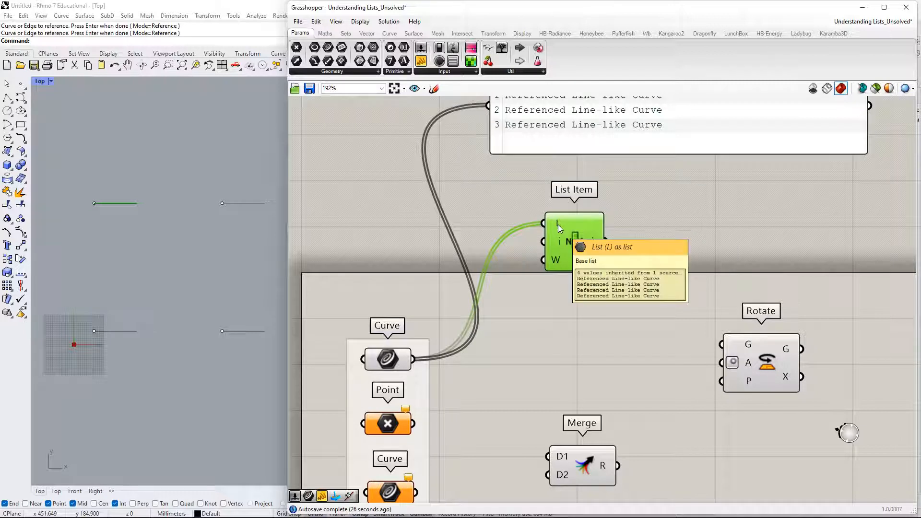
click(401, 366)
drag(570, 240, 547, 266)
right_drag(515, 281, 450, 252)
right_drag(512, 228, 493, 275)
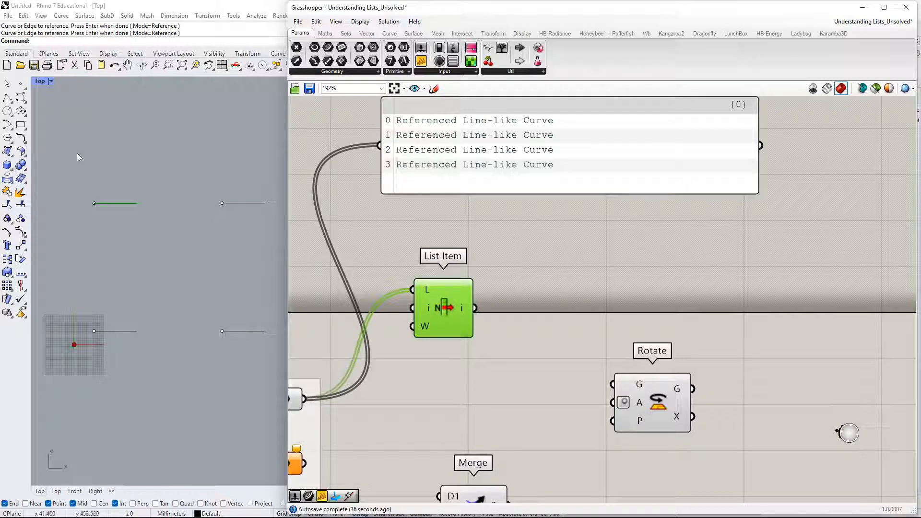
Shift List Item away from the Curve container and connect an integer slider ranging from 0 to 3 to its index input.
right_drag(575, 303, 640, 284)
drag(512, 289, 629, 291)
right_drag(628, 290, 613, 334)
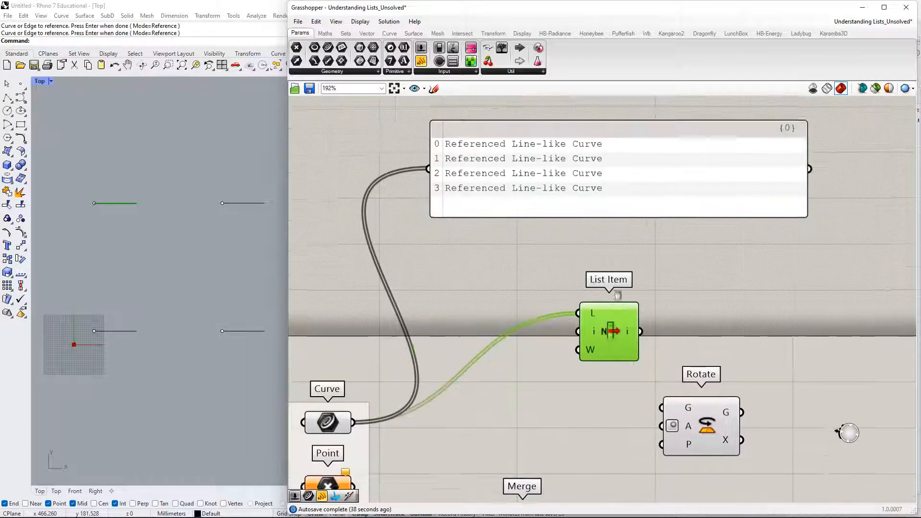
double_click(494, 263)
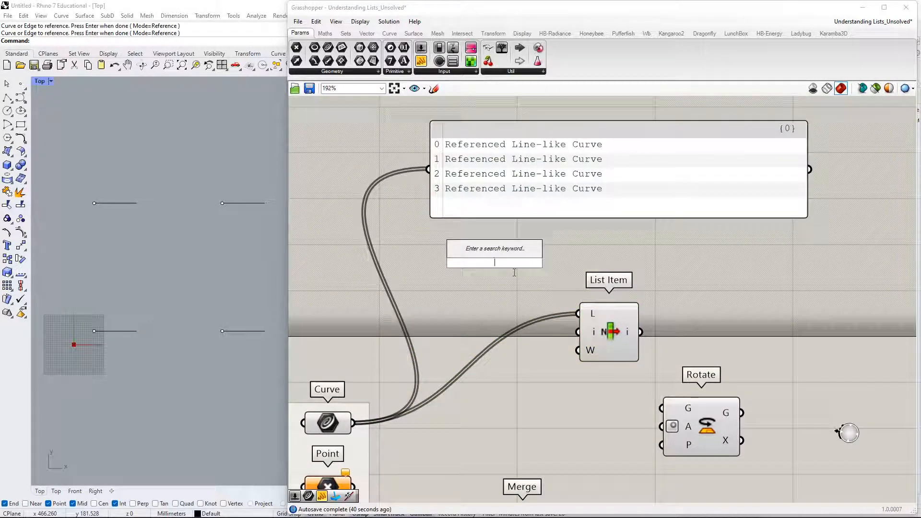
text(0.)
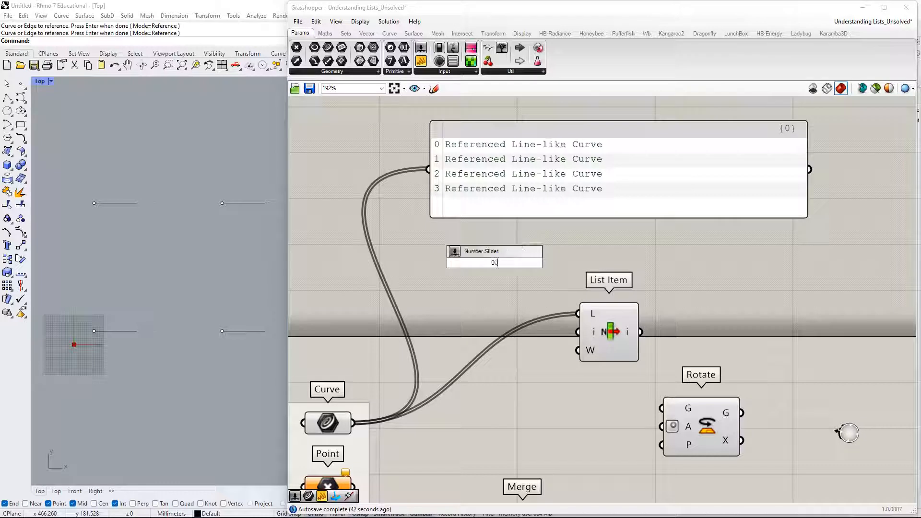
text(.)
text(3)
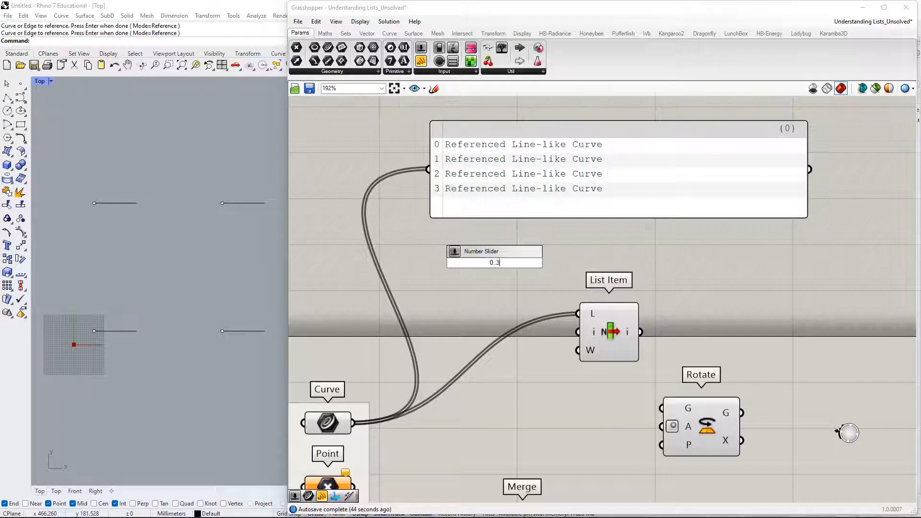
key(Return)
drag(473, 269, 458, 286)
drag(570, 265, 579, 332)
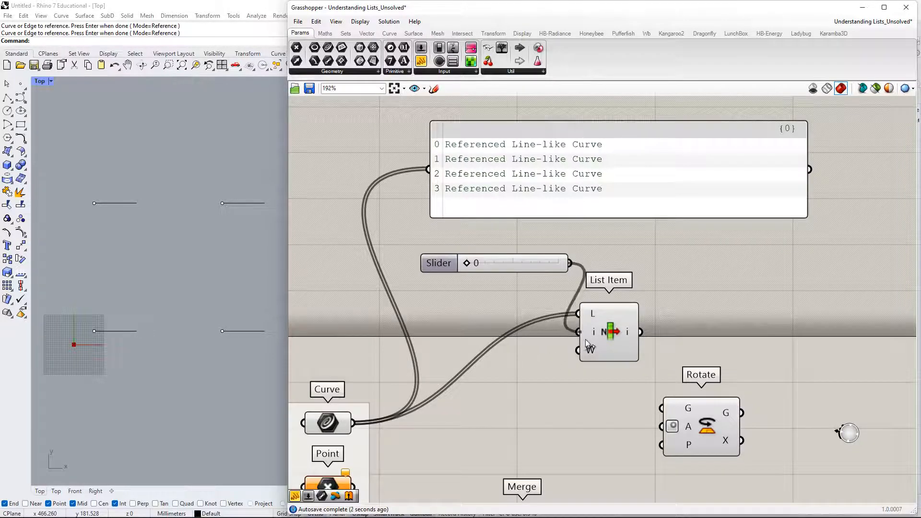
drag(471, 269, 433, 296)
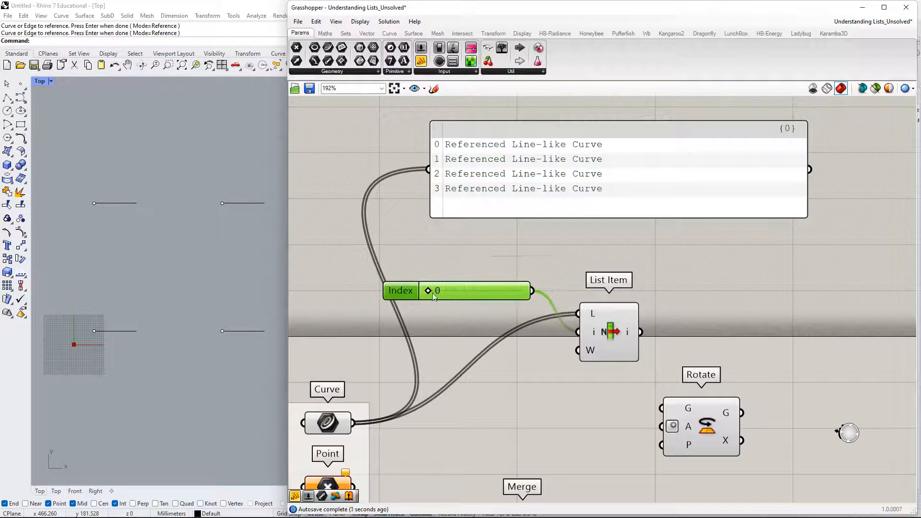
Run the index slider from 0 to 3 with List Item selected to check which Rhino line each index picks.
click(614, 333)
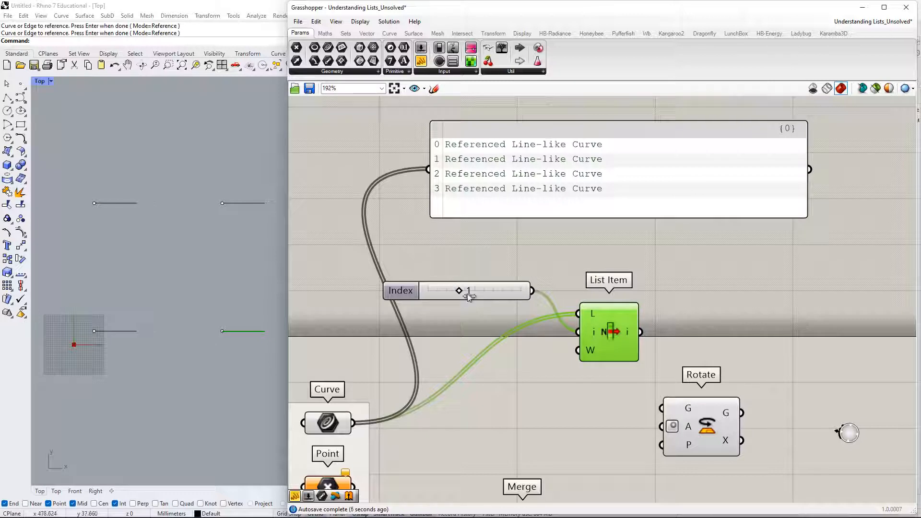
drag(467, 293, 568, 295)
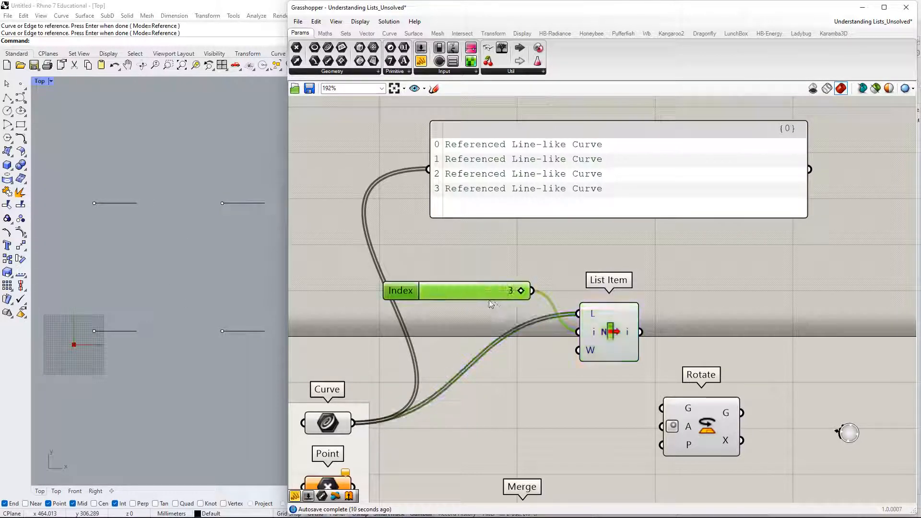
click(621, 338)
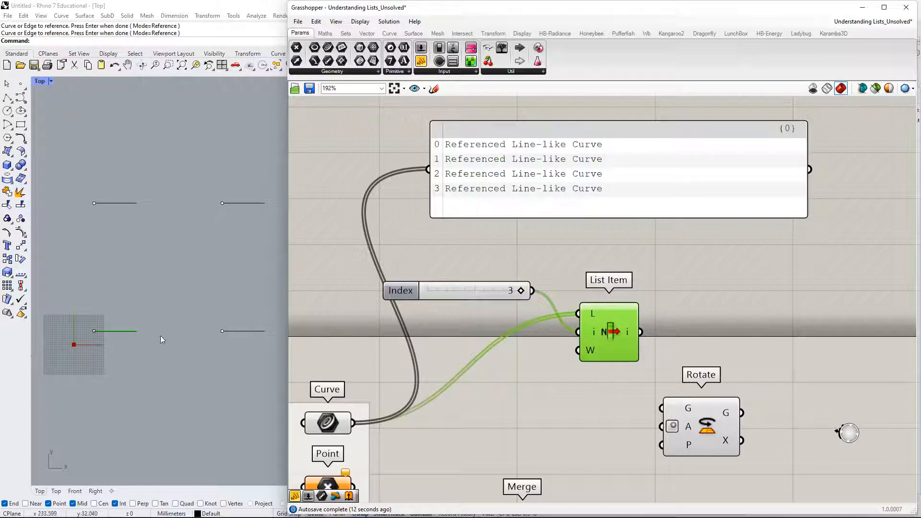
right_drag(694, 249, 737, 212)
right_drag(668, 211, 663, 280)
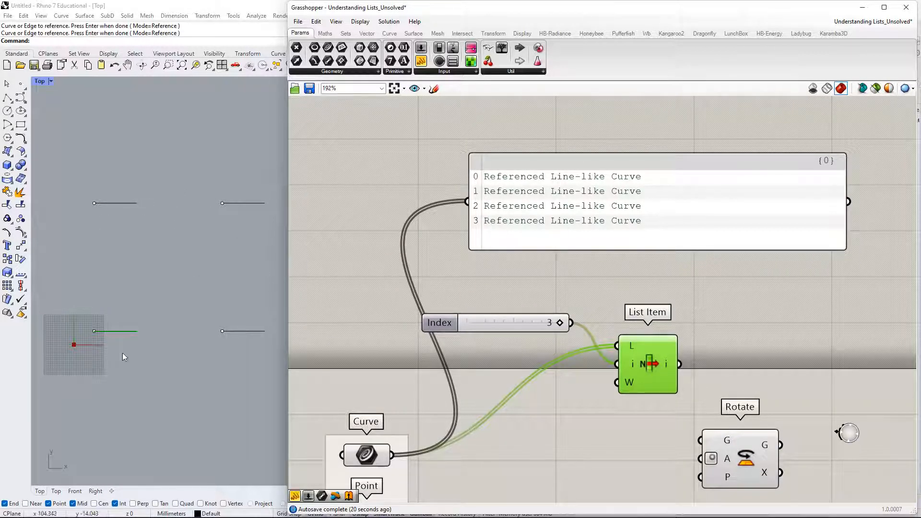
Re-reference the four lines into the first Curve container in the order upper-left, upper-right, lower-left, lower-right.
right_drag(504, 440, 556, 328)
right_click(415, 343)
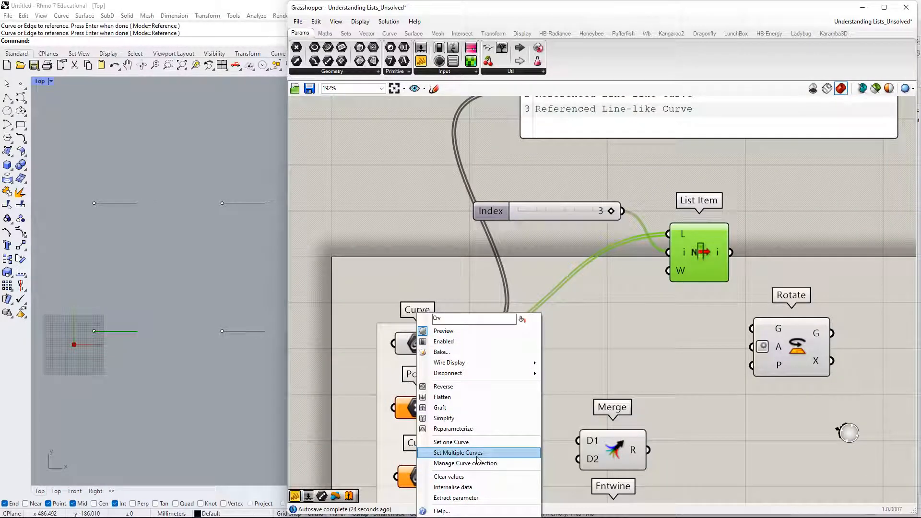
click(458, 453)
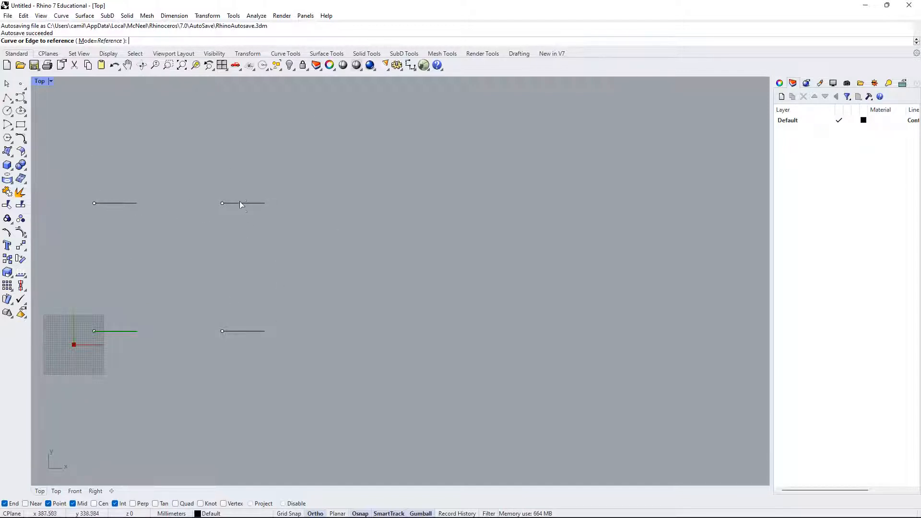
click(133, 204)
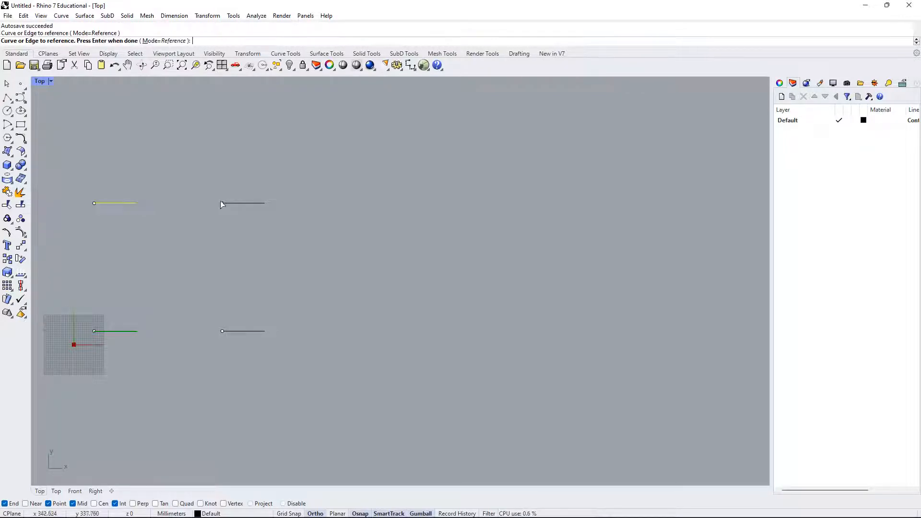
click(252, 204)
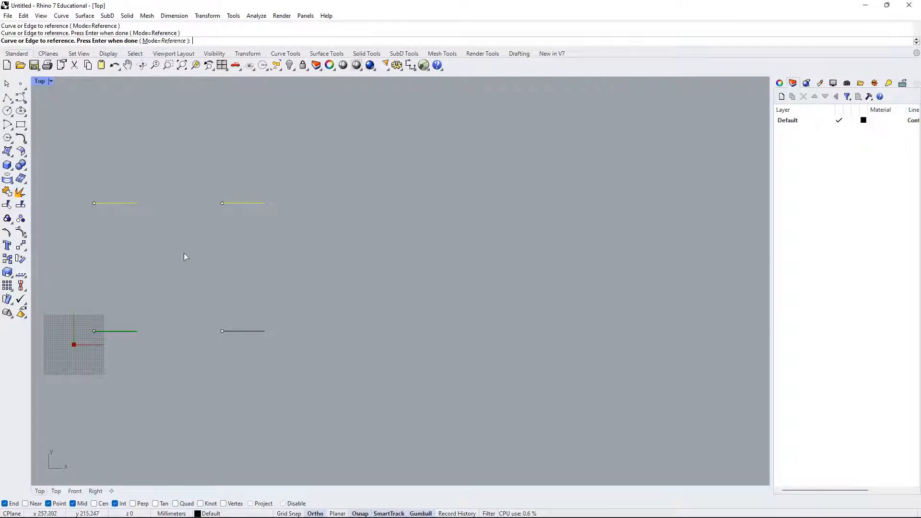
click(122, 331)
click(260, 335)
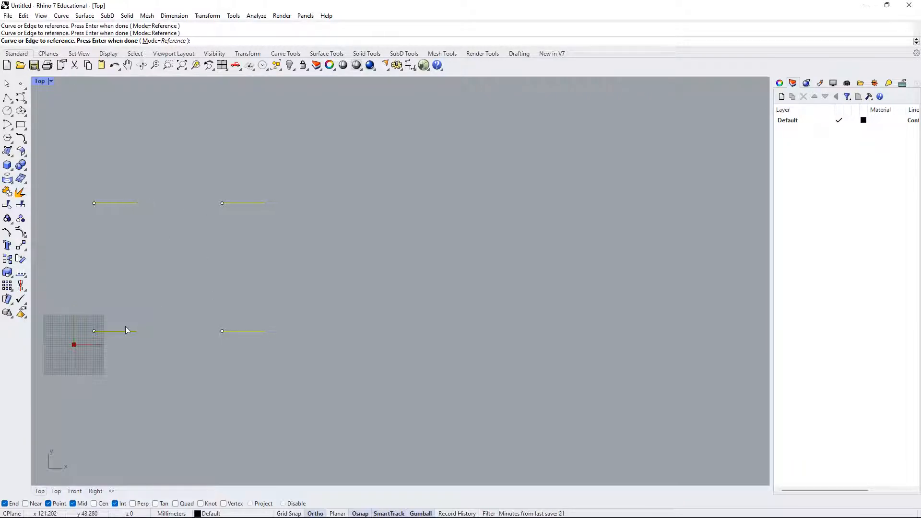
key(Return)
Return the index slider to 0 and step it to 3 to check the new line order in Rhino.
right_drag(556, 230, 512, 304)
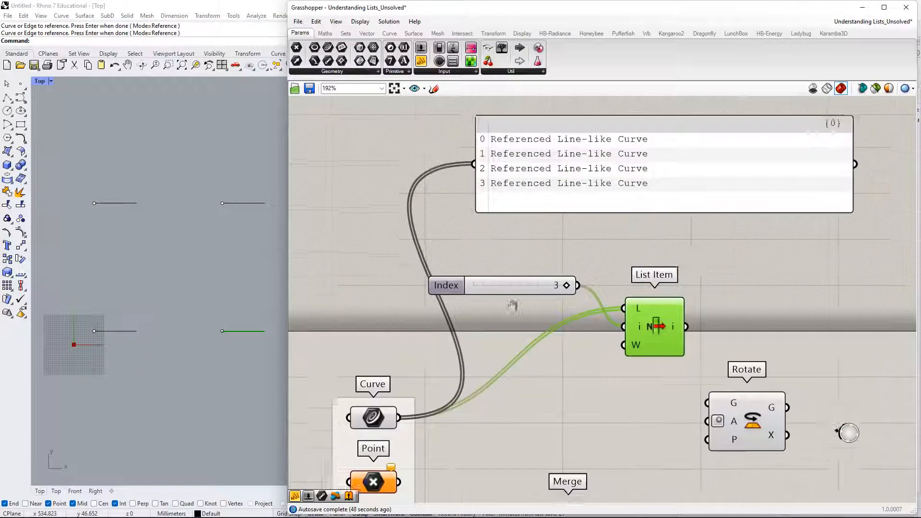
right_drag(612, 277, 548, 321)
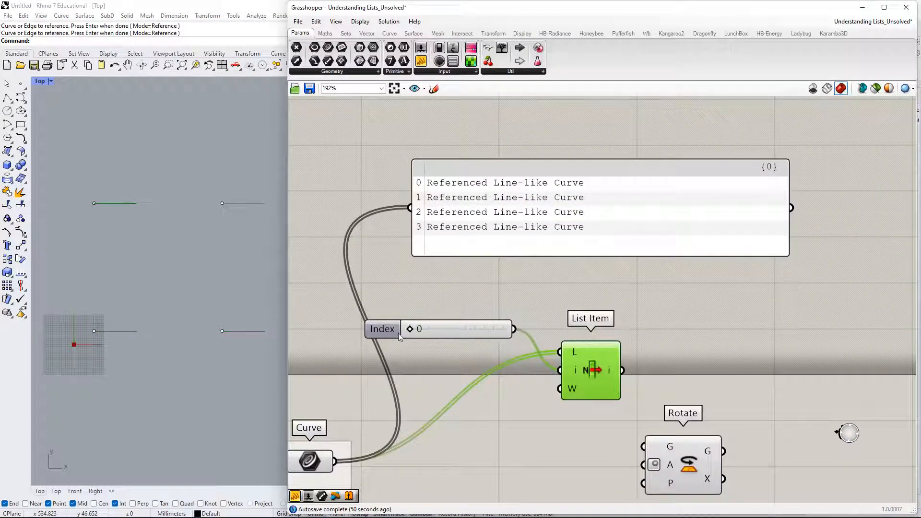
drag(583, 384, 573, 369)
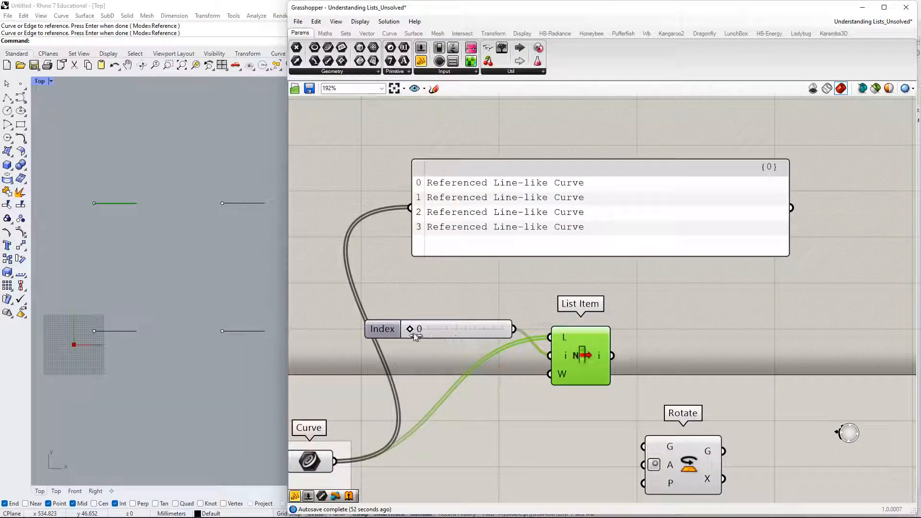
drag(414, 333, 503, 329)
right_drag(535, 336, 571, 256)
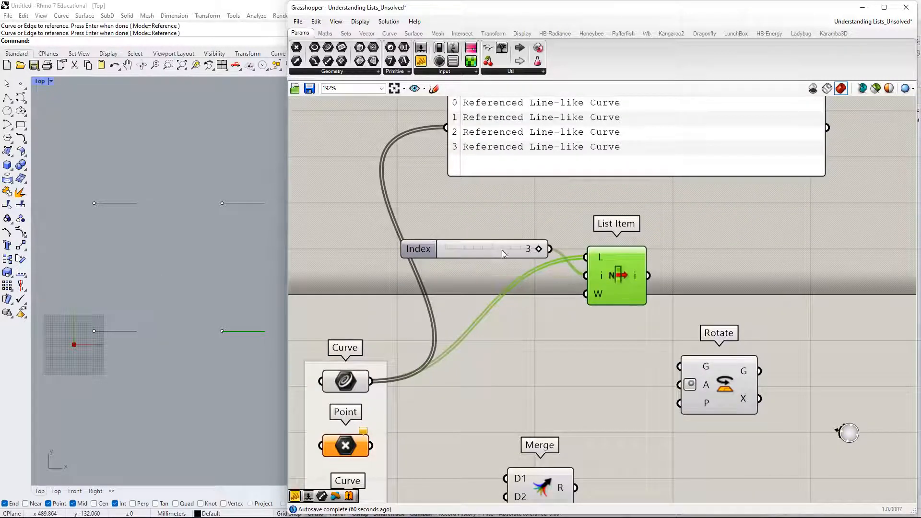
Align the index slider with List Item's index input, narrow the panel to fit its text and place it above List Item.
drag(503, 249, 497, 275)
right_drag(499, 308, 539, 304)
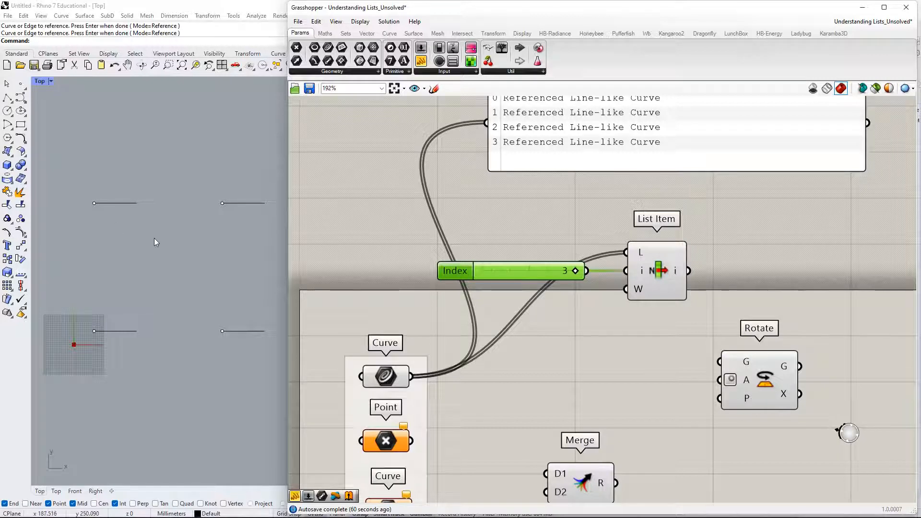
right_drag(553, 242, 525, 330)
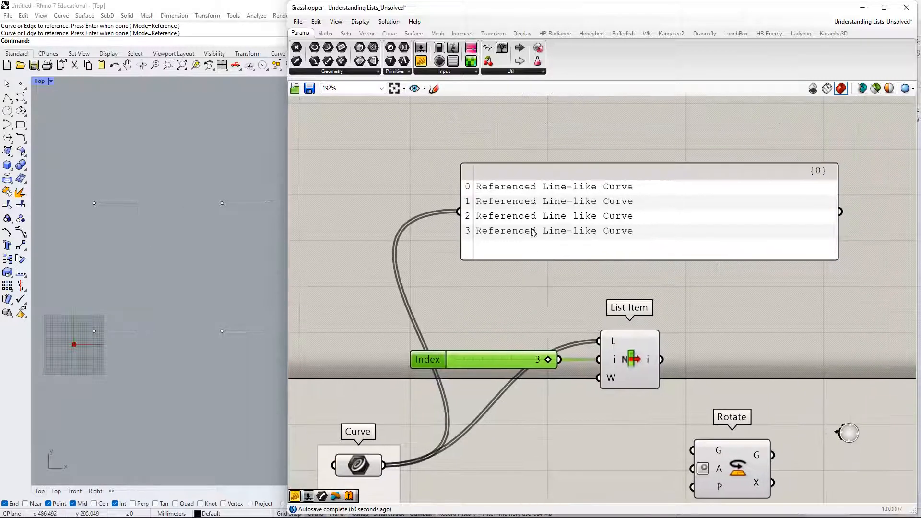
drag(533, 226, 494, 280)
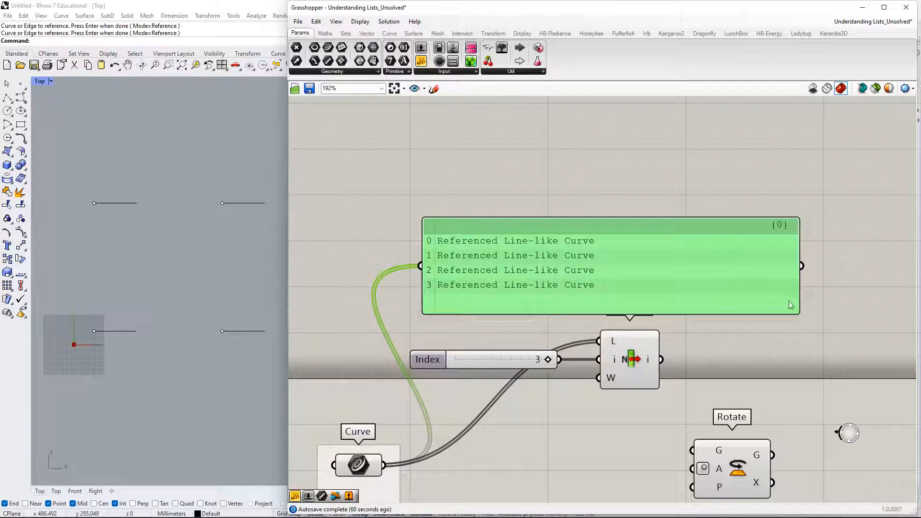
drag(799, 292, 623, 292)
drag(599, 288, 635, 199)
scroll(599, 280, down, 2)
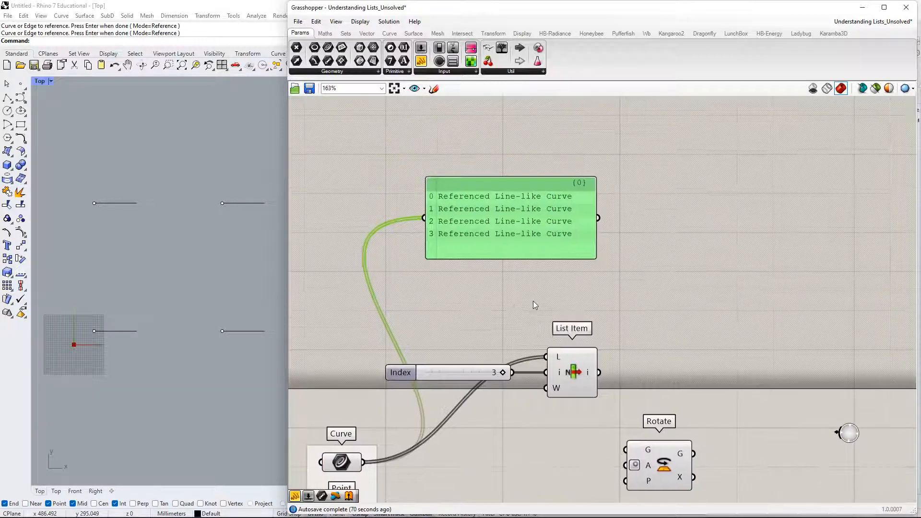
drag(537, 227, 525, 243)
Delete the panel, the index slider and the List Item component from the canvas.
right_drag(523, 317, 528, 251)
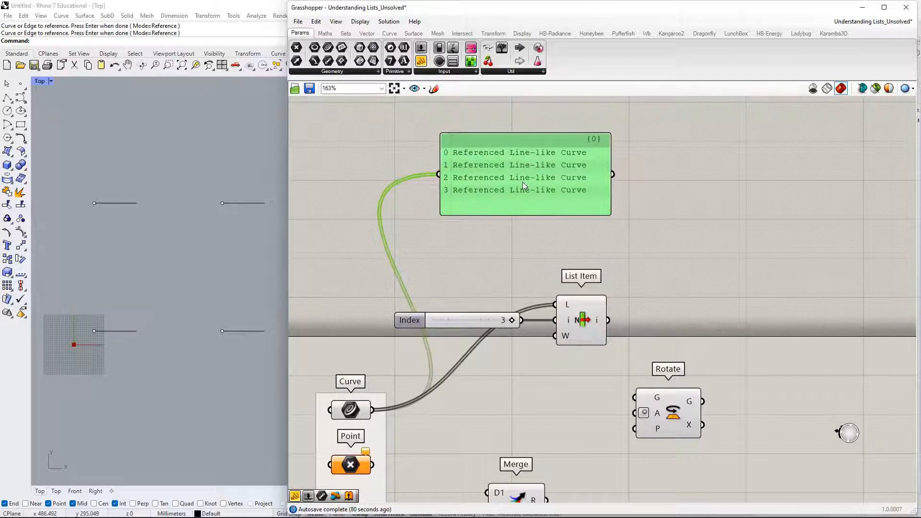
key(Delete)
right_drag(613, 343, 628, 222)
drag(639, 249, 405, 180)
key(Delete)
right_drag(491, 248, 506, 282)
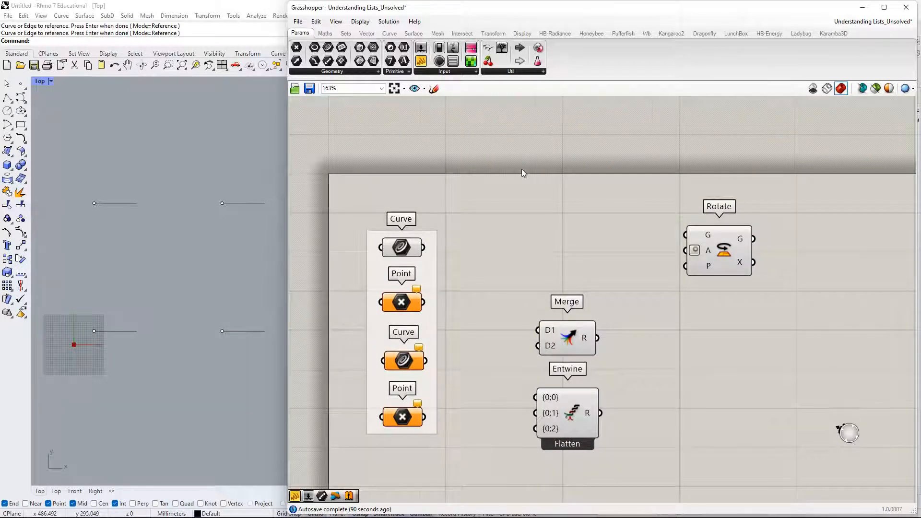
Clear the referenced values from the first Curve container.
right_drag(522, 169, 497, 162)
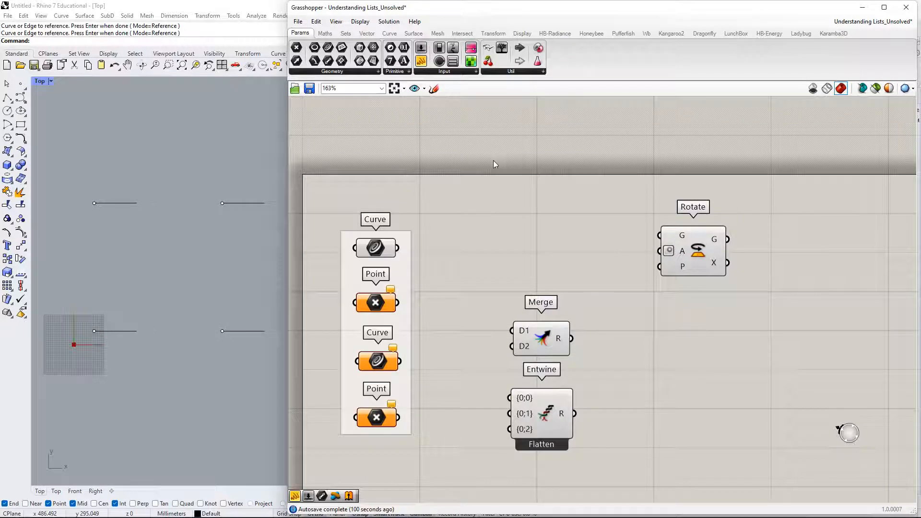
right_drag(442, 232, 477, 211)
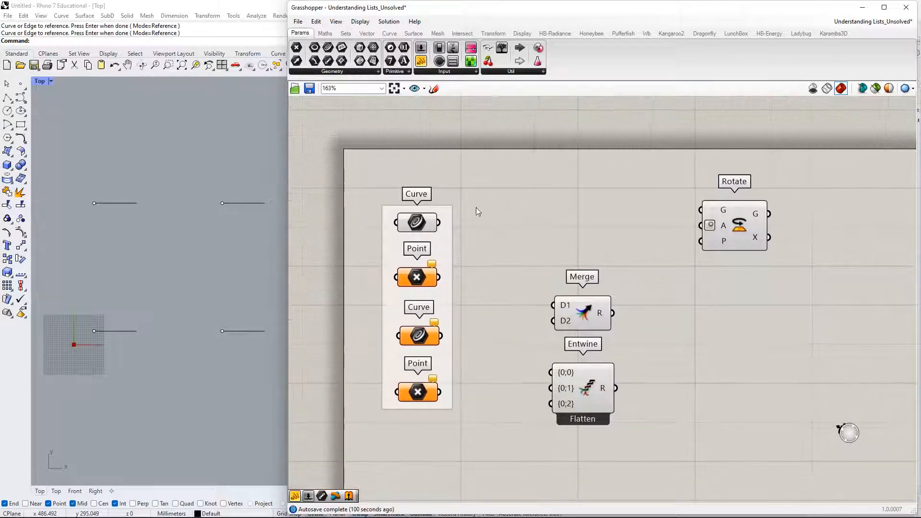
click(419, 224)
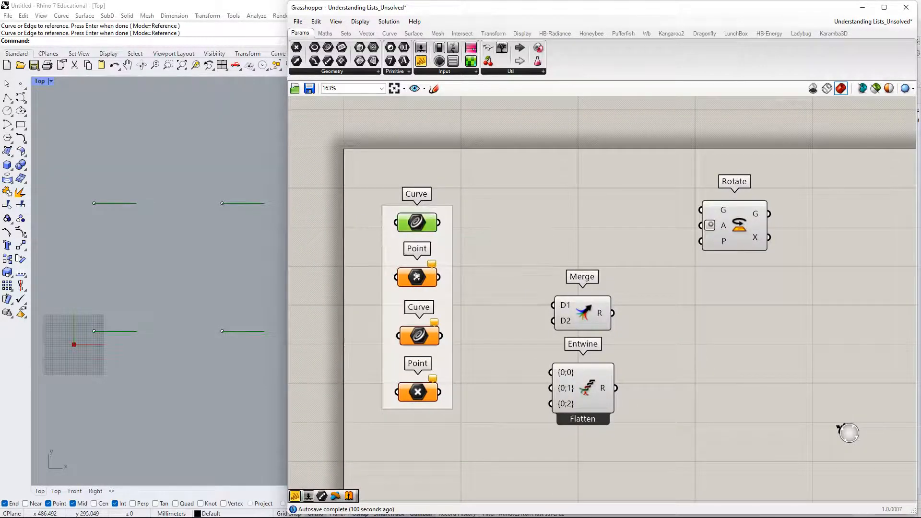
right_click(417, 222)
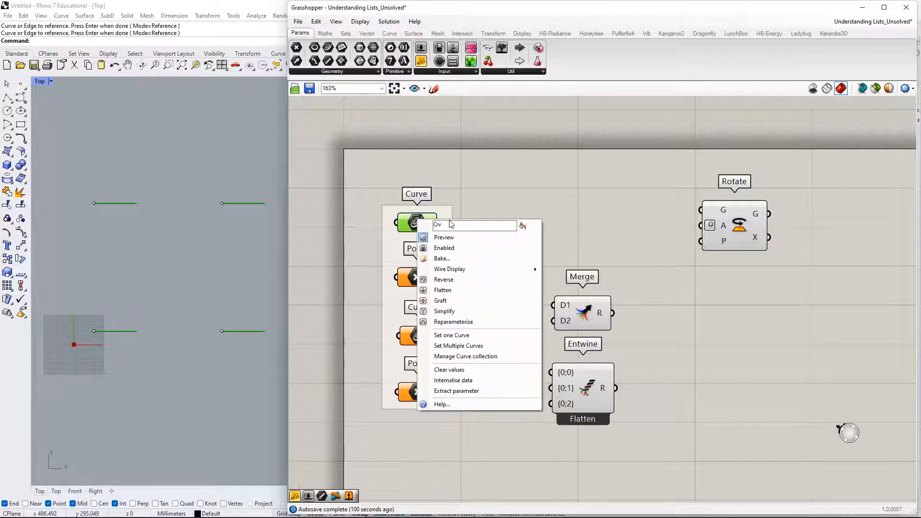
click(475, 372)
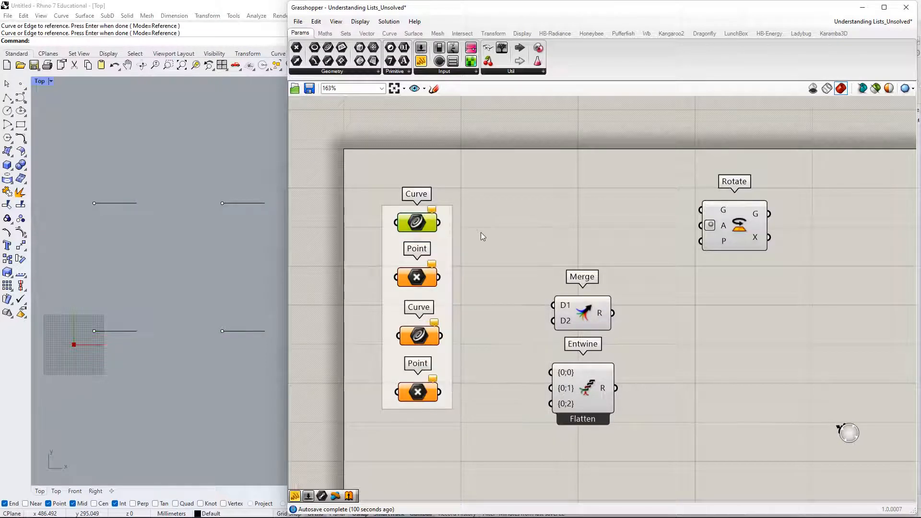
Reference the two upper Rhino lines into the first Curve container as multiple curves, left line first.
right_click(418, 224)
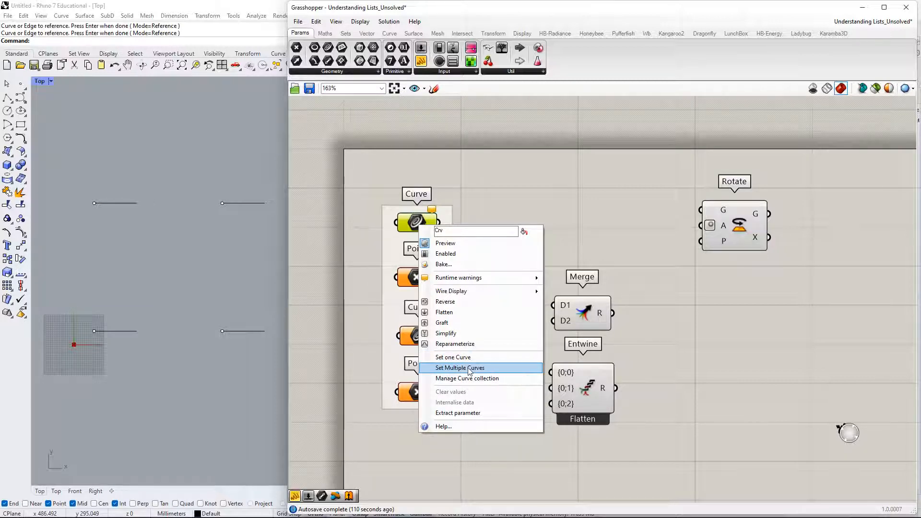
click(490, 368)
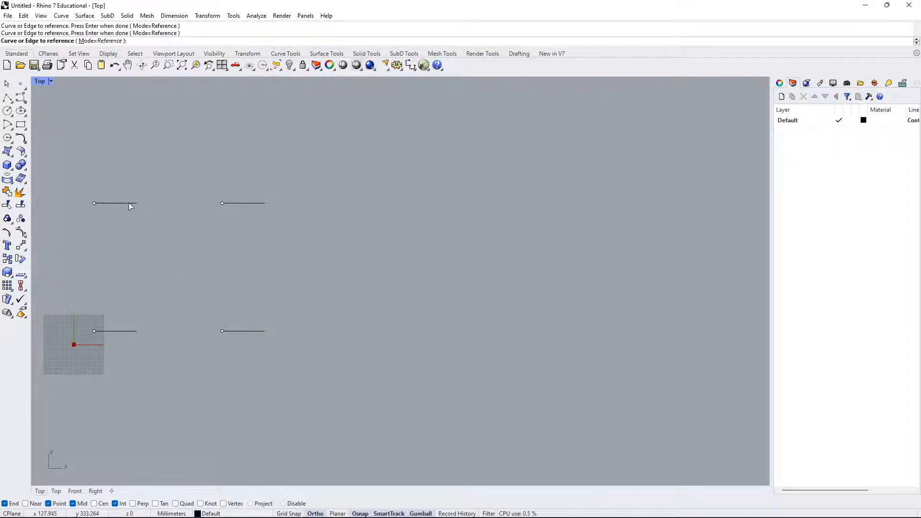
click(129, 204)
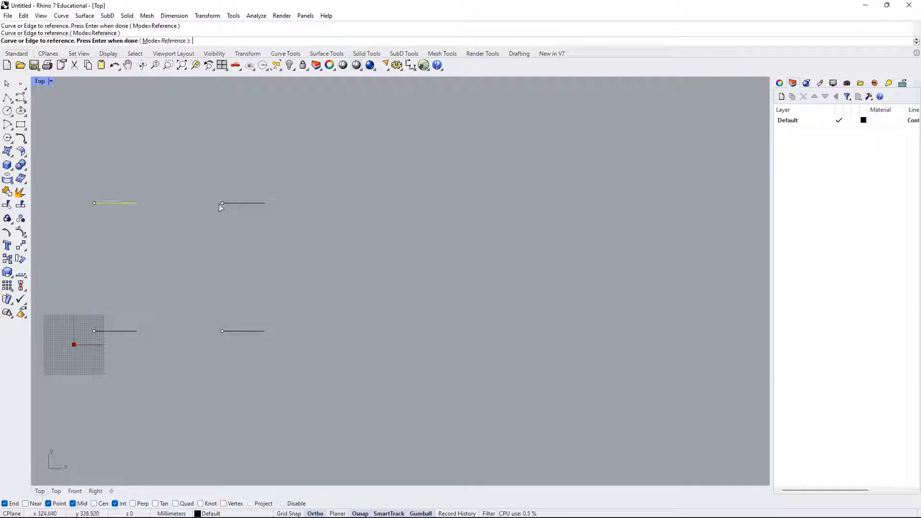
click(249, 203)
key(Return)
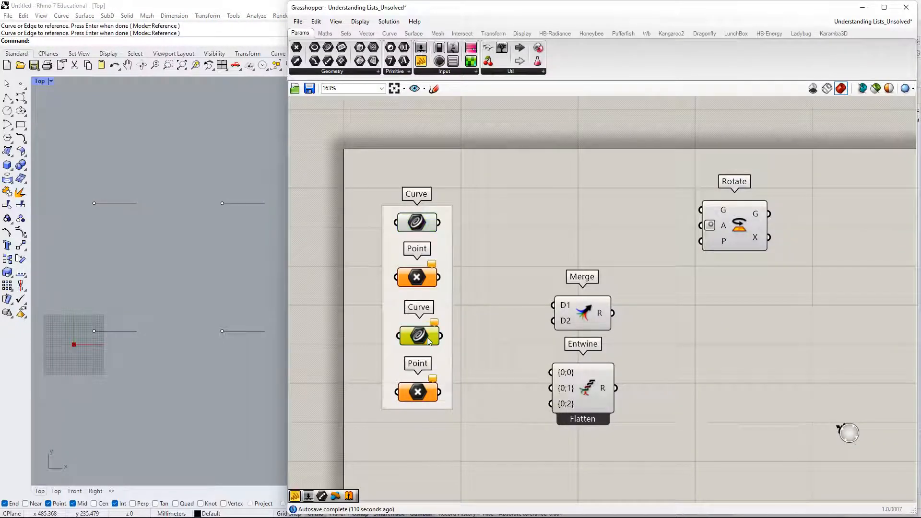
Reference the two lower Rhino lines into the second Curve container as multiple curves, left line first.
right_click(427, 336)
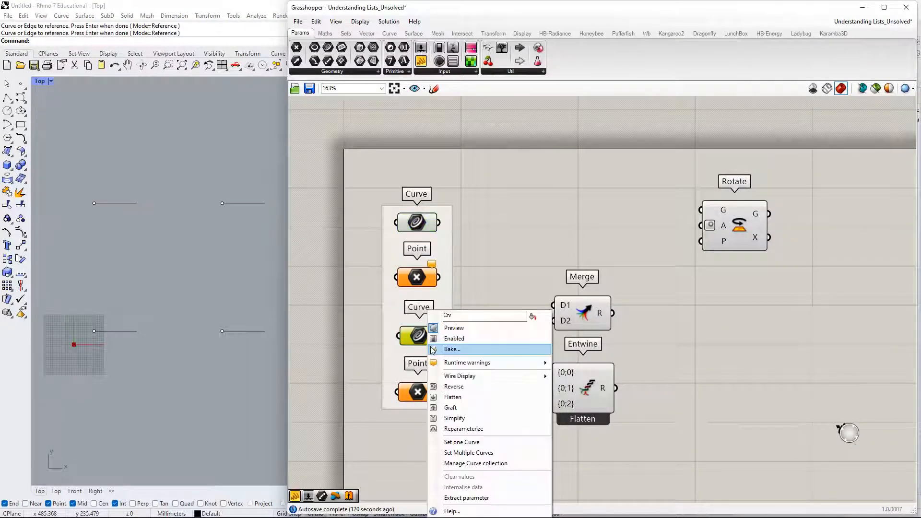
click(492, 442)
click(128, 331)
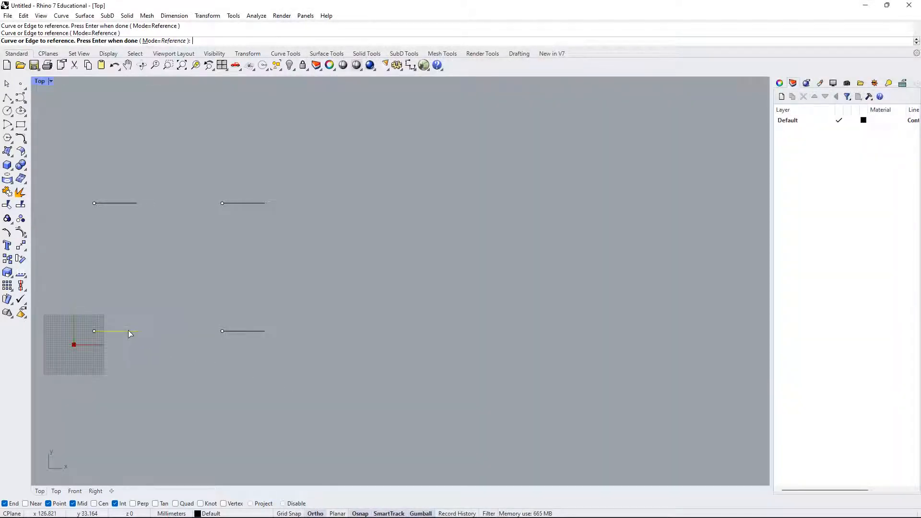
click(242, 331)
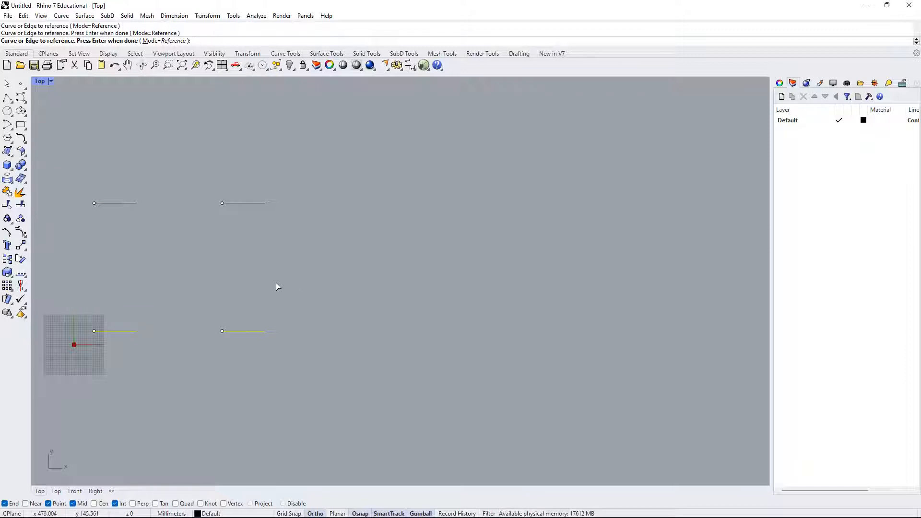
key(Return)
Reference the start points of the two upper lines into the first Point container as multiple points, left point first.
right_drag(549, 299, 573, 277)
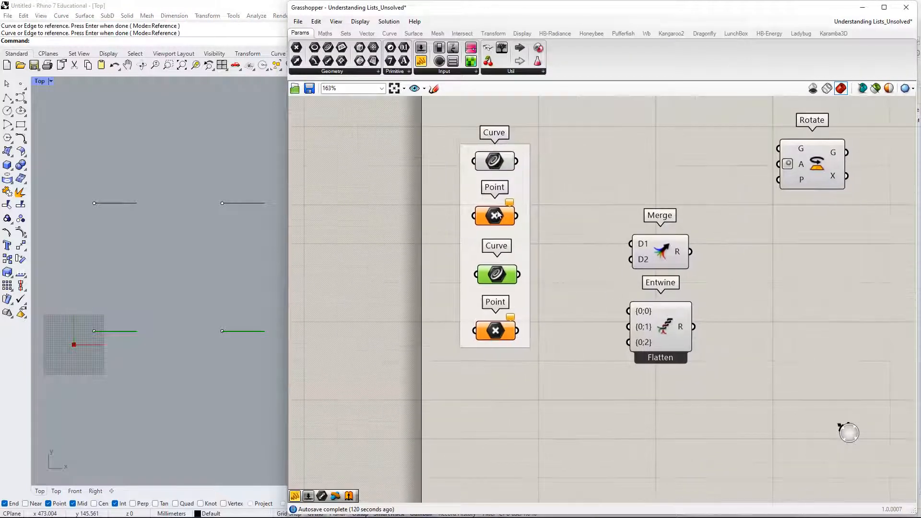
right_click(496, 220)
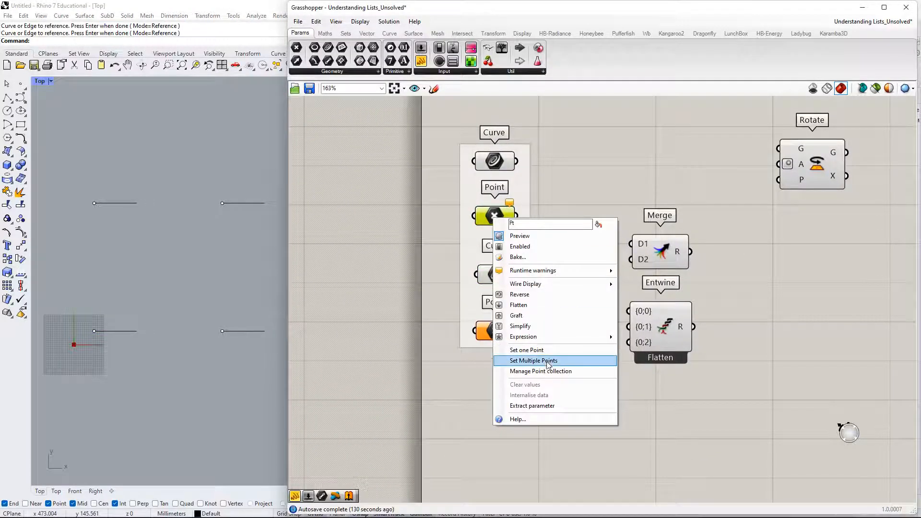
click(533, 360)
click(99, 206)
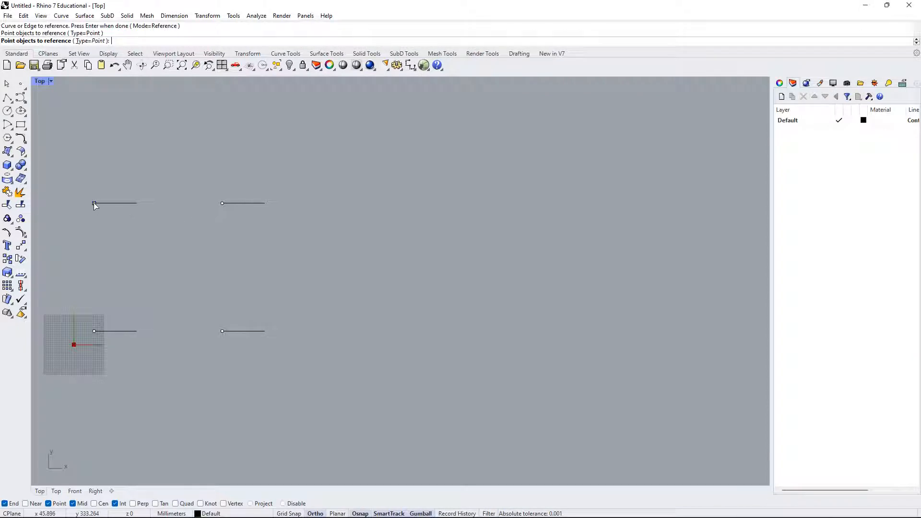
click(222, 204)
key(Return)
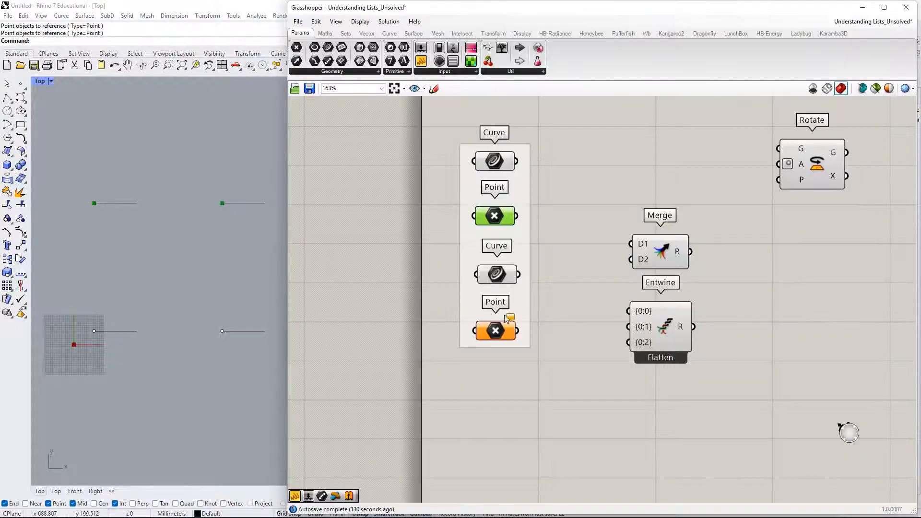
Reference the start points of the two lower lines into the second Point container as multiple points, left point first.
click(497, 328)
right_click(496, 329)
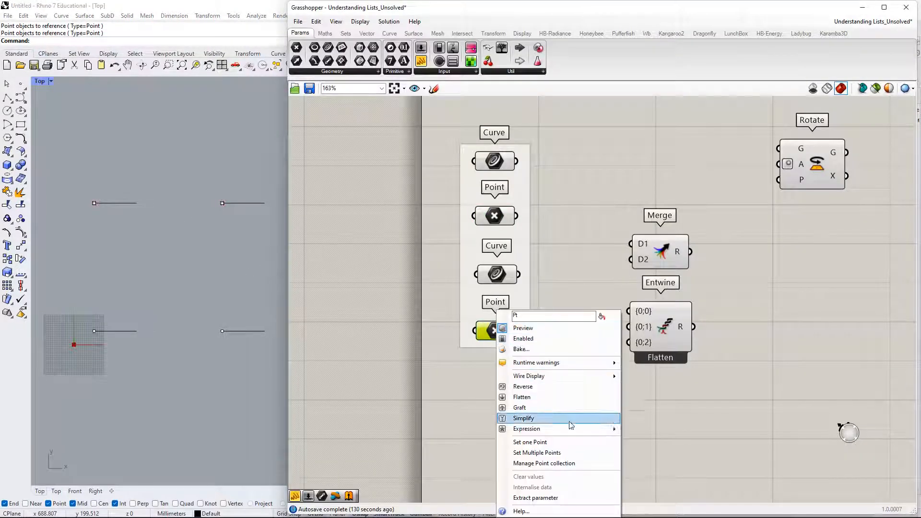
click(563, 450)
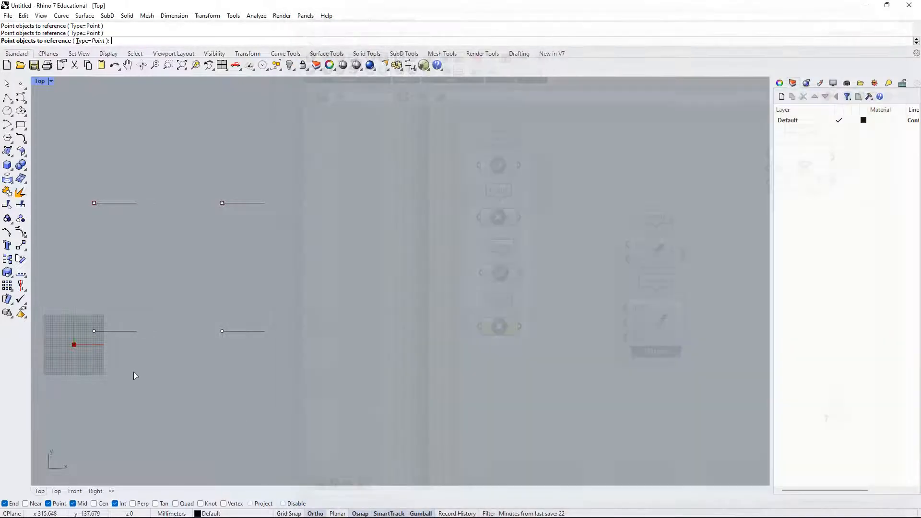
click(101, 334)
click(222, 332)
key(Return)
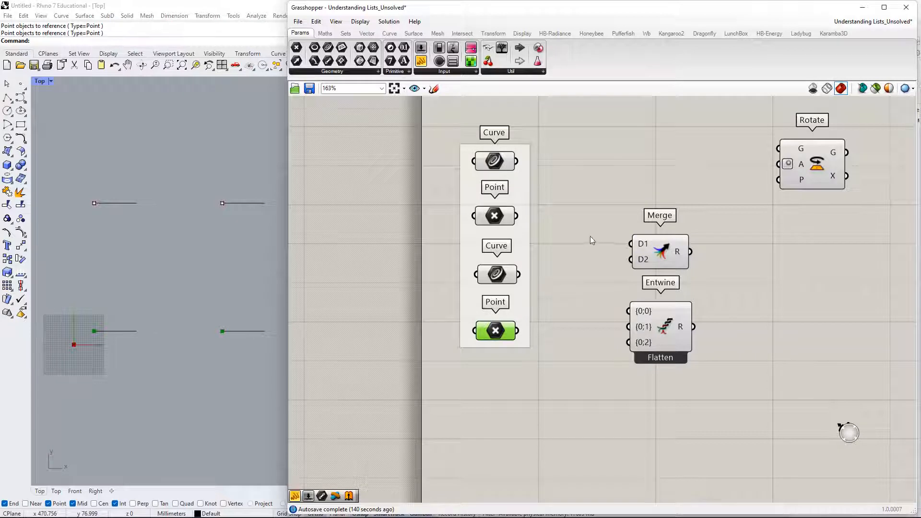
Select each Curve and Point container in turn to check which Rhino geometry it references.
right_drag(651, 238, 592, 301)
right_drag(599, 181, 572, 180)
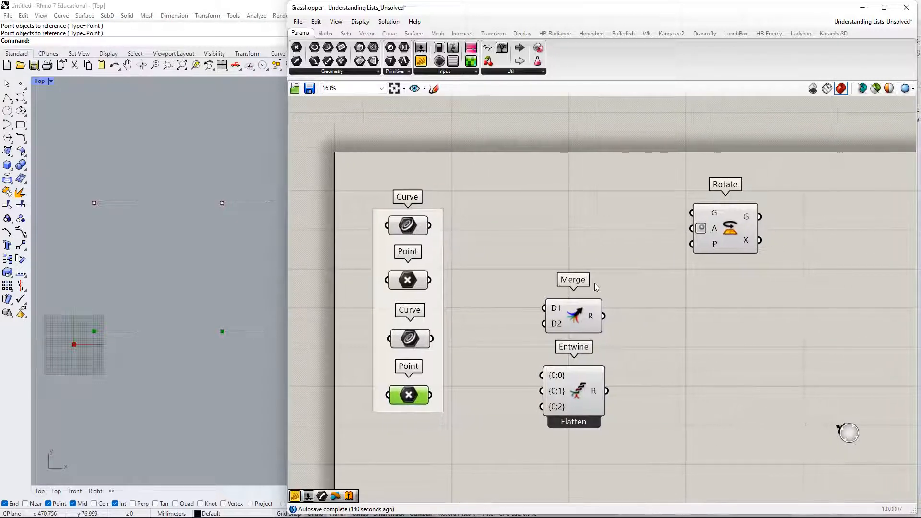
click(408, 225)
click(408, 280)
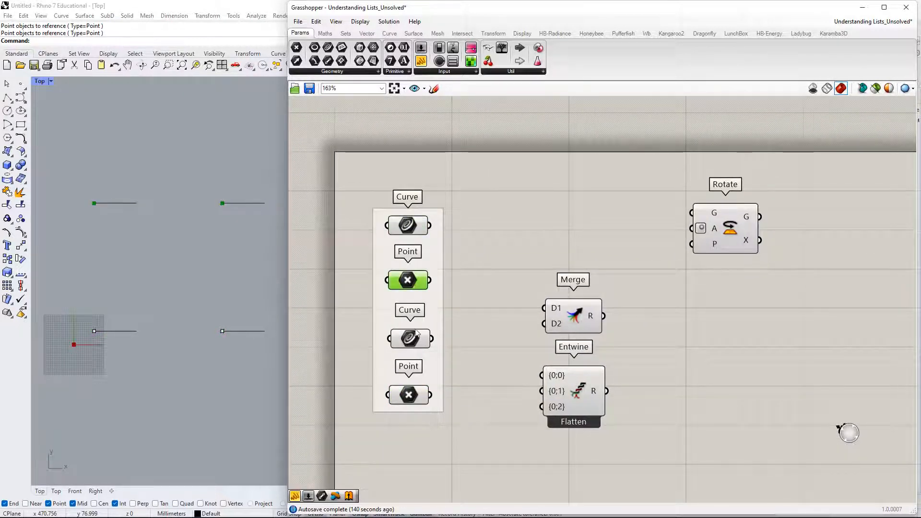
click(416, 343)
click(411, 396)
right_drag(441, 262, 528, 240)
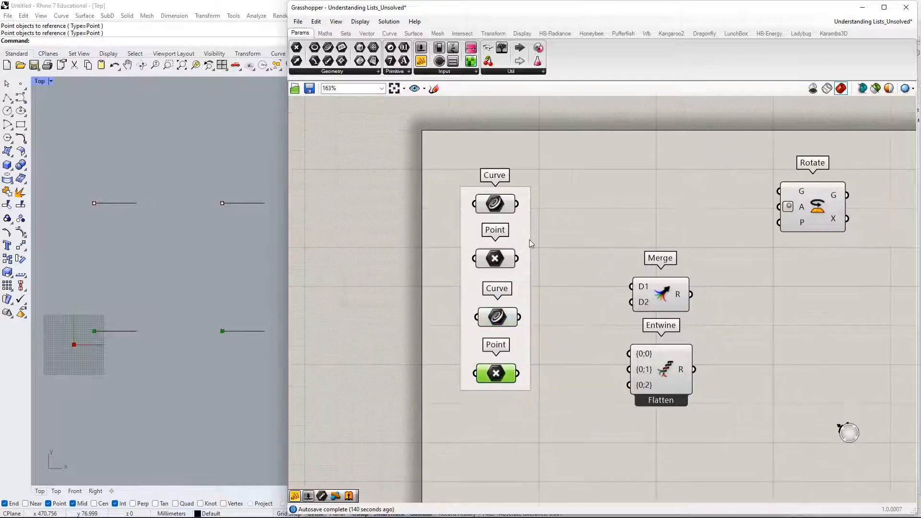
scroll(191, 207, down, 3)
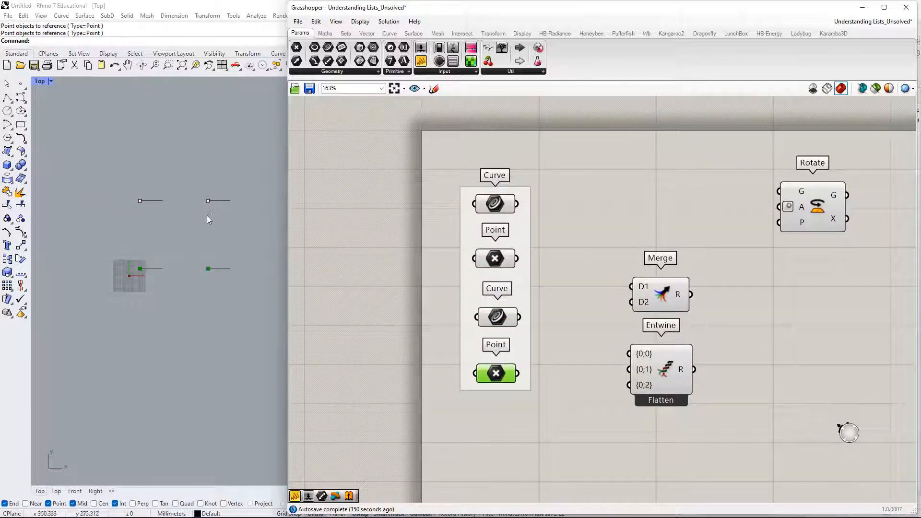
right_drag(207, 215, 153, 269)
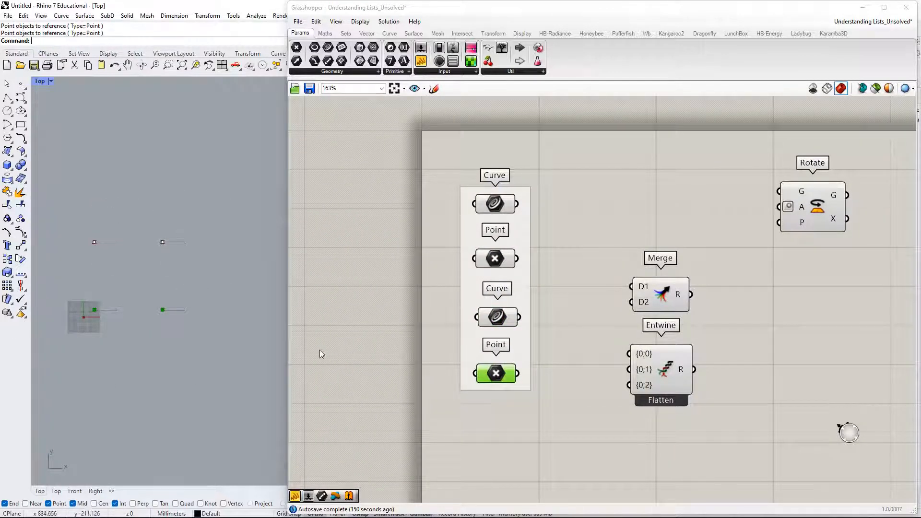
Internalise the data in both Curve containers and both Point containers.
right_drag(535, 286, 510, 332)
right_click(473, 253)
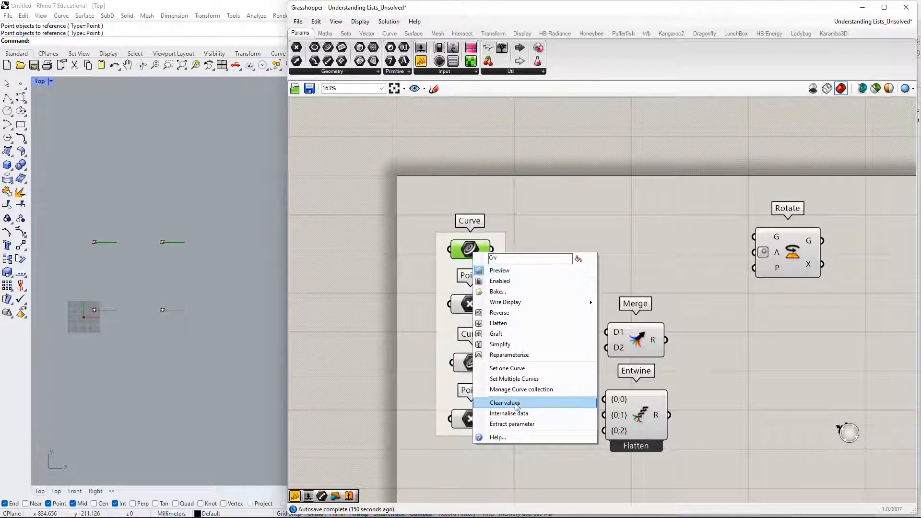
click(529, 413)
right_click(475, 309)
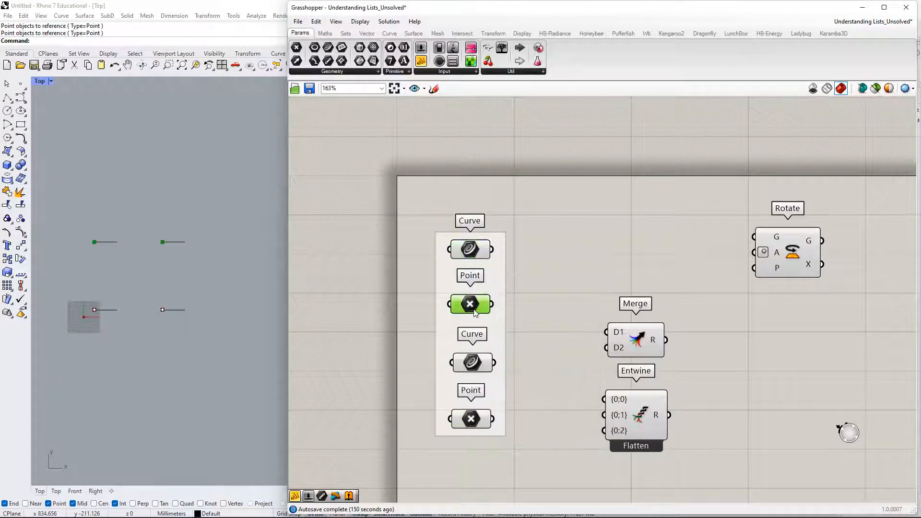
click(529, 470)
right_click(471, 362)
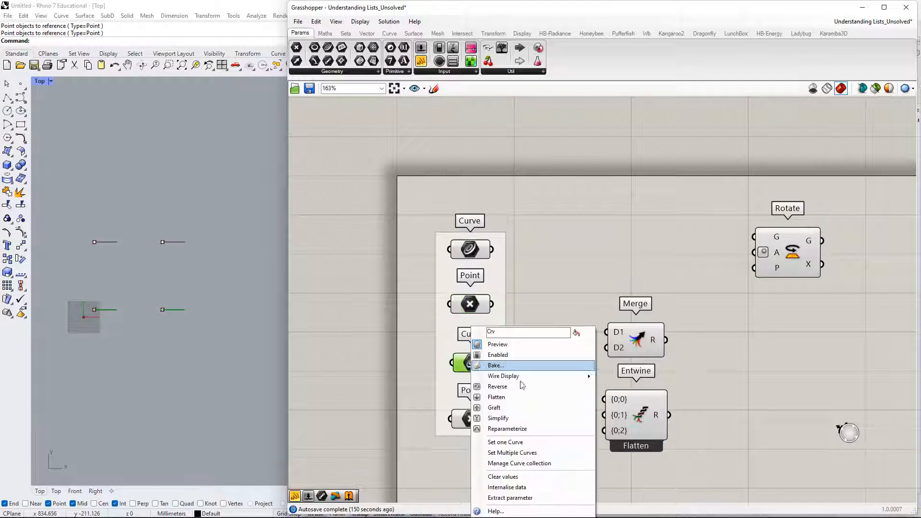
click(550, 485)
right_click(470, 418)
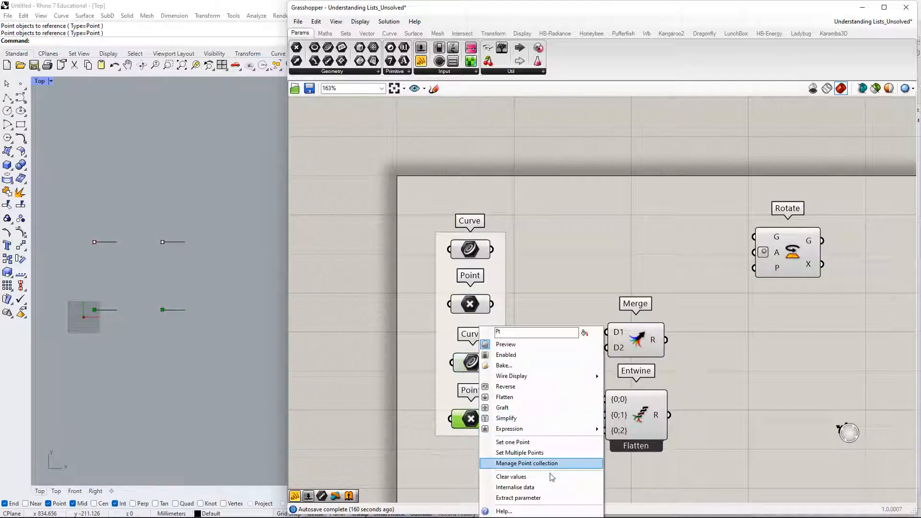
click(550, 481)
Delete the original lines and points from the Rhino viewport, leaving the internalised geometry in the containers.
right_drag(517, 379, 612, 332)
right_drag(206, 212, 234, 212)
drag(234, 211, 125, 349)
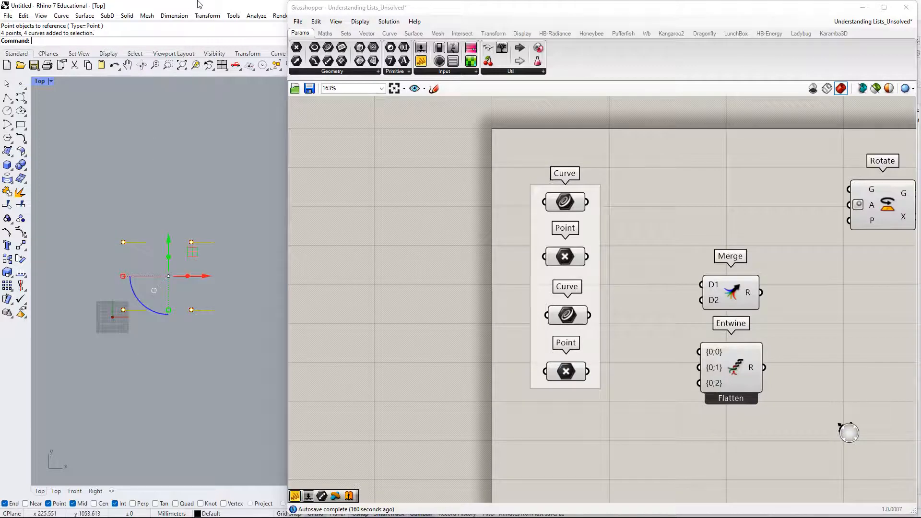
right_drag(617, 284, 534, 304)
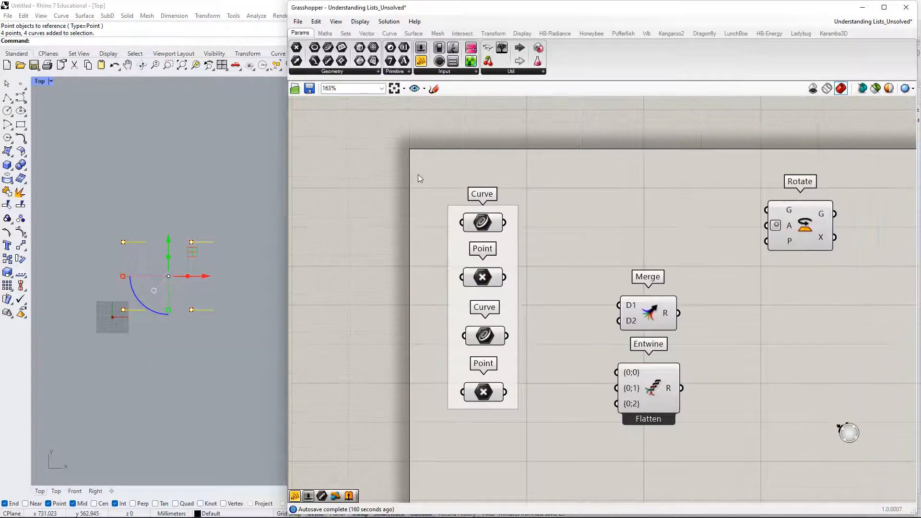
drag(418, 174, 565, 463)
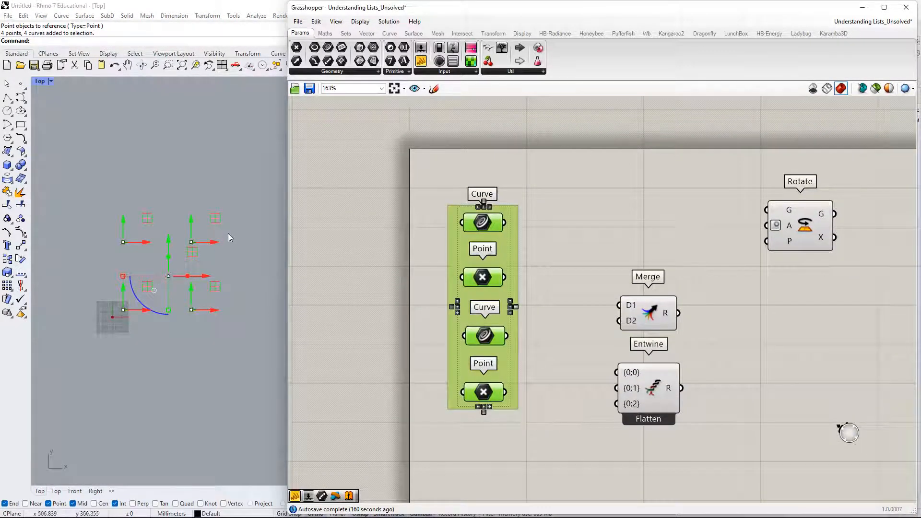
drag(247, 194, 68, 402)
key(Delete)
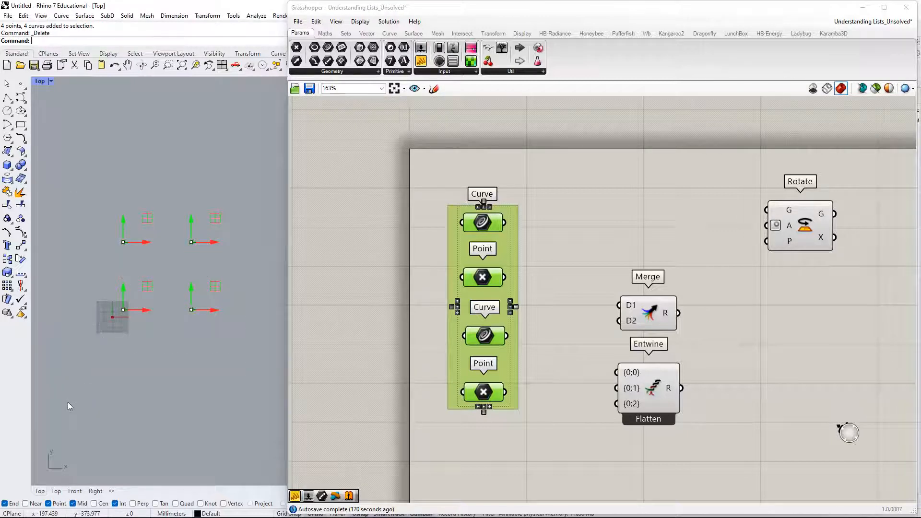
Check the internalised geometry by previewing only the selected Curve and Point containers, ending with the full preview restored.
click(779, 184)
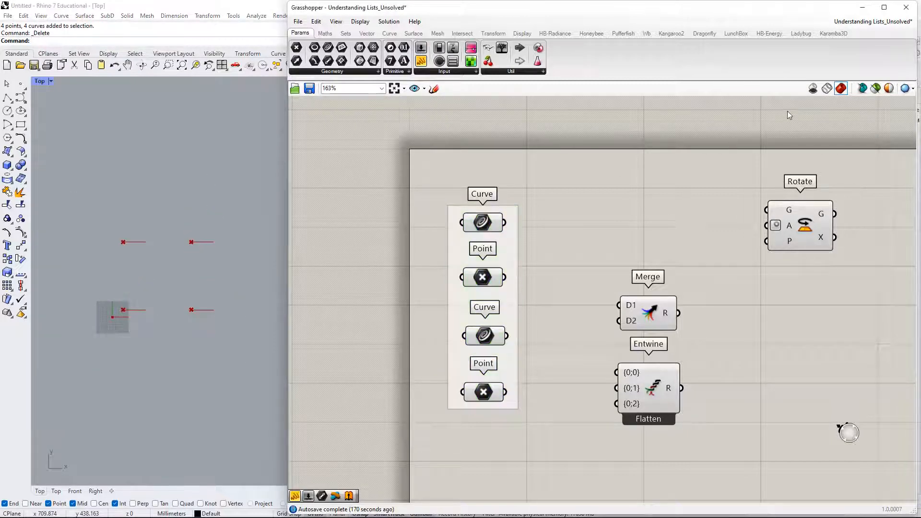
click(874, 89)
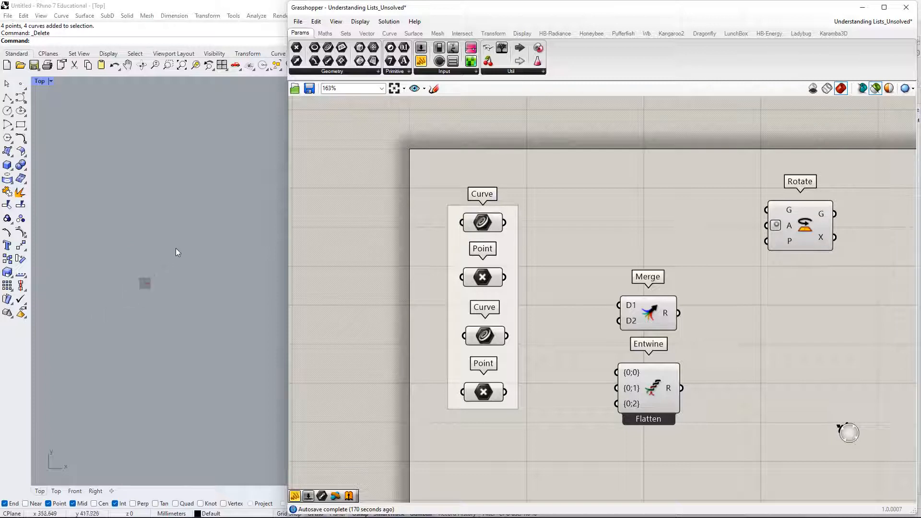
drag(395, 194, 543, 425)
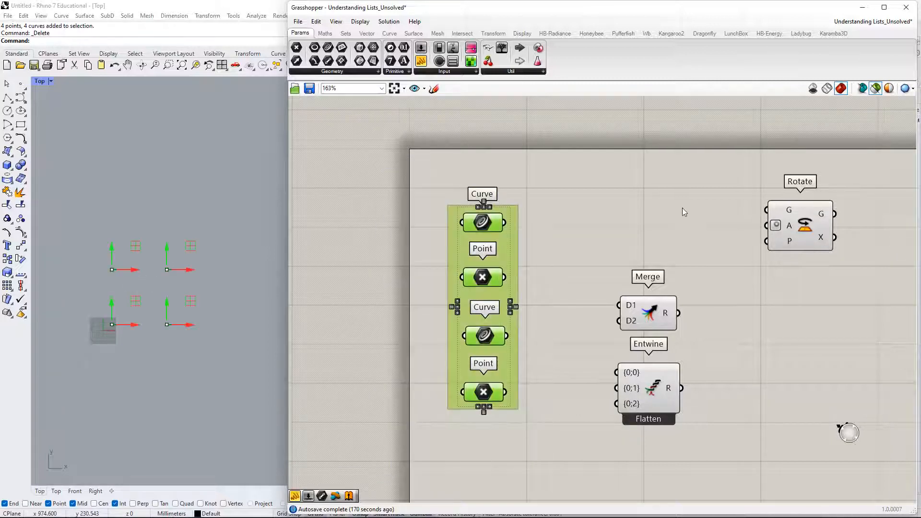
right_drag(615, 244, 556, 219)
click(874, 90)
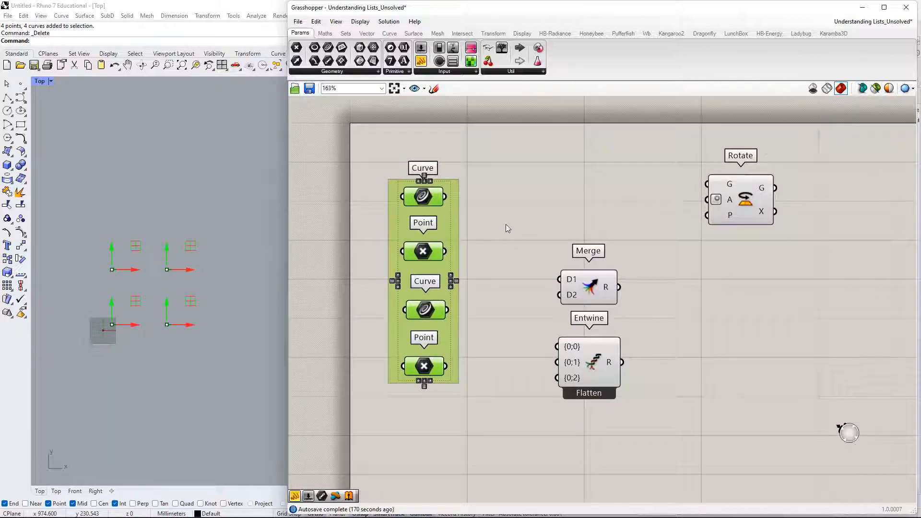
right_drag(484, 217, 522, 205)
double_click(523, 205)
click(597, 218)
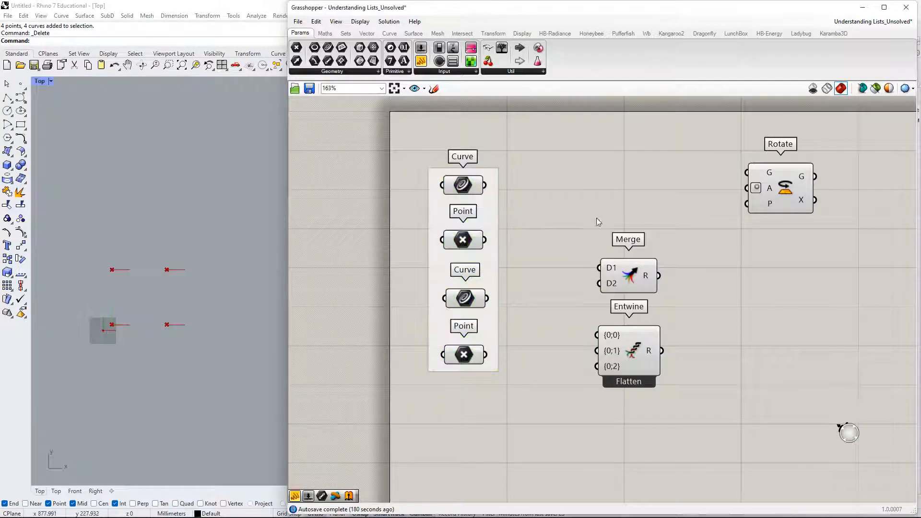
Connect both Curve containers to the geometry input of the Rotate component.
right_drag(589, 216, 551, 277)
drag(763, 260, 753, 267)
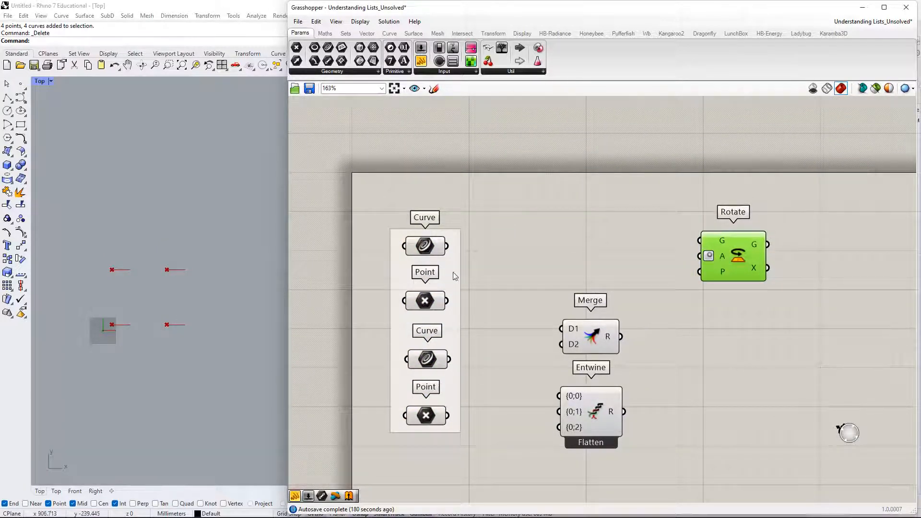
right_drag(515, 297, 485, 351)
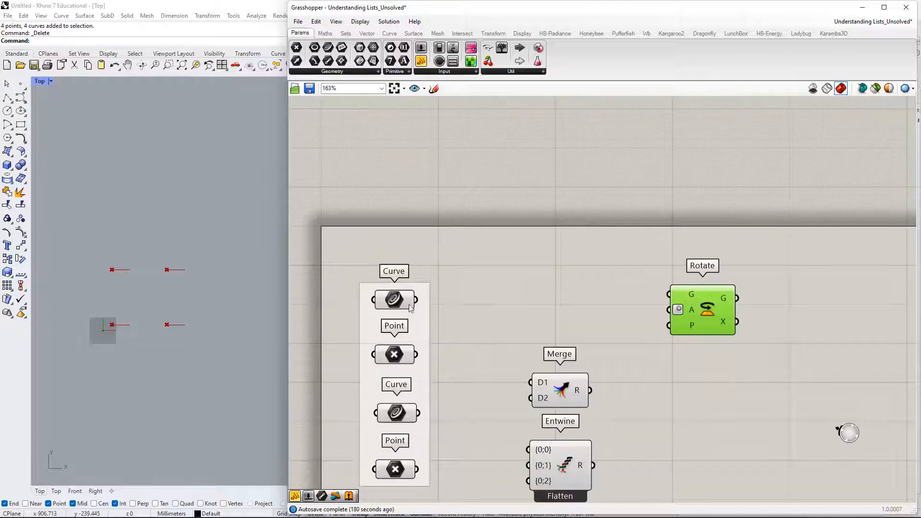
right_drag(402, 335, 382, 259)
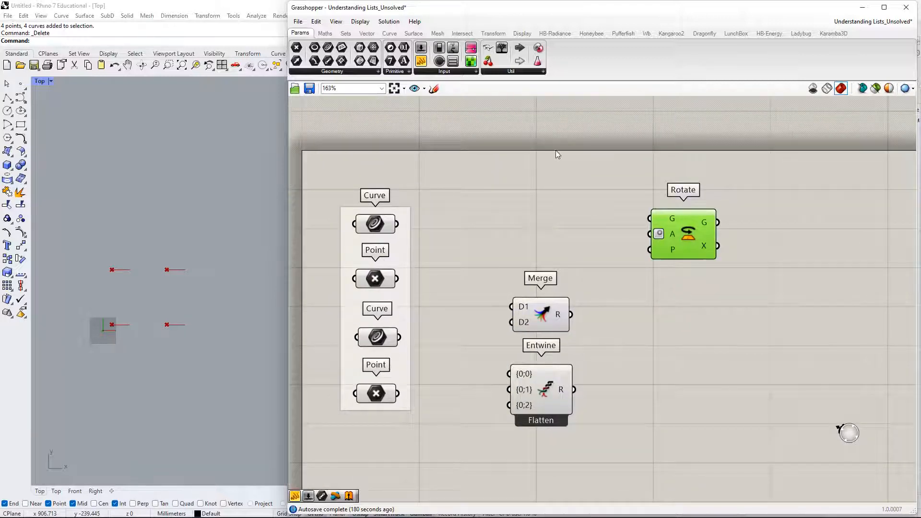
right_drag(555, 151, 539, 208)
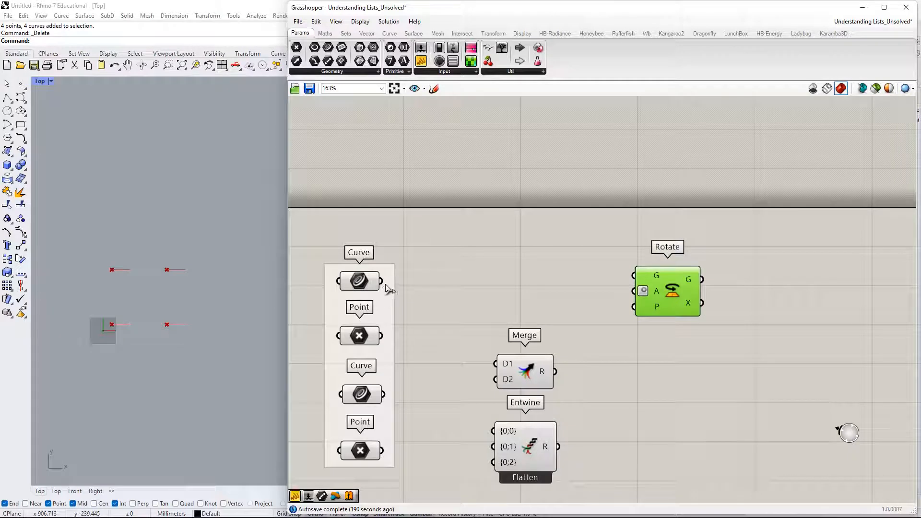
drag(381, 283, 397, 408)
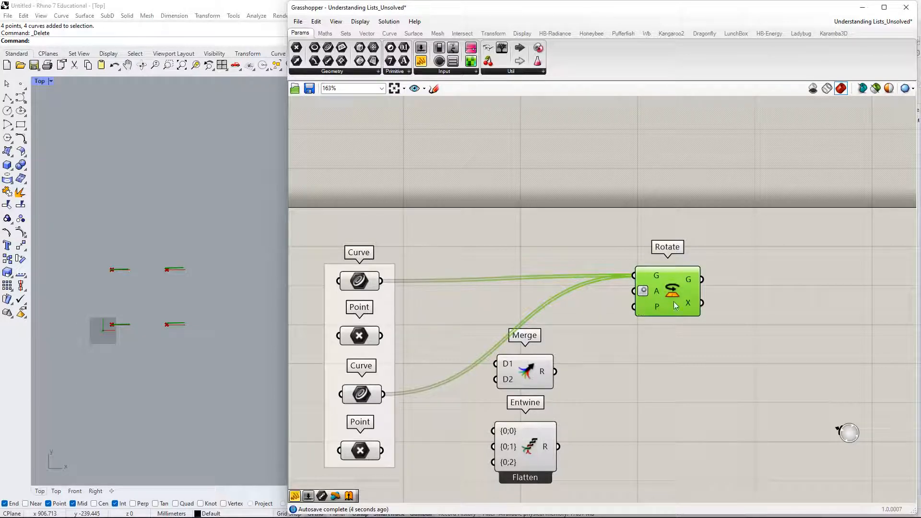
mouse_move(656, 275)
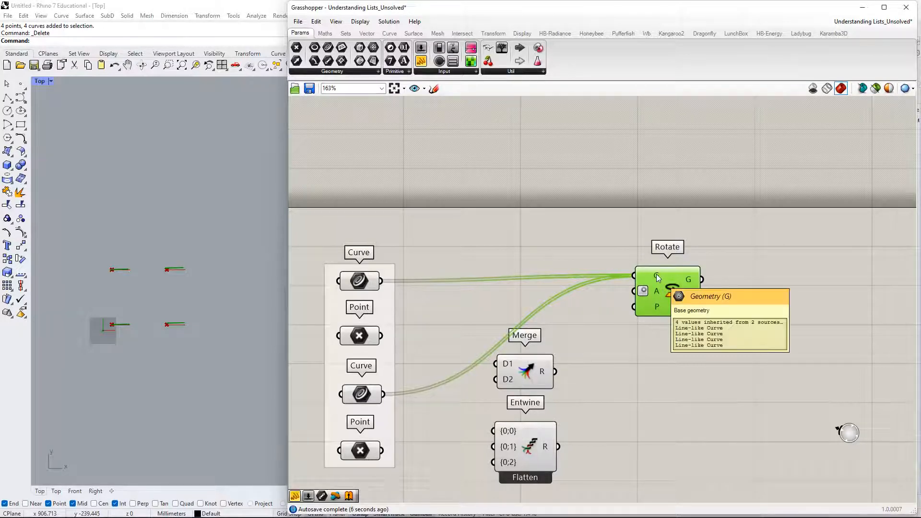
Connect both Point containers to the plane input of the Rotate component.
mouse_move(657, 312)
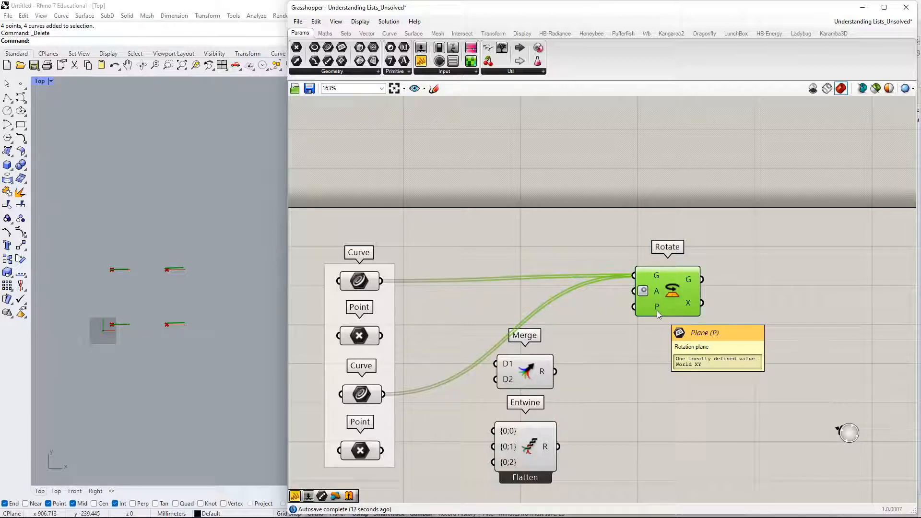
drag(635, 307, 387, 329)
shift+drag(635, 307, 387, 451)
Add a number slider ranging from 0 to 360 and connect it to the angle input of Rotate.
right_drag(718, 295, 648, 302)
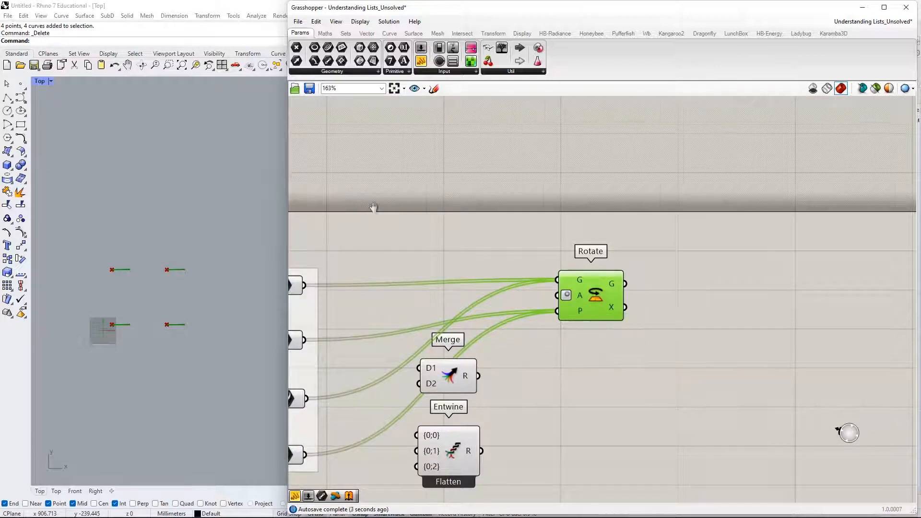
right_drag(372, 203, 470, 192)
double_click(470, 191)
text(0.)
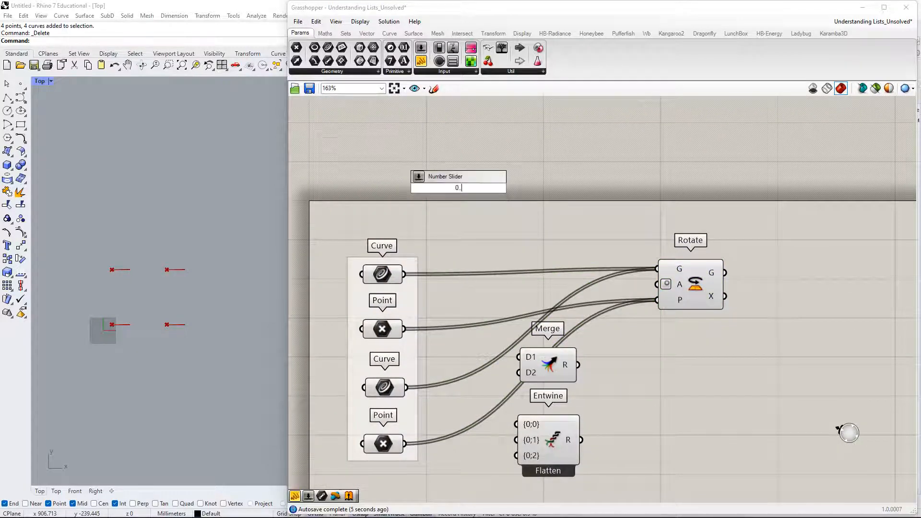
text(.360)
key(Return)
drag(522, 188, 657, 284)
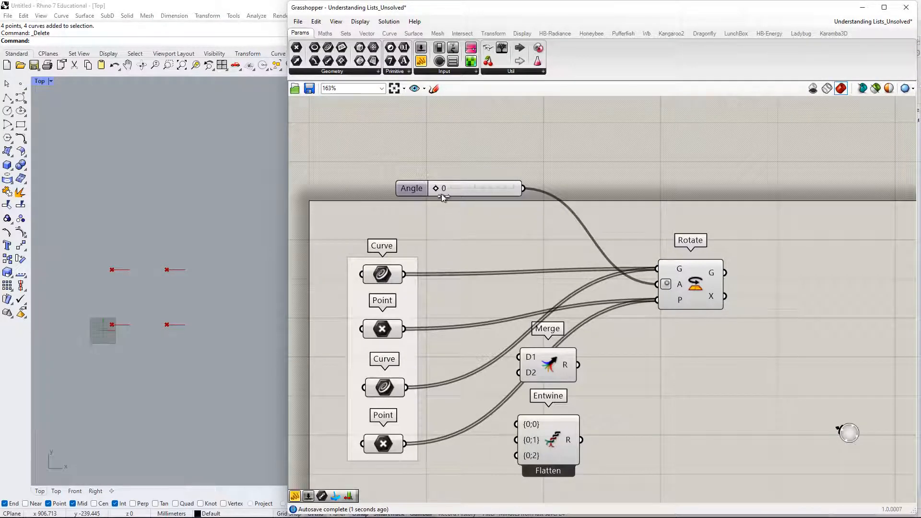
Set the angle slider to 144 and move it higher above the containers.
drag(441, 194, 482, 206)
drag(489, 188, 536, 128)
click(474, 174)
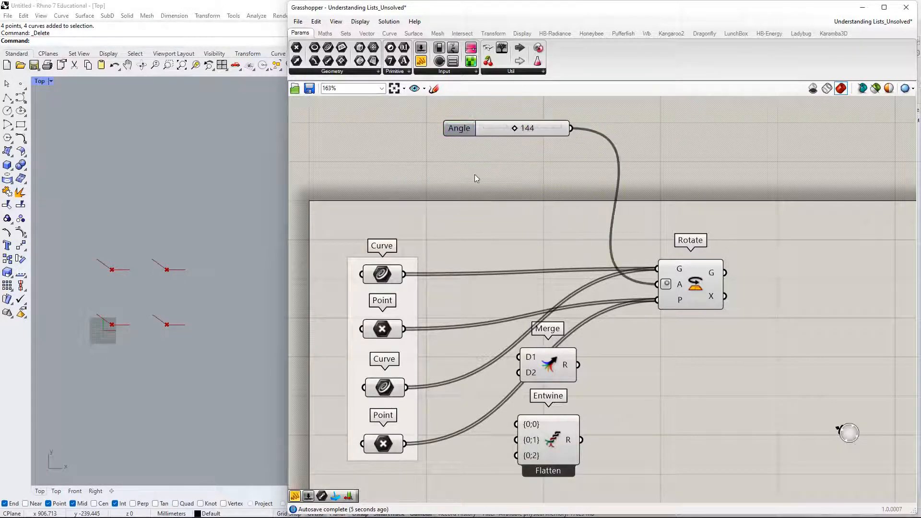
Add a panel below the slider with 0, 90, 180 and 270 on separate lines, and turn off its multiline data.
double_click(499, 180)
text(panel)
key(Return)
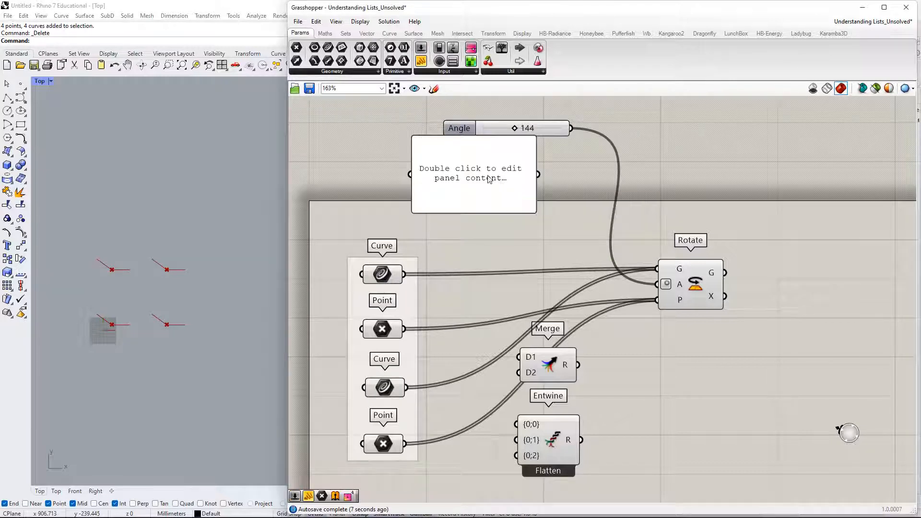
drag(488, 178, 513, 203)
double_click(514, 203)
text(0)
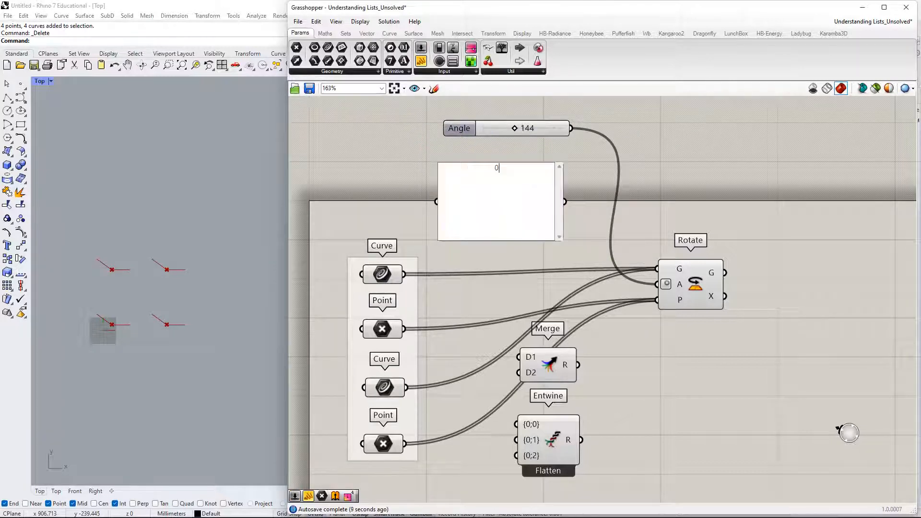
click(838, 426)
text(270)
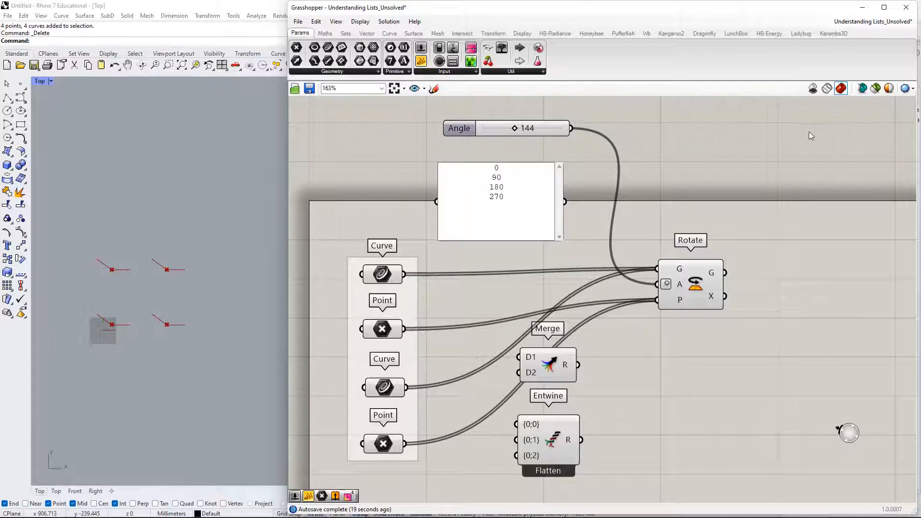
click(649, 163)
right_click(531, 194)
click(578, 235)
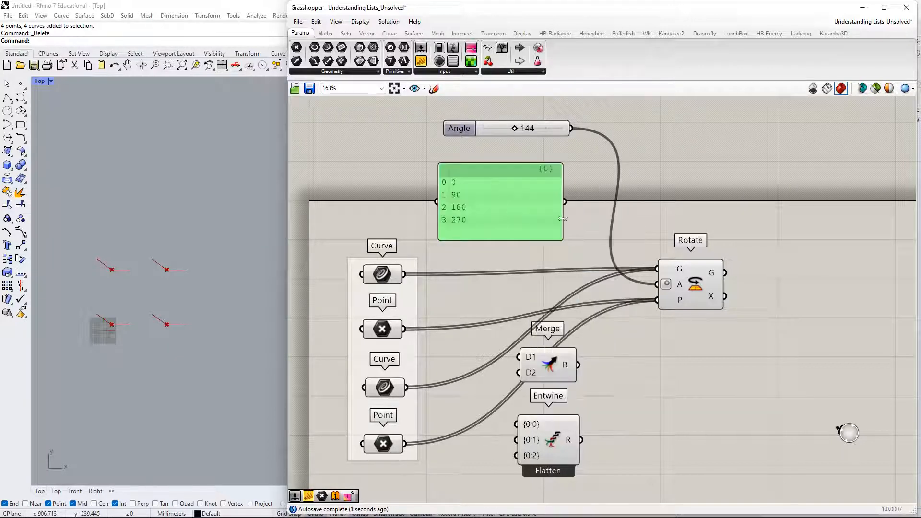
Connect the angle panel to Rotate's angle input in place of the slider, and shrink the panel to fit its values.
drag(538, 205, 657, 284)
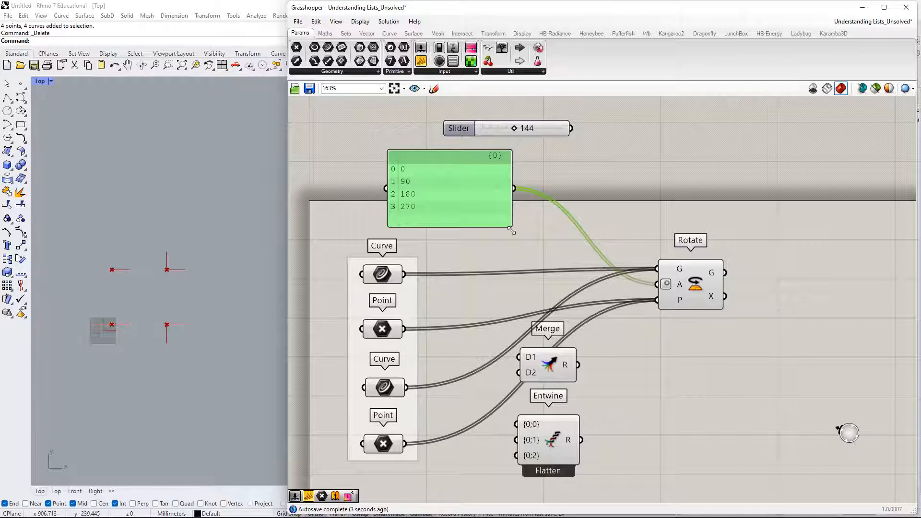
drag(511, 226, 432, 221)
drag(414, 182, 511, 190)
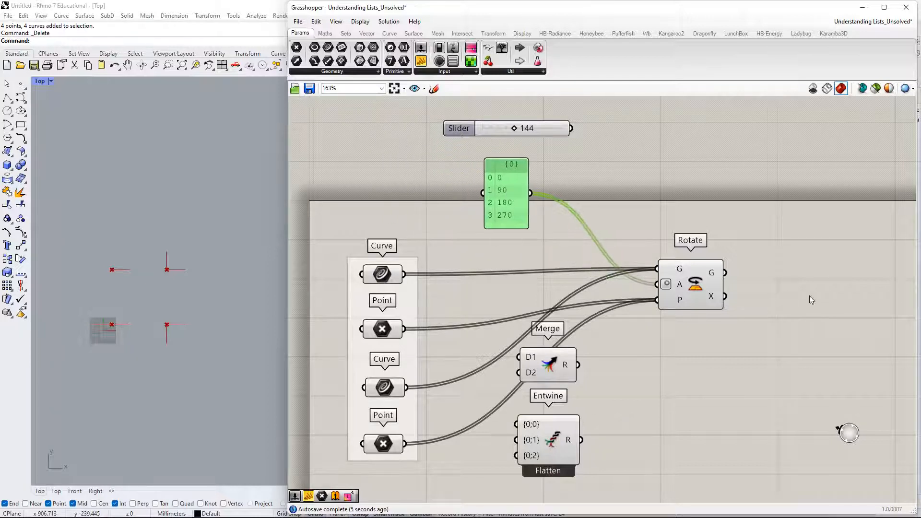
Add a panel above Rotate and feed it from both Curve containers, upper lines first, to list the combined curves.
right_drag(809, 295, 792, 289)
right_drag(594, 202, 611, 233)
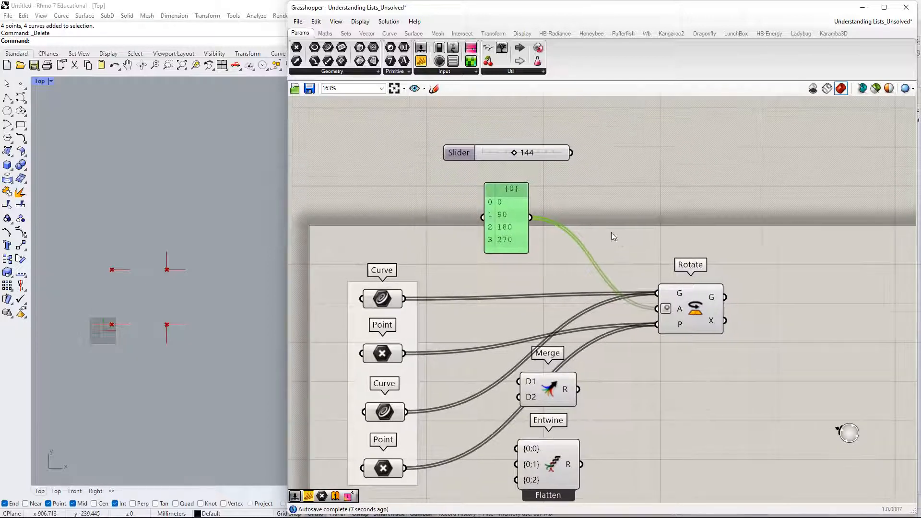
right_drag(727, 272, 697, 240)
double_click(667, 170)
text(panel)
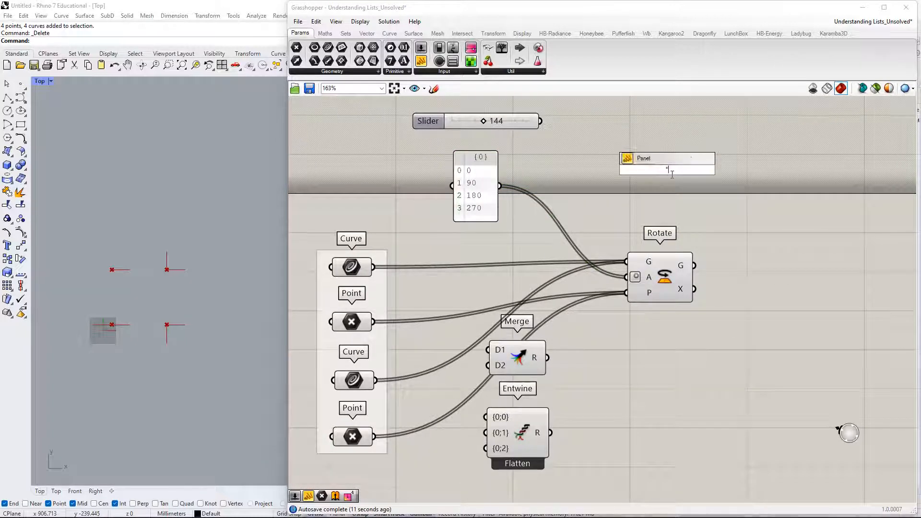
key(Return)
drag(605, 171, 373, 266)
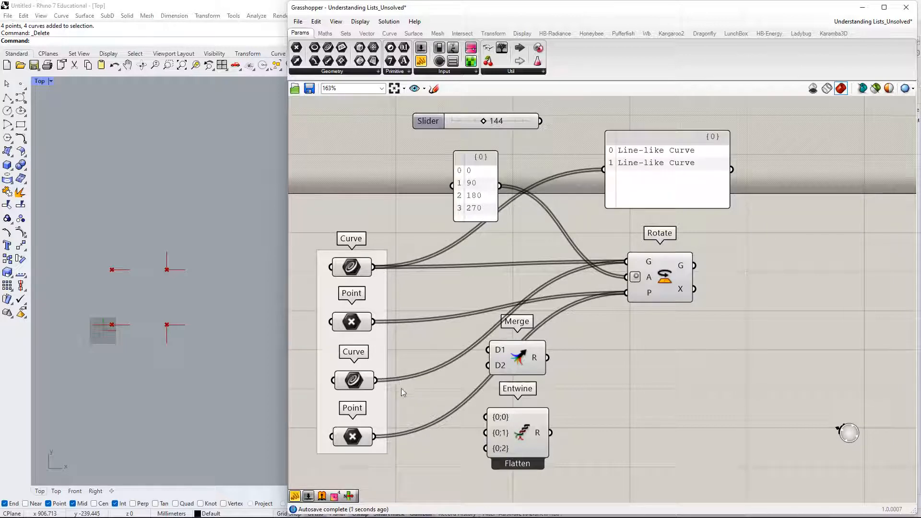
shift+drag(375, 380, 684, 211)
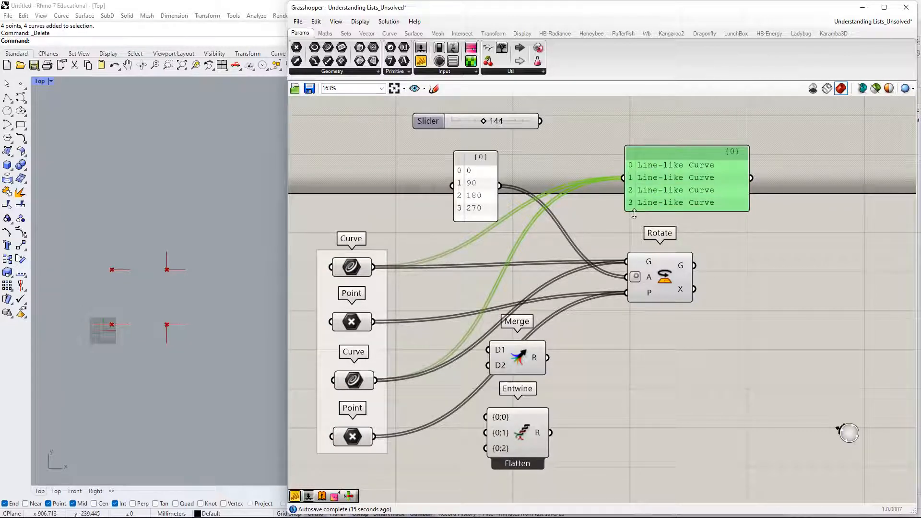
Add a List Item component above the curve panel, with the upper Curve container connected to its list input.
right_drag(573, 196, 563, 222)
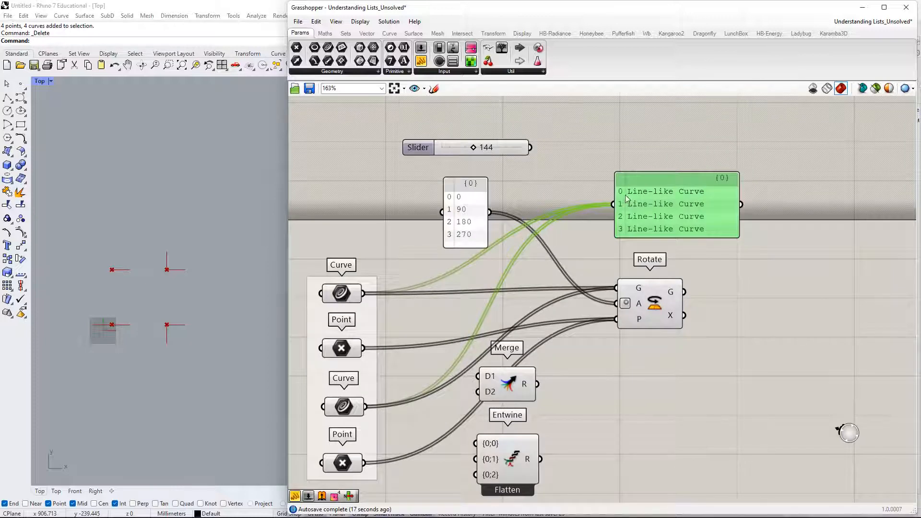
right_drag(660, 202, 655, 229)
double_click(642, 163)
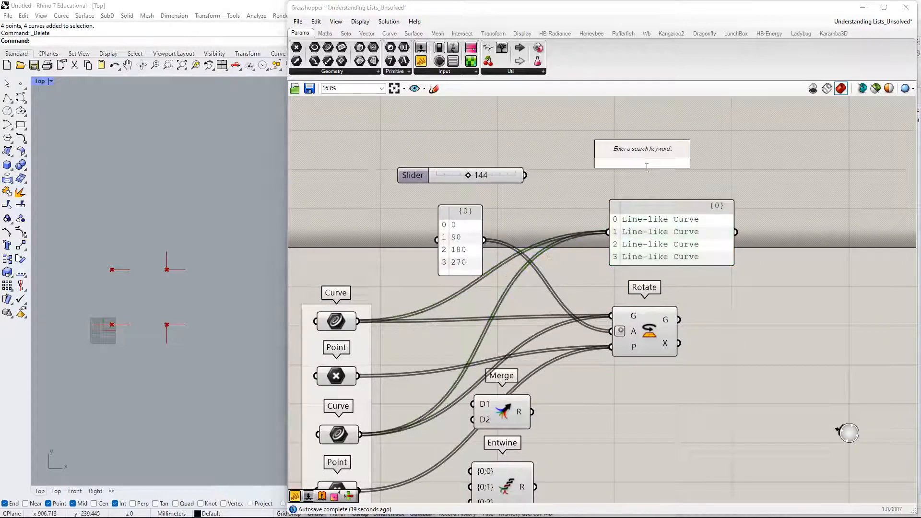
text(item)
key(Return)
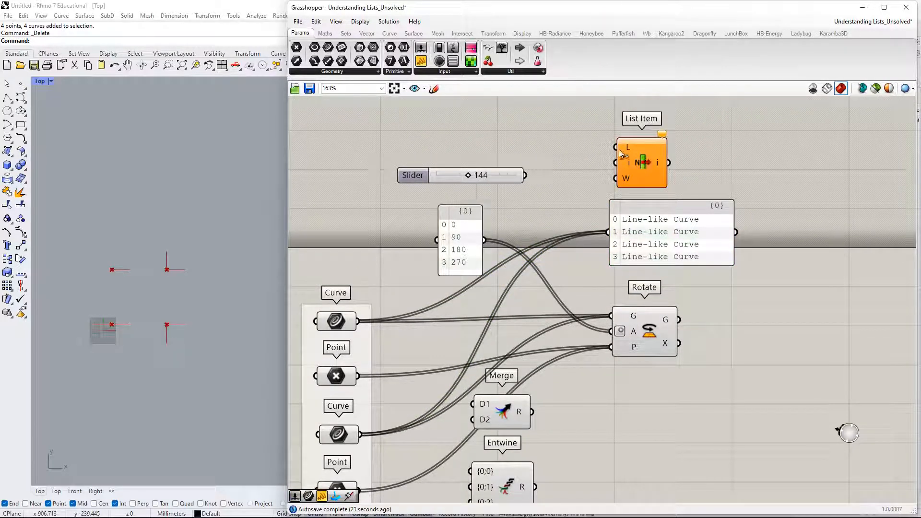
drag(621, 153, 364, 326)
drag(643, 168, 719, 166)
Insert a Relay on the wire from the lower Curve container to the curve panel, spacing the panel and Relay apart.
double_click(585, 235)
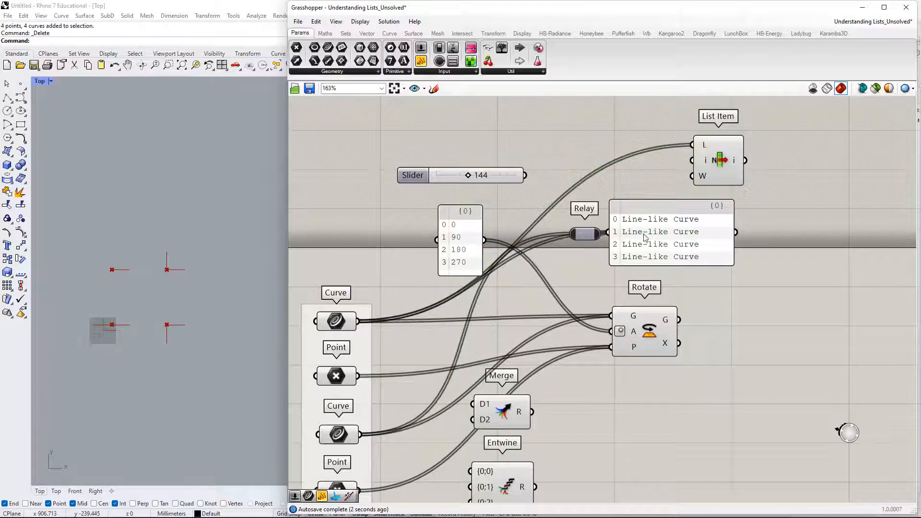
drag(644, 237, 758, 239)
drag(590, 238, 669, 271)
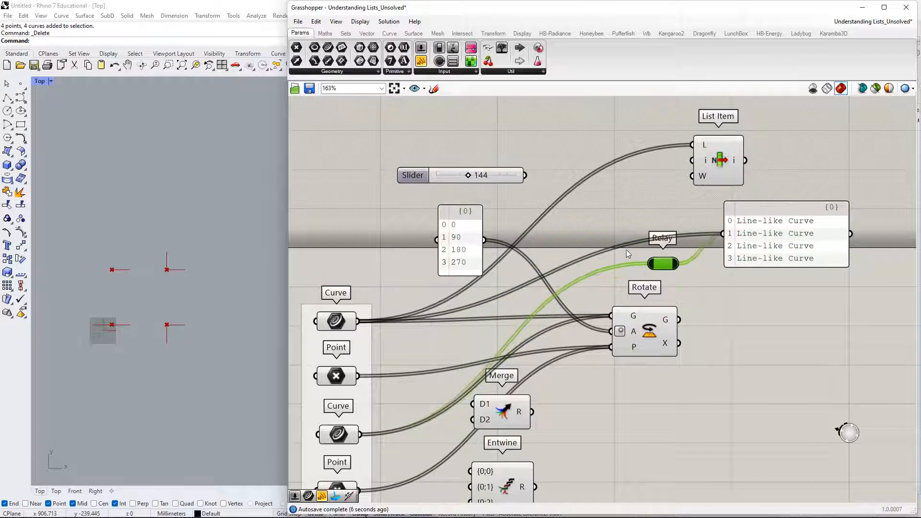
double_click(597, 171)
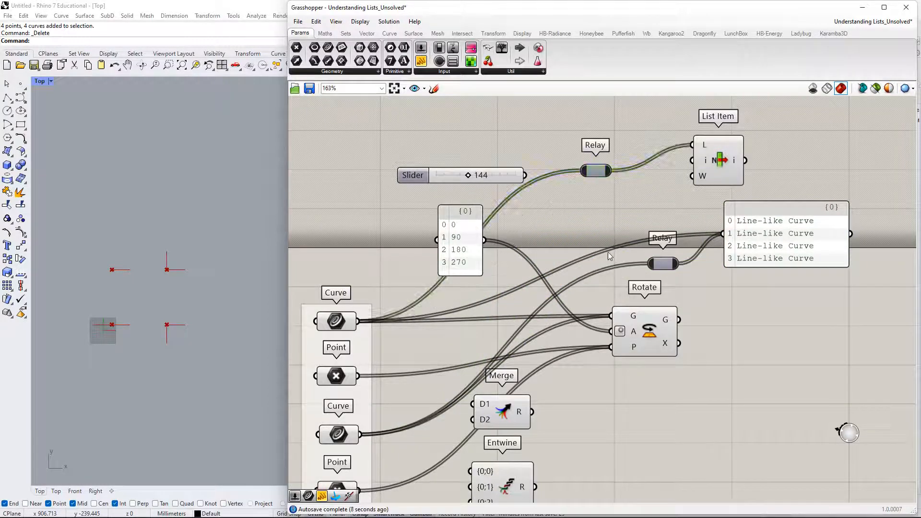
double_click(607, 250)
click(609, 252)
key(Delete)
click(595, 172)
key(Delete)
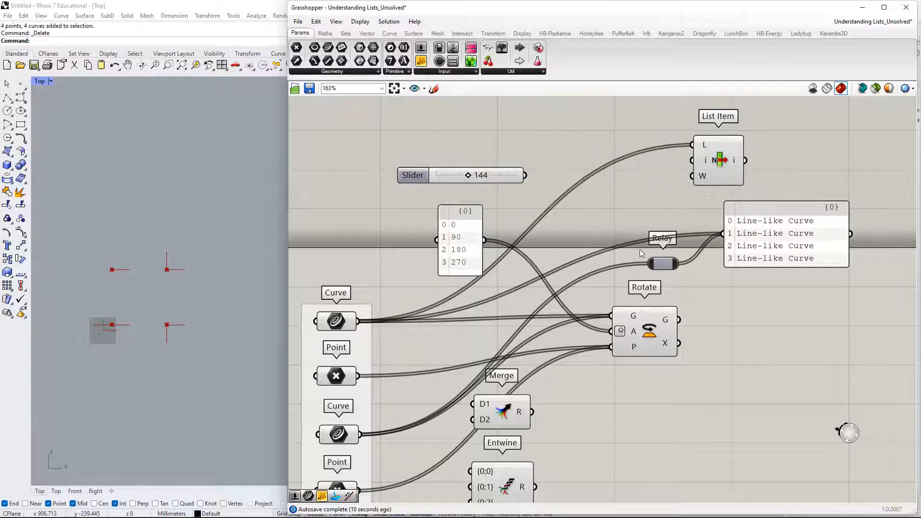
Add the upper Curve container to the Relay after the lower one, feed the Relay into List Item's list input, and rearrange both components above the panel.
drag(660, 263, 663, 267)
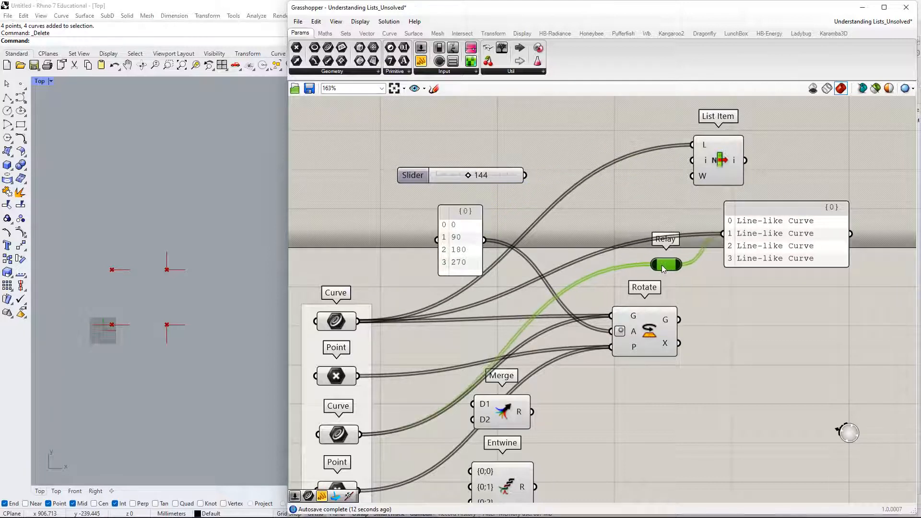
drag(356, 322, 759, 174)
drag(631, 220, 654, 140)
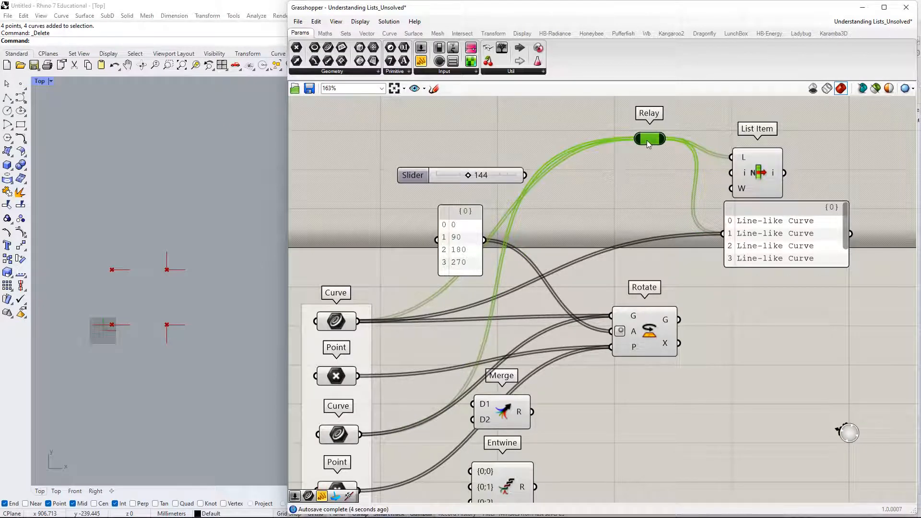
drag(646, 140, 634, 147)
drag(771, 185, 764, 180)
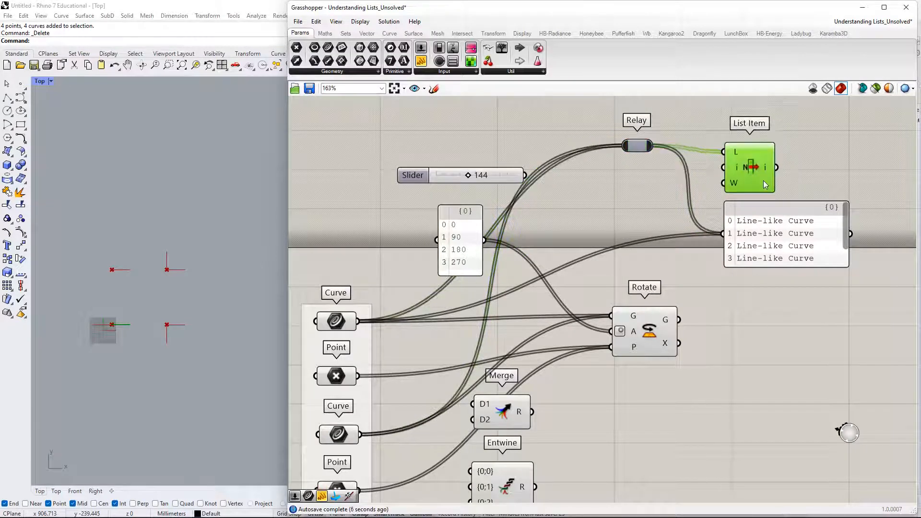
Disconnect the upper Curve container's direct wire from the curve panel, then reposition the panel and the Relay.
right_drag(771, 182, 723, 174)
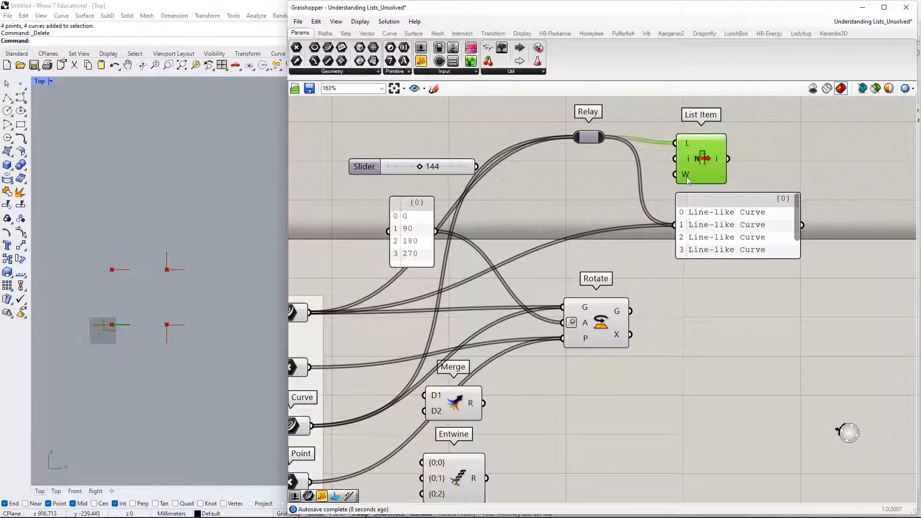
scroll(639, 174, up, 3)
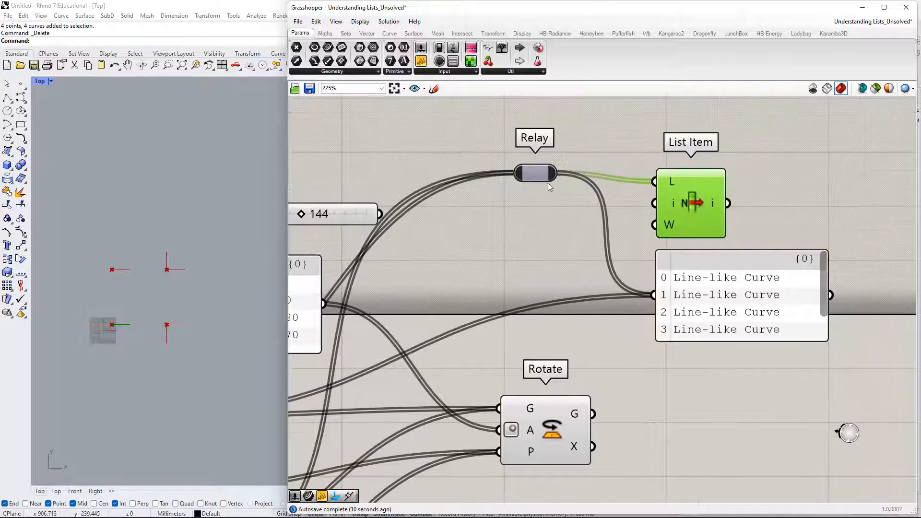
right_drag(661, 298, 779, 233)
scroll(779, 233, down, 2)
ctrl+drag(773, 230, 411, 321)
right_drag(830, 281, 683, 335)
drag(692, 298, 689, 292)
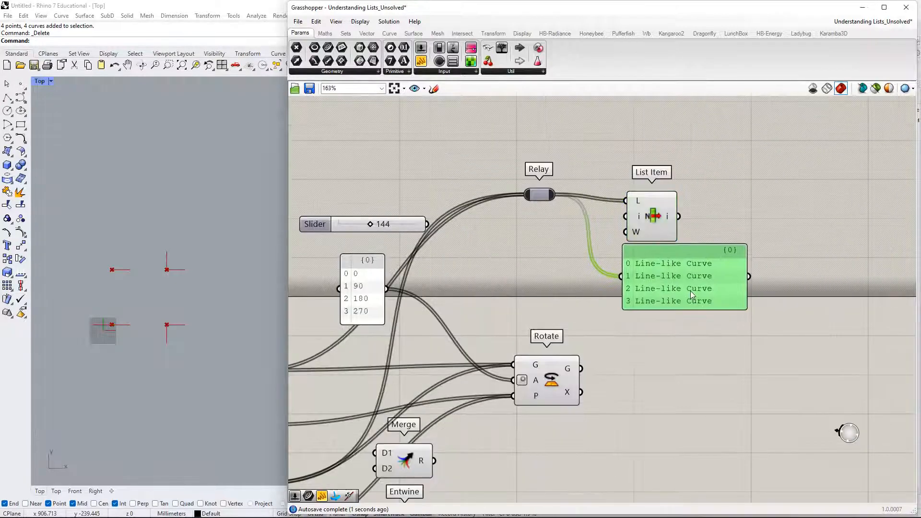
drag(540, 195, 540, 256)
Select the upper and lower Curve containers in turn to identify their lines in the Rhino viewport.
right_drag(517, 265, 724, 188)
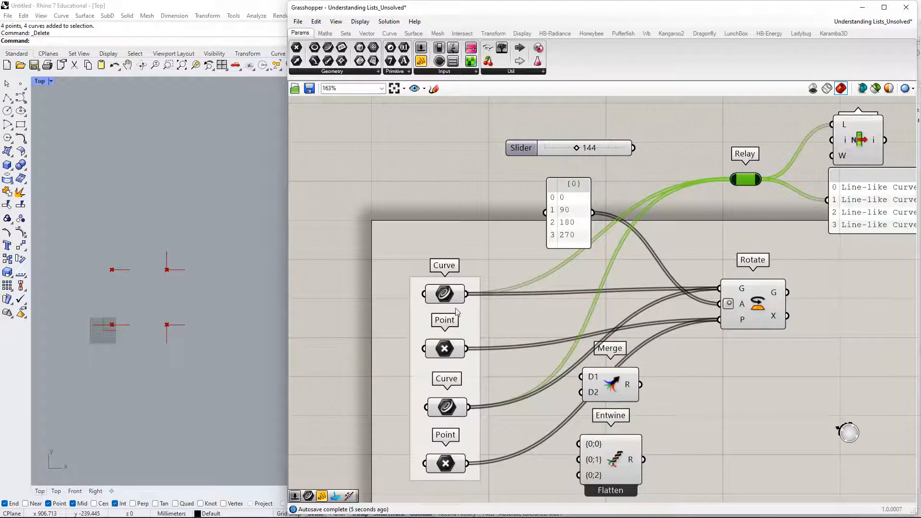
click(441, 294)
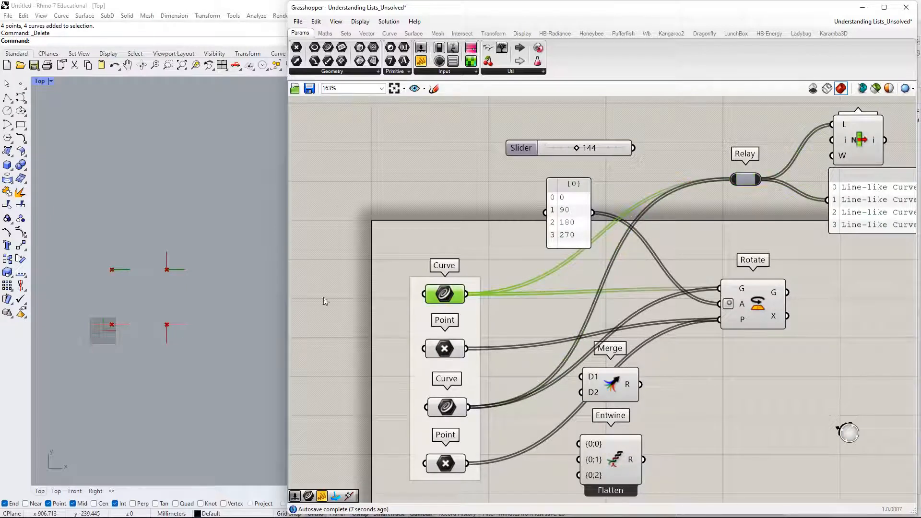
click(446, 408)
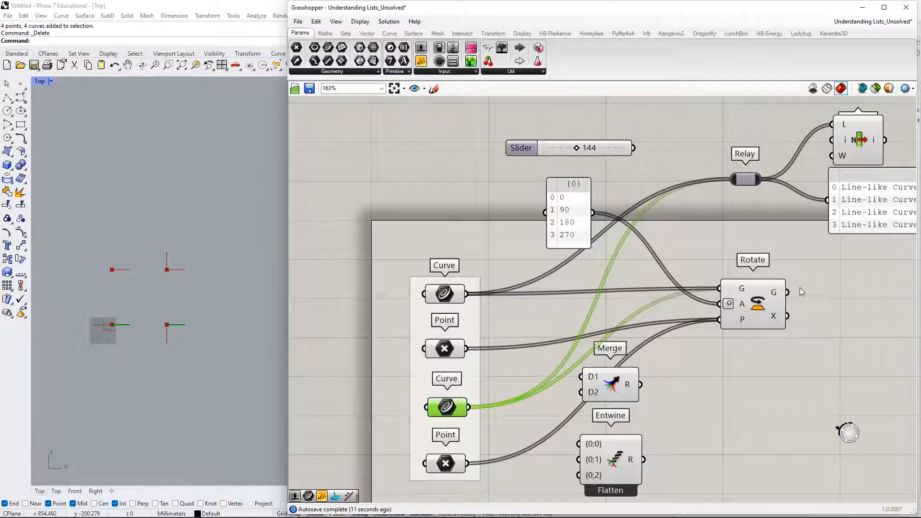
Adjust the Relay's position and enlarge the curve panel so that all its entries fit.
right_drag(800, 288, 744, 330)
drag(693, 220, 713, 204)
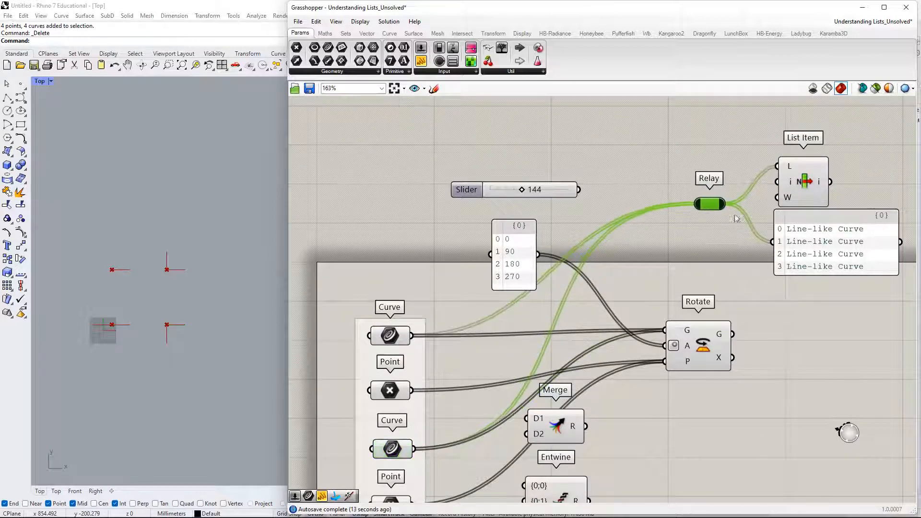
right_drag(736, 218, 577, 238)
drag(700, 295, 689, 324)
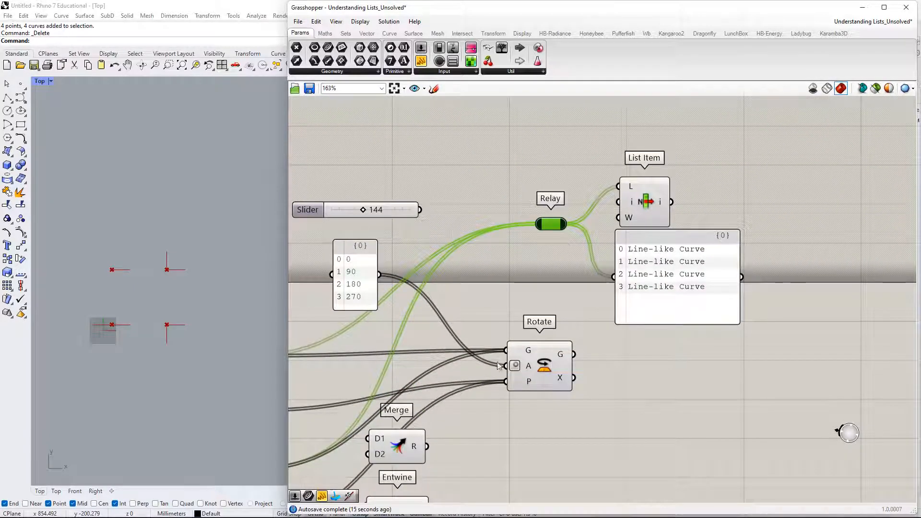
right_drag(645, 204, 588, 236)
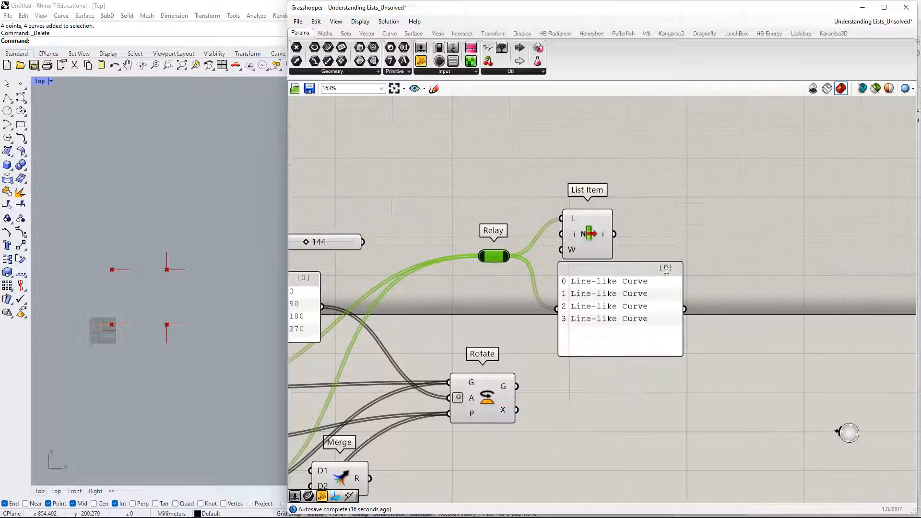
Add a number slider ranging from 0 to 3 above the Relay and connect it to List Item's index input.
click(586, 240)
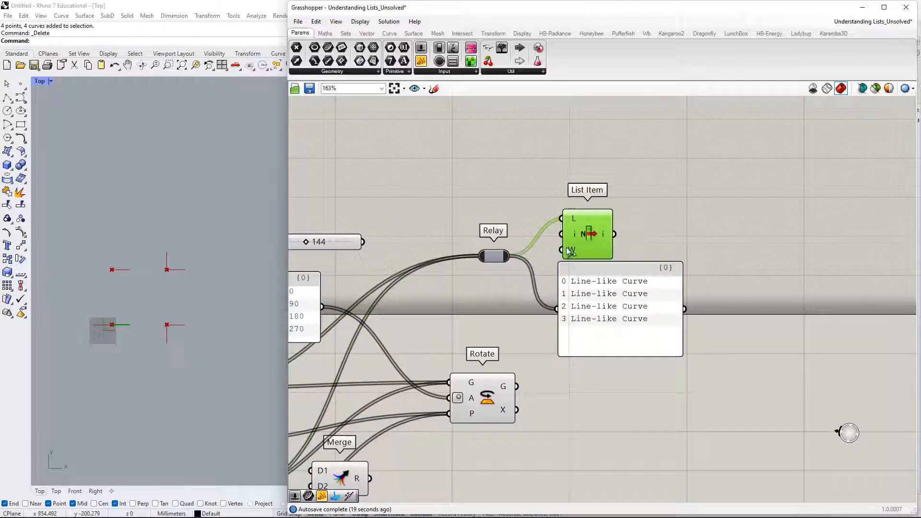
drag(586, 234, 583, 233)
right_drag(551, 231, 562, 241)
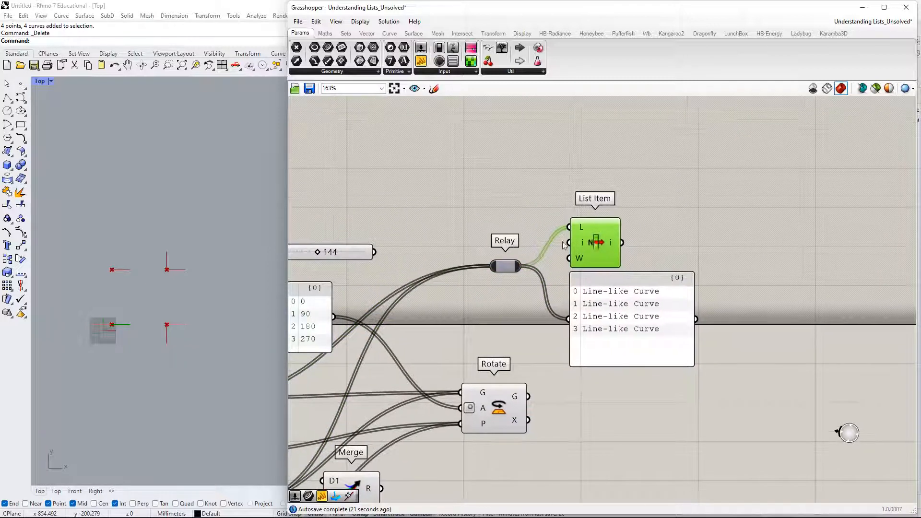
scroll(536, 220, up, 2)
double_click(536, 218)
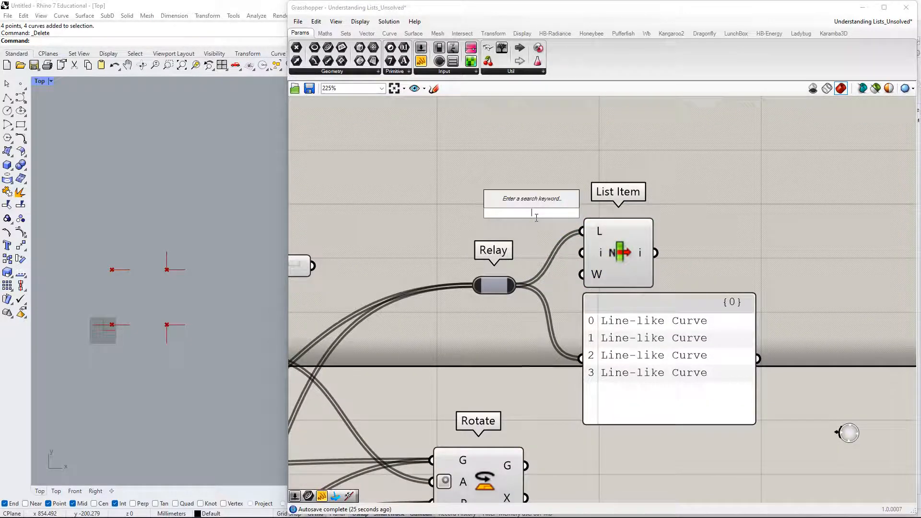
text(0)
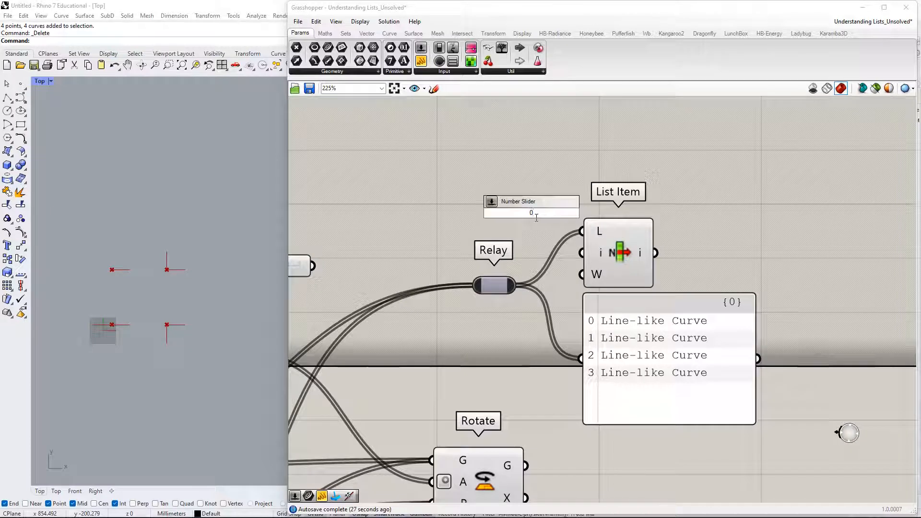
text(..10)
key(Return)
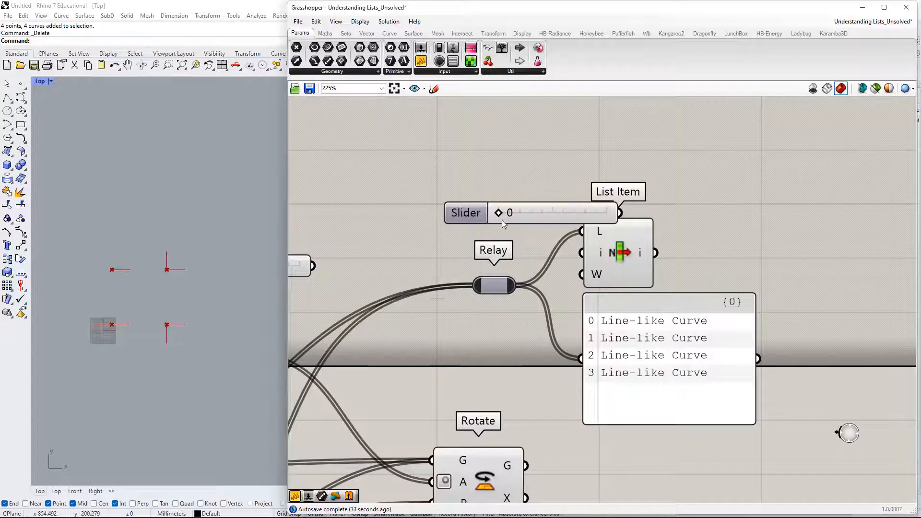
drag(505, 212, 581, 253)
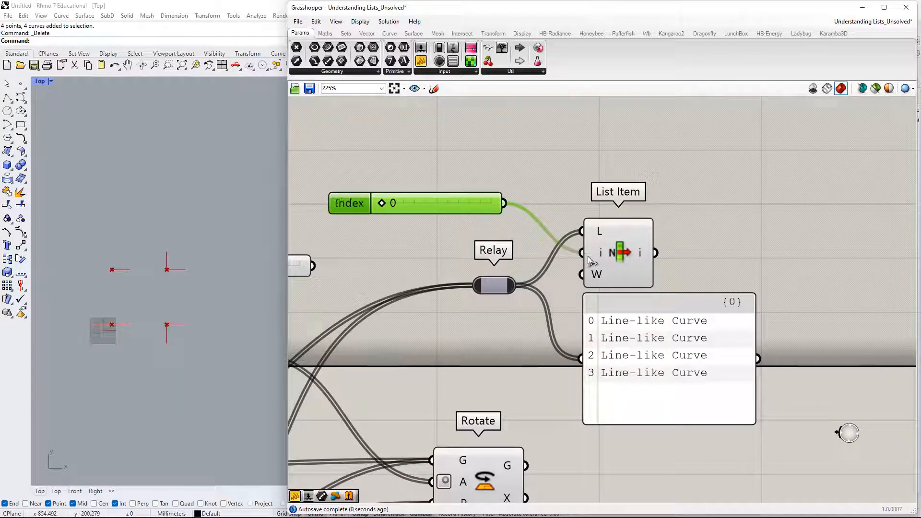
Raise the Index slider to 3 with List Item selected, and compare the picked line with the upper Curve container's lines.
click(624, 250)
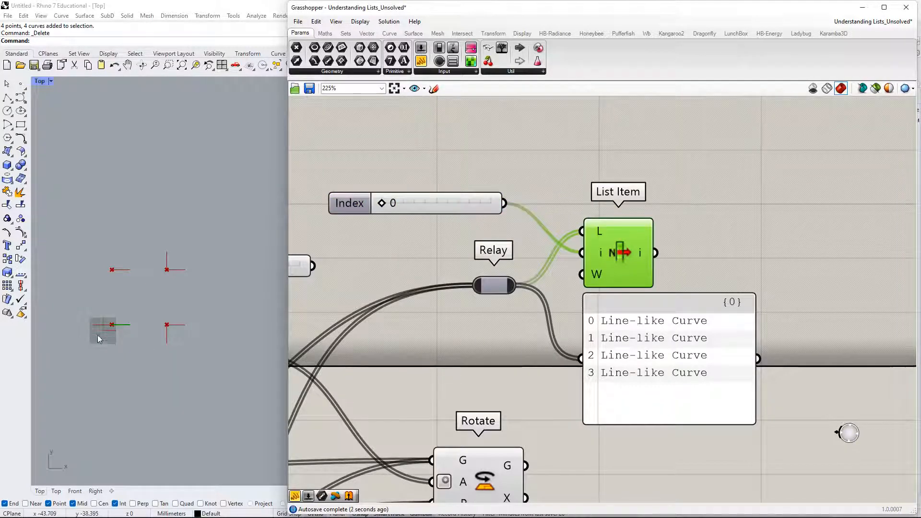
drag(382, 204, 497, 208)
right_drag(477, 232, 666, 147)
scroll(667, 146, down, 3)
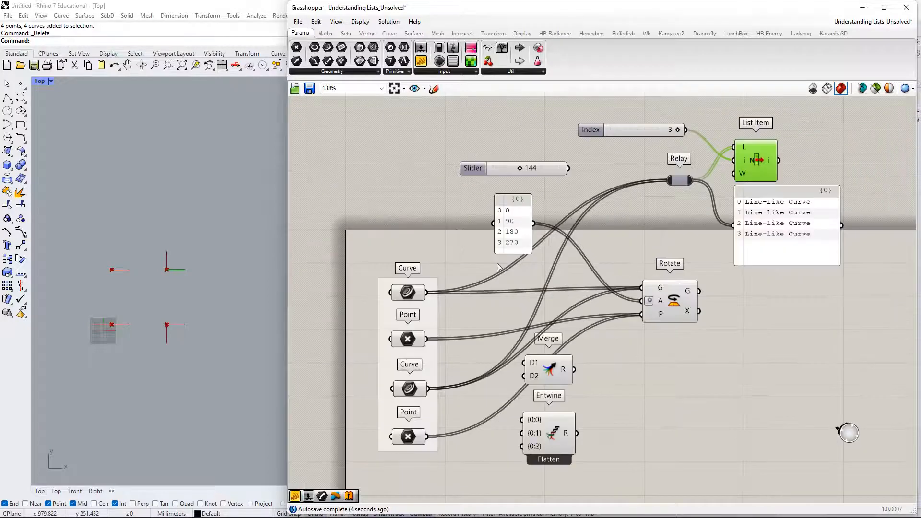
click(411, 295)
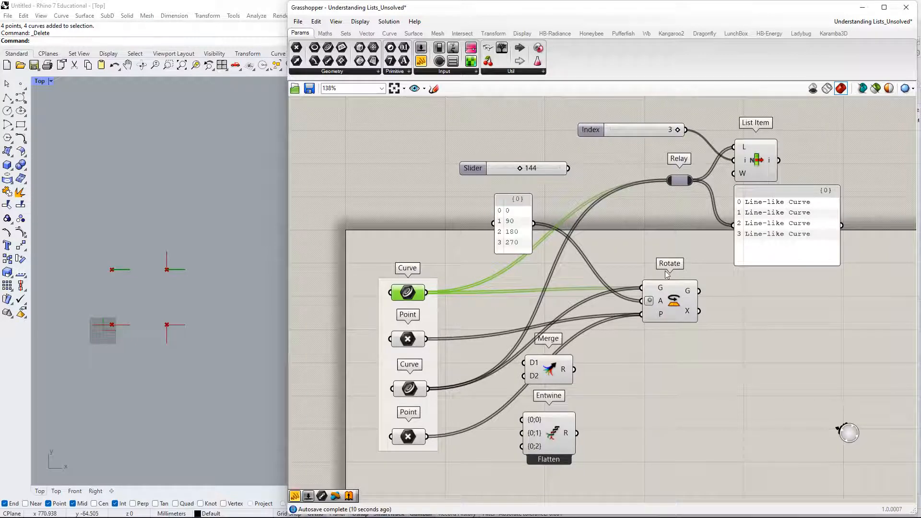
right_drag(682, 223, 639, 224)
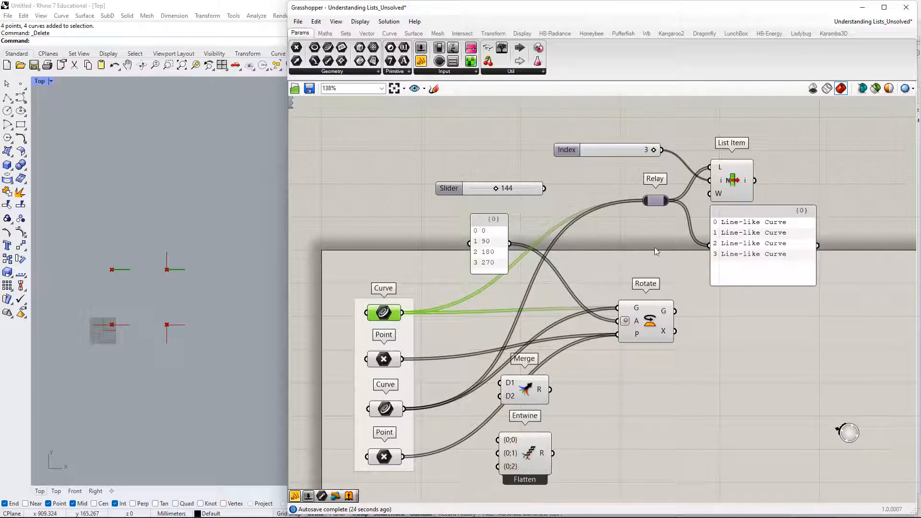
Rewire the Relay with the upper Curve container first and the lower one second, then select List Item to preview index 3.
click(380, 409)
drag(644, 196, 402, 312)
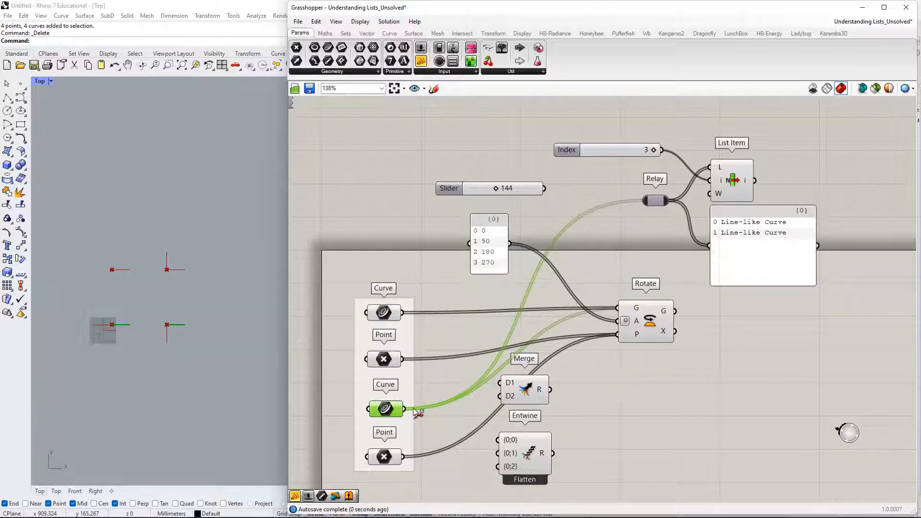
ctrl+drag(406, 409, 402, 312)
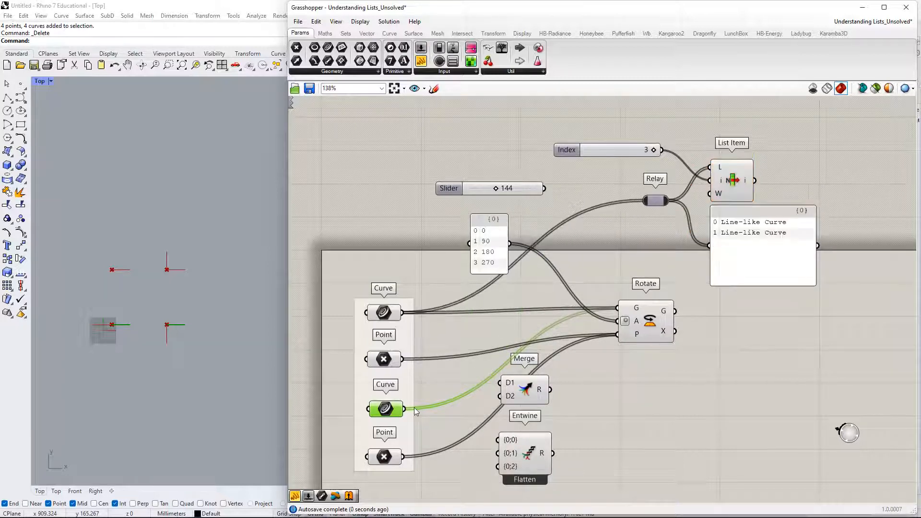
shift+drag(406, 409, 645, 200)
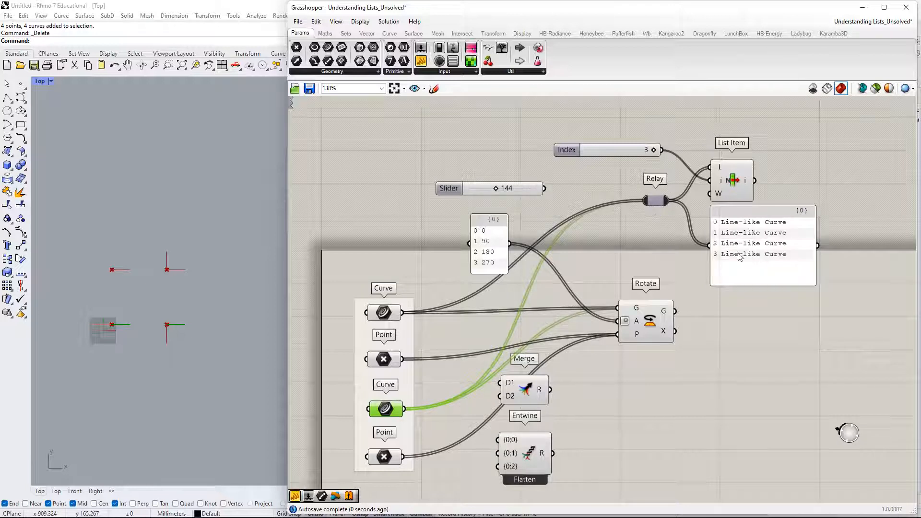
click(743, 181)
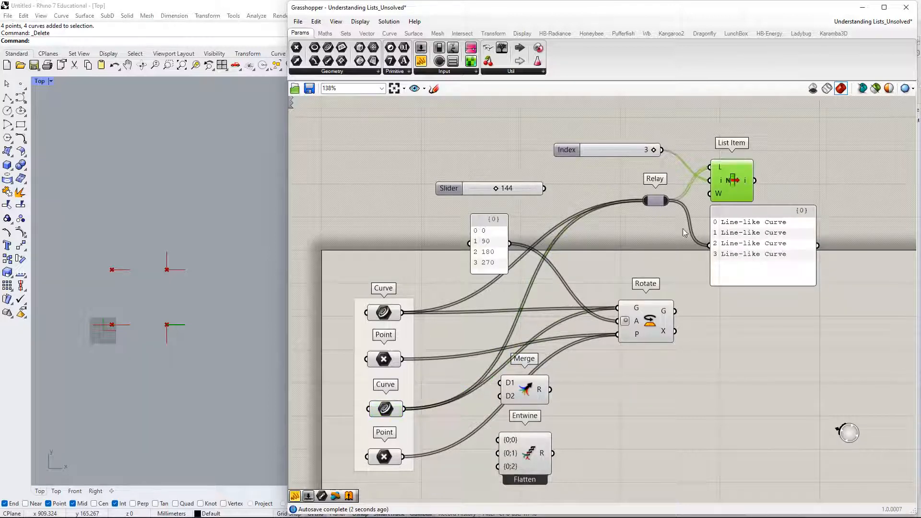
Set the Index slider to 0, detach and re-add the lower Curve container as the Relay's second input, and space out the Relay and panel.
ctrl+drag(641, 205, 420, 342)
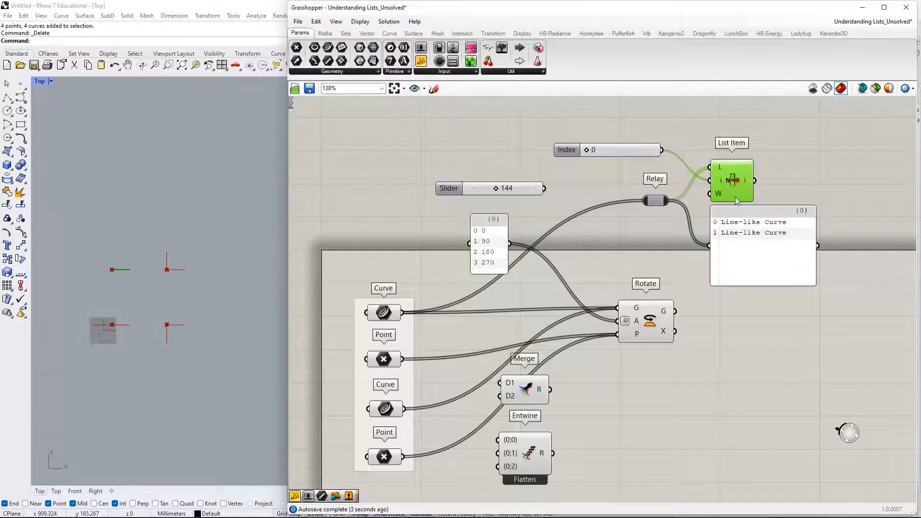
shift+drag(644, 200, 406, 409)
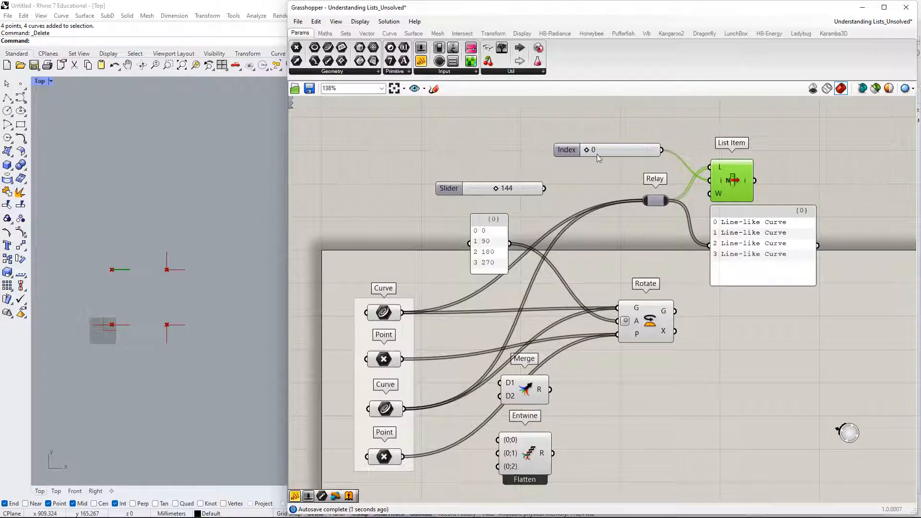
mouse_move(590, 153)
mouse_down()
mouse_move(656, 154)
mouse_move(586, 151)
mouse_up()
drag(648, 205, 629, 191)
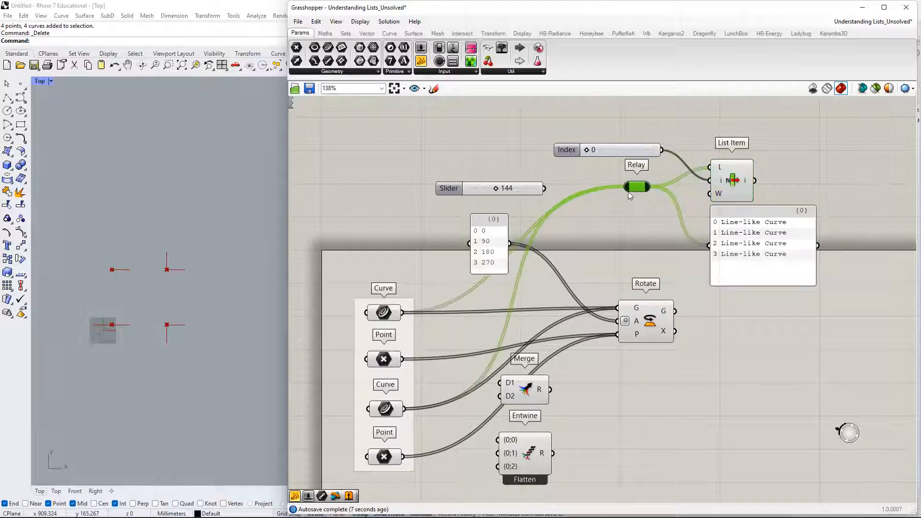
mouse_move(748, 233)
mouse_down()
mouse_move(745, 247)
mouse_move(749, 238)
mouse_up()
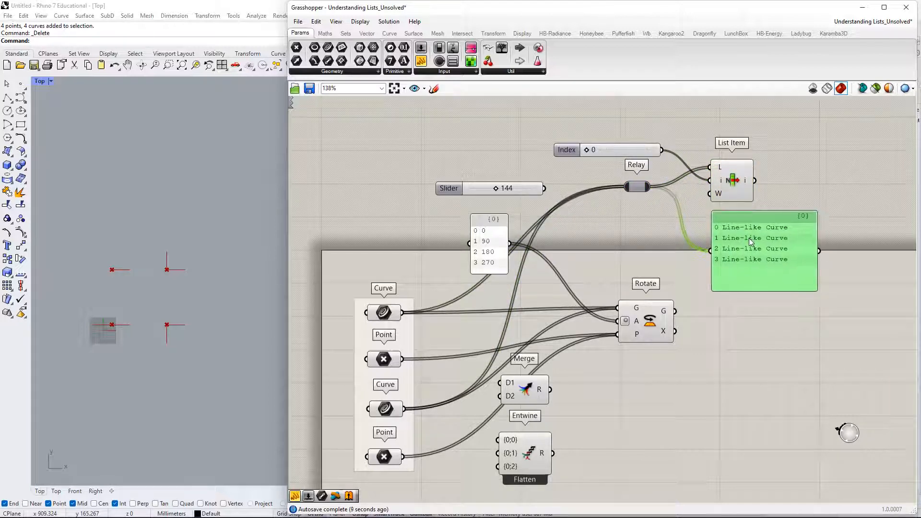
Disconnect both Curve containers from Rotate's geometry input and reconnect them with the upper container first and the lower one second.
right_drag(713, 277, 689, 258)
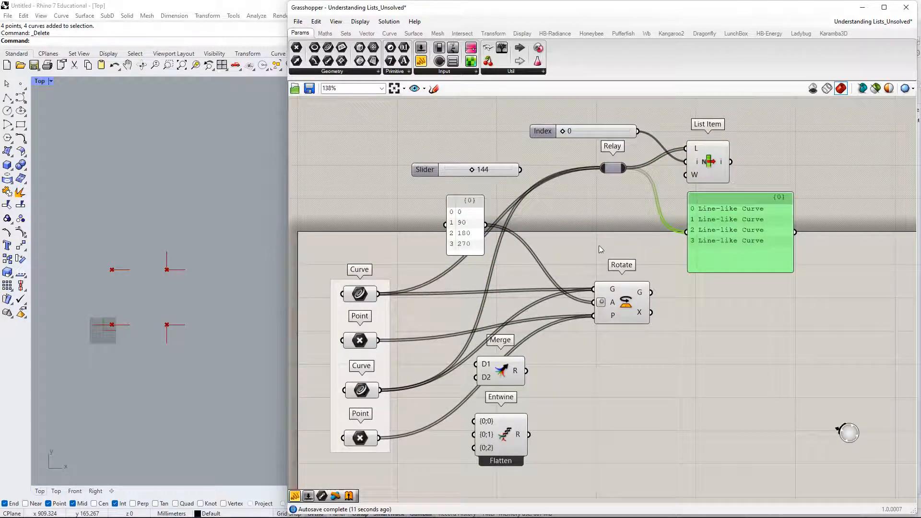
ctrl+drag(595, 289, 381, 391)
ctrl+drag(383, 296, 594, 291)
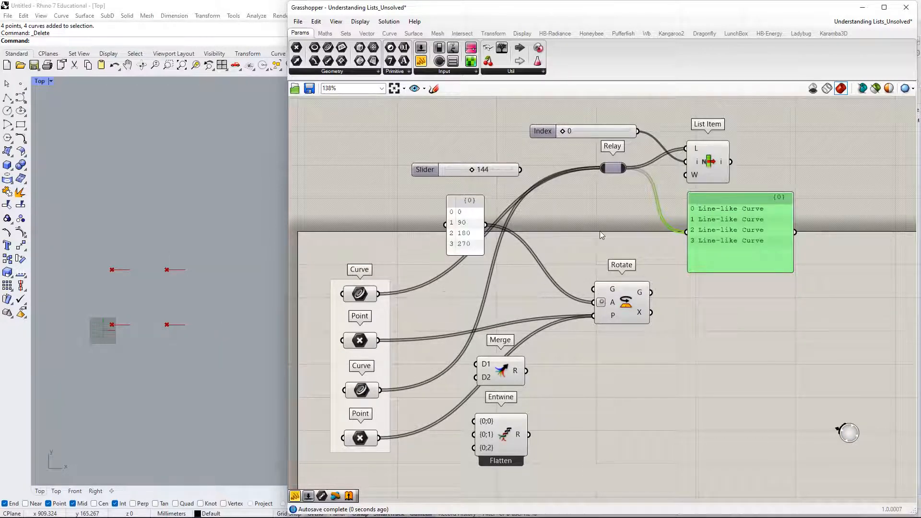
drag(379, 294, 380, 389)
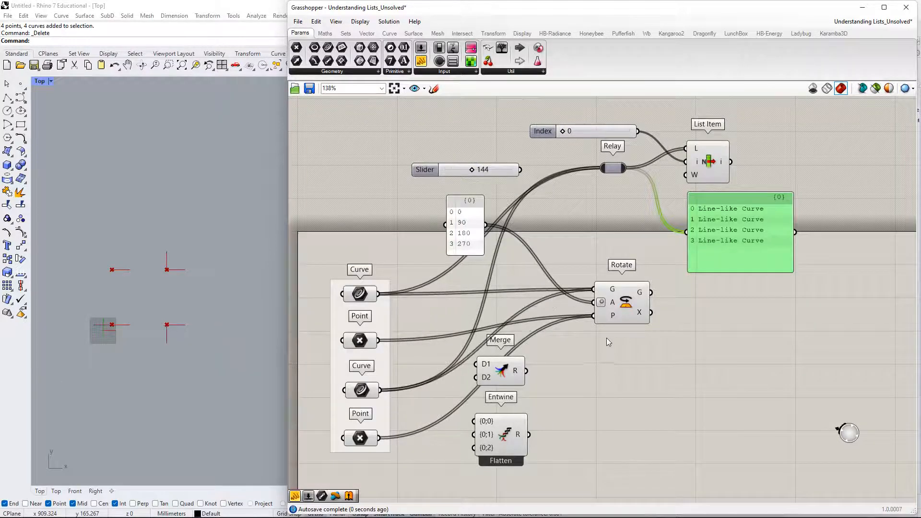
Move Rotate, Merge, Entwine and the angle panel farther from the Curve and Point containers to clear the wires between them.
click(625, 309)
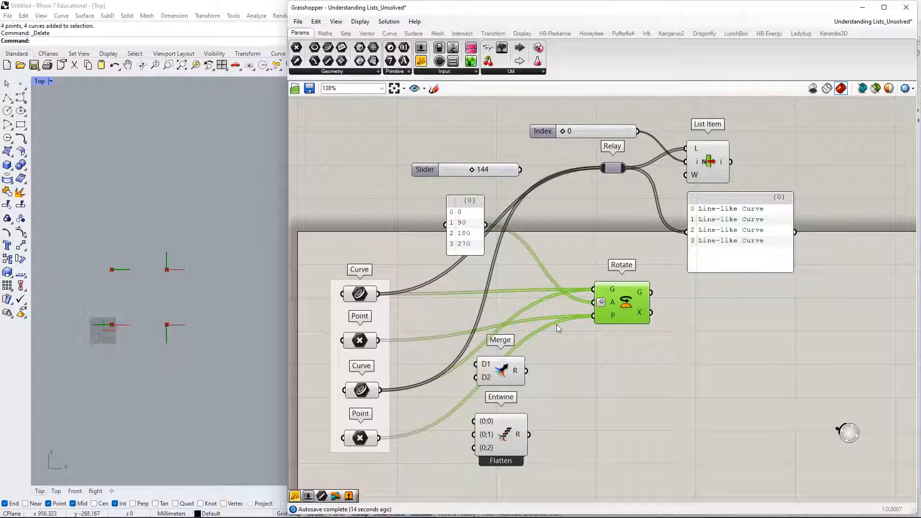
drag(620, 291, 717, 295)
right_drag(670, 299, 479, 266)
click(380, 390)
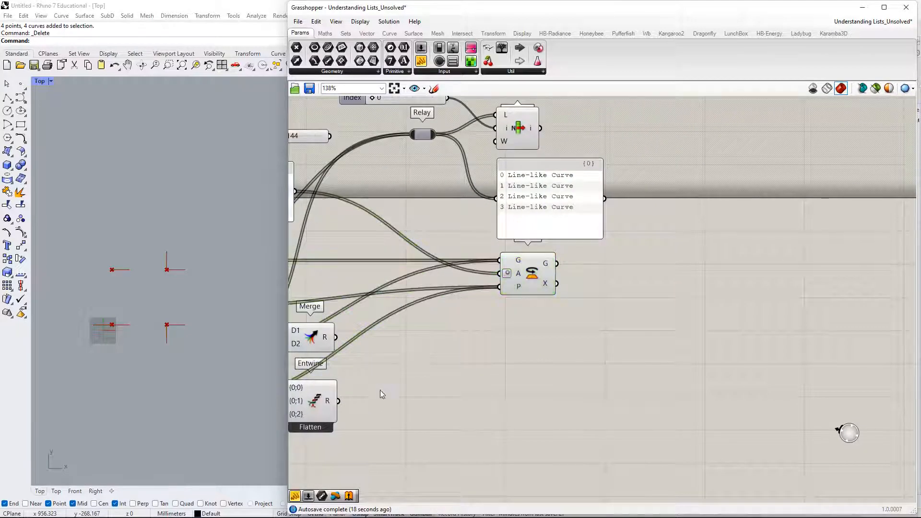
drag(378, 409, 291, 341)
drag(306, 334, 494, 385)
right_drag(476, 331, 660, 310)
drag(460, 192, 621, 219)
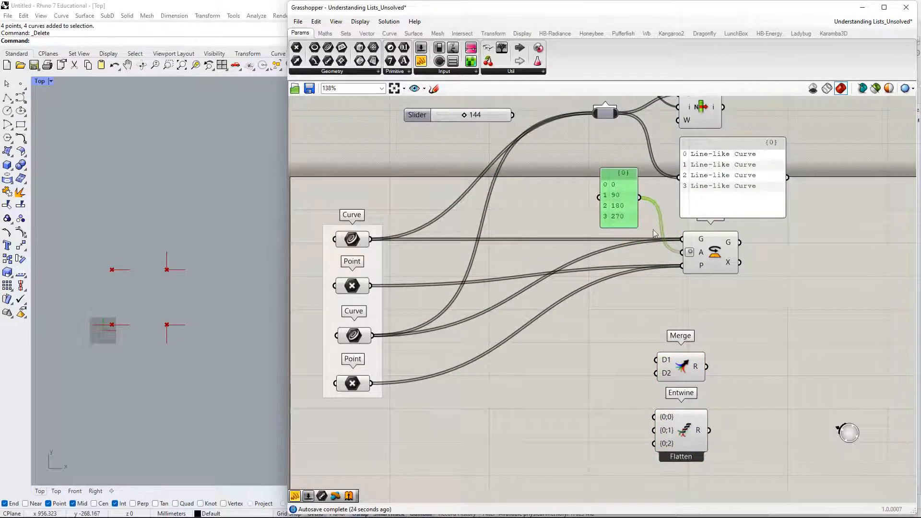
Move the angle panel below Rotate, beside its inputs.
right_drag(665, 231, 601, 271)
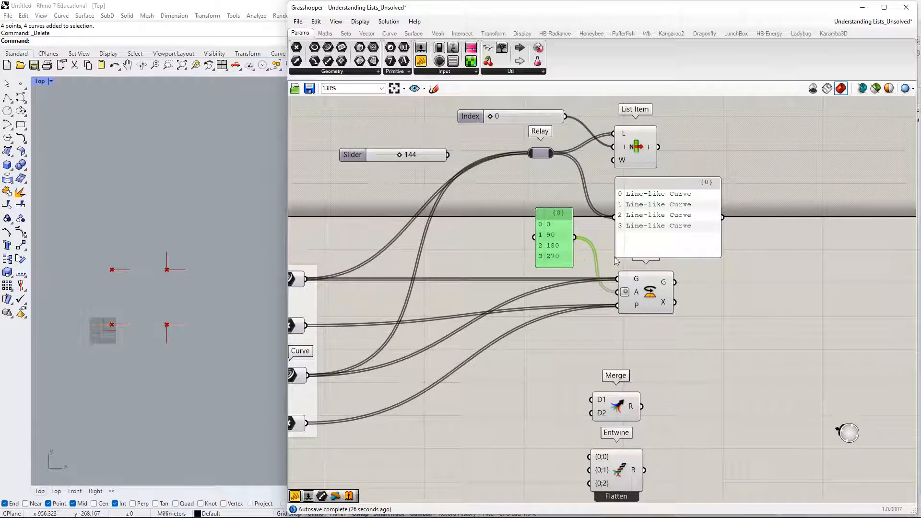
right_drag(560, 234, 535, 214)
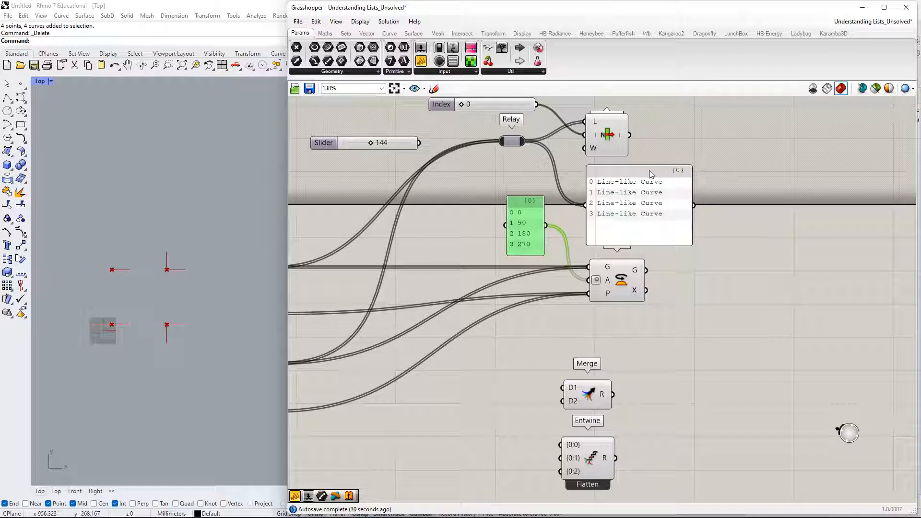
right_drag(644, 160, 638, 206)
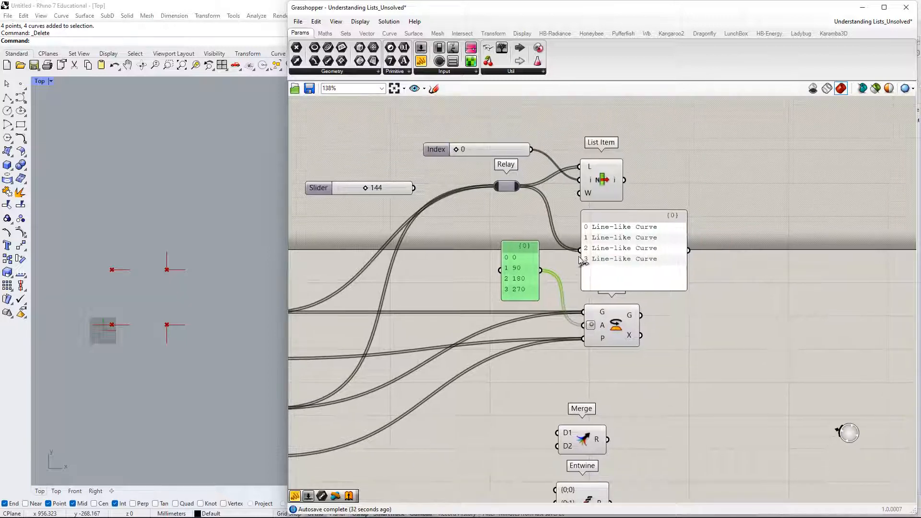
drag(520, 271, 534, 390)
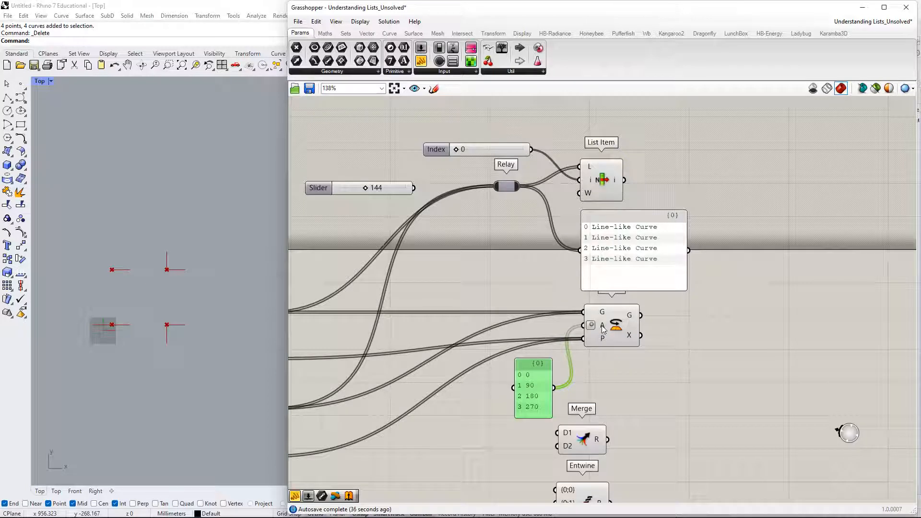
Disconnect both Point containers from Rotate's P input and reconnect them with the upper container first and the lower one second.
right_drag(591, 360, 685, 316)
ctrl+drag(652, 295, 367, 413)
ctrl+drag(680, 297, 367, 315)
drag(422, 320, 366, 415)
right_drag(695, 330, 530, 428)
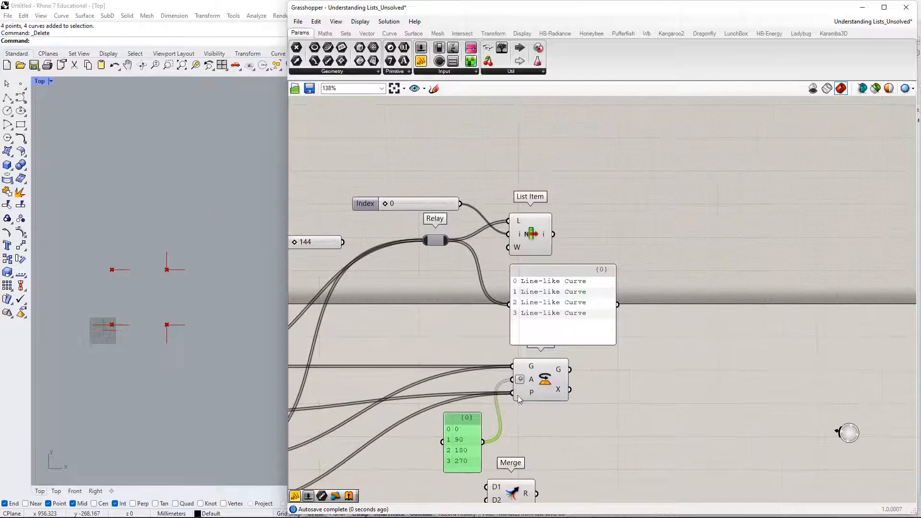
Select Rotate to preview the rotated lines, and reposition the angle panel above Rotate's inputs.
click(551, 377)
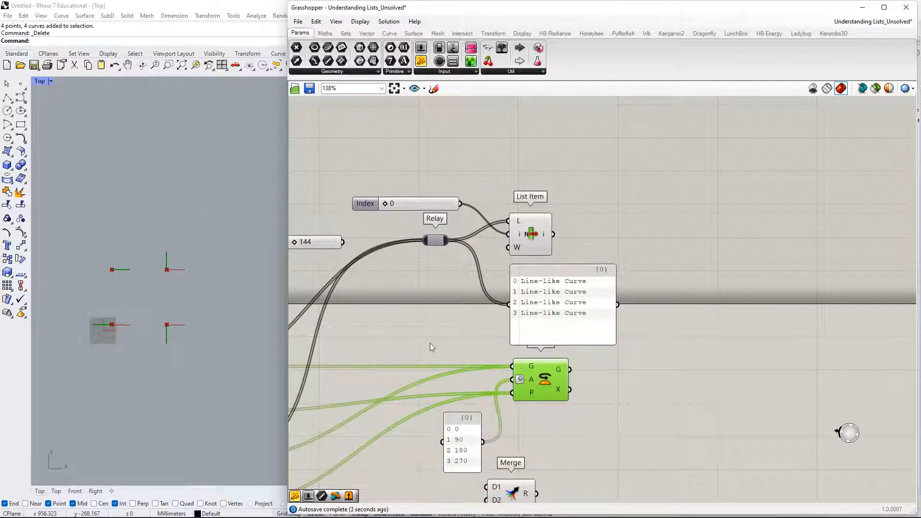
right_drag(611, 352, 718, 230)
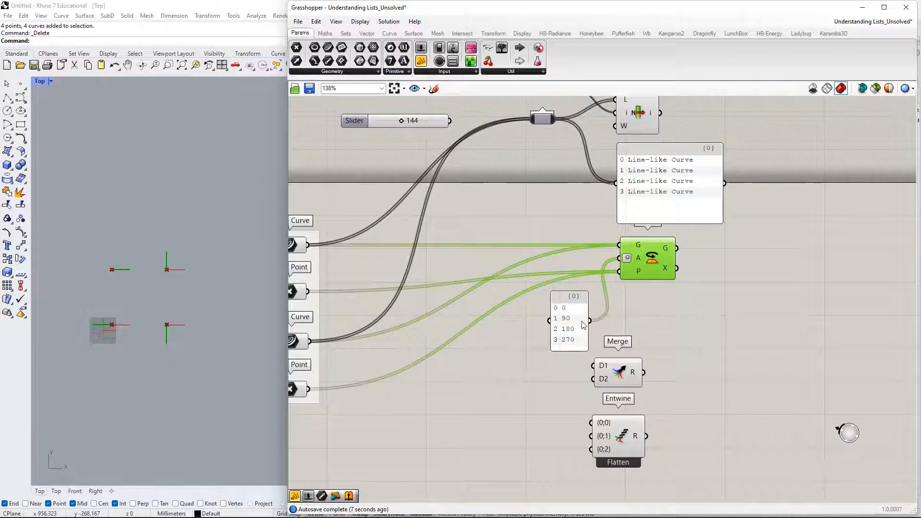
right_drag(606, 314, 605, 267)
drag(584, 292, 581, 178)
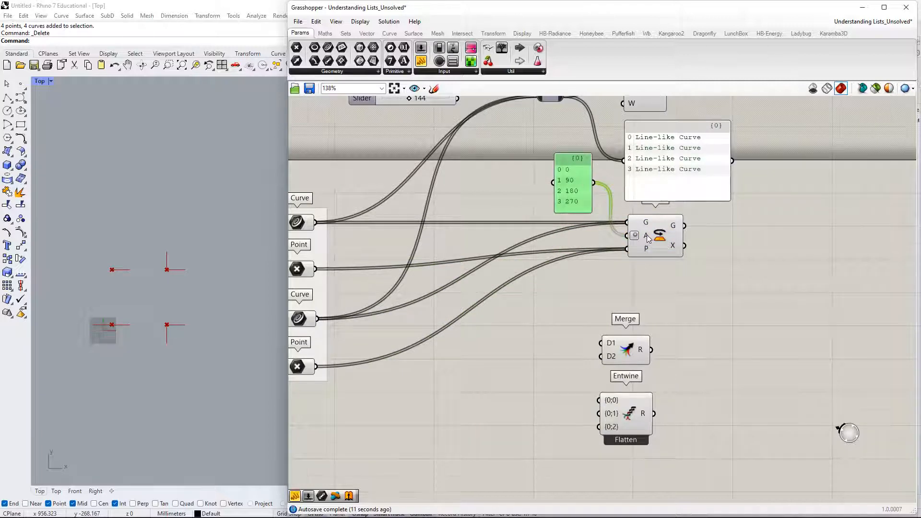
right_drag(647, 240, 621, 291)
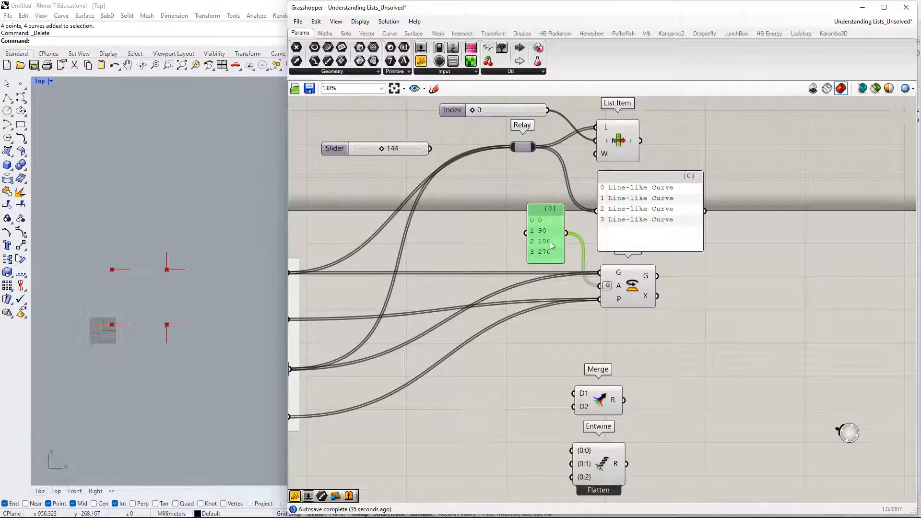
drag(543, 238, 534, 231)
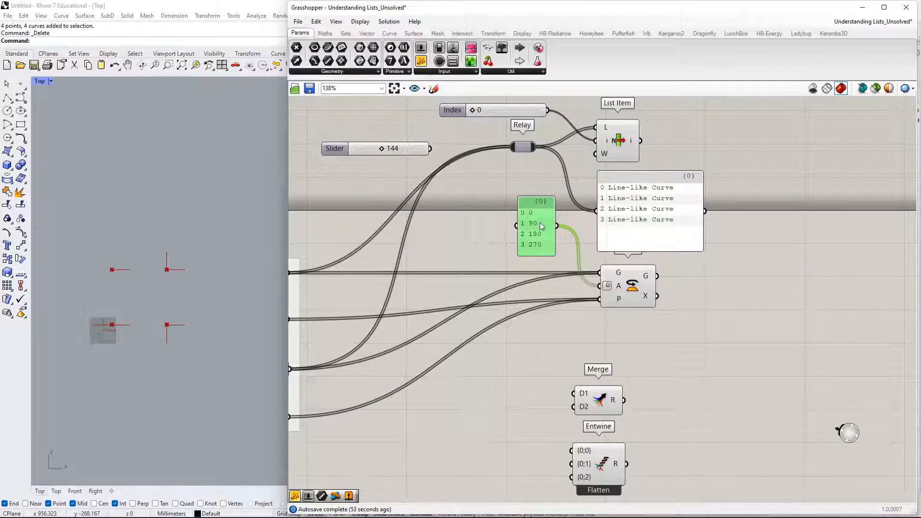
Select Rotate and compare the rotated lines in the viewport with the angles listed in the panel.
click(622, 286)
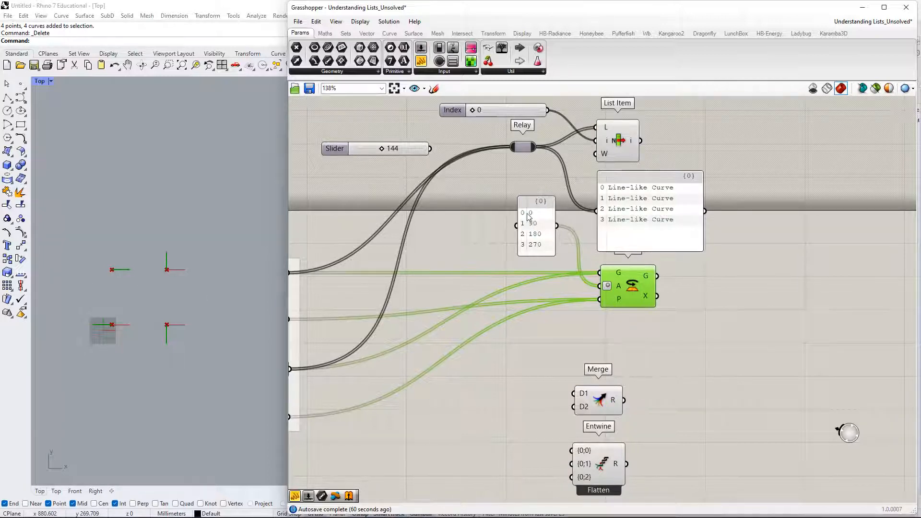
right_drag(686, 295, 648, 318)
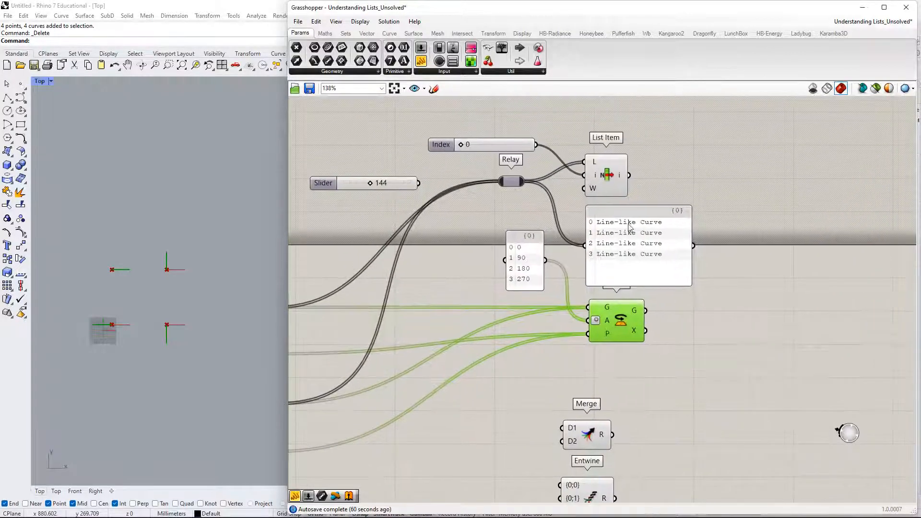
right_drag(702, 298, 784, 236)
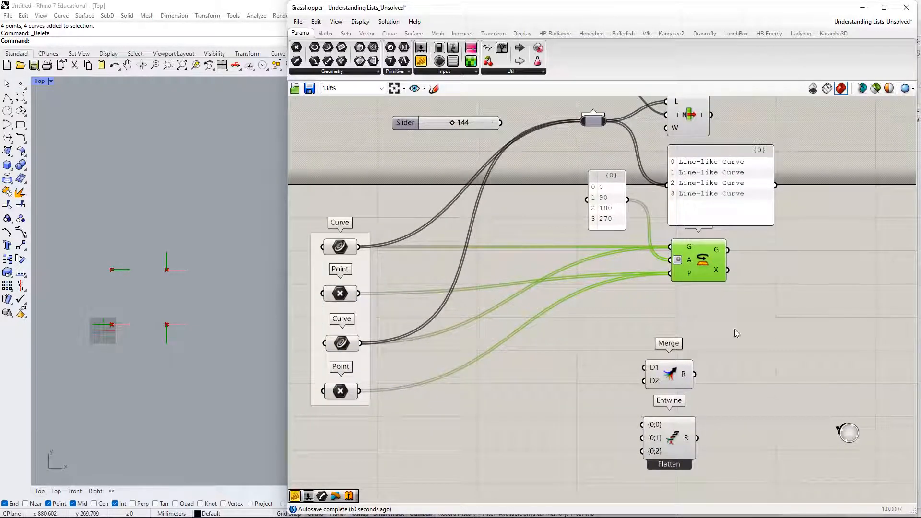
Move Merge and Entwine together into the space below the wires, between the input containers and Rotate.
drag(741, 348, 640, 472)
drag(667, 372, 561, 322)
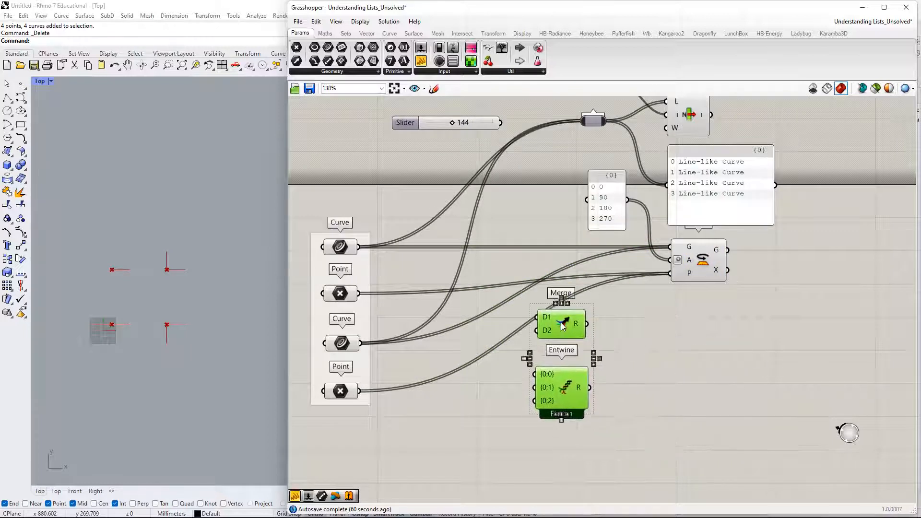
right_drag(577, 374, 602, 350)
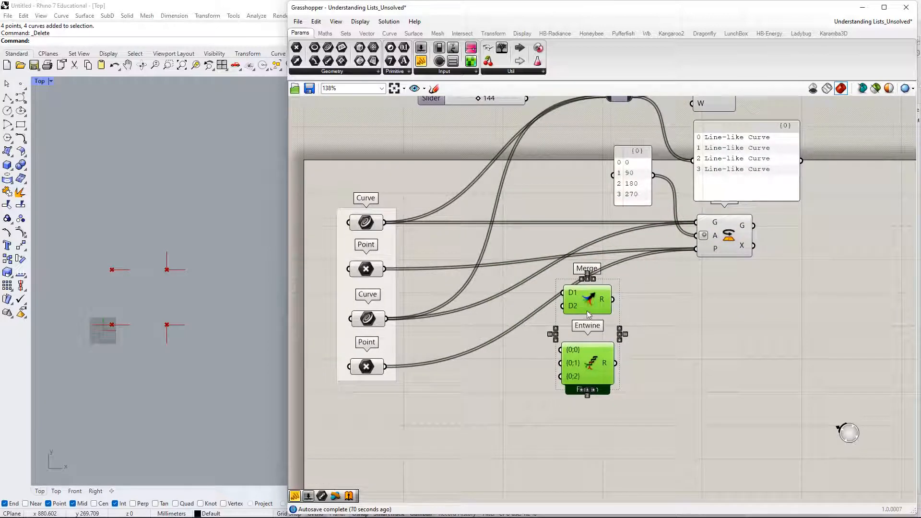
drag(586, 310, 593, 350)
click(712, 307)
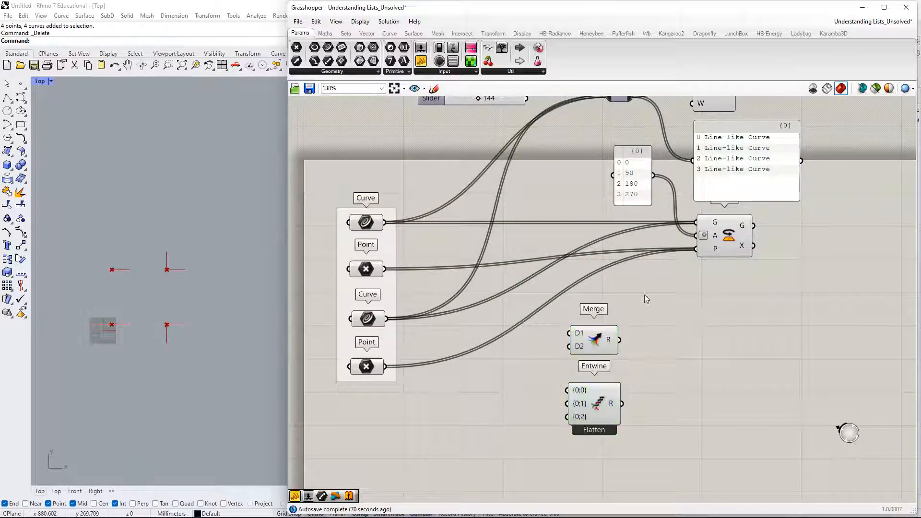
right_drag(630, 307, 632, 335)
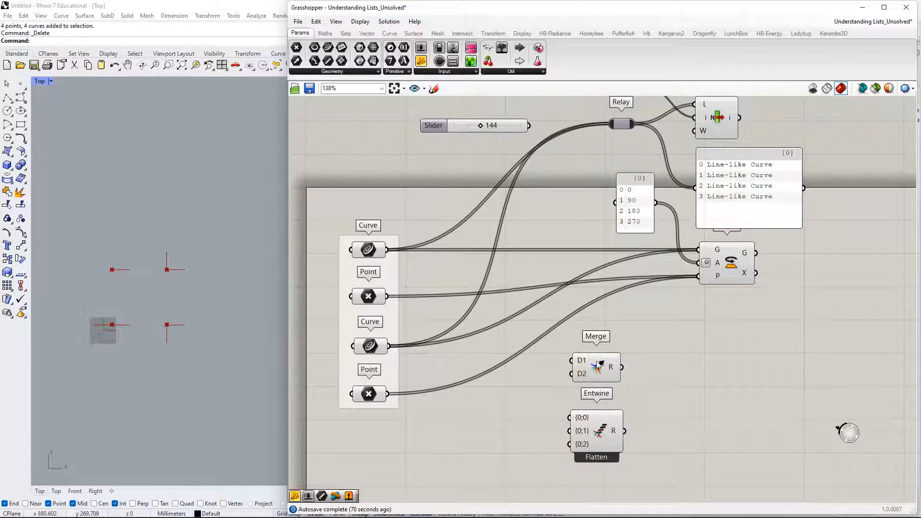
Place Merge just below the Relay and connect the upper Curve container to Merge's D1 input.
drag(601, 357, 577, 289)
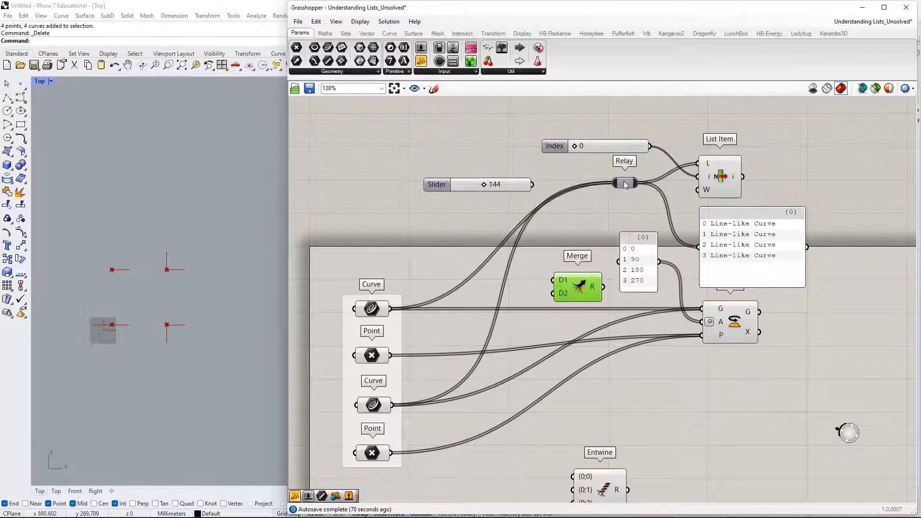
drag(626, 184, 576, 232)
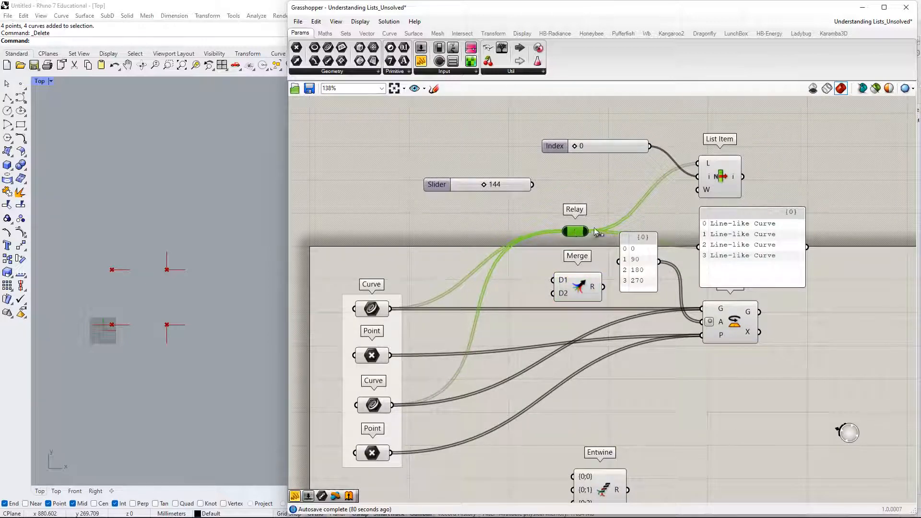
right_drag(578, 246, 586, 201)
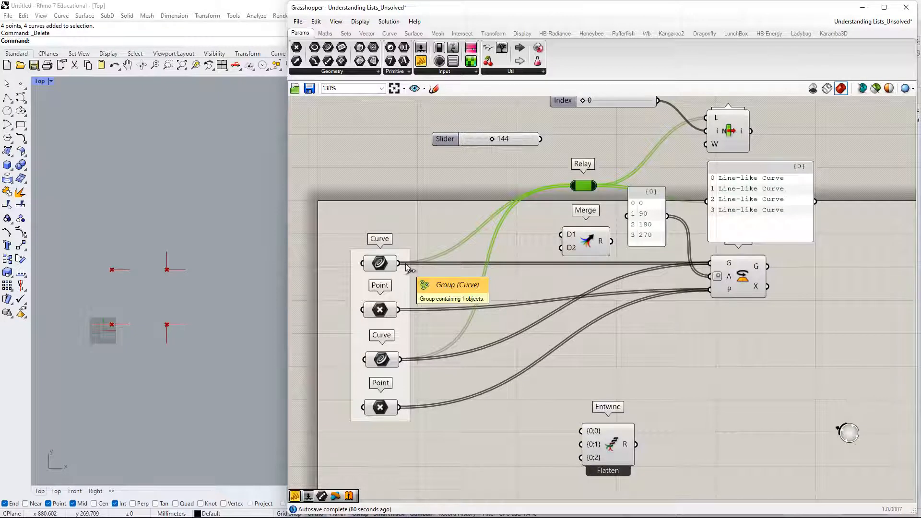
drag(399, 263, 564, 236)
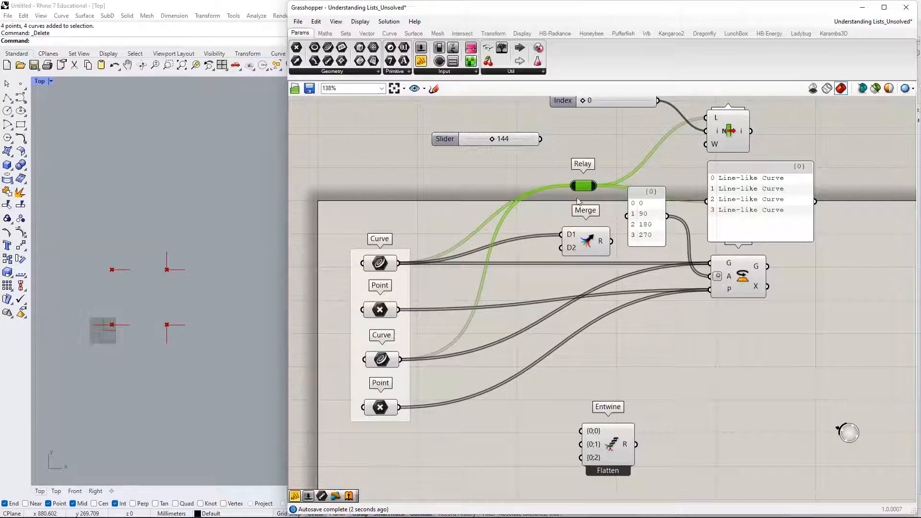
drag(587, 247, 583, 242)
drag(580, 187, 577, 178)
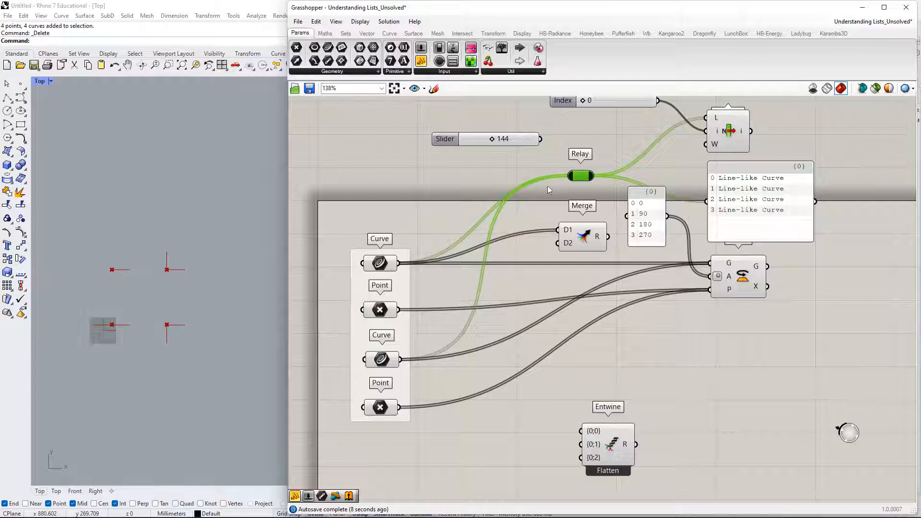
Detach both Curve containers from the Relay, including a trial reconnection of the lower container alone.
mouse_move(572, 180)
ctrl+drag(570, 177, 400, 359)
ctrl+drag(399, 263, 565, 185)
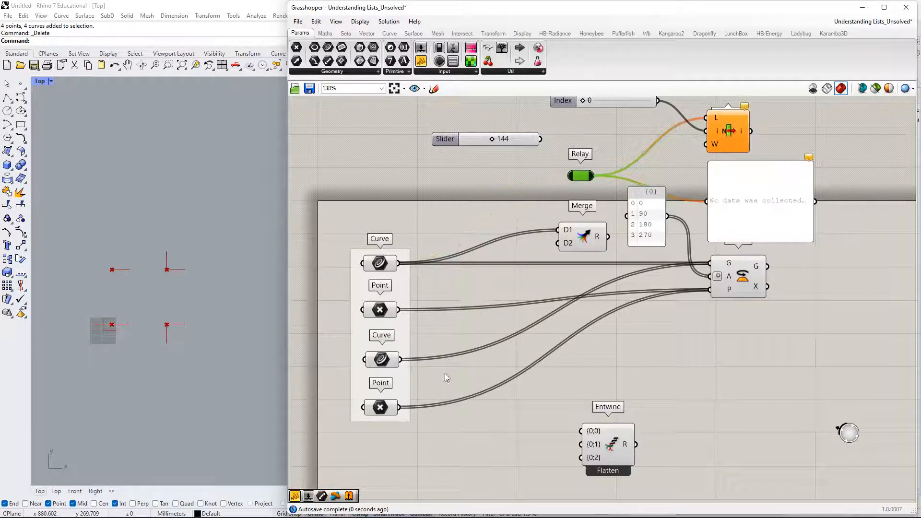
ctrl+drag(407, 363, 569, 176)
drag(401, 359, 570, 176)
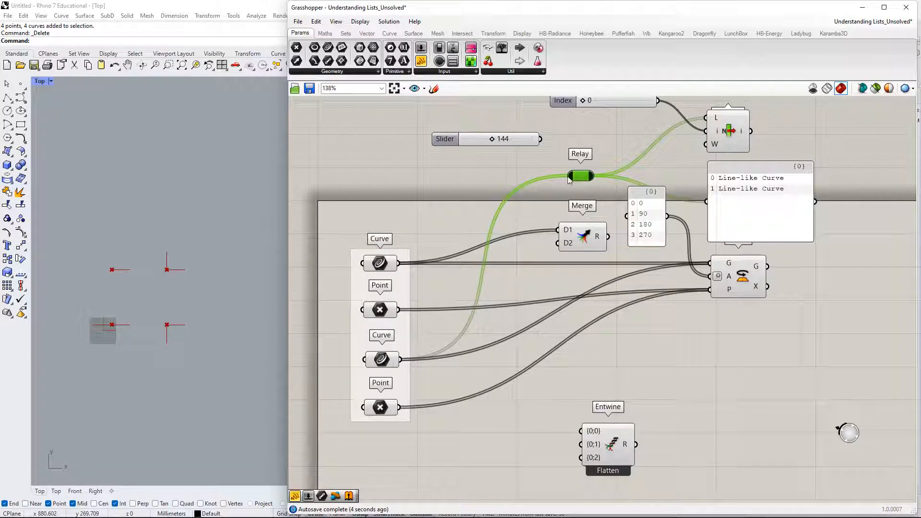
drag(569, 176, 417, 363)
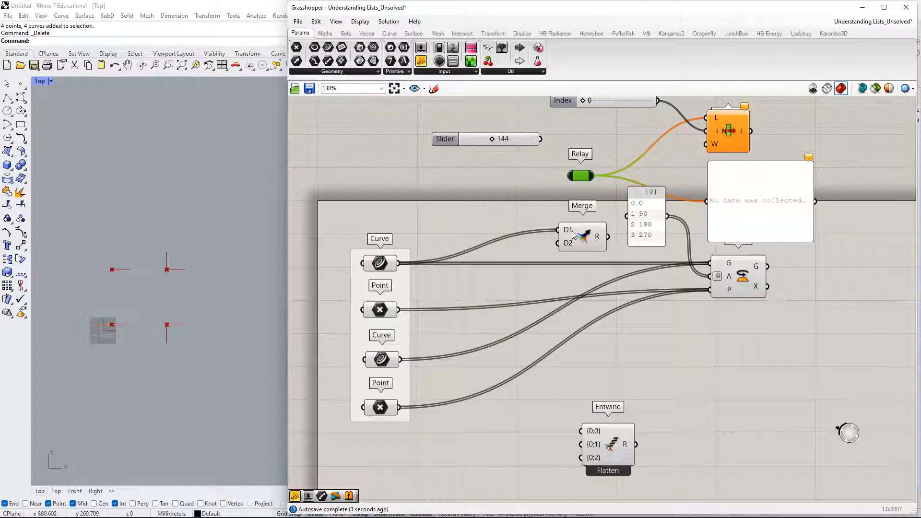
Connect the lower Curve container to Merge's D2, and replace the Relay with Merge's result feeding the panel and List Item's list input.
drag(562, 234, 401, 359)
drag(533, 211, 707, 200)
drag(545, 240, 715, 118)
click(613, 230)
drag(582, 176, 583, 161)
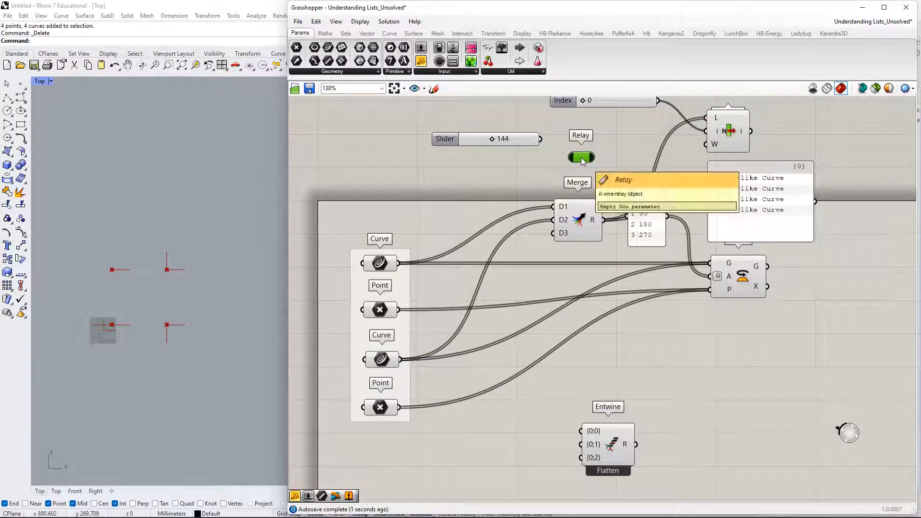
key(Delete)
Move Merge above the angle panel, close to List Item, and shift the curve list panel up to clear Rotate.
right_drag(741, 136, 750, 177)
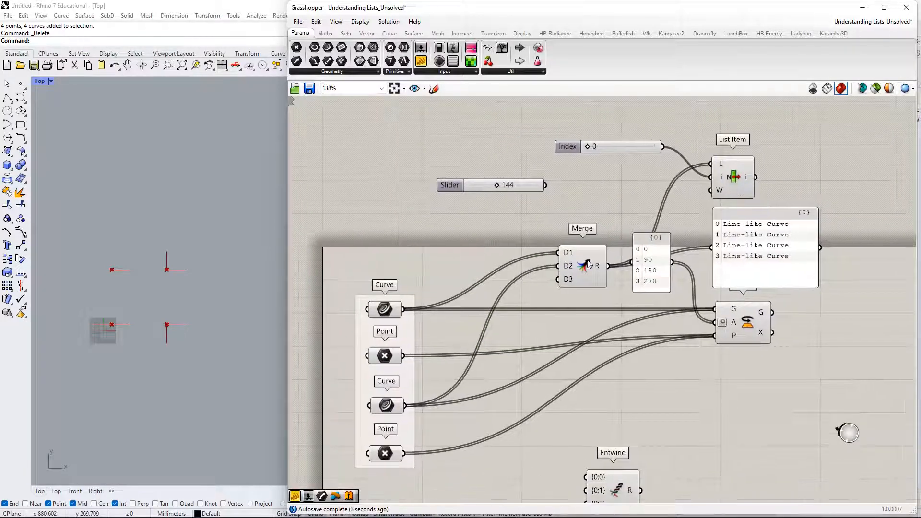
drag(584, 265, 647, 198)
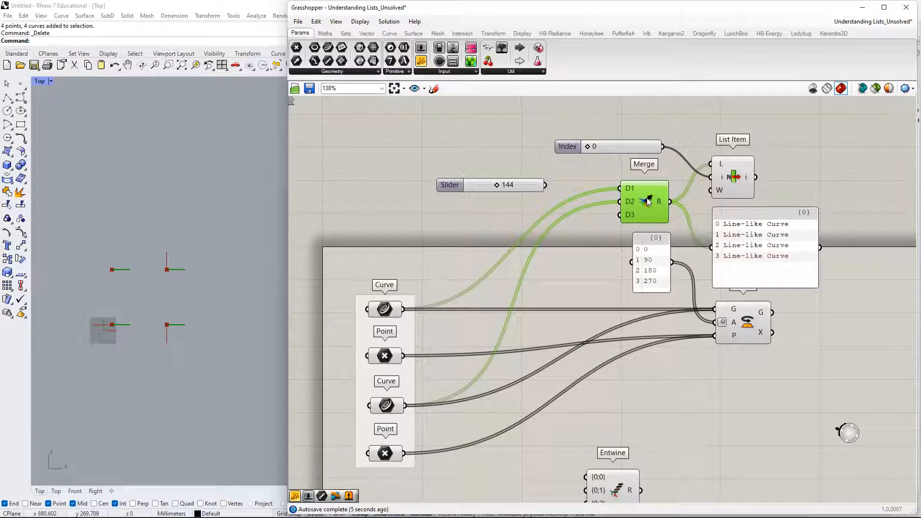
right_drag(662, 205, 605, 241)
right_drag(307, 320, 349, 276)
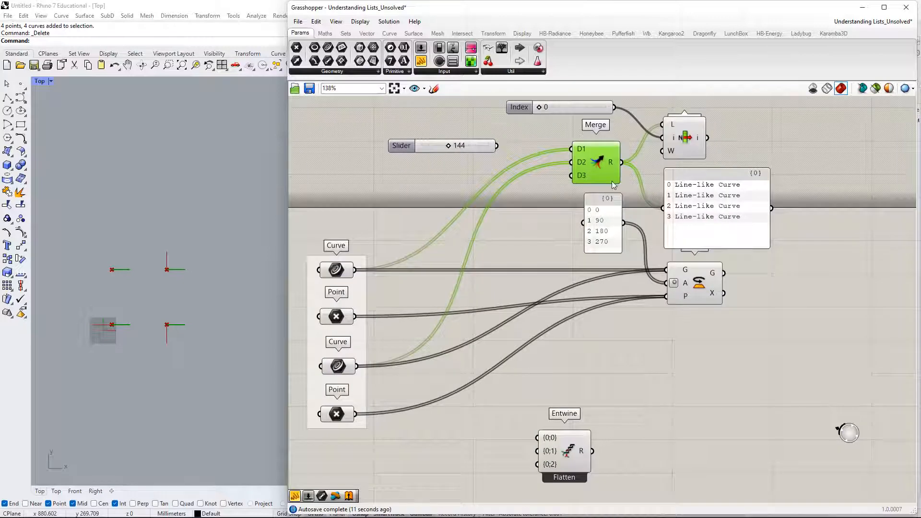
drag(685, 203, 692, 196)
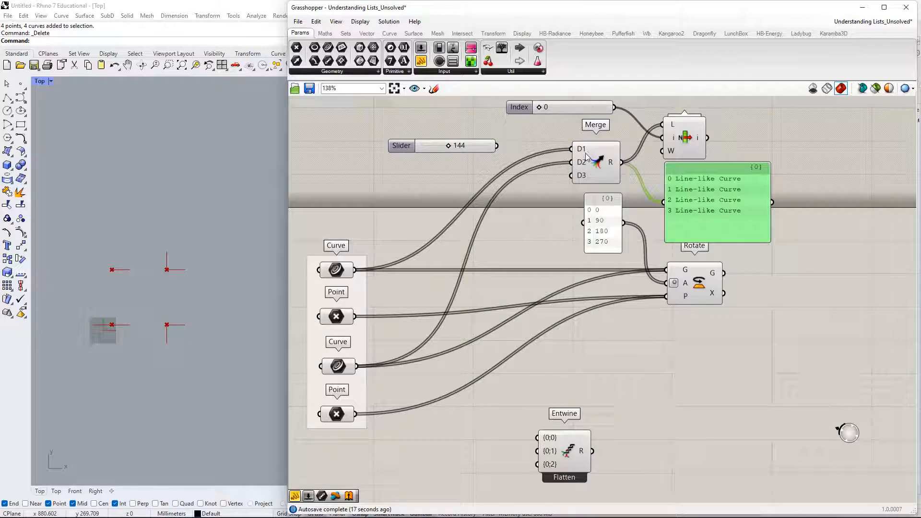
Swap Merge's inputs so the lower Curve container feeds D1 and the upper one feeds D2, and select Merge.
mouse_move(585, 168)
right_drag(575, 174, 608, 168)
drag(606, 156, 401, 262)
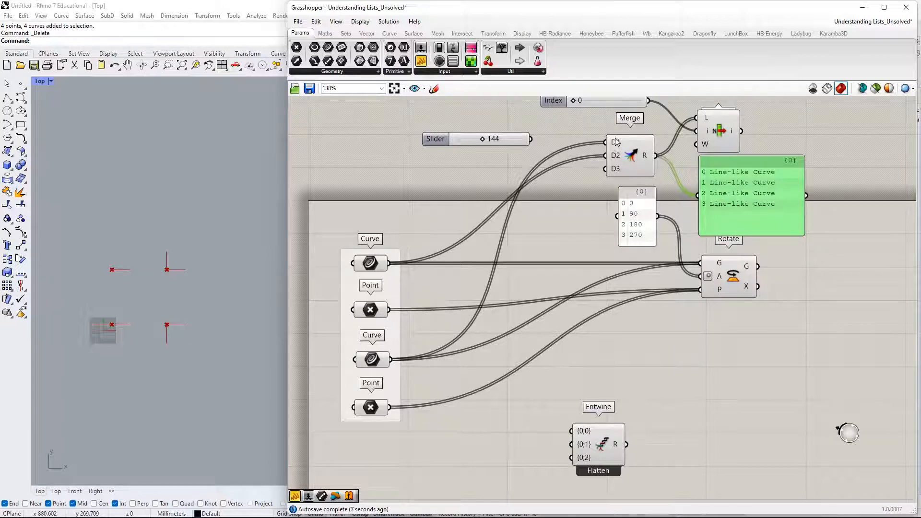
click(648, 145)
scroll(639, 147, up, 7)
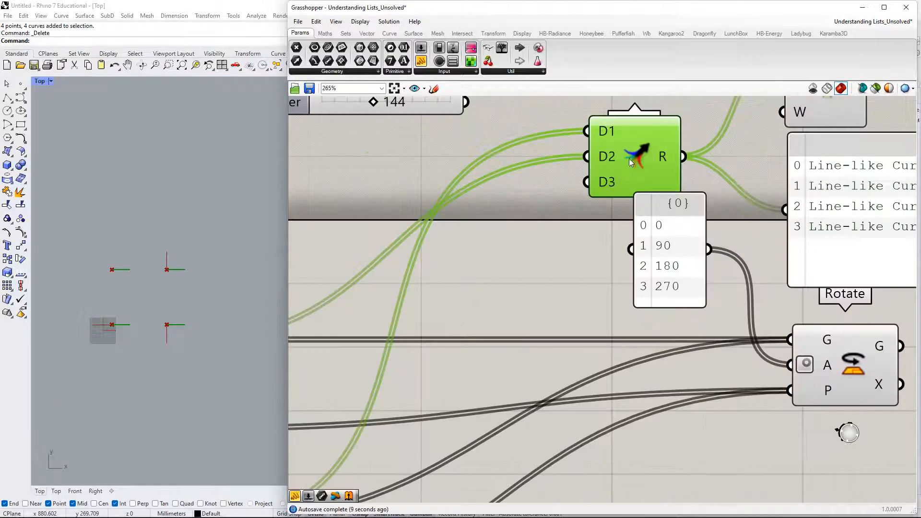
Move Merge up clear of the angle panel and add three spare inputs, D4 to D6, below D3.
drag(594, 228, 613, 179)
right_drag(613, 198, 594, 288)
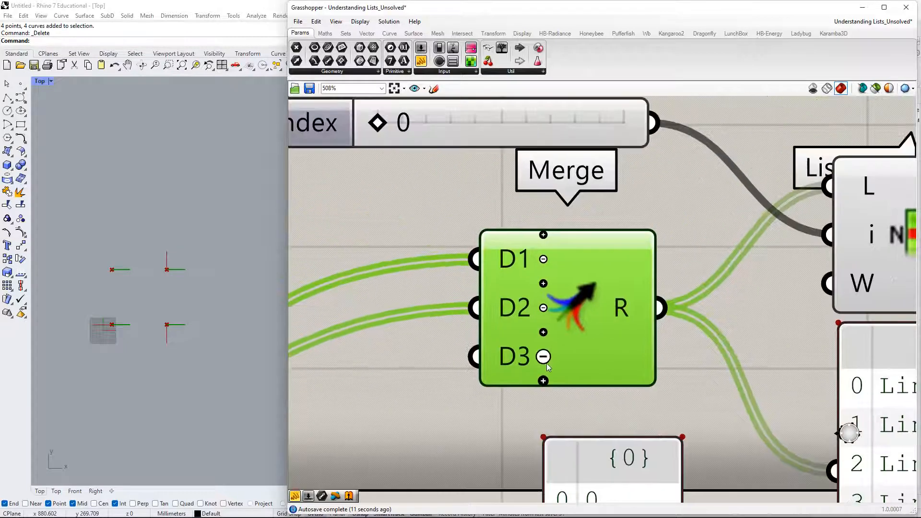
click(543, 381)
click(545, 384)
click(545, 383)
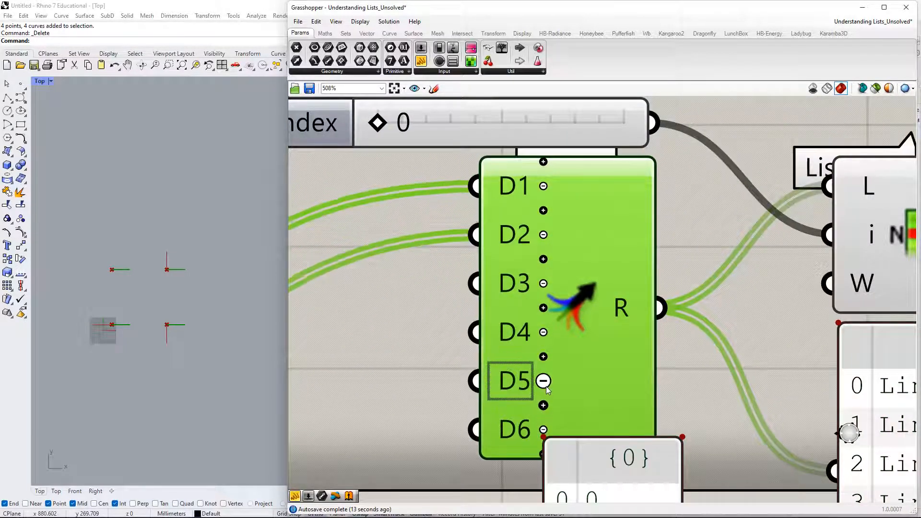
Remove Merge's unused inputs D6, D5, D4 and D3, leaving only D1 and D2.
click(544, 429)
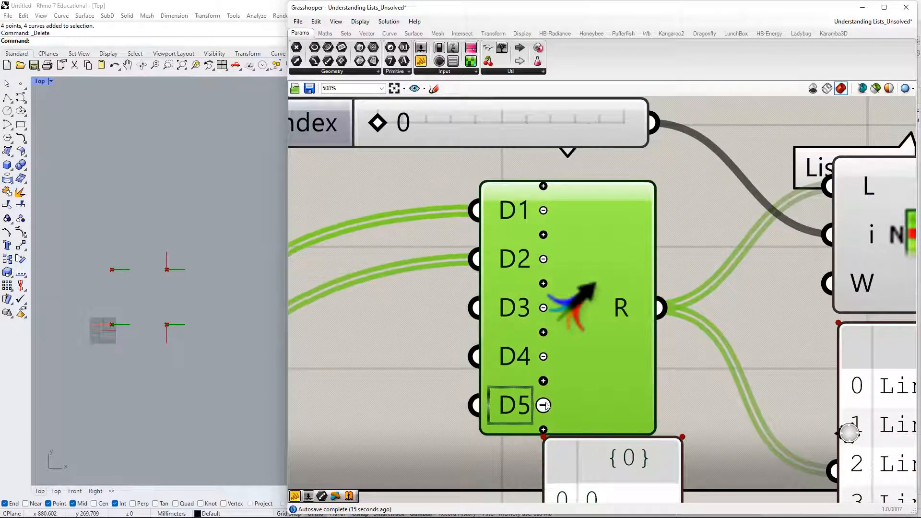
click(544, 406)
click(544, 382)
click(544, 354)
scroll(607, 326, down, 4)
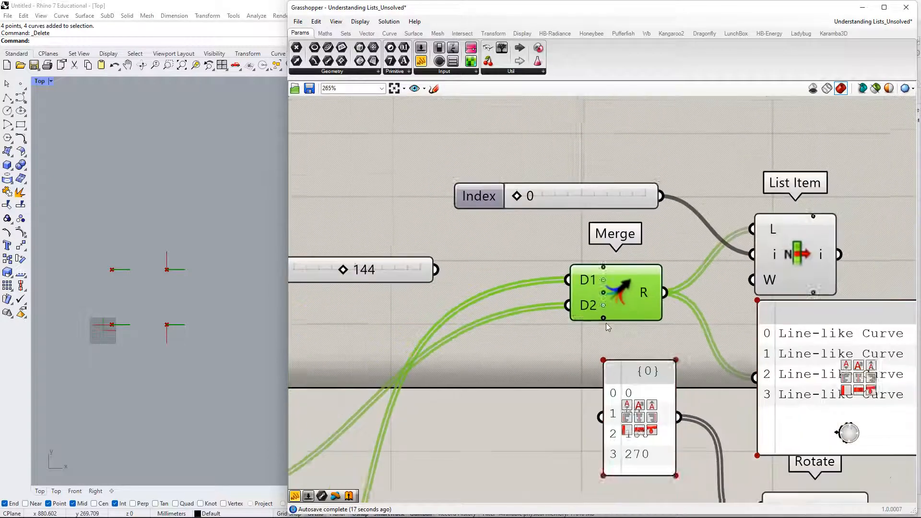
scroll(663, 242, down, 3)
Nudge Merge slightly to the right and remove its unused D3 input again.
mouse_move(656, 231)
mouse_down()
mouse_move(393, 374)
mouse_move(406, 357)
mouse_move(640, 273)
mouse_move(666, 230)
mouse_up()
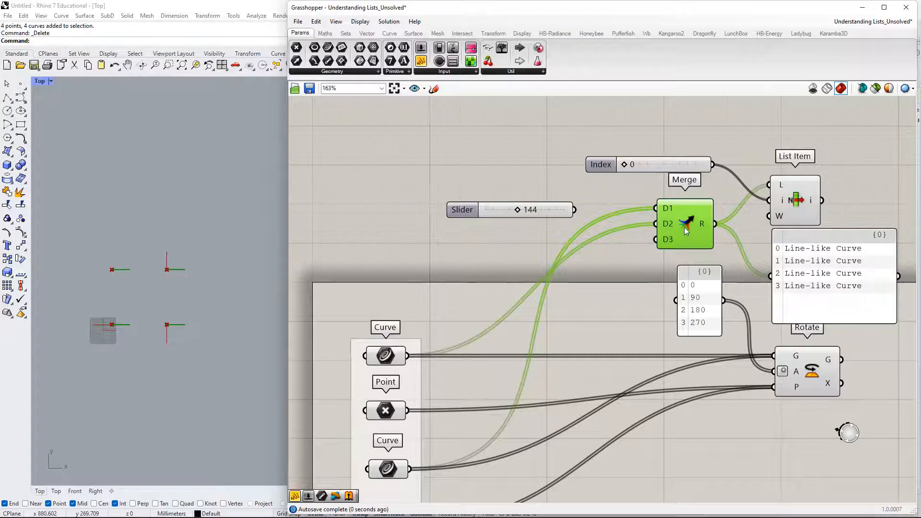
scroll(684, 229, up, 4)
scroll(542, 320, down, 2)
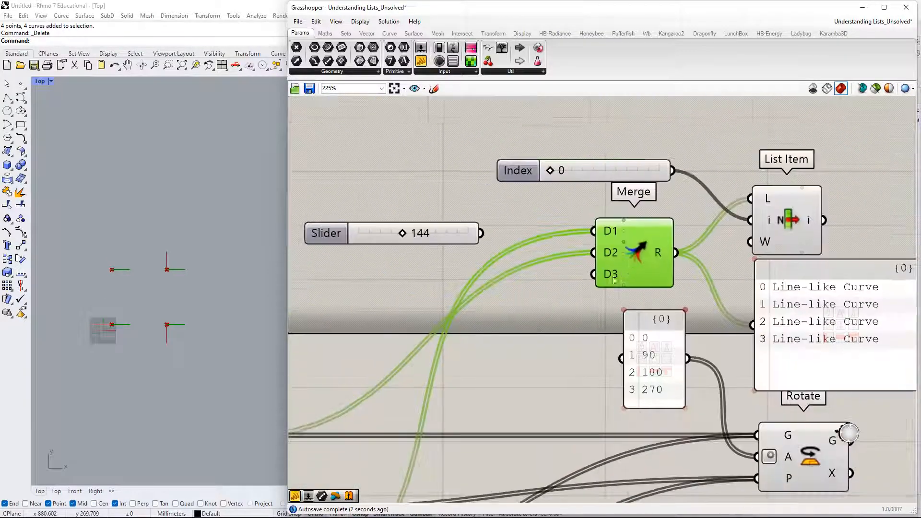
scroll(611, 266, up, 5)
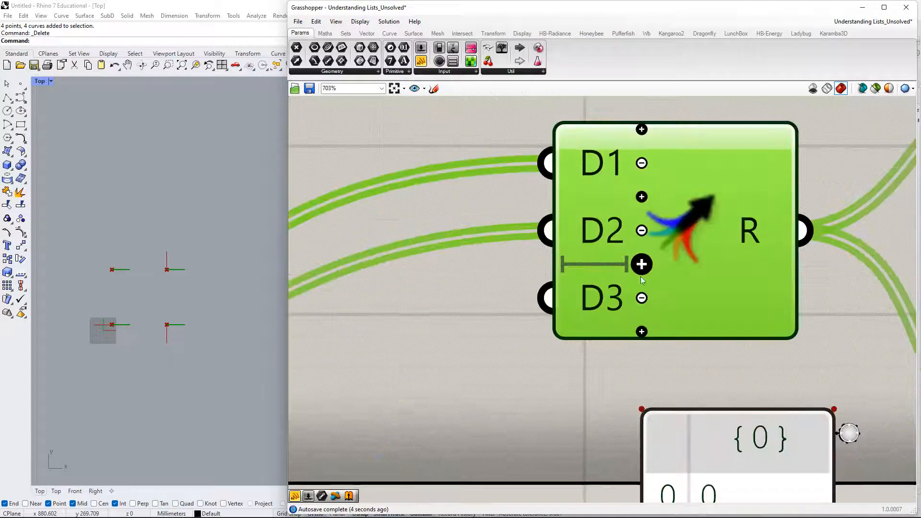
click(626, 275)
scroll(652, 293, down, 4)
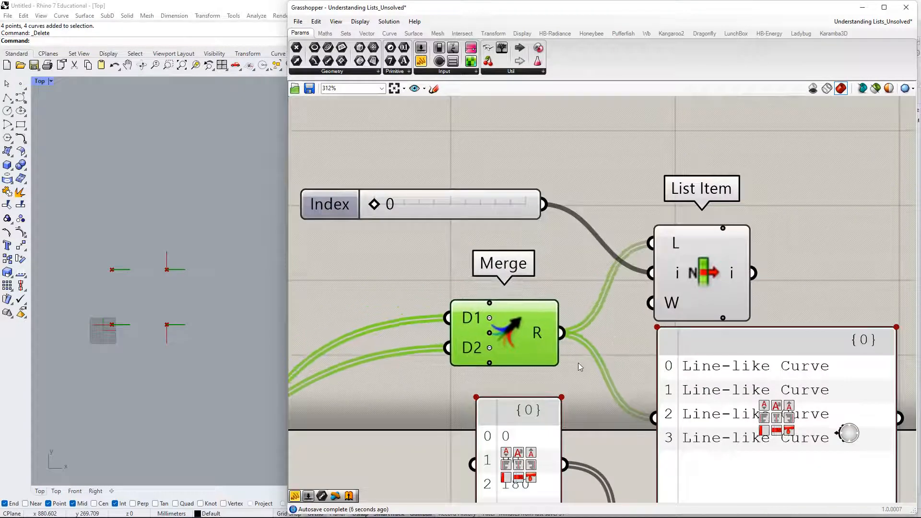
Shift Merge left, away from List Item and the curve list panel, and move Entwine up closer to the Curve and Point containers.
scroll(599, 335, down, 2)
scroll(660, 249, down, 3)
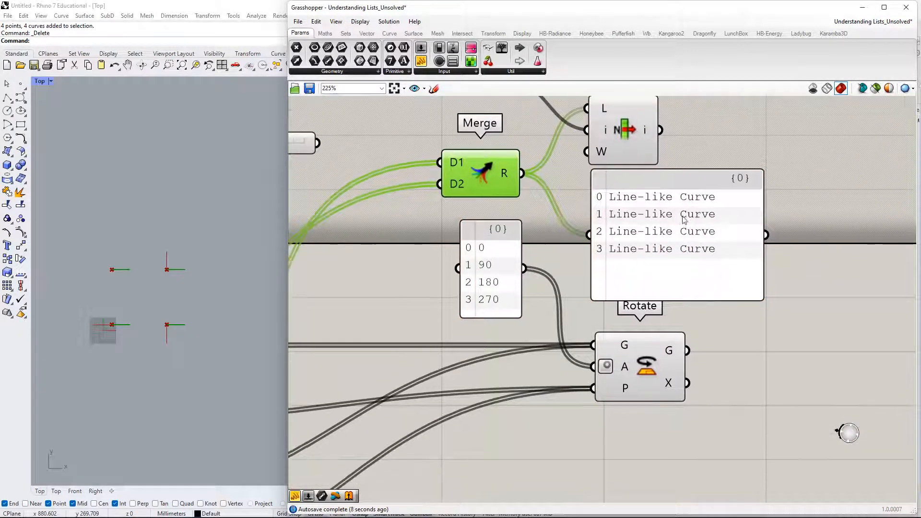
drag(556, 194, 528, 191)
right_drag(513, 324, 565, 247)
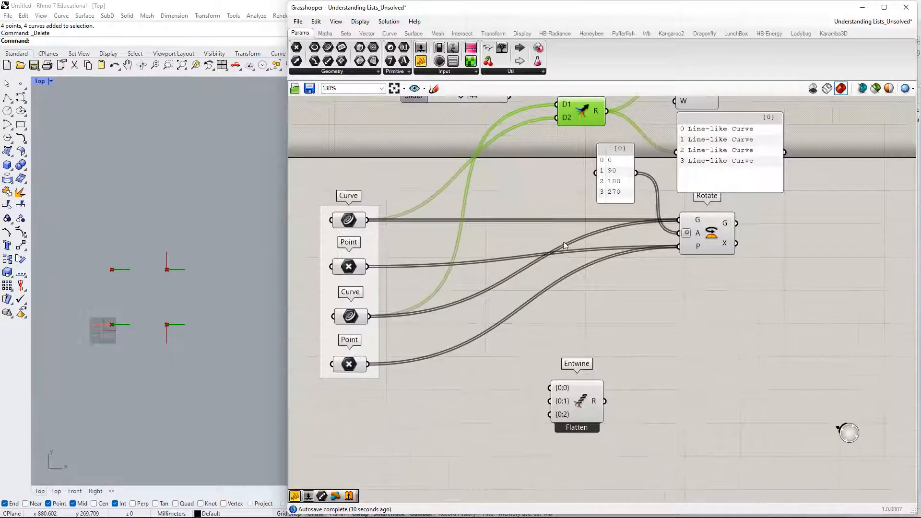
drag(570, 394, 556, 341)
right_drag(594, 135, 583, 264)
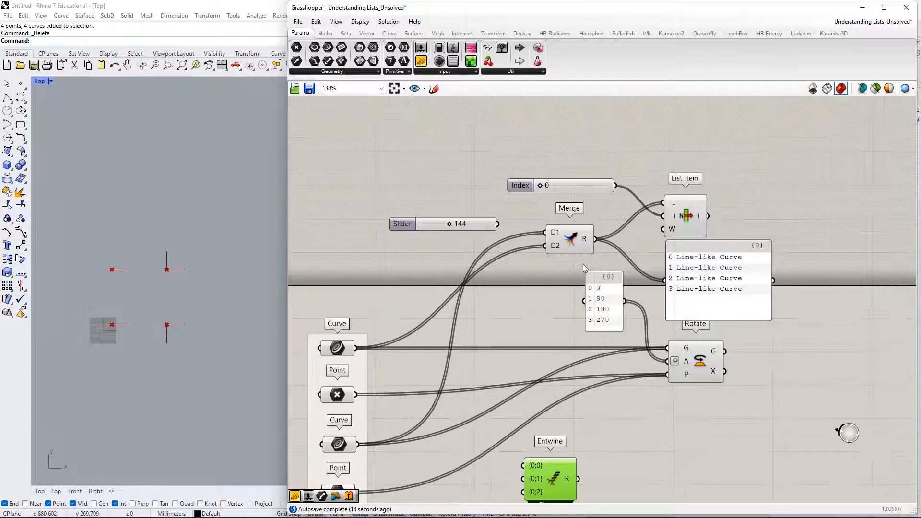
click(570, 245)
right_drag(565, 304, 596, 232)
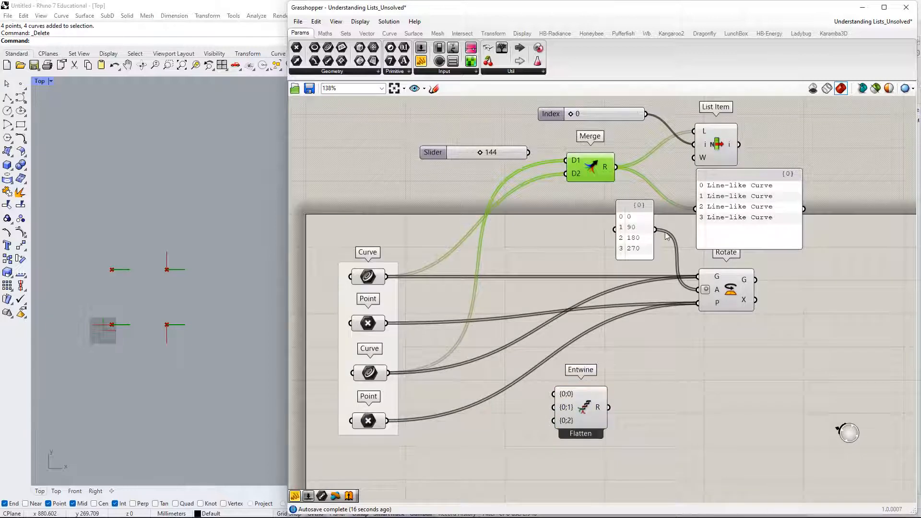
Place a copy of the curve list panel beside Entwine, and shift Entwine down and left to make room.
drag(723, 216, 684, 426)
right_drag(590, 378, 631, 304)
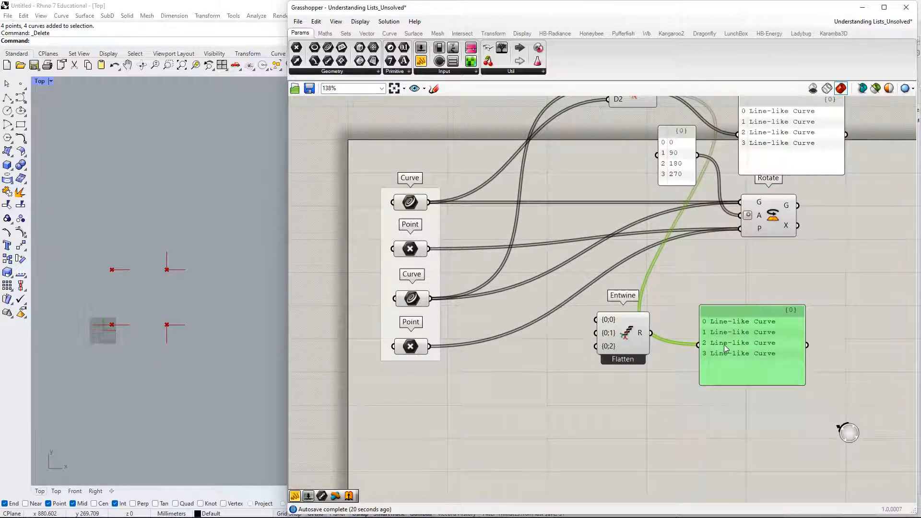
drag(605, 334, 590, 363)
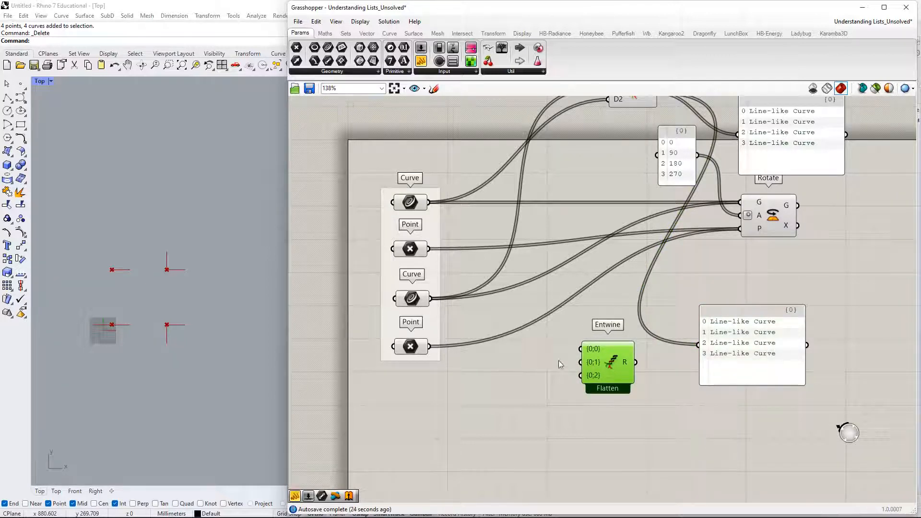
Connect the upper Curve to Entwine's {0;0}, the lower Curve to {0;1} and the result to the copied panel, then enlarge the panel and place it beside Entwine.
drag(429, 202, 581, 348)
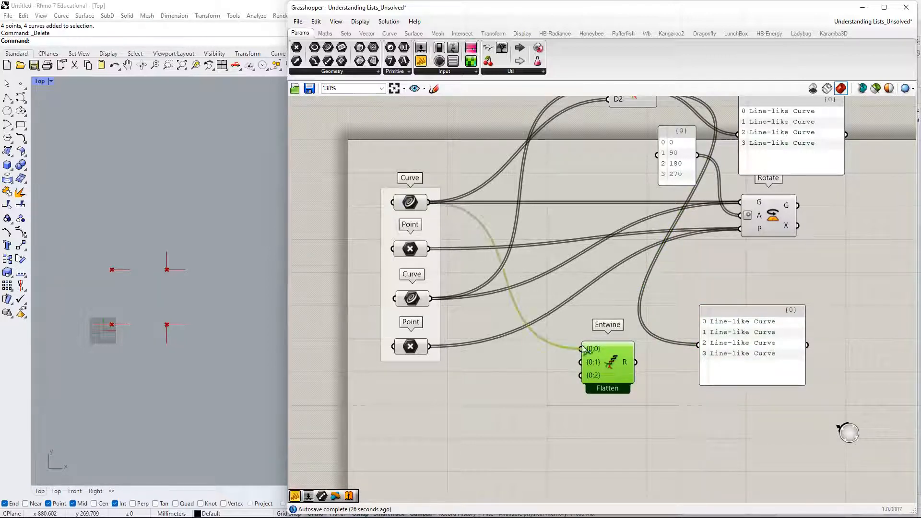
drag(430, 298, 749, 367)
drag(796, 407, 806, 471)
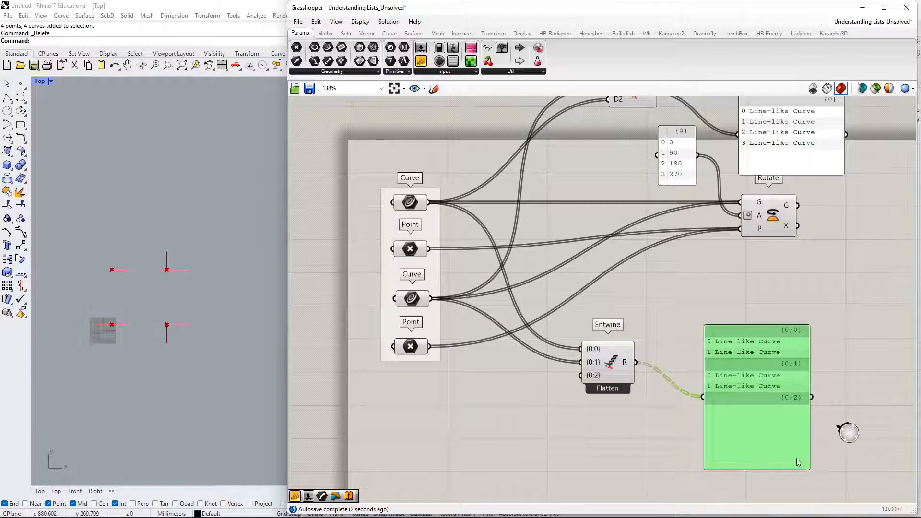
right_drag(786, 439, 745, 359)
drag(722, 316, 680, 281)
Compare the branches in Entwine's output panel with the upper and lower Curve containers, selecting each container to trace its lines and connections.
scroll(680, 280, up, 3)
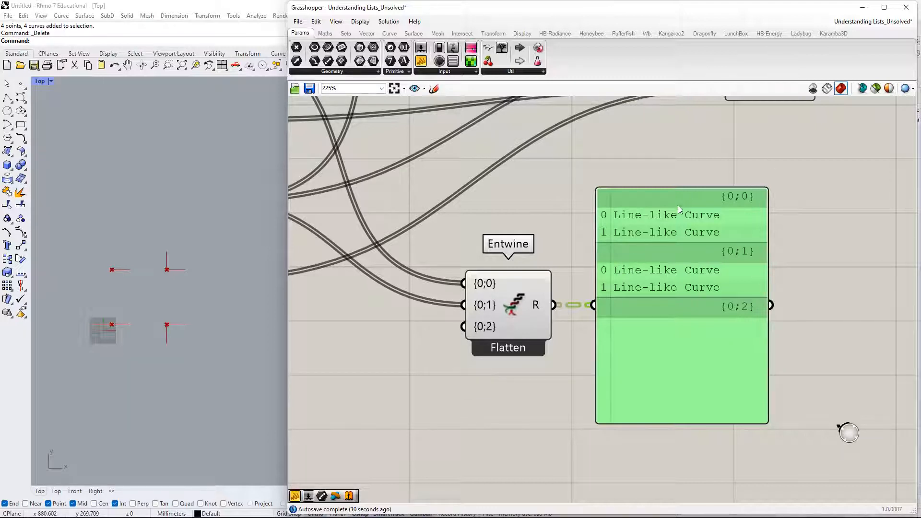
right_drag(622, 212, 684, 208)
scroll(690, 200, down, 3)
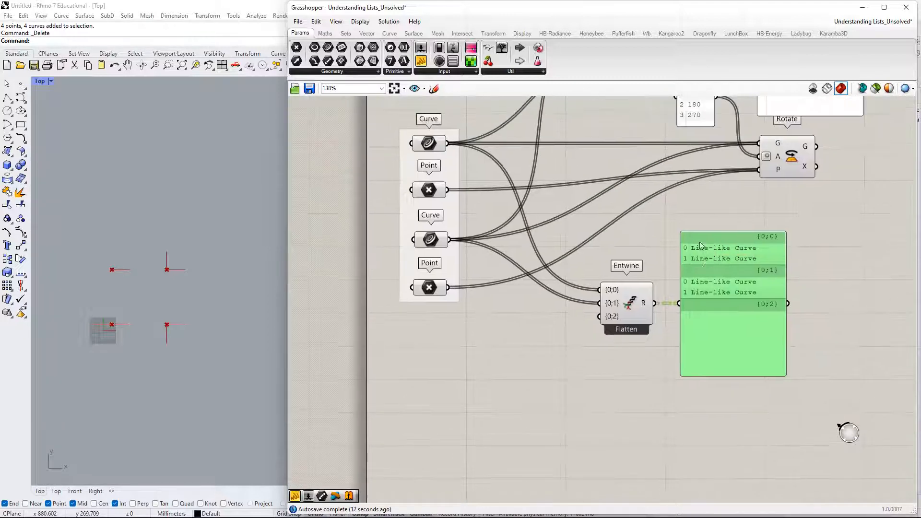
click(430, 143)
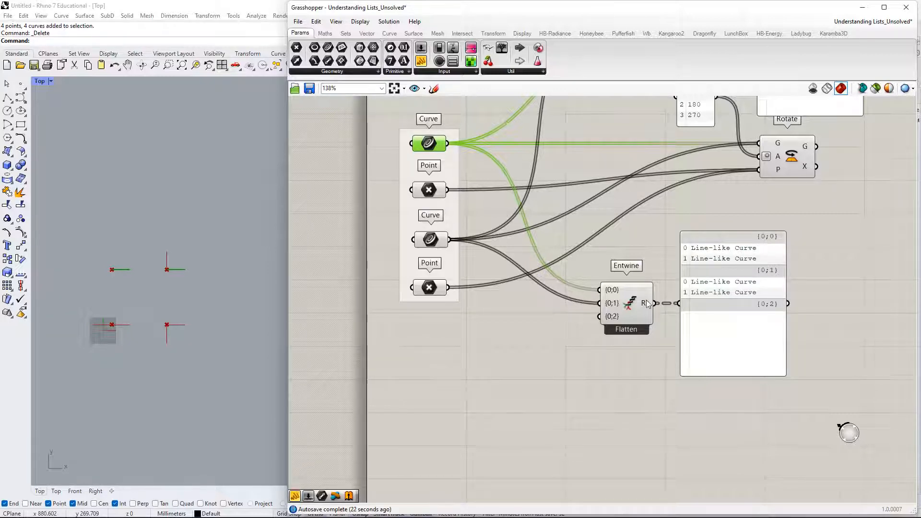
scroll(532, 276, up, 3)
click(365, 218)
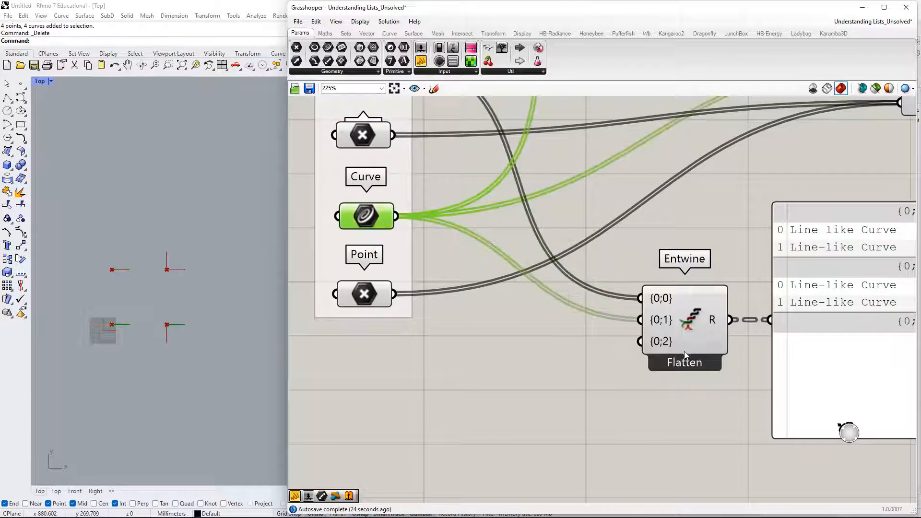
right_drag(672, 319, 604, 288)
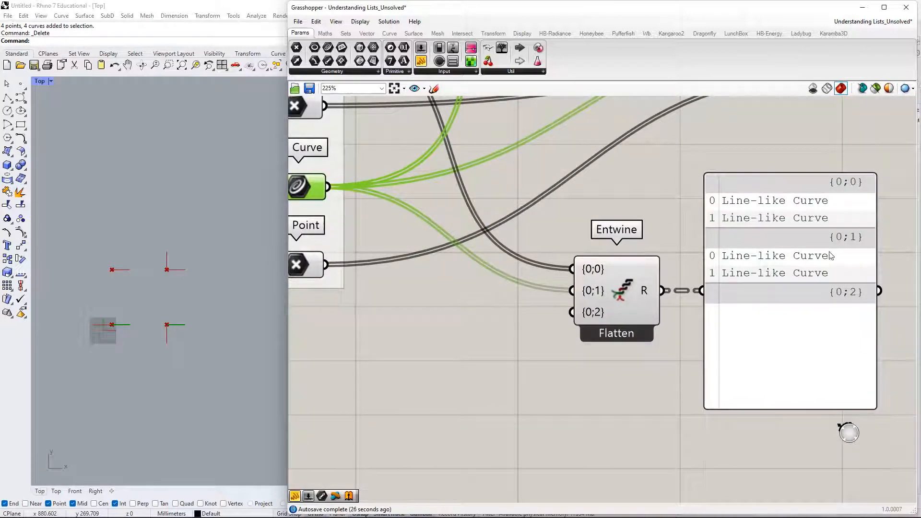
right_drag(802, 251, 693, 230)
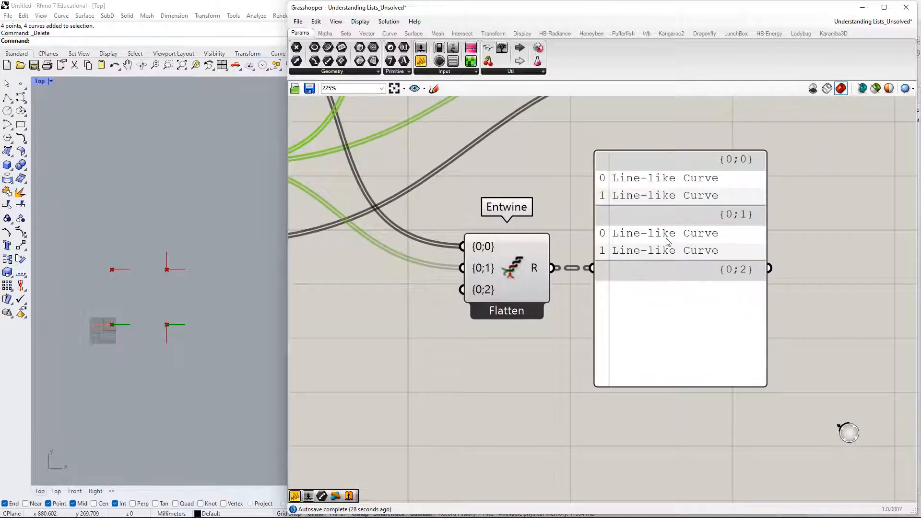
scroll(560, 270, up, 2)
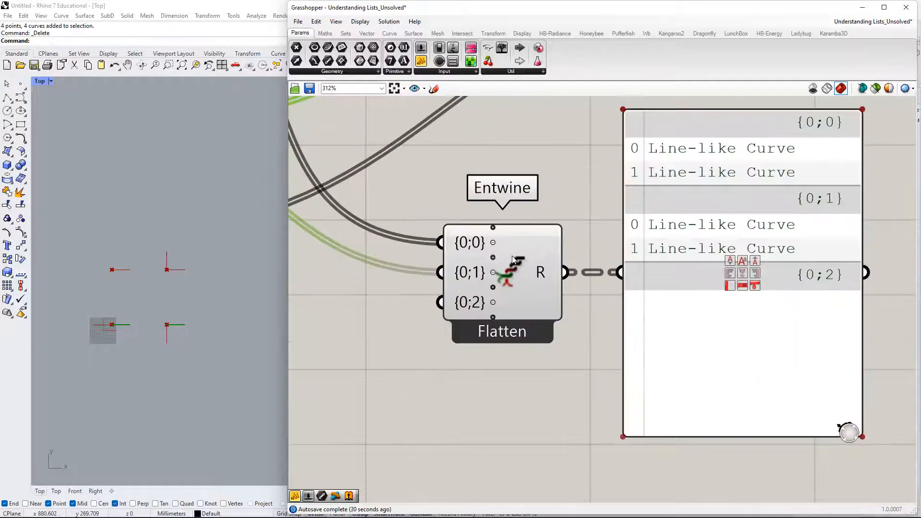
Add a third data input, D3, to the Merge component.
right_drag(507, 250, 499, 278)
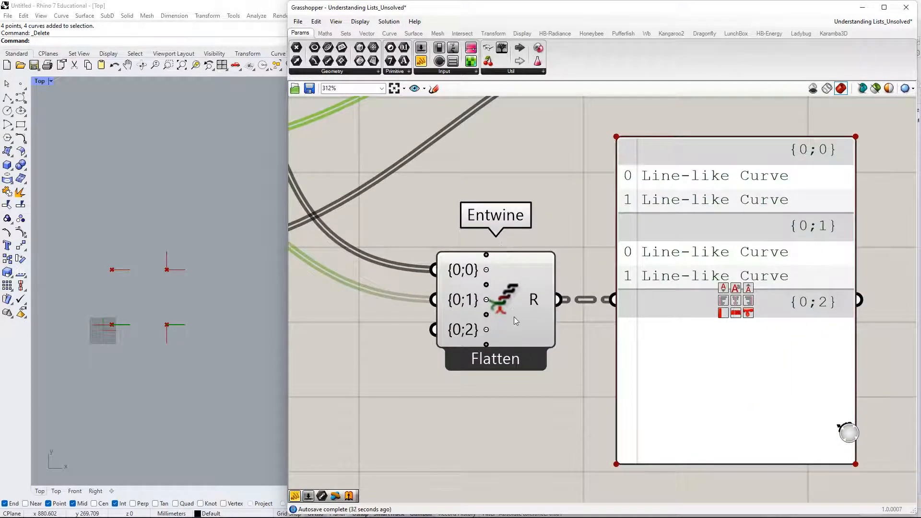
scroll(518, 306, up, 1)
scroll(556, 338, down, 3)
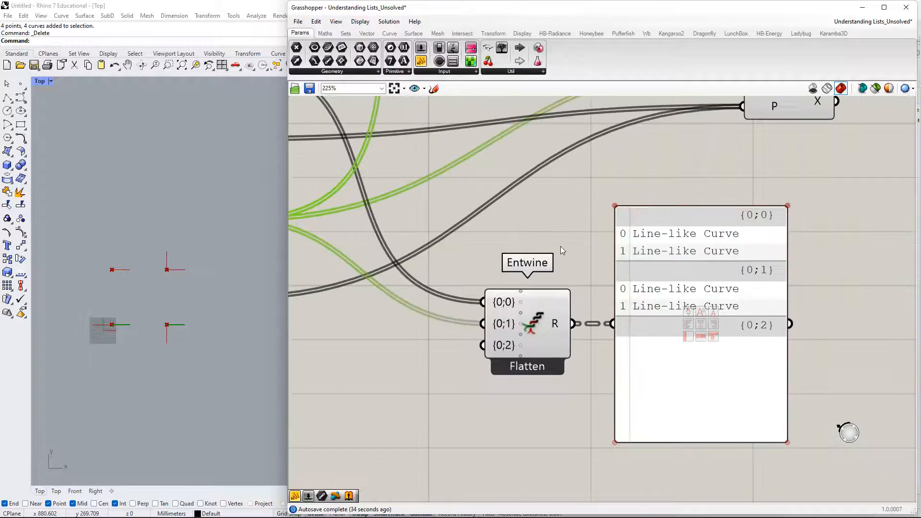
right_drag(562, 254, 566, 397)
scroll(566, 347, down, 3)
drag(560, 151, 507, 198)
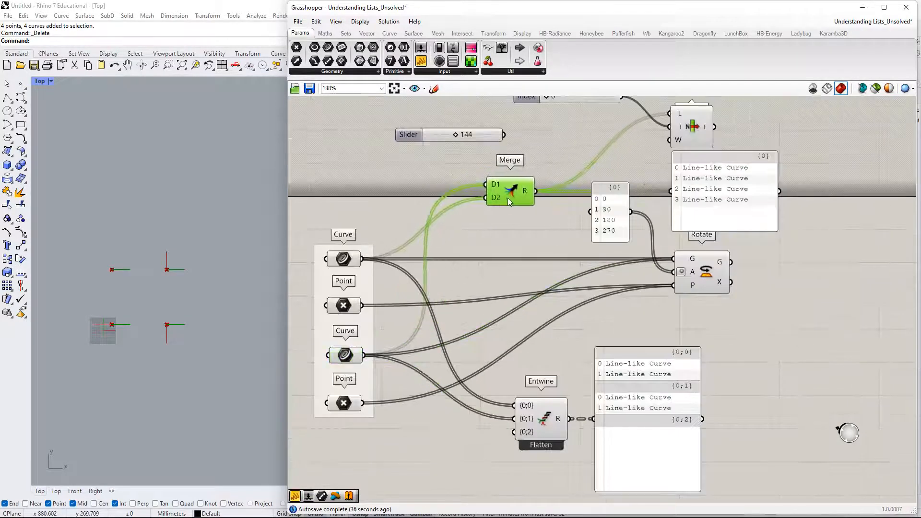
scroll(506, 194, up, 8)
click(515, 204)
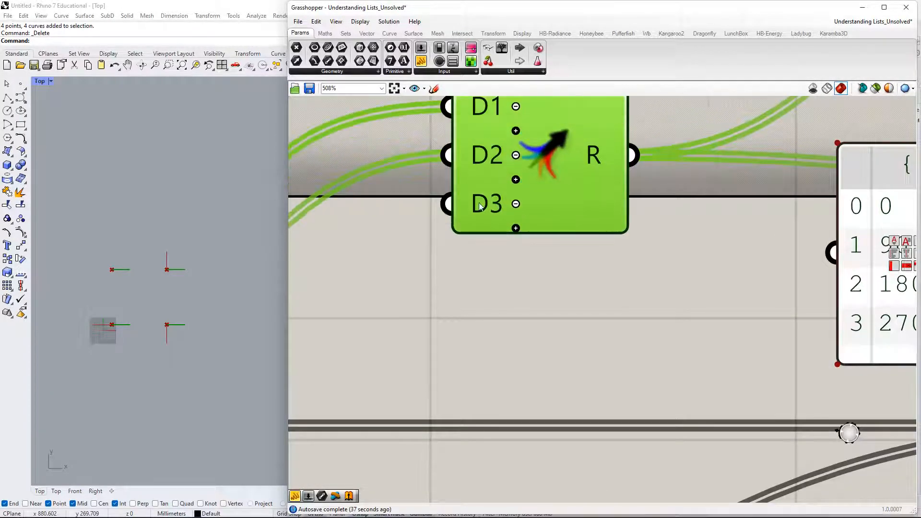
Remove the unused {0;2} input from the Entwine component, leaving {0;0} and {0;1}.
scroll(516, 206, down, 6)
scroll(585, 259, up, 2)
right_drag(658, 255, 629, 168)
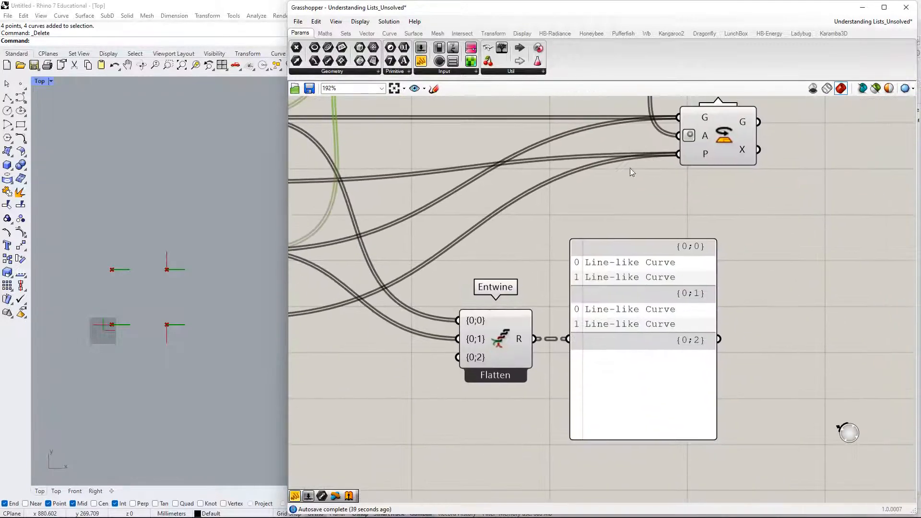
scroll(570, 338, up, 3)
right_drag(532, 385, 566, 260)
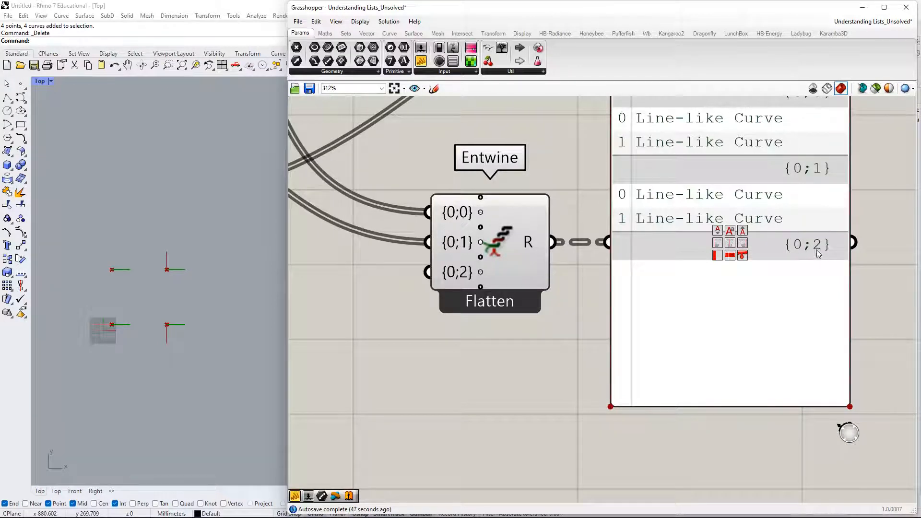
scroll(638, 316, down, 5)
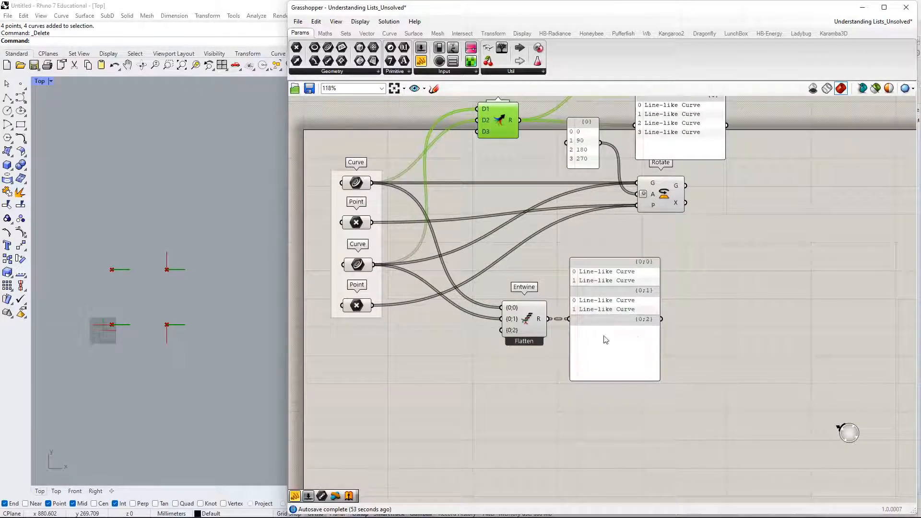
scroll(531, 327, up, 8)
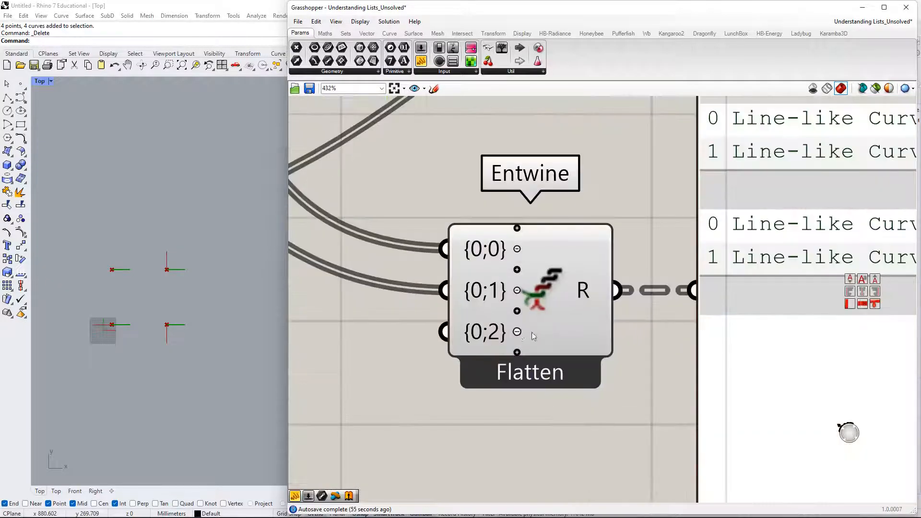
click(517, 330)
scroll(521, 335, down, 3)
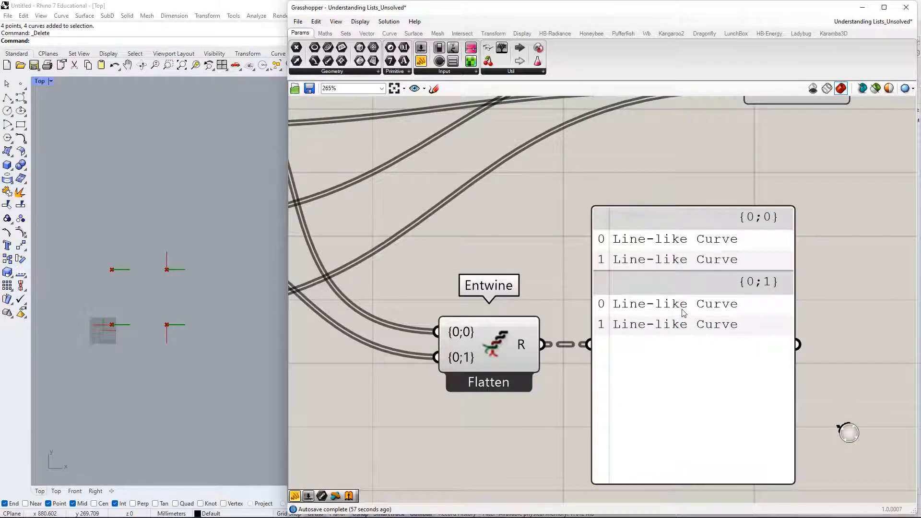
Move the Entwine output panel farther away and place the Entwine component between the source parameters and Rotate.
scroll(684, 343, down, 3)
right_drag(682, 343, 636, 374)
drag(662, 365, 835, 367)
right_drag(504, 336, 552, 394)
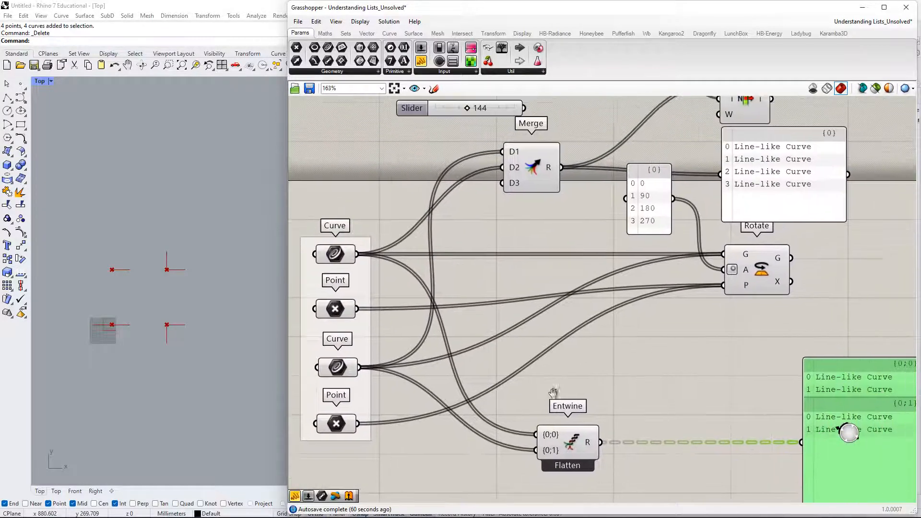
drag(590, 457, 603, 351)
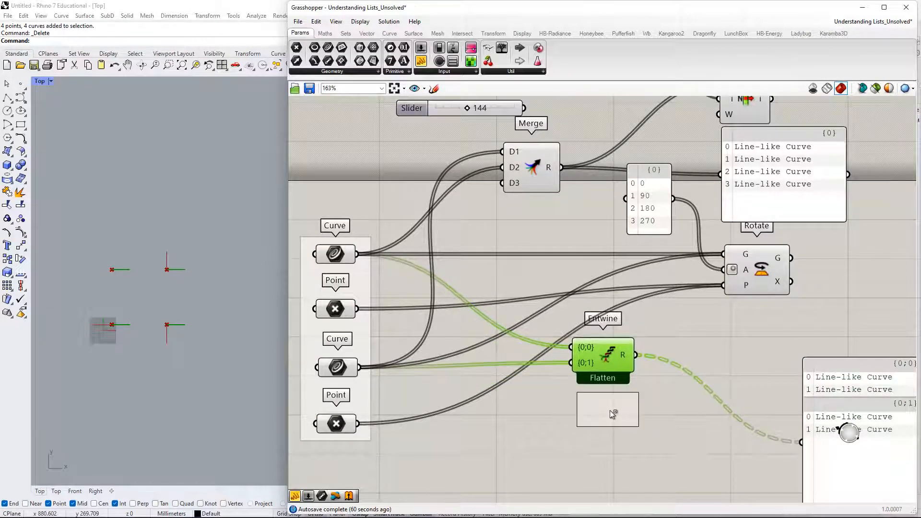
Duplicate the Entwine component below the original and connect the two Point parameters to the copy's inputs.
alt+drag(610, 412, 609, 413)
right_drag(625, 353, 732, 356)
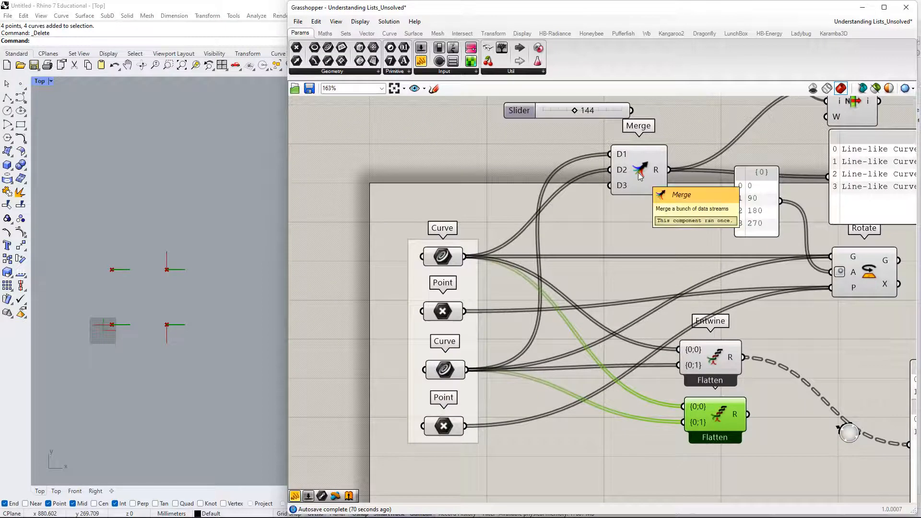
scroll(716, 278, down, 2)
drag(539, 296, 539, 380)
Connect the curve Entwine to Rotate's G input and the point Entwine to its P input, stacking both Entwines before Rotate.
right_drag(763, 393, 566, 416)
drag(529, 367, 570, 296)
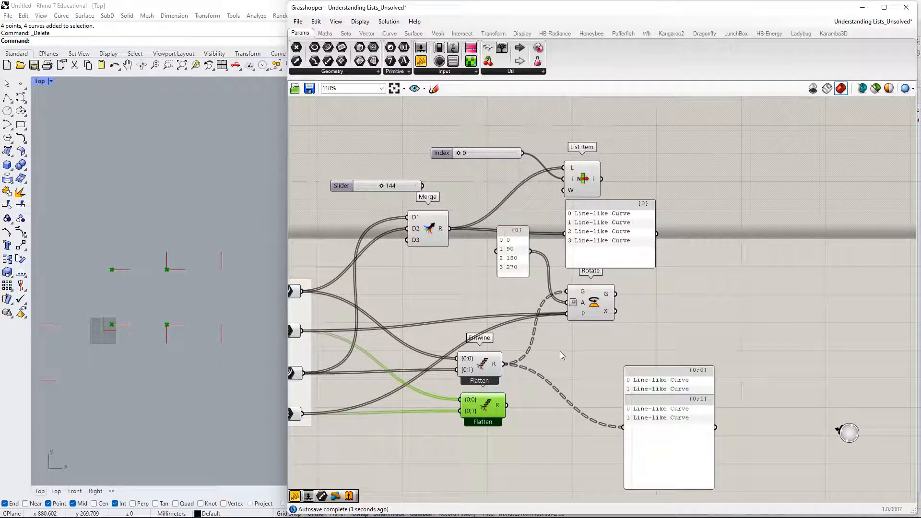
right_drag(560, 355, 632, 335)
drag(550, 351, 530, 270)
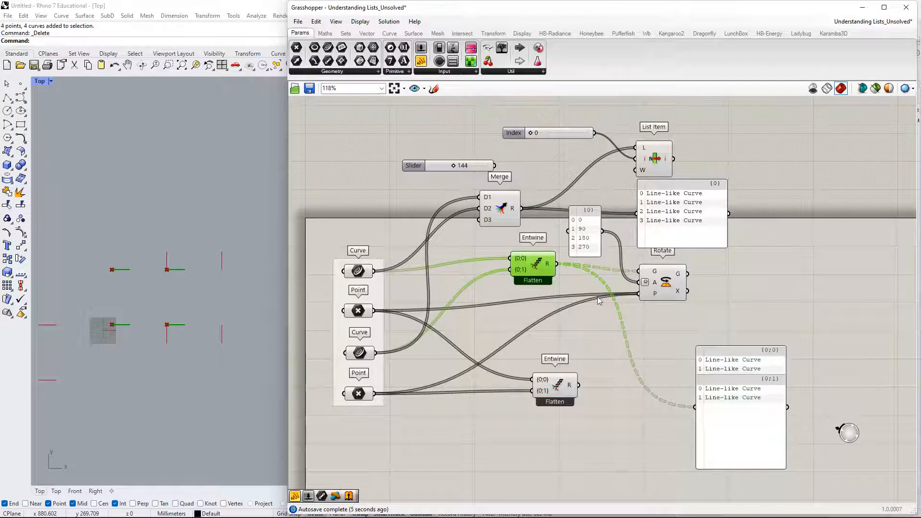
drag(579, 385, 639, 293)
drag(550, 382, 531, 321)
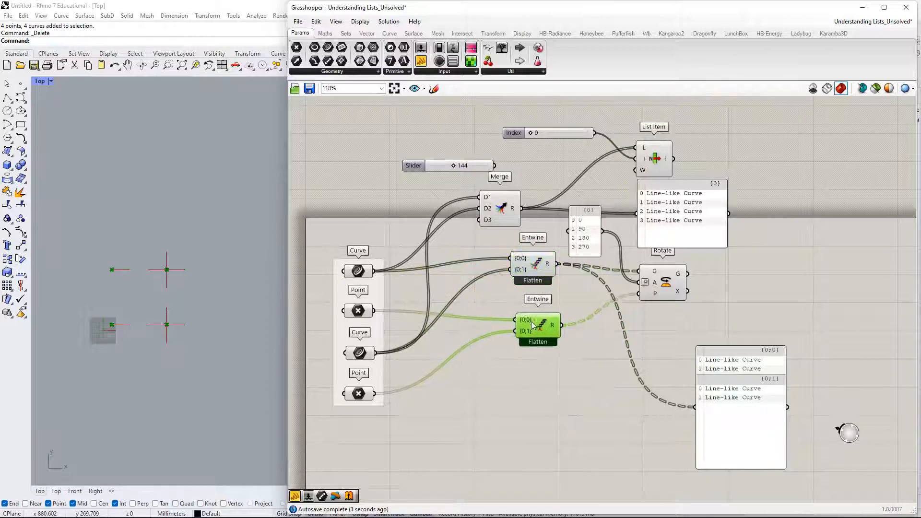
scroll(124, 297, up, 2)
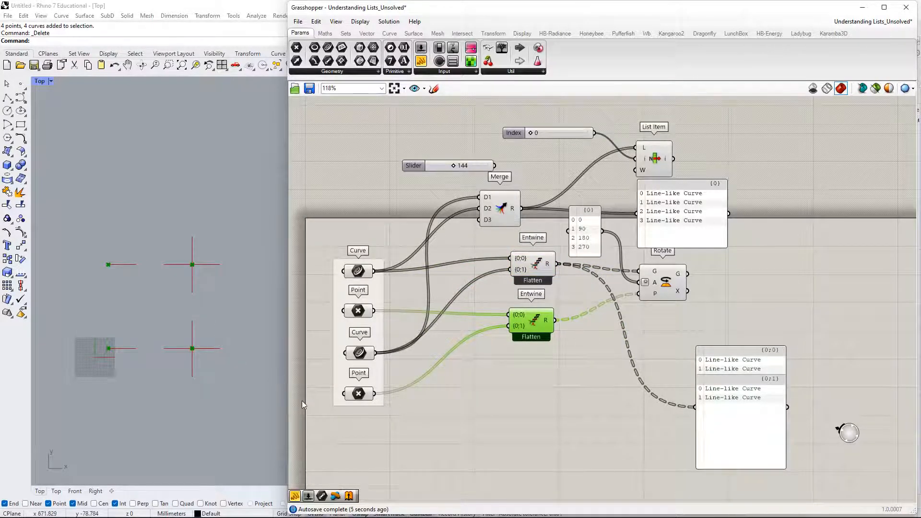
Place the Entwine output panel beneath Rotate and raise List Item and the Merge output panel to space them out.
right_drag(612, 353, 570, 374)
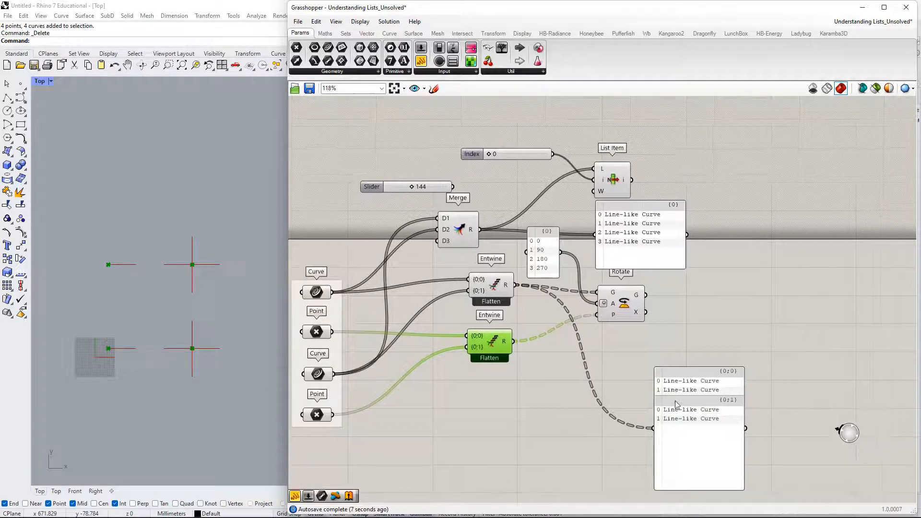
click(630, 379)
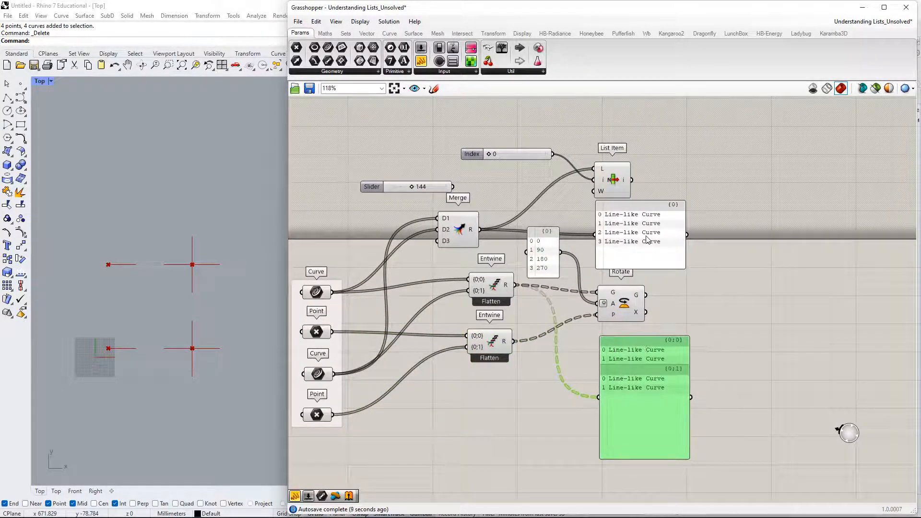
right_drag(640, 186, 642, 234)
drag(619, 226, 625, 200)
drag(639, 289, 640, 269)
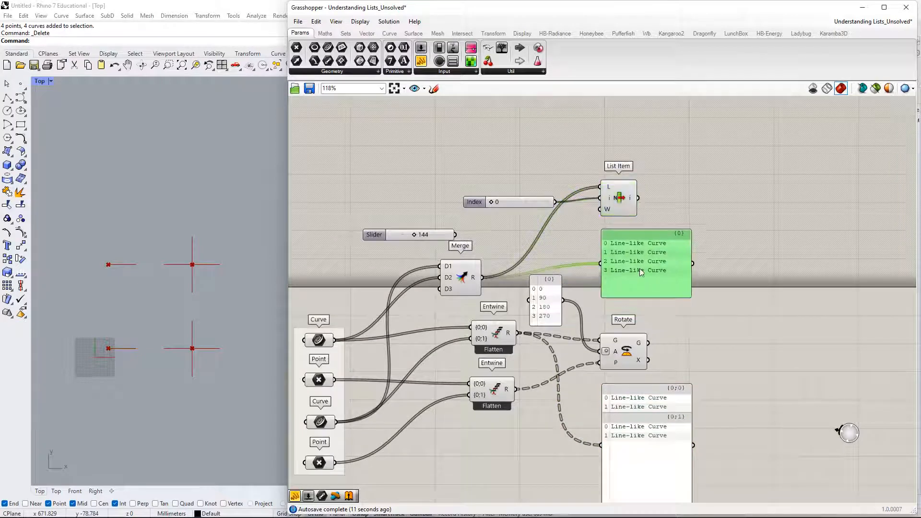
right_drag(669, 312, 653, 268)
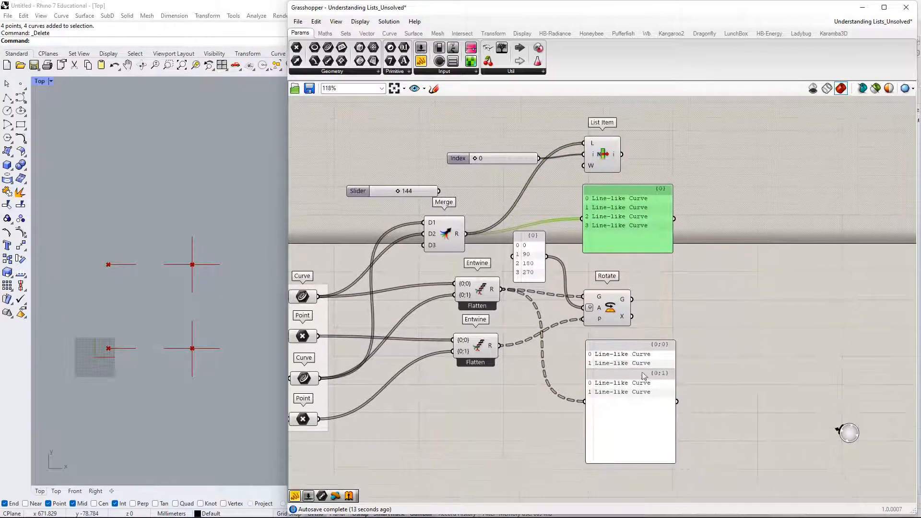
Duplicate the Entwine output panel below the original and shorten both panels to fit their listed entries.
right_drag(647, 375, 656, 349)
drag(627, 368, 625, 466)
drag(626, 406, 631, 374)
right_drag(634, 408, 636, 323)
drag(635, 387, 631, 328)
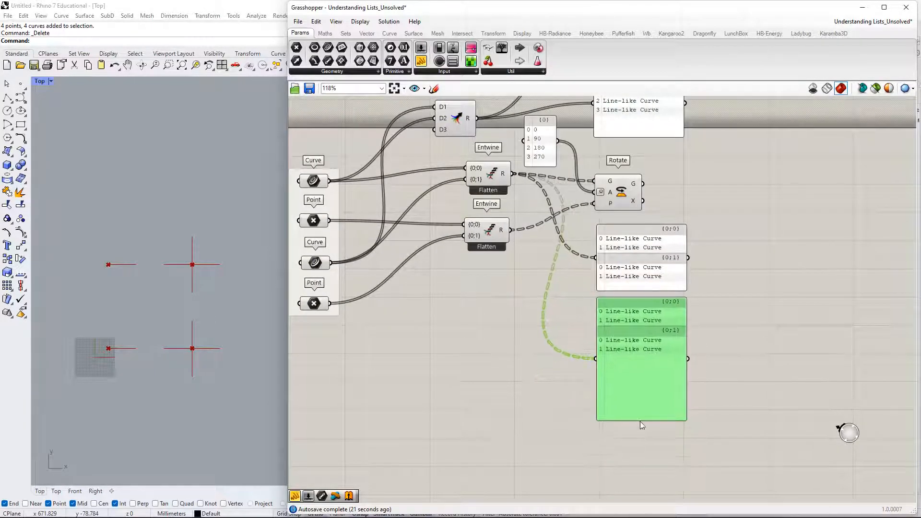
drag(647, 425, 647, 363)
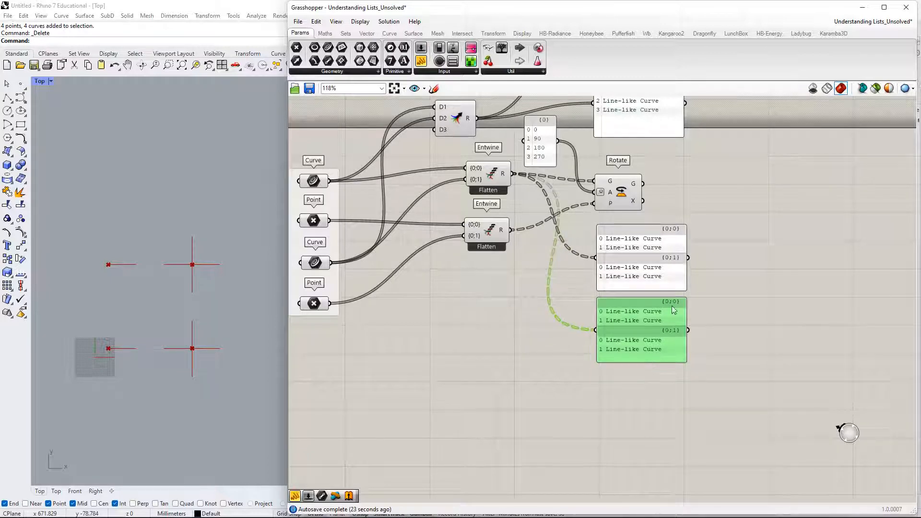
Move both Entwine components and their two panels lower on the canvas, lining the panels up beside the Entwines.
right_drag(577, 168, 596, 267)
drag(537, 358, 496, 414)
right_drag(697, 430, 690, 295)
drag(733, 224, 681, 322)
drag(656, 229, 647, 287)
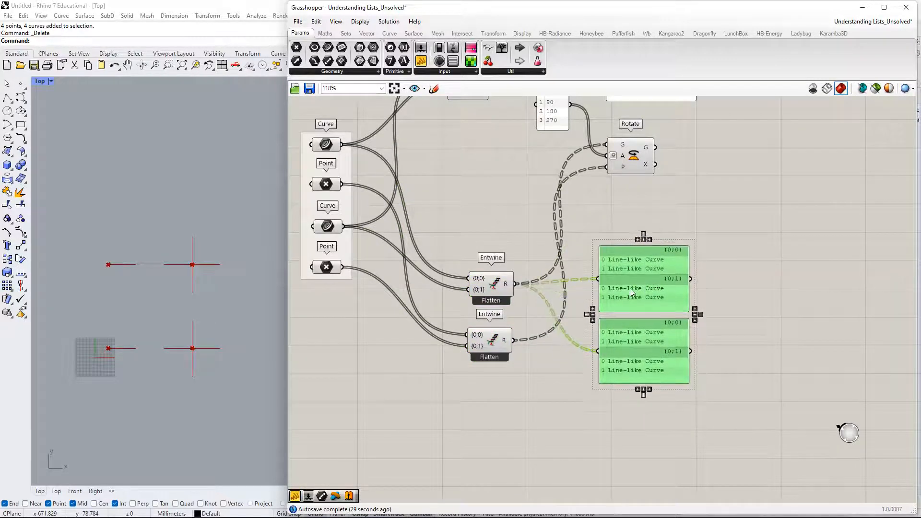
Move Rotate farther past the panels and lower the angle panel to free space beside the Merge component.
right_drag(506, 243, 508, 289)
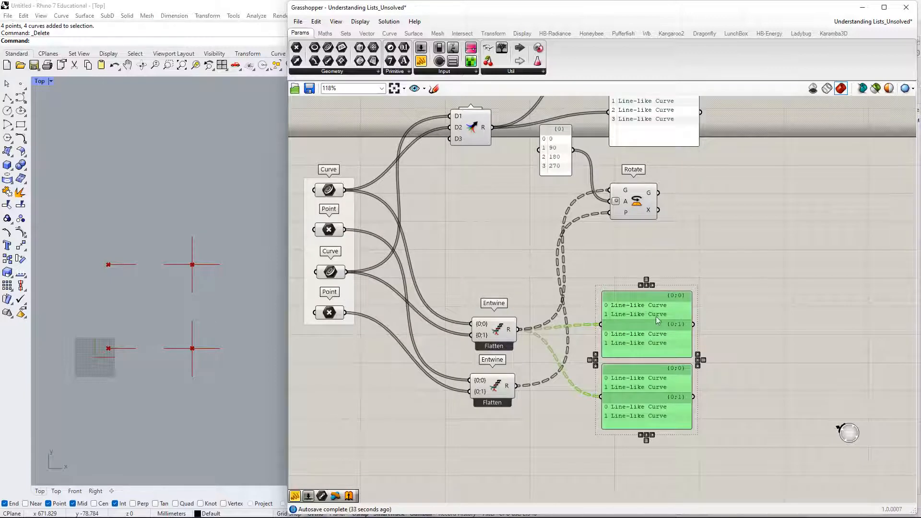
right_drag(655, 315, 630, 273)
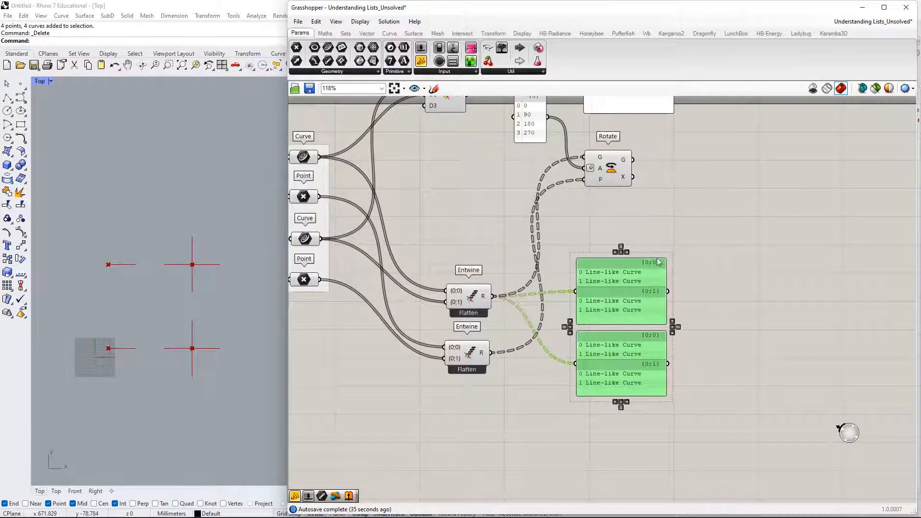
right_drag(496, 216, 497, 332)
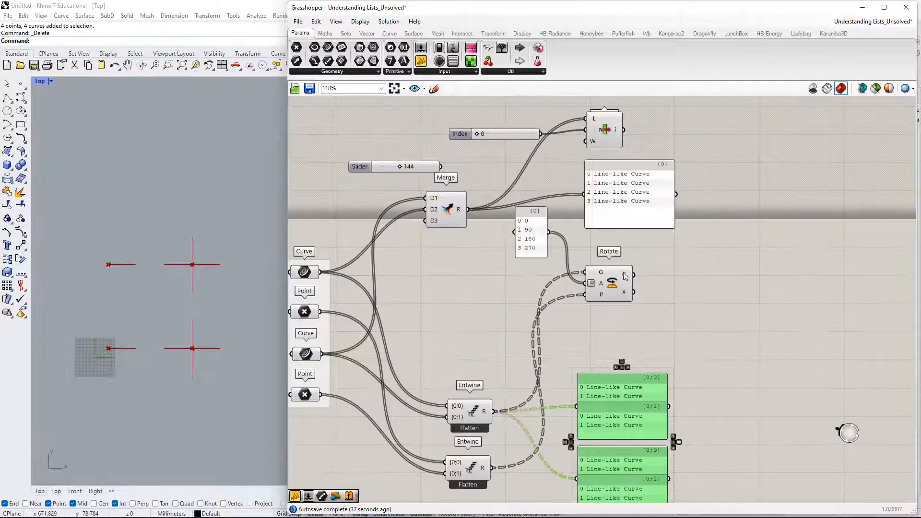
drag(627, 286, 774, 293)
drag(533, 236, 541, 322)
Duplicate the Merge output panel below the original and shorten both panels.
drag(606, 204, 586, 283)
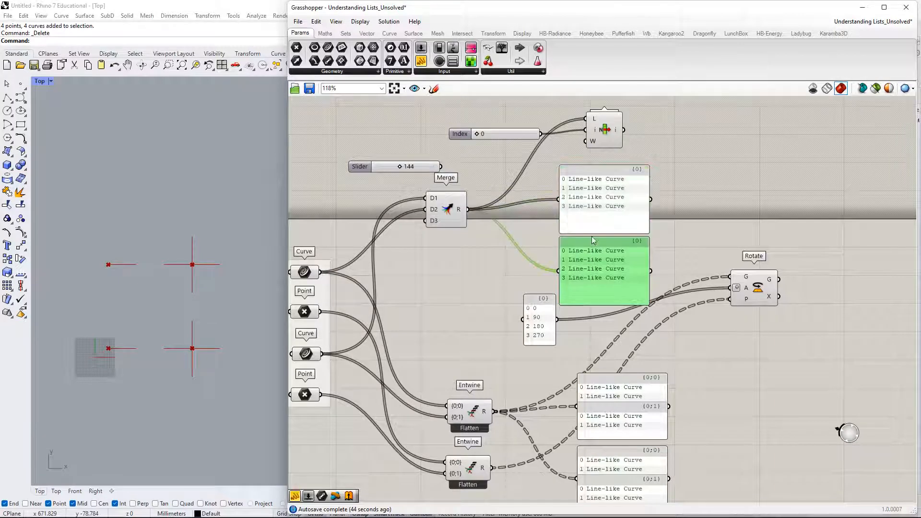
drag(595, 238, 593, 215)
mouse_move(585, 283)
mouse_down()
mouse_move(583, 265)
mouse_move(590, 273)
mouse_up()
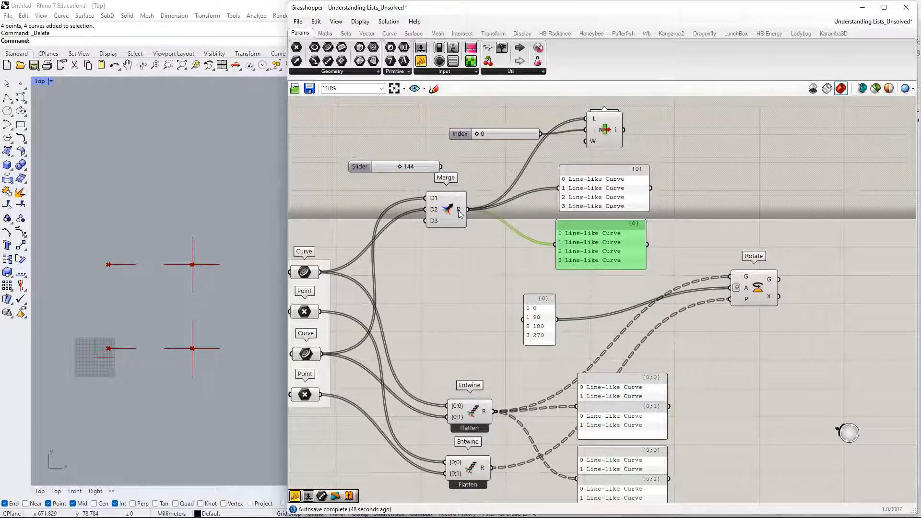
Duplicate the Merge component below the original, with the two Points feeding the copy and the two Curves feeding the original.
alt+drag(455, 216, 459, 261)
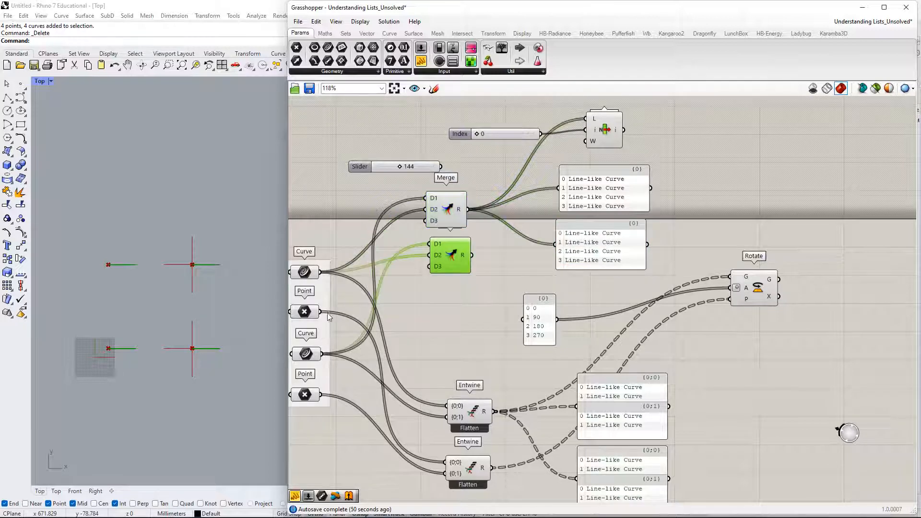
drag(327, 313, 331, 396)
right_drag(347, 266, 499, 288)
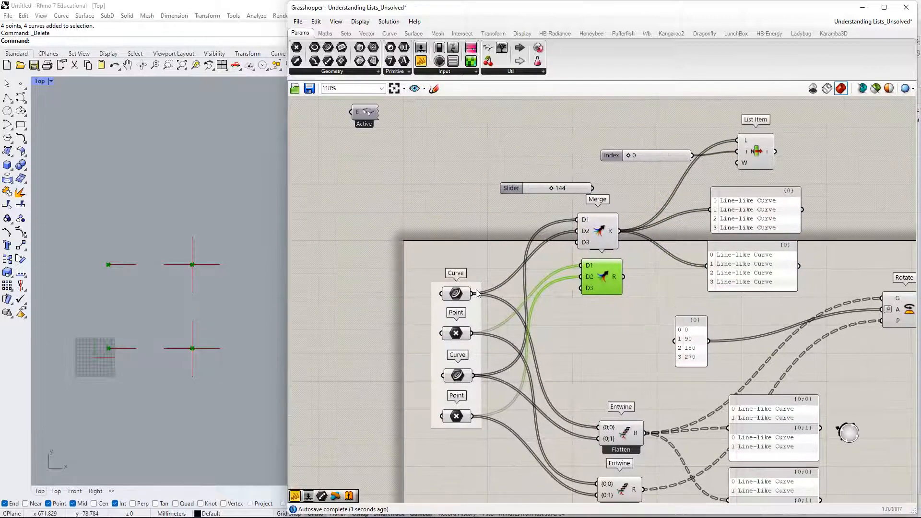
drag(473, 293, 479, 375)
Connect the point Merge's output to the duplicated panel and widen the panel so each coordinate fits on one line.
right_drag(596, 329, 473, 343)
drag(499, 292, 583, 280)
right_drag(681, 314, 635, 311)
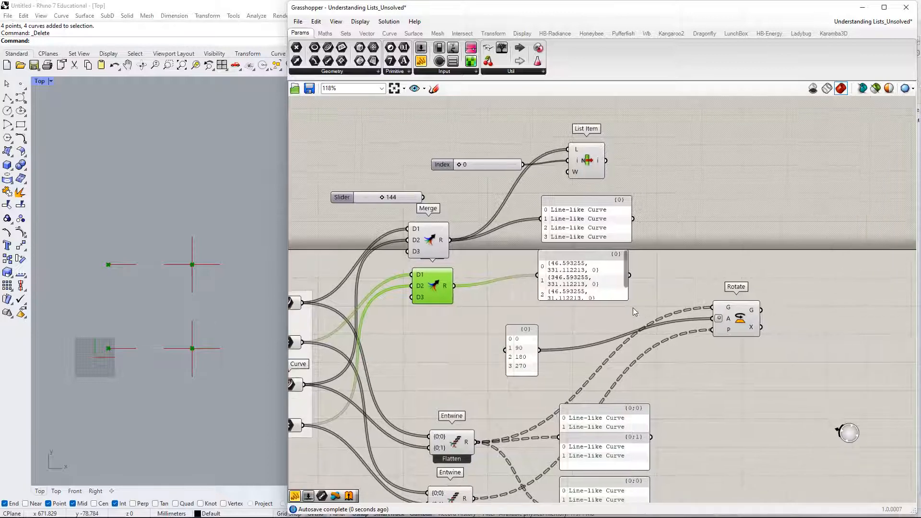
drag(633, 289, 692, 288)
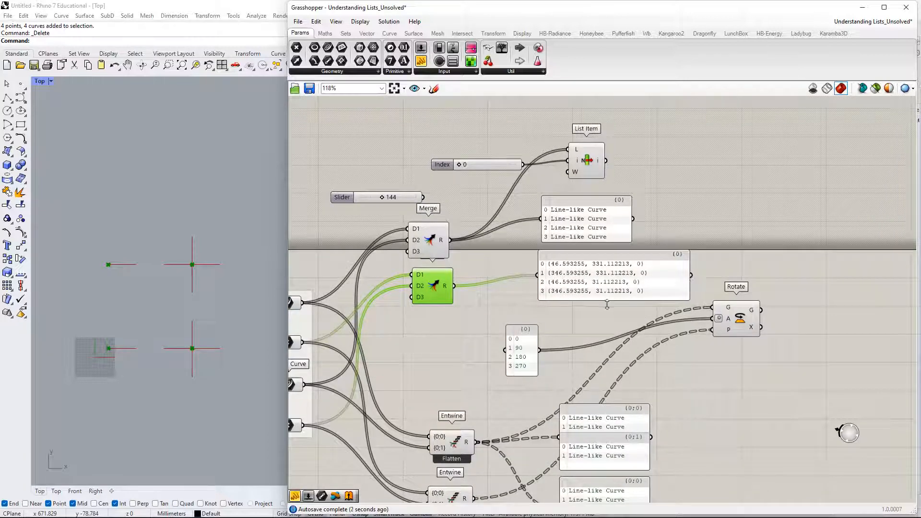
Lower the point Merge component beneath the curve Merge and move the unconnected slider up out of the way.
right_drag(446, 287, 485, 258)
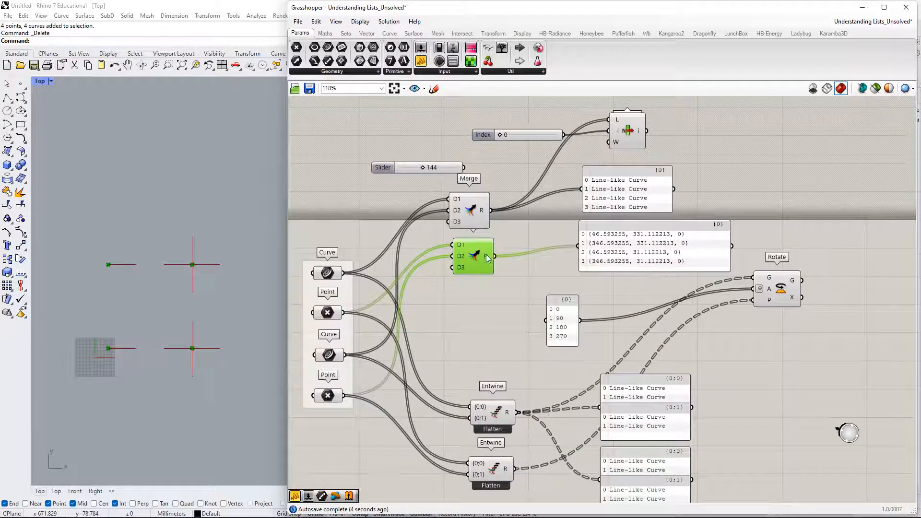
drag(487, 258, 483, 274)
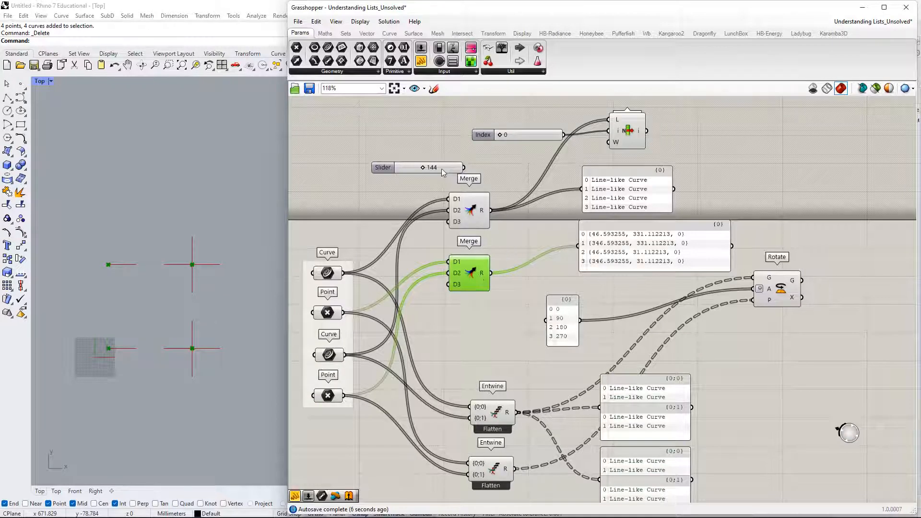
drag(441, 169, 436, 120)
right_drag(510, 186, 479, 236)
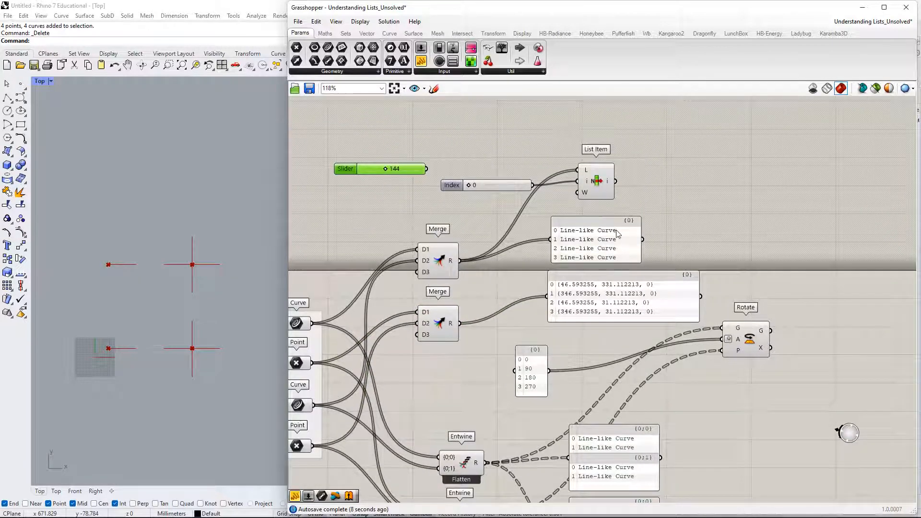
Lower the Rotate component slightly and shift it left, clear of the point Merge's coordinate panel.
right_drag(626, 257, 633, 226)
drag(631, 258, 641, 254)
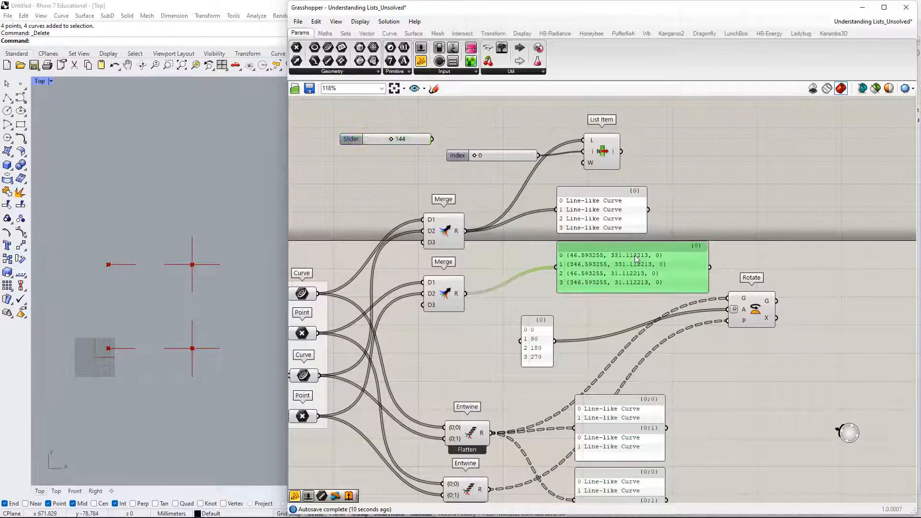
right_drag(641, 254, 601, 151)
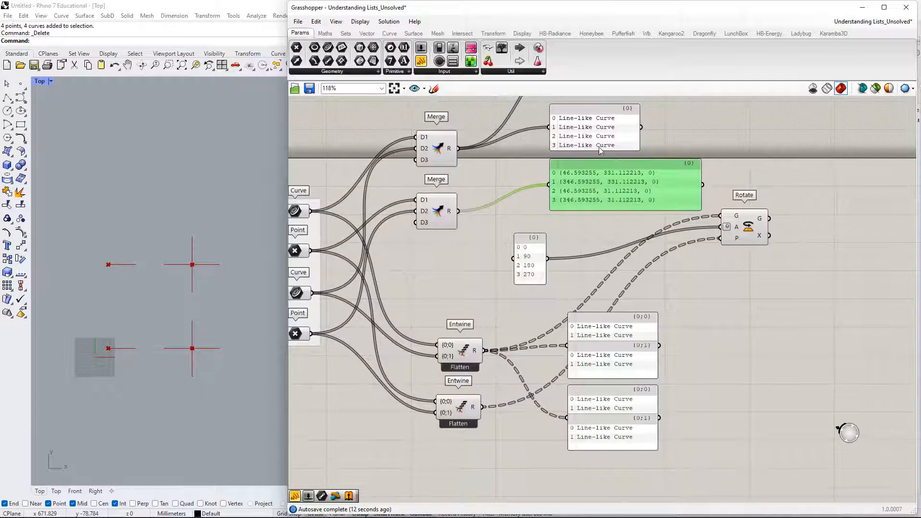
right_drag(640, 191, 638, 291)
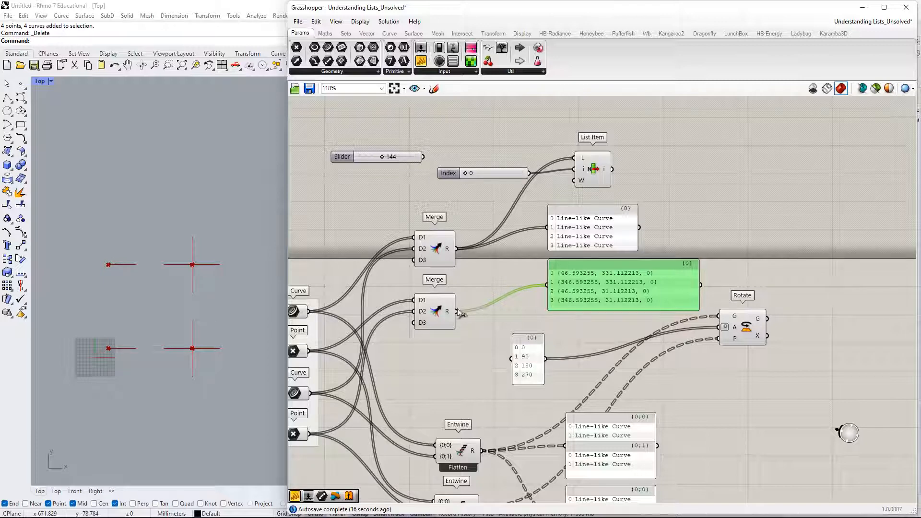
right_drag(583, 316, 552, 288)
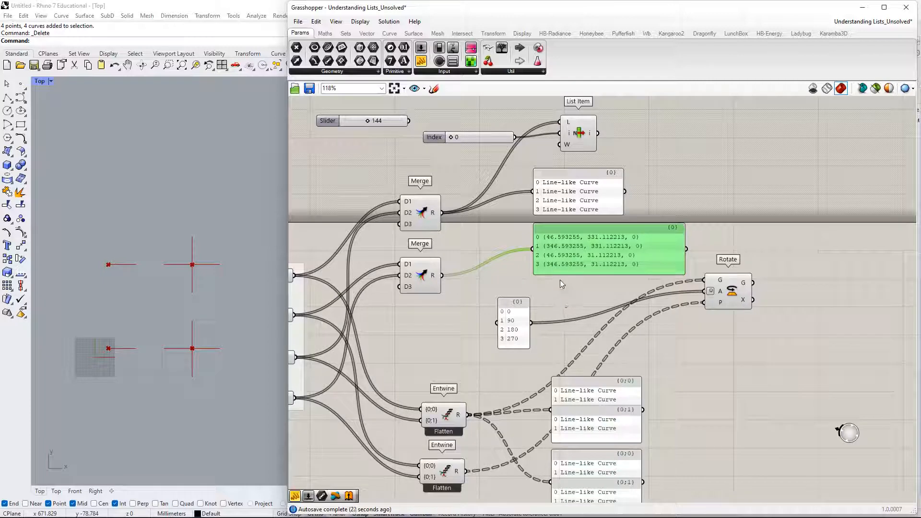
drag(736, 300, 726, 339)
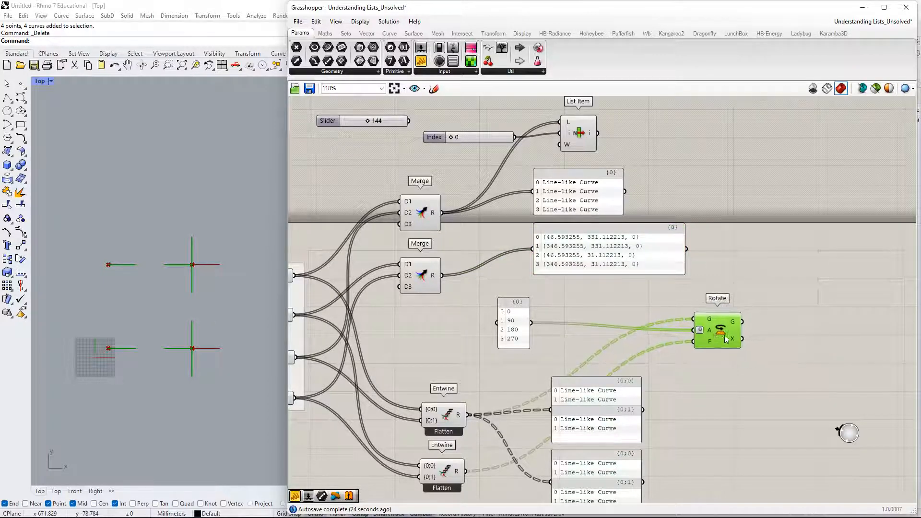
Compare the item indices in the Merge output panels with the {0;0} and {0;1} branches in the Entwine output panels.
right_drag(713, 343, 702, 370)
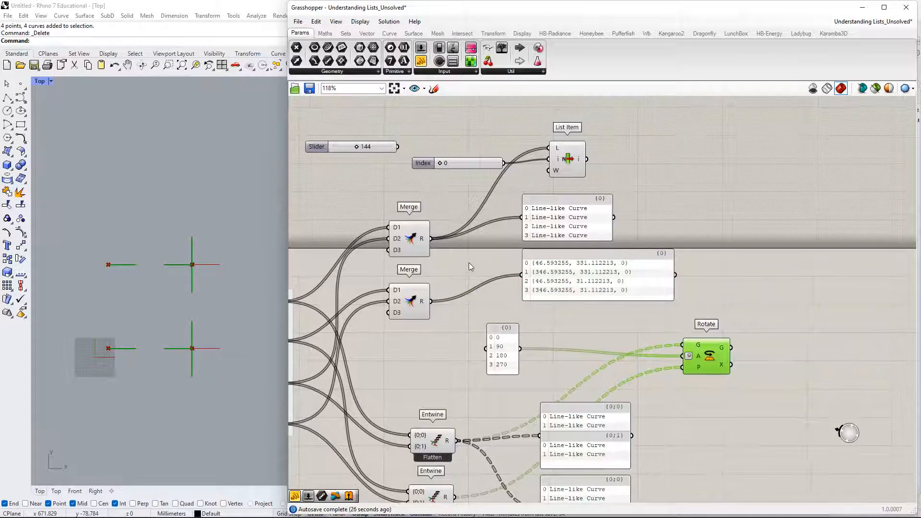
right_drag(468, 263, 490, 248)
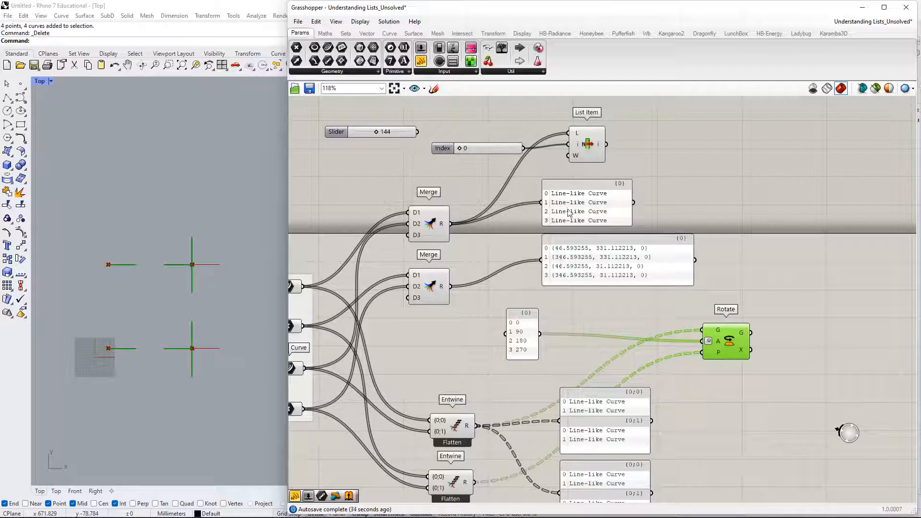
right_drag(596, 258, 592, 126)
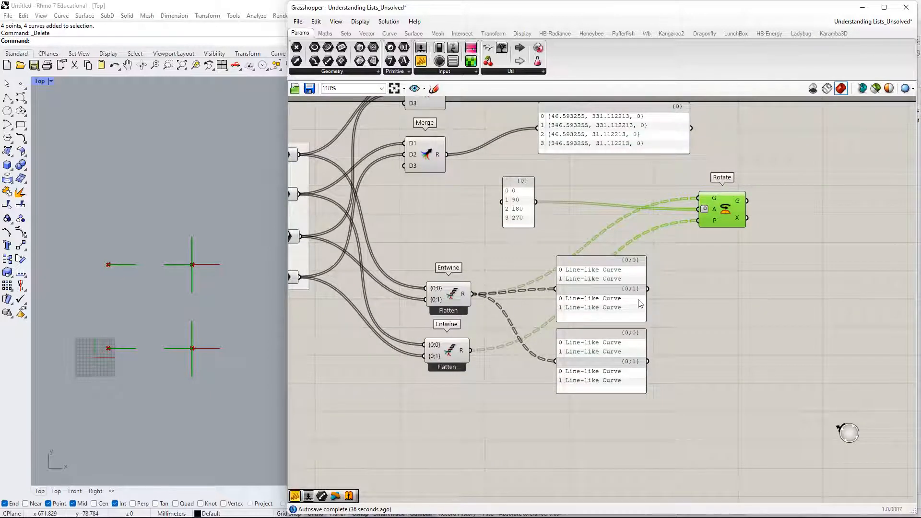
scroll(594, 294, up, 3)
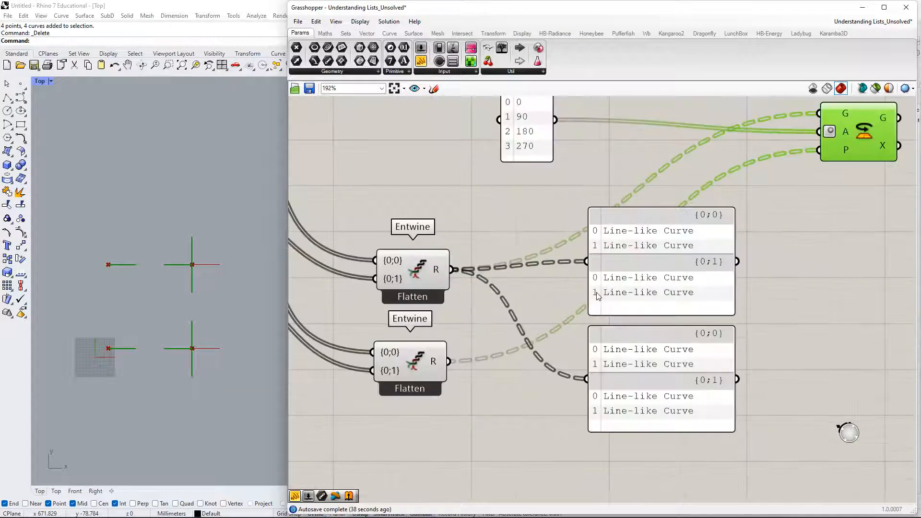
scroll(583, 288, down, 1)
right_drag(567, 311, 604, 338)
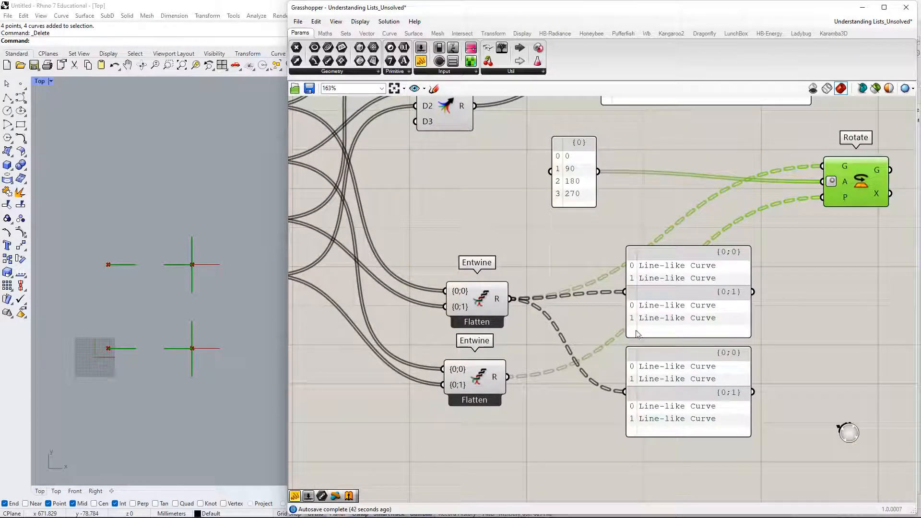
right_drag(653, 368, 627, 345)
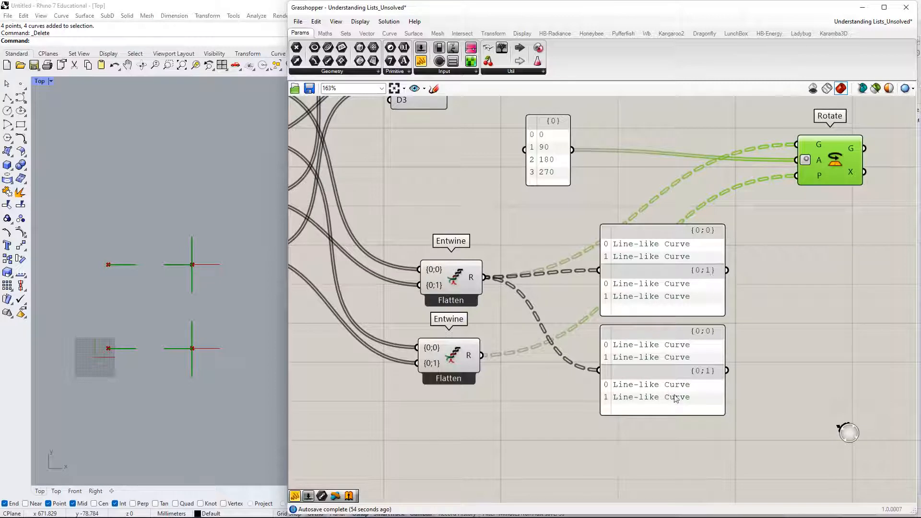
Move the two Entwine output panels and the two Merge output panels farther right, into one column around the Rotate component.
drag(766, 283, 695, 363)
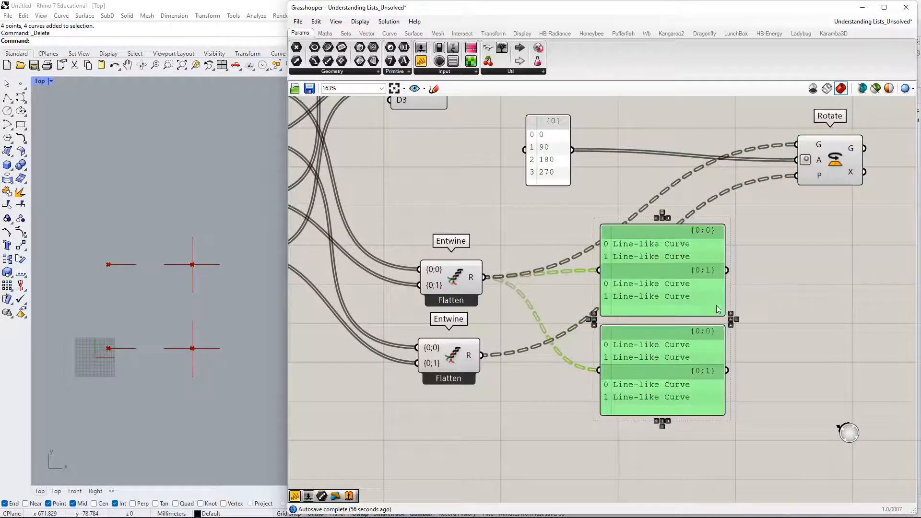
drag(707, 304, 882, 288)
right_drag(863, 220, 672, 302)
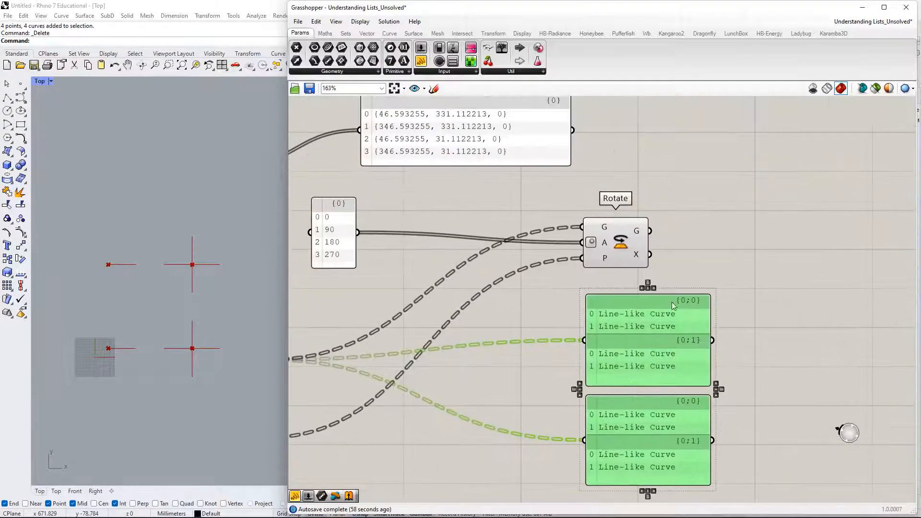
right_drag(587, 155, 654, 268)
drag(654, 268, 658, 151)
right_drag(756, 310, 731, 276)
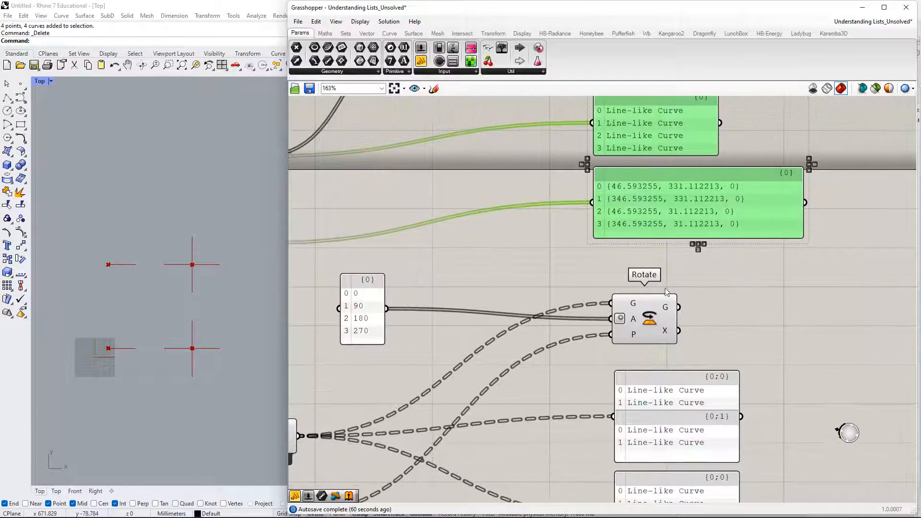
Shift the Rotate component and the Entwine output panels slightly left to line up with the Merge output panels.
drag(769, 313, 624, 456)
right_drag(646, 335, 652, 252)
drag(652, 252, 635, 216)
click(691, 169)
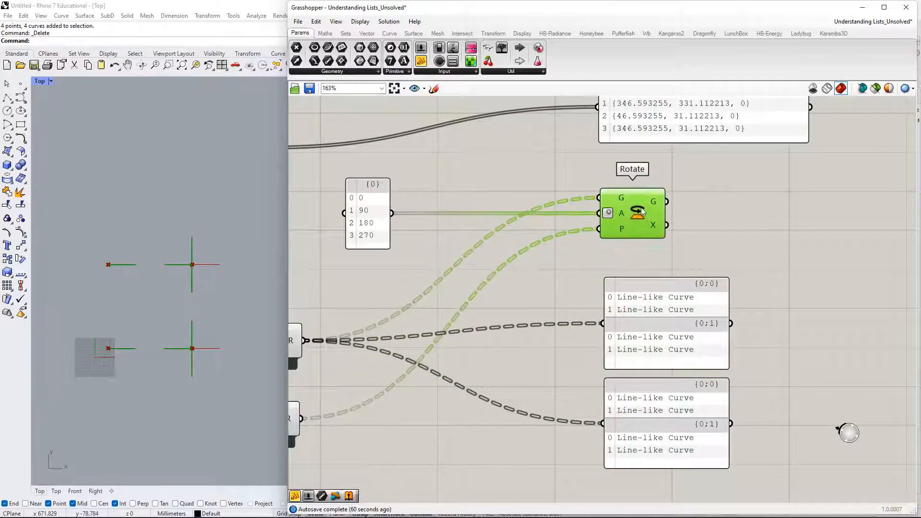
Move the angle panel containing 0, 90, 180 and 270 right, closer to the Rotate component.
right_drag(473, 239, 554, 273)
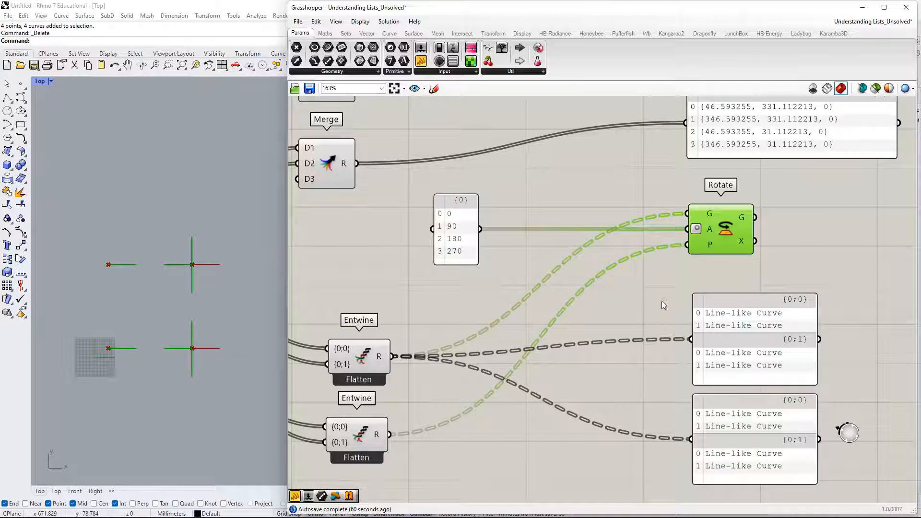
right_drag(493, 341, 560, 305)
drag(523, 174, 594, 168)
right_drag(680, 216, 641, 244)
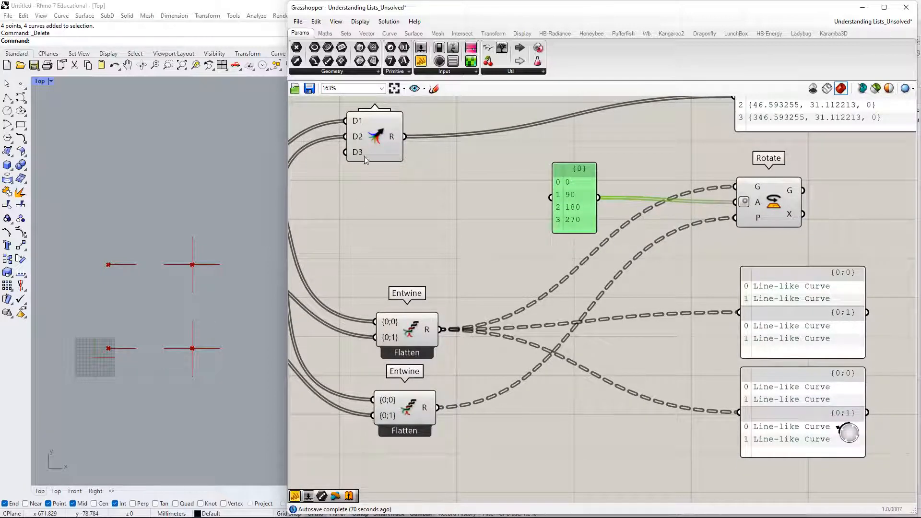
Move both Merge components right so they line up above the two Entwine components.
right_drag(441, 204, 482, 272)
drag(484, 249, 412, 101)
drag(423, 123, 455, 168)
right_drag(540, 289, 503, 232)
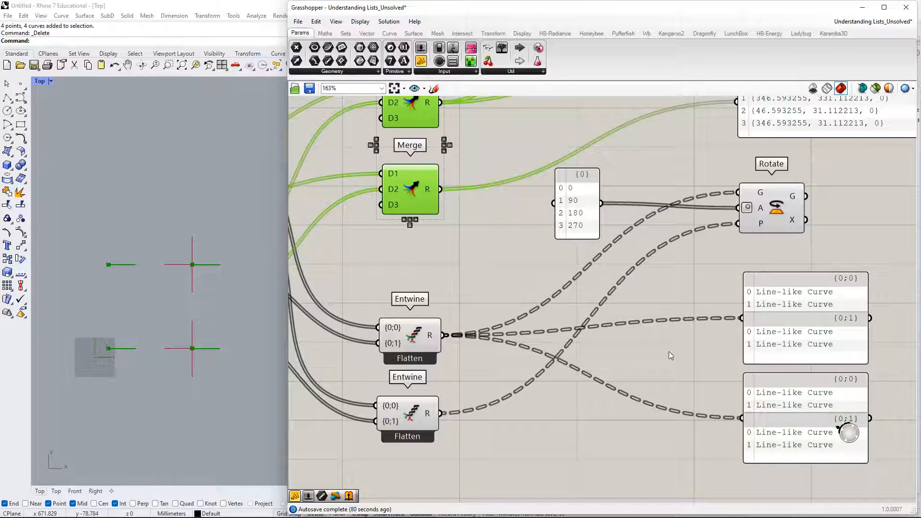
right_drag(534, 286, 538, 345)
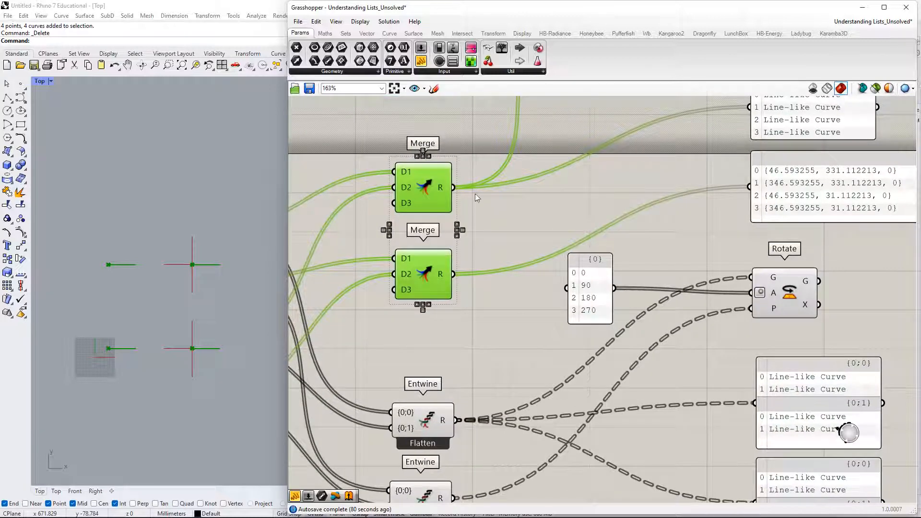
Connect the curve Merge's output to the G input of Rotate in place of the Entwine output.
drag(454, 187, 705, 254)
right_drag(520, 225, 731, 246)
right_drag(641, 209, 406, 162)
click(536, 194)
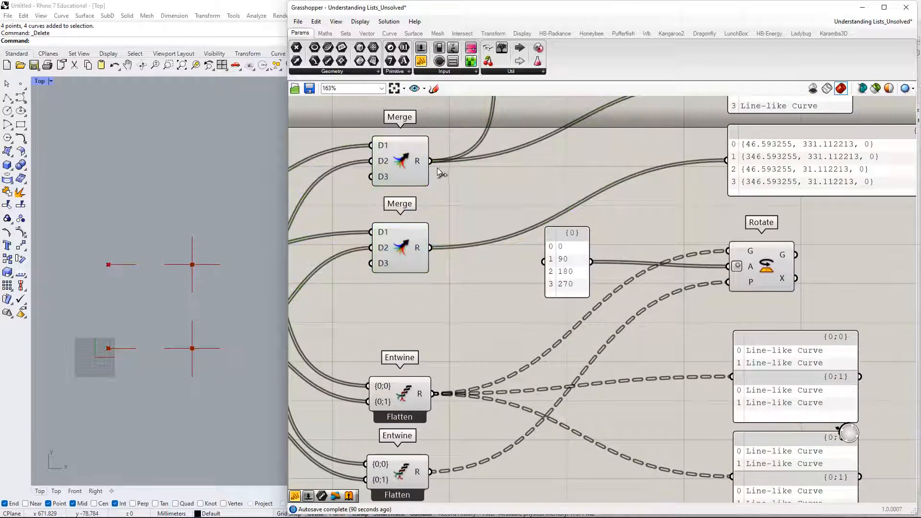
drag(430, 161, 727, 253)
right_drag(656, 305, 650, 270)
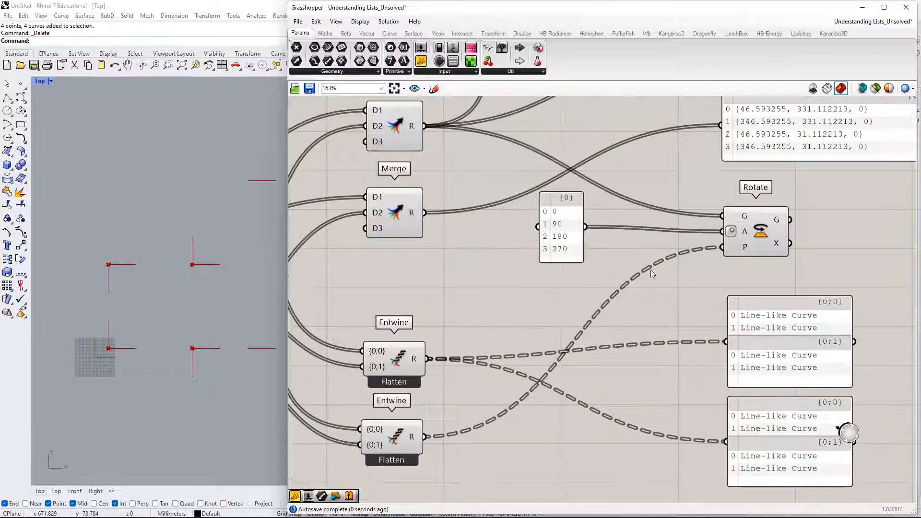
Feed Rotate's P input from the point Merge and its G input from the curve Entwine.
scroll(478, 304, down, 2)
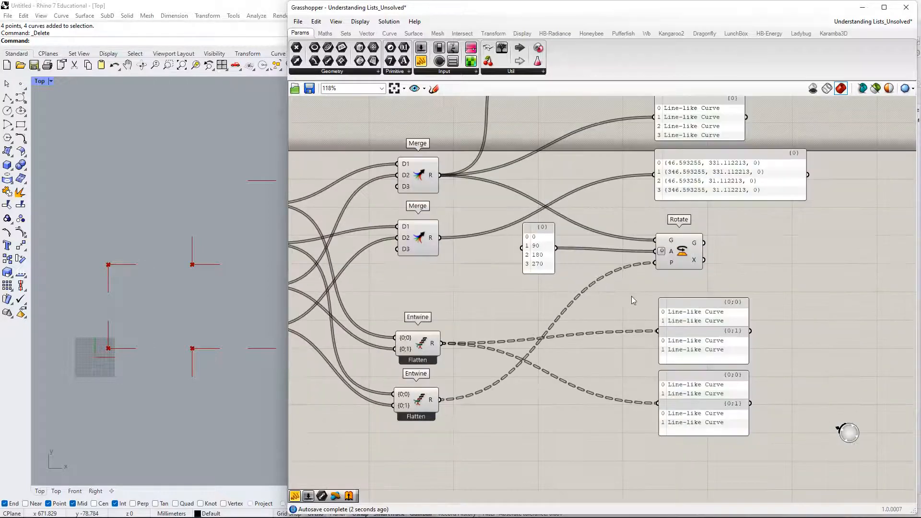
right_drag(560, 303, 620, 315)
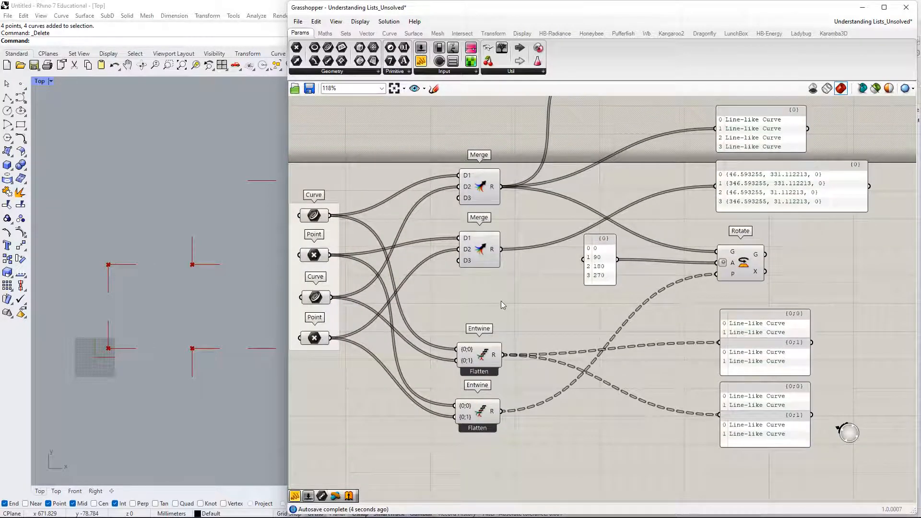
drag(502, 249, 503, 355)
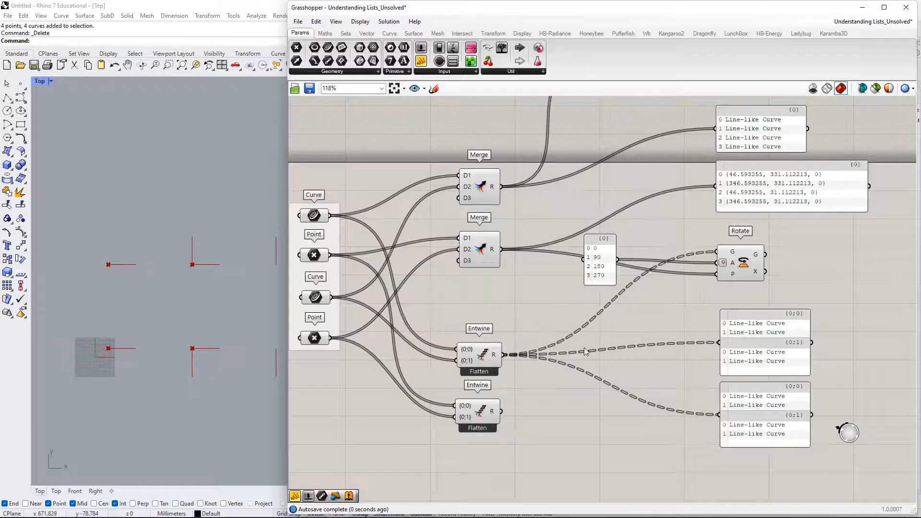
Move the Rotate component left and place the angle panel between the point Merge and the curve Entwine.
right_drag(735, 270, 713, 288)
drag(714, 292, 645, 314)
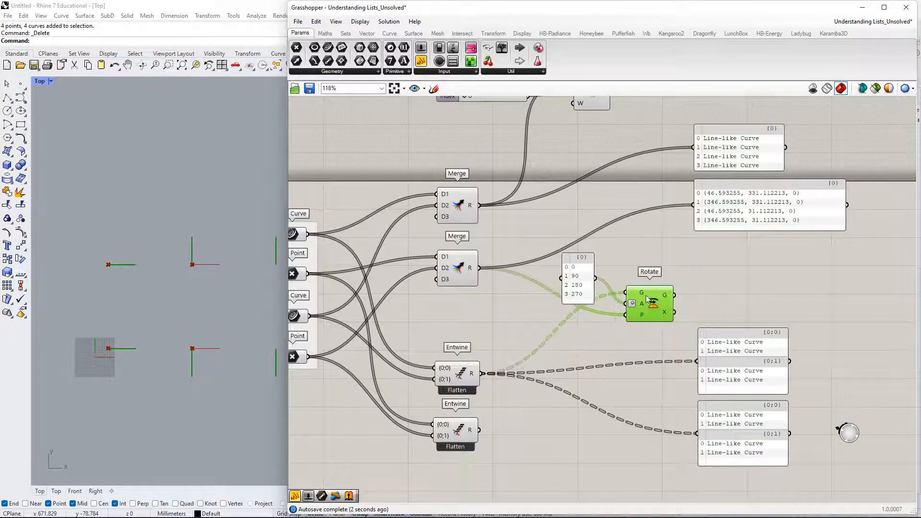
drag(584, 269, 468, 307)
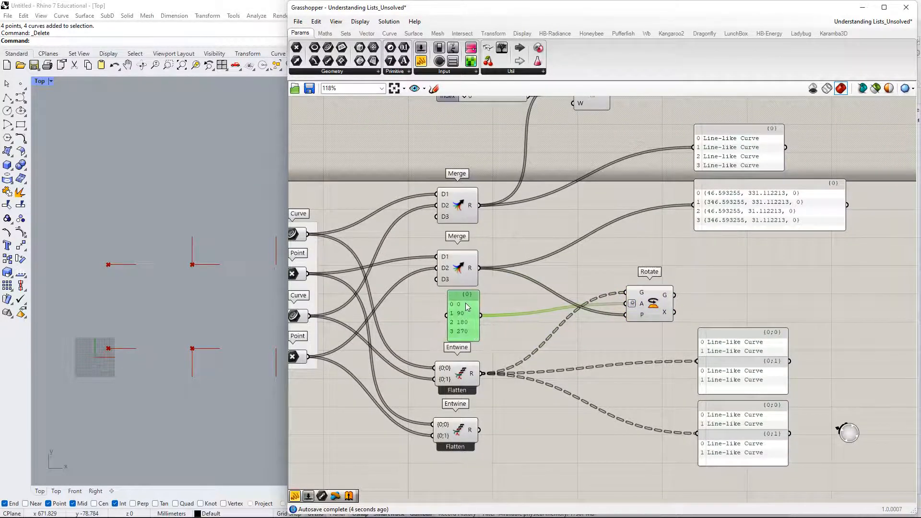
right_drag(508, 325, 578, 292)
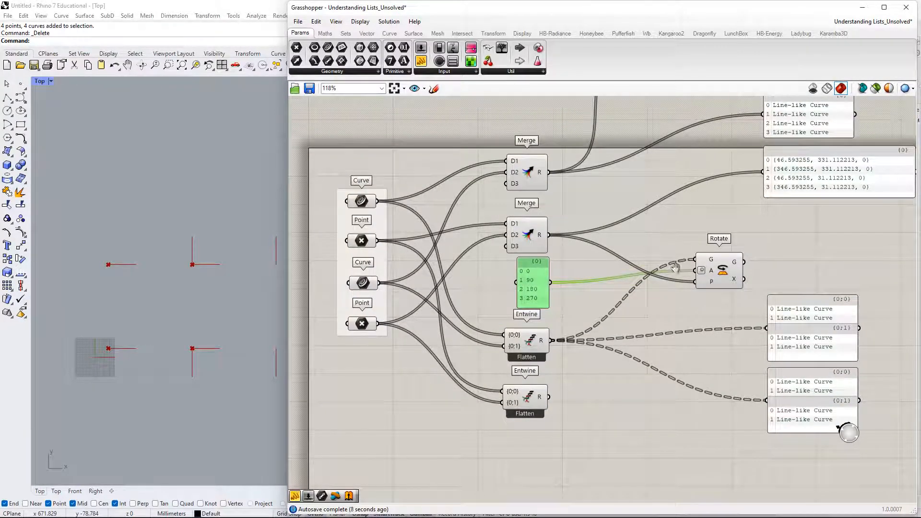
Nudge both Entwine components slightly right so they line up beneath the angle panel.
right_drag(519, 321, 453, 329)
drag(505, 323, 434, 431)
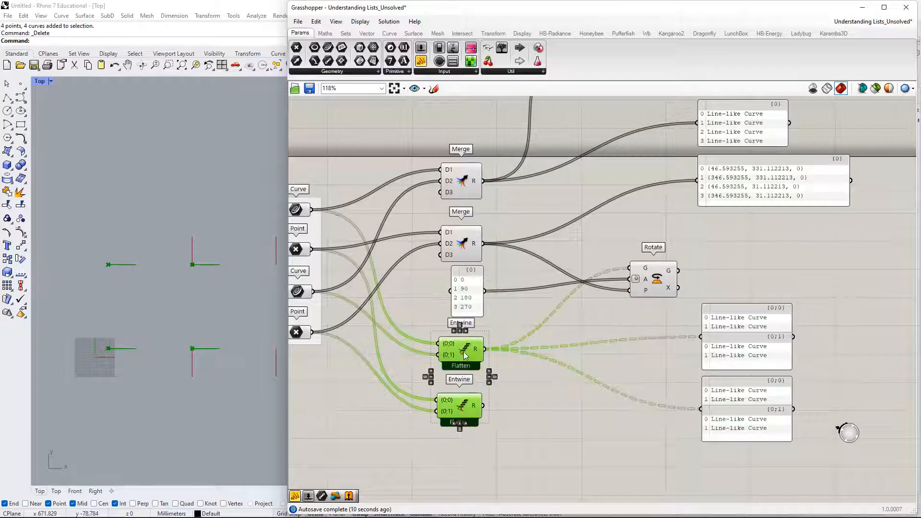
drag(475, 351, 482, 353)
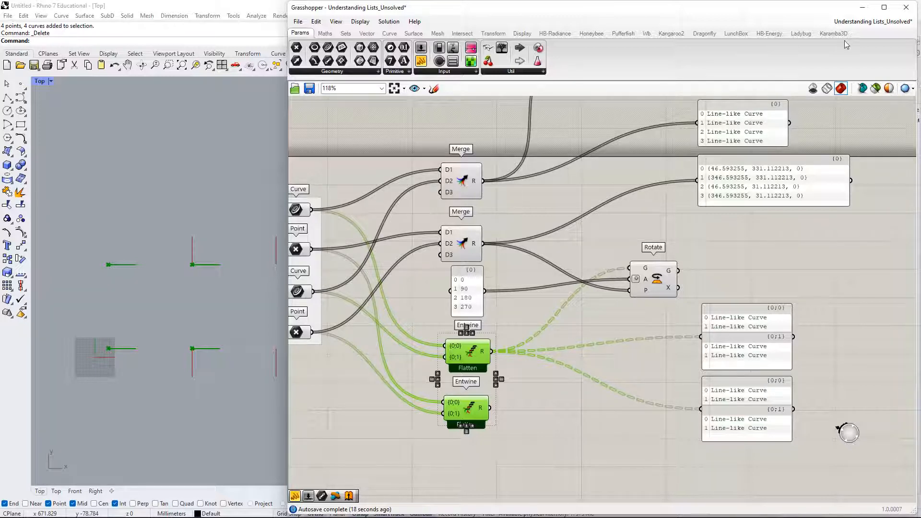
Switch to the Understanding Lists_Solved definition and inspect the Graft Tree component following the curve Entwine.
click(849, 21)
click(875, 132)
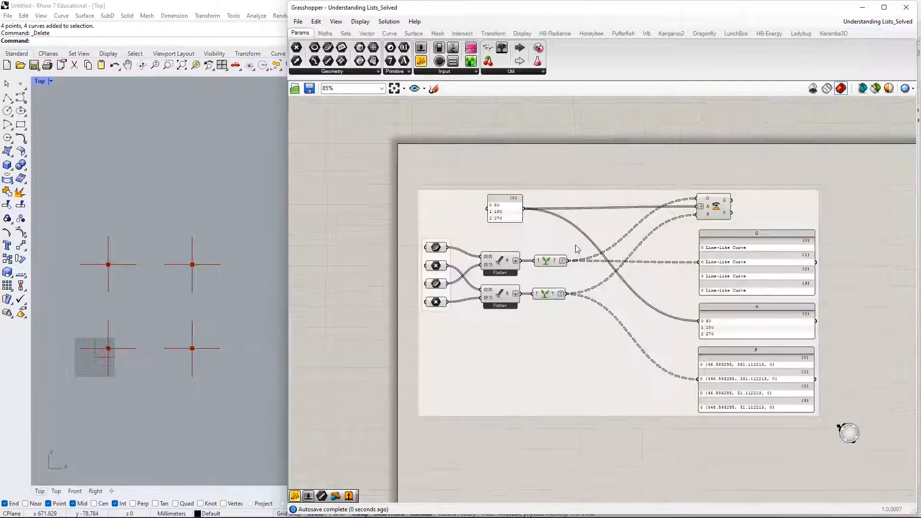
scroll(529, 270, up, 3)
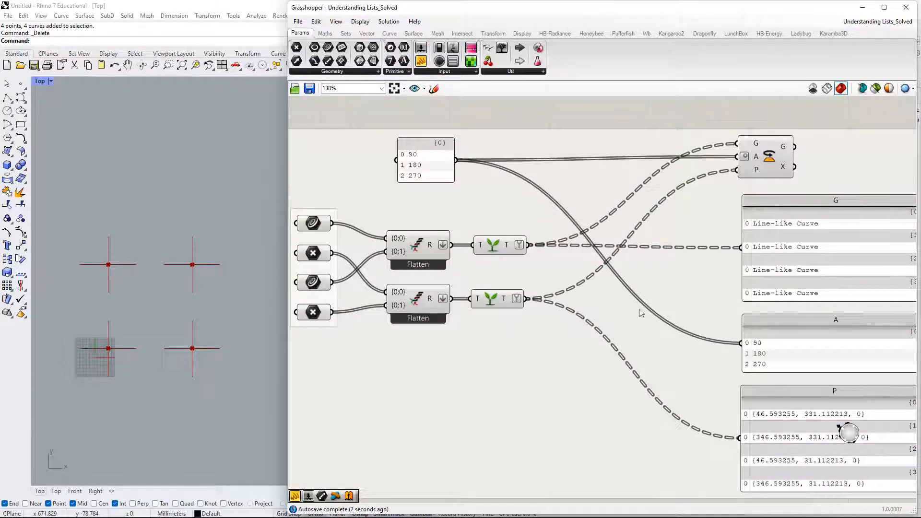
right_drag(462, 248, 436, 252)
click(482, 258)
drag(482, 258, 477, 256)
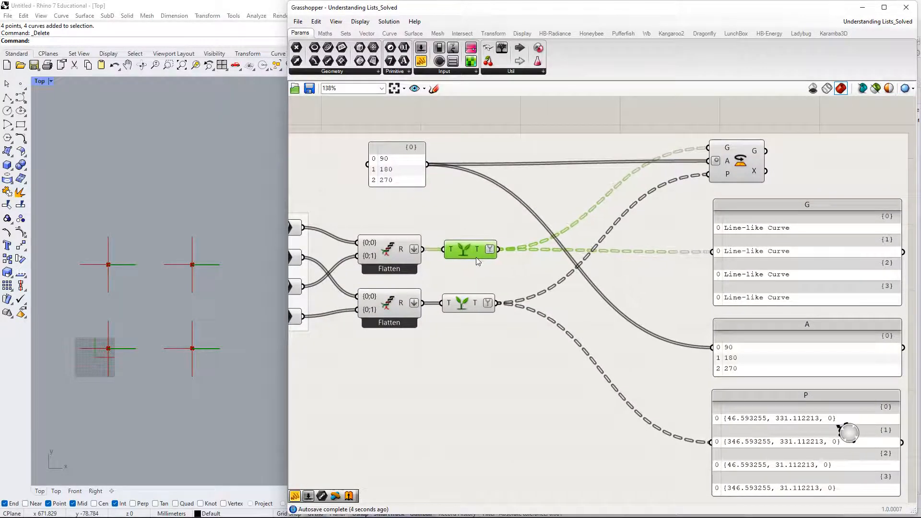
right_drag(471, 252, 493, 236)
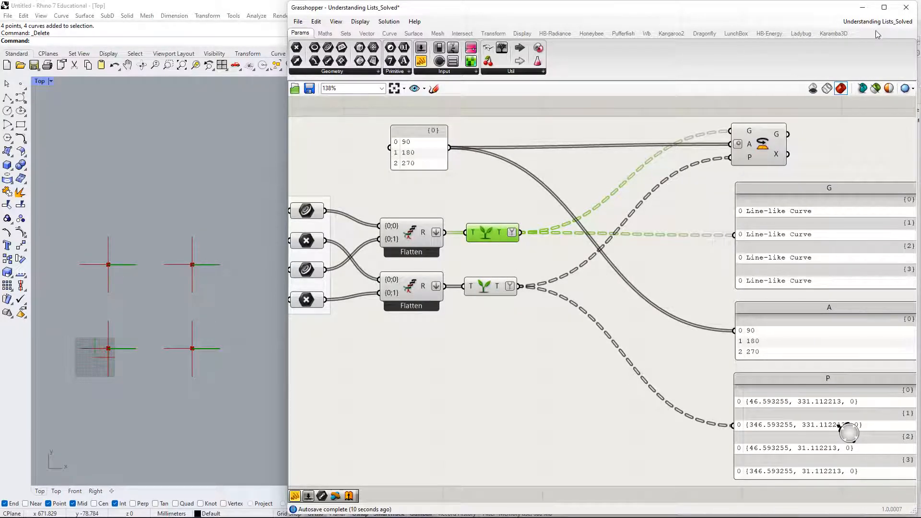
Examine the G, A and P panels of the solved definition alongside the wires feeding its Rotate component.
scroll(780, 198, down, 2)
right_drag(780, 198, 687, 186)
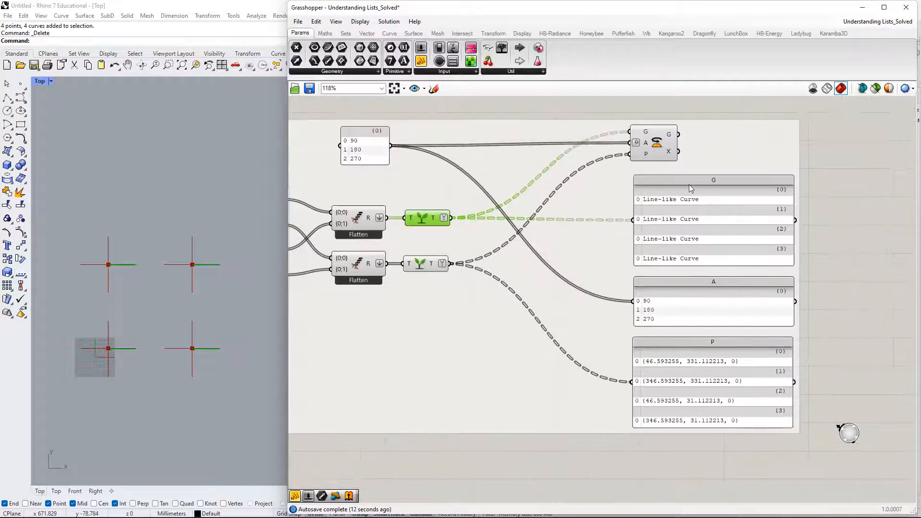
right_drag(474, 272, 530, 259)
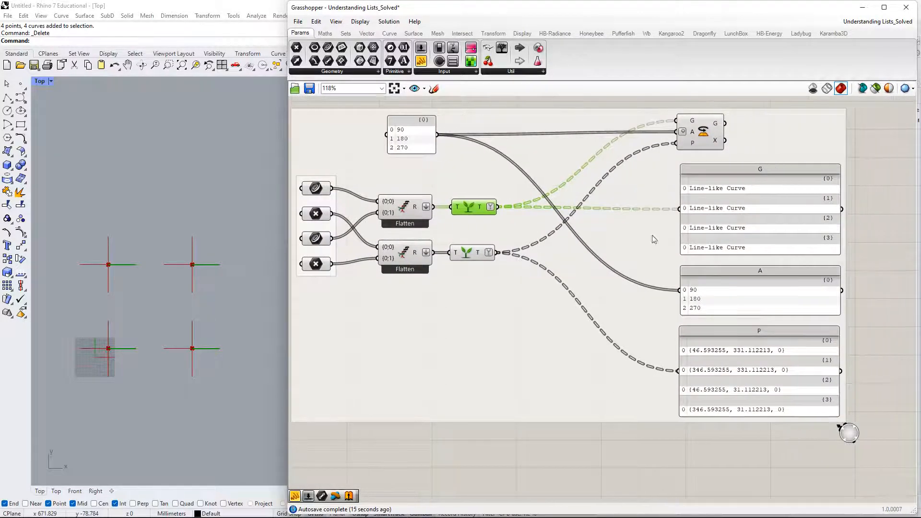
Return to the Understanding Lists_Unsolved definition.
drag(470, 211, 469, 208)
click(848, 25)
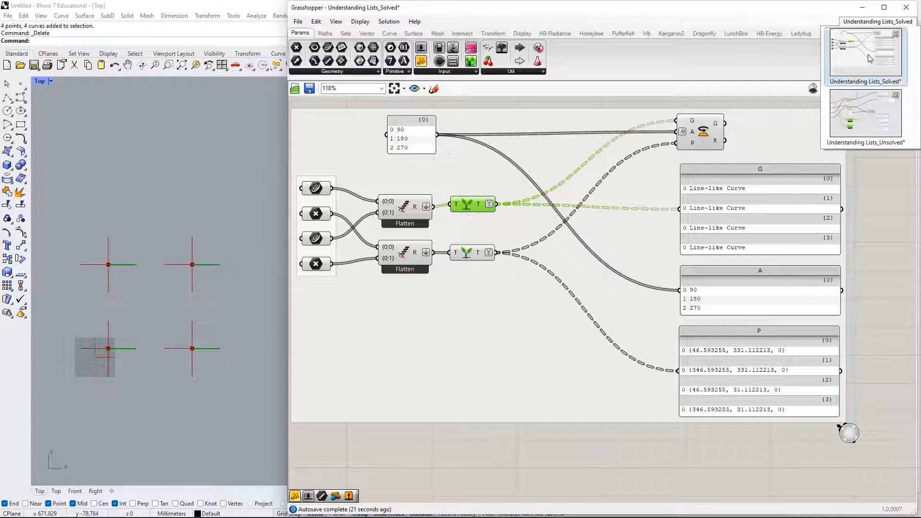
click(876, 118)
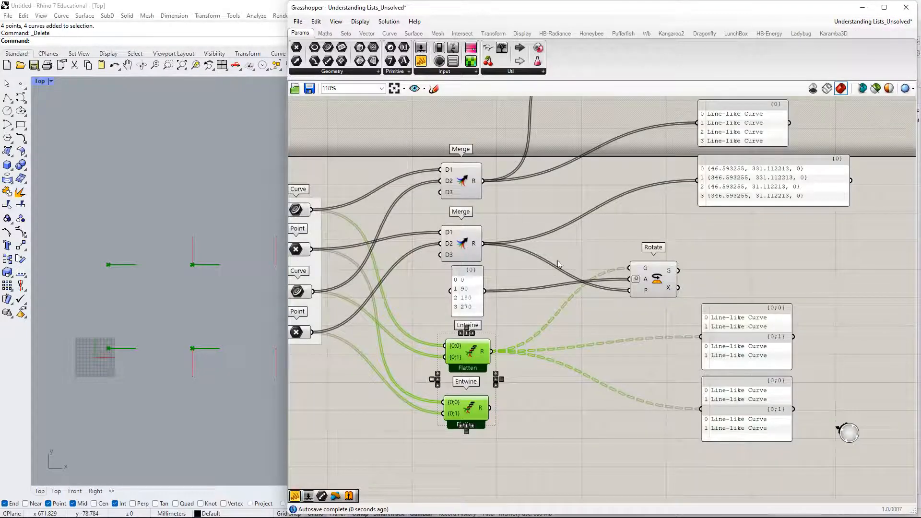
Add a Graft Tree component to the canvas and feed it from the curve Entwine's output.
scroll(556, 261, down, 2)
right_drag(545, 294, 383, 296)
right_drag(415, 252, 576, 221)
double_click(768, 234)
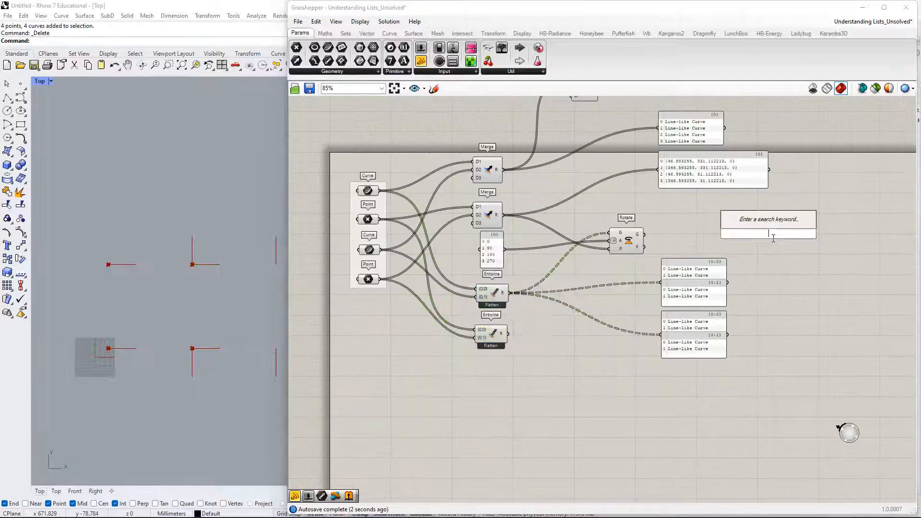
text(graft)
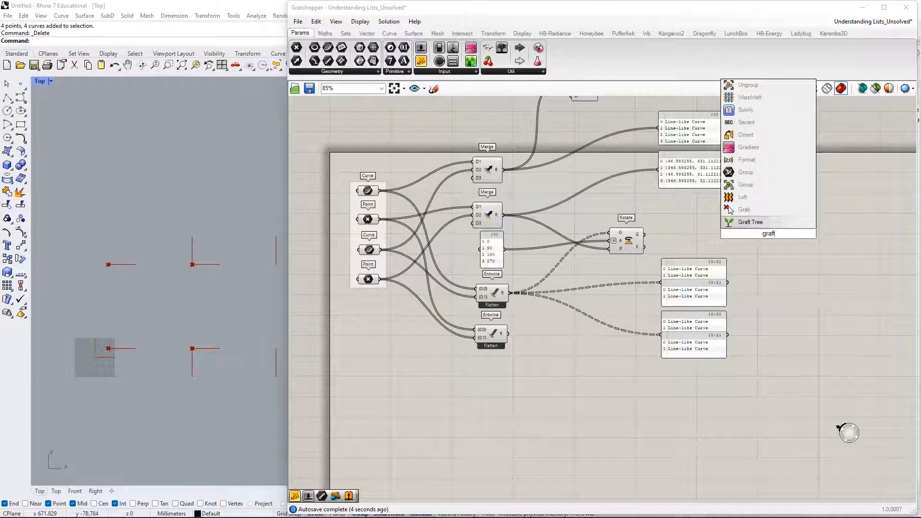
key(Return)
drag(767, 234, 483, 270)
scroll(547, 358, up, 3)
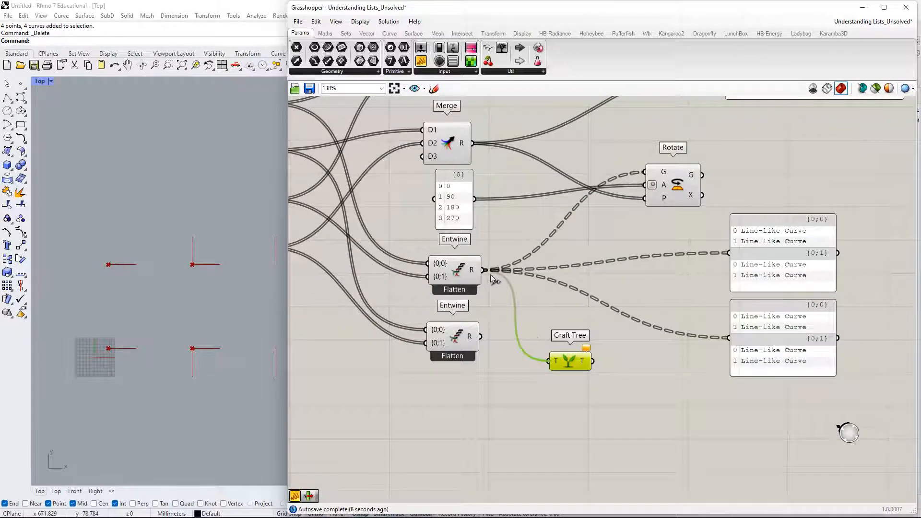
Connect Graft Tree to the upper curve panel, enlarge that panel to show every branch, and place Graft Tree between Entwine and the panel.
drag(578, 359, 725, 257)
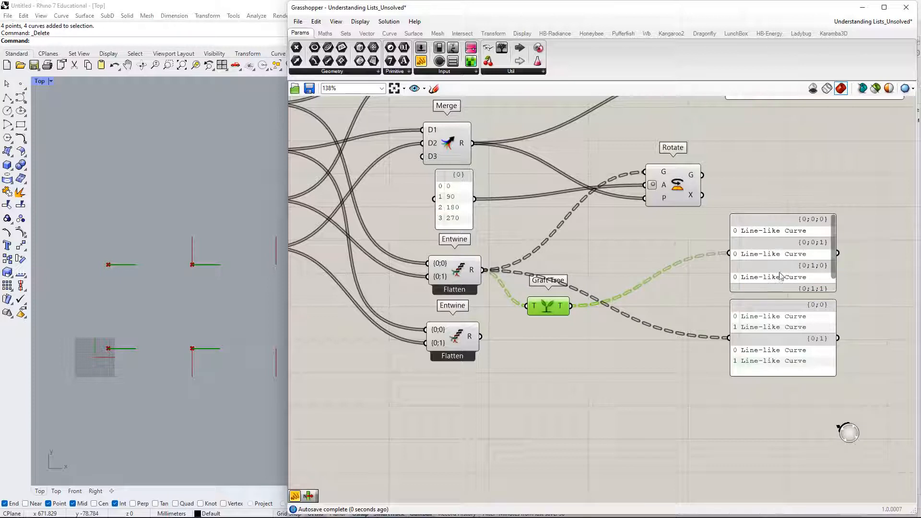
mouse_move(780, 276)
mouse_down()
mouse_move(785, 245)
mouse_move(791, 289)
mouse_up()
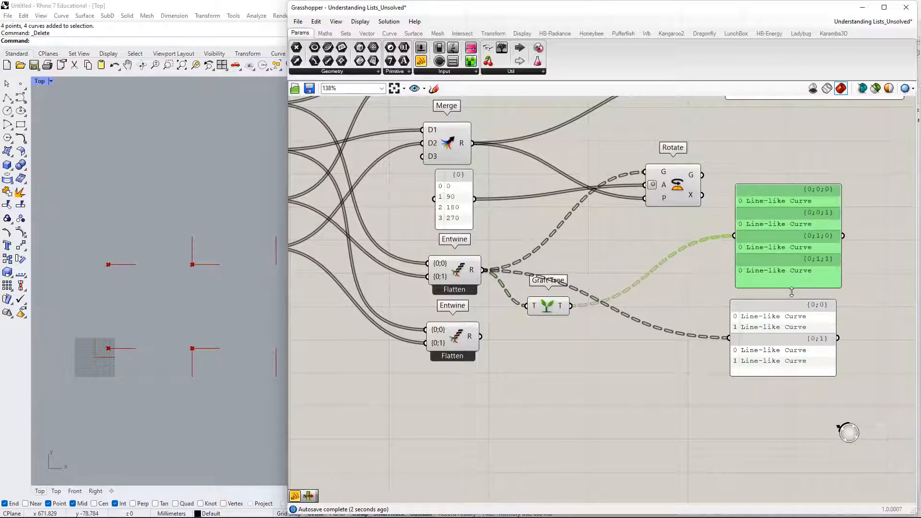
right_drag(791, 292, 781, 264)
drag(534, 278, 607, 233)
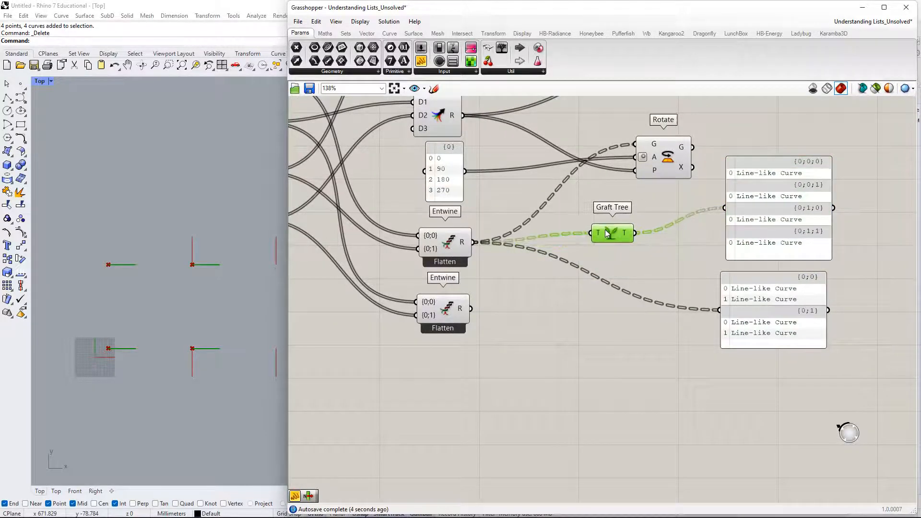
drag(727, 292, 737, 305)
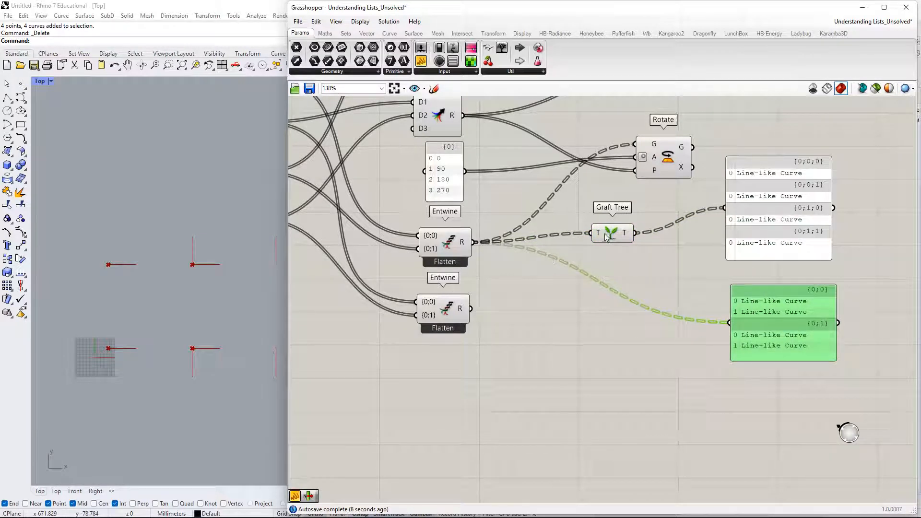
drag(607, 235, 616, 240)
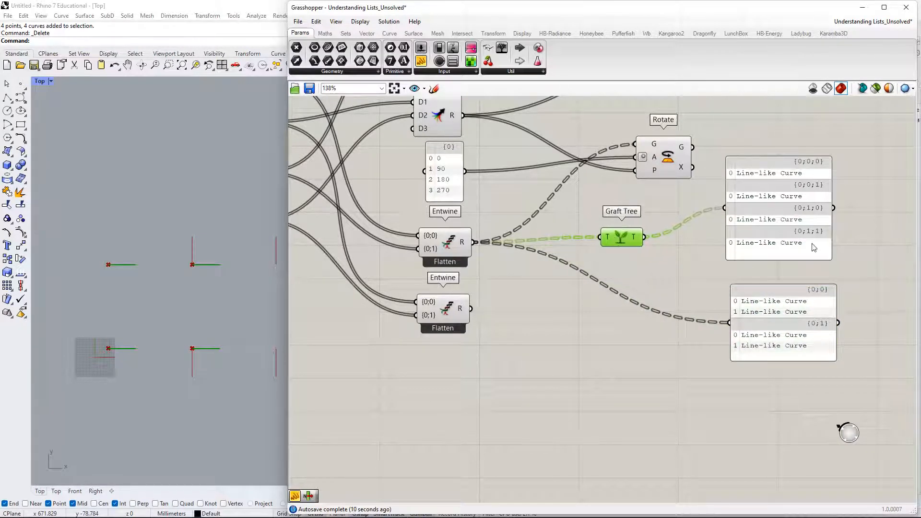
Select both curve panels and move them down and left, clear of the Rotate component.
drag(862, 285, 786, 210)
drag(886, 315, 797, 228)
drag(798, 231, 697, 303)
Wire the curve Entwine straight into the upper curve panel and place Graft Tree after that panel, fed by the panel's output.
drag(618, 240, 559, 250)
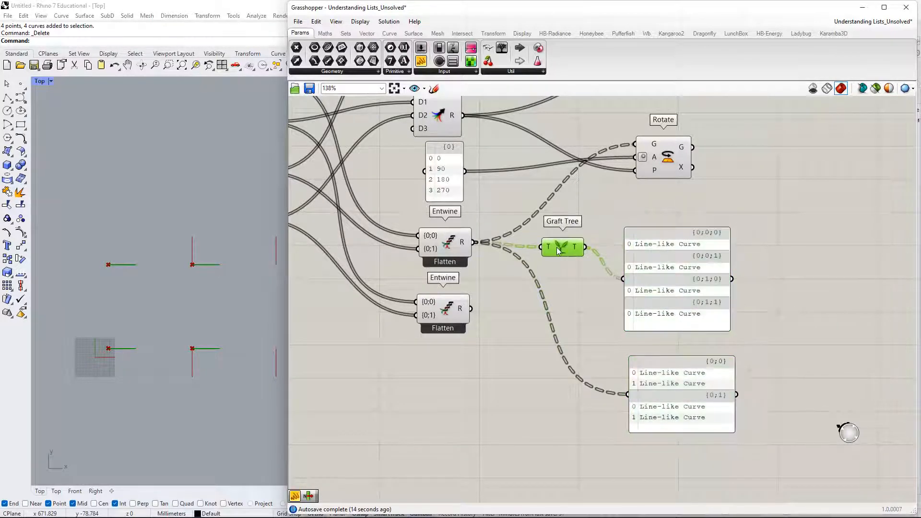
drag(475, 246, 623, 278)
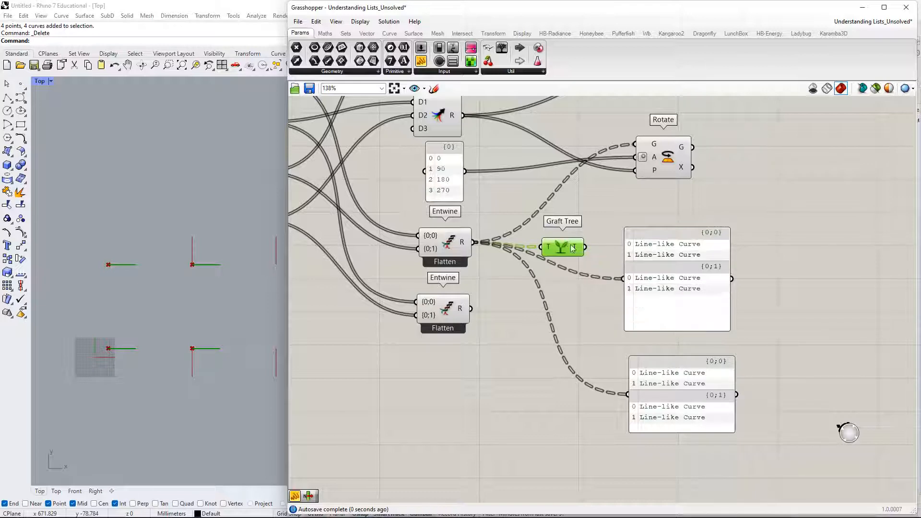
drag(561, 247, 829, 280)
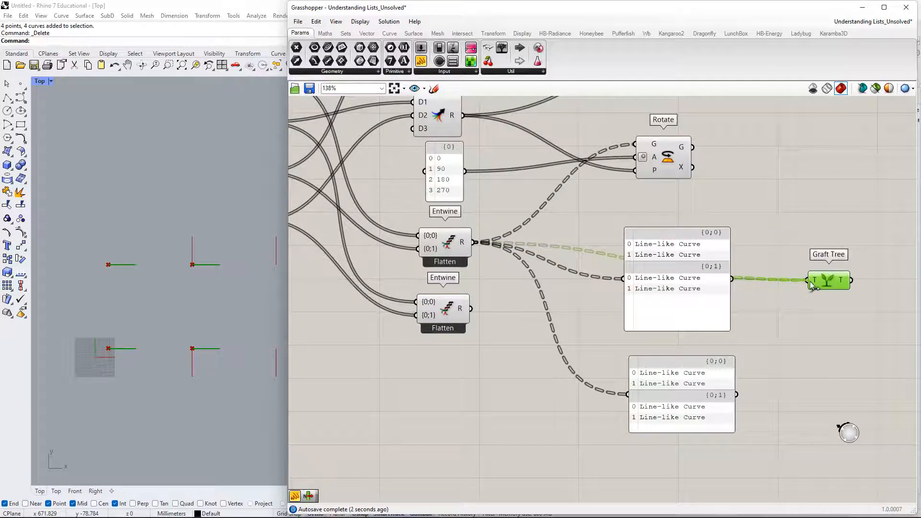
Add a new panel after Graft Tree, connect it to the grafted output, and enlarge it to show all the branches.
right_drag(773, 298, 617, 260)
double_click(797, 235)
text(")
key(Return)
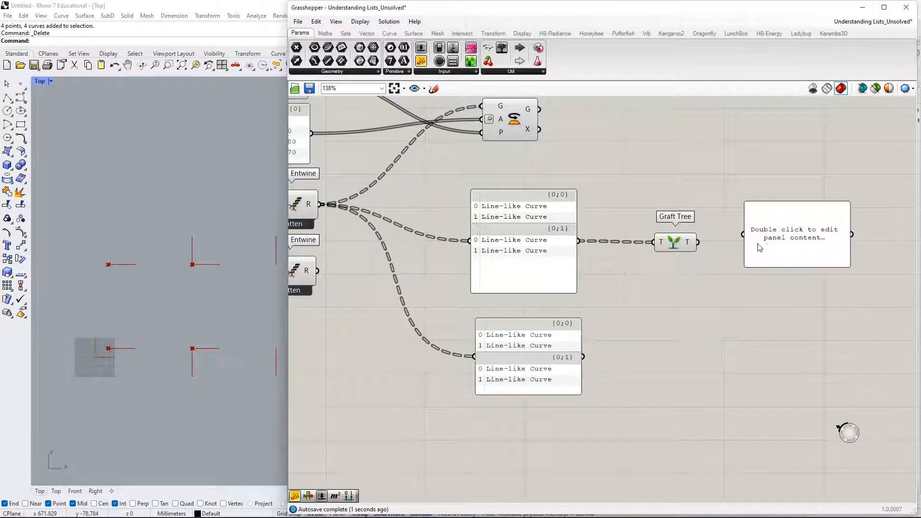
drag(746, 238, 703, 245)
drag(767, 246, 752, 254)
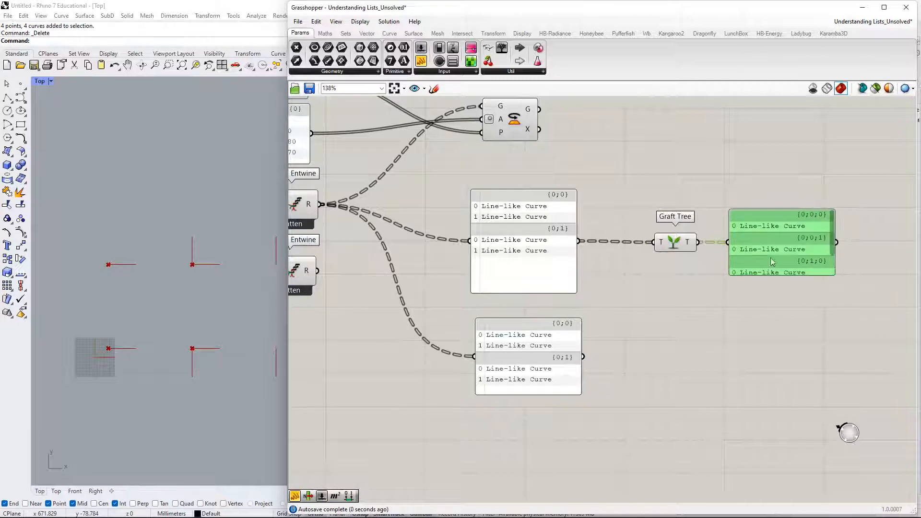
mouse_move(809, 279)
mouse_down()
mouse_move(810, 386)
mouse_move(814, 282)
mouse_move(811, 267)
mouse_move(801, 269)
mouse_up()
Move the Graft Tree and its result panel together closer to the upper curve panel.
drag(850, 299, 633, 184)
drag(774, 242, 717, 241)
right_drag(747, 257, 774, 238)
right_drag(560, 221, 595, 222)
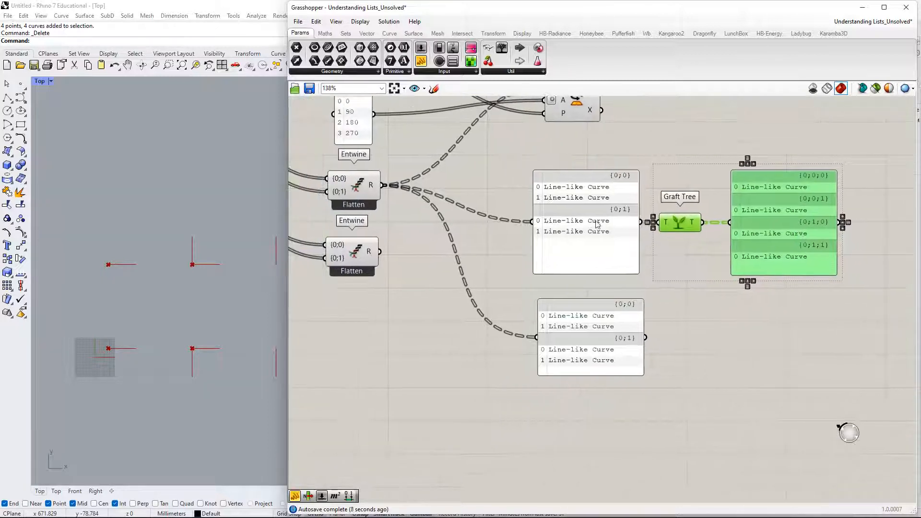
right_drag(542, 202, 581, 228)
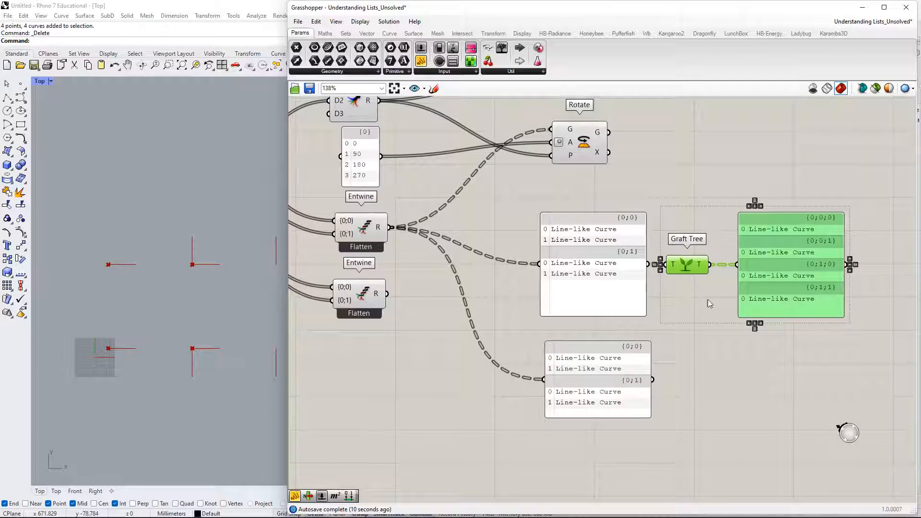
right_drag(726, 259, 703, 238)
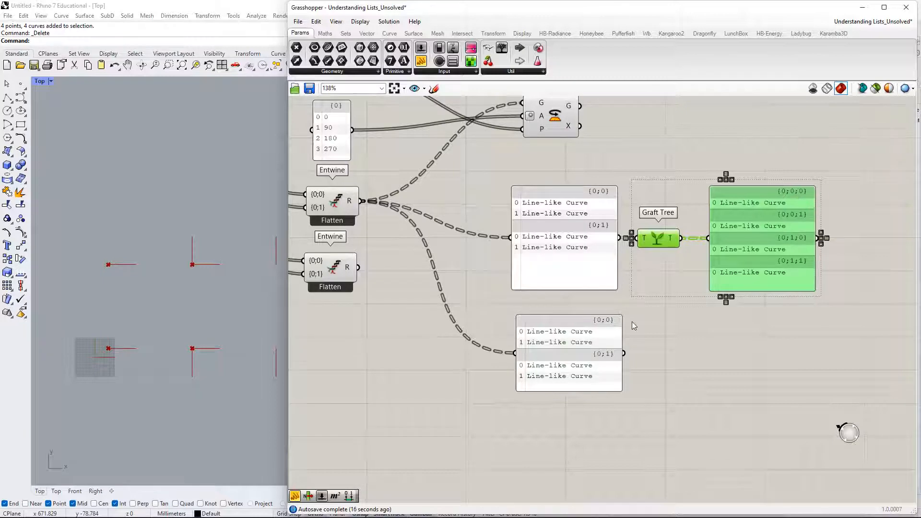
Duplicate the Graft Tree and its result panel below the originals and feed the copy from the lower curve panel.
right_drag(811, 261, 806, 210)
drag(647, 189, 656, 305)
click(707, 371)
drag(770, 333, 769, 331)
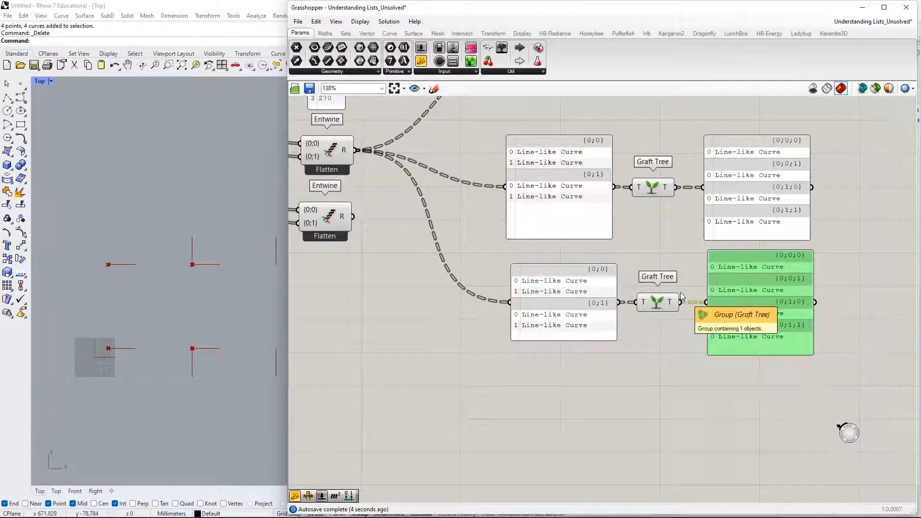
Line up the upper grafted panel with the lower one and move the Rotate component right, above the grafted panels.
drag(741, 221, 753, 216)
scroll(790, 197, down, 2)
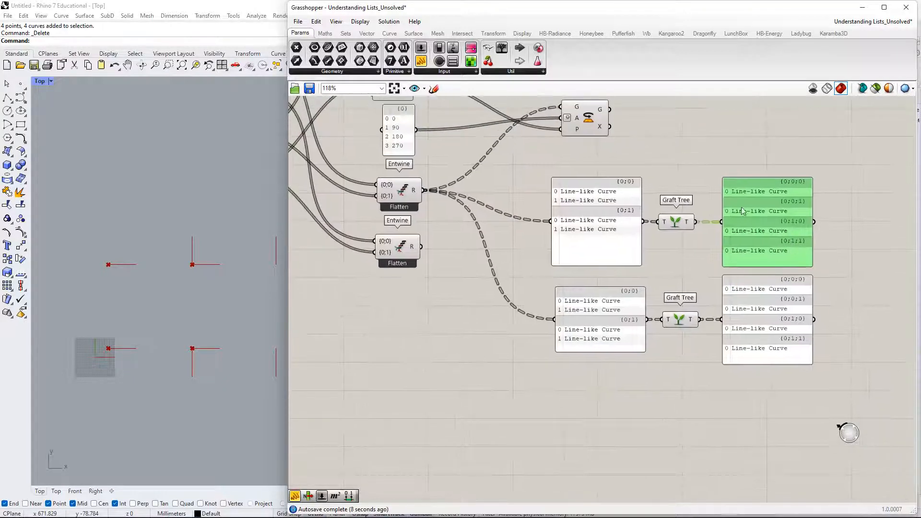
right_drag(728, 262, 717, 292)
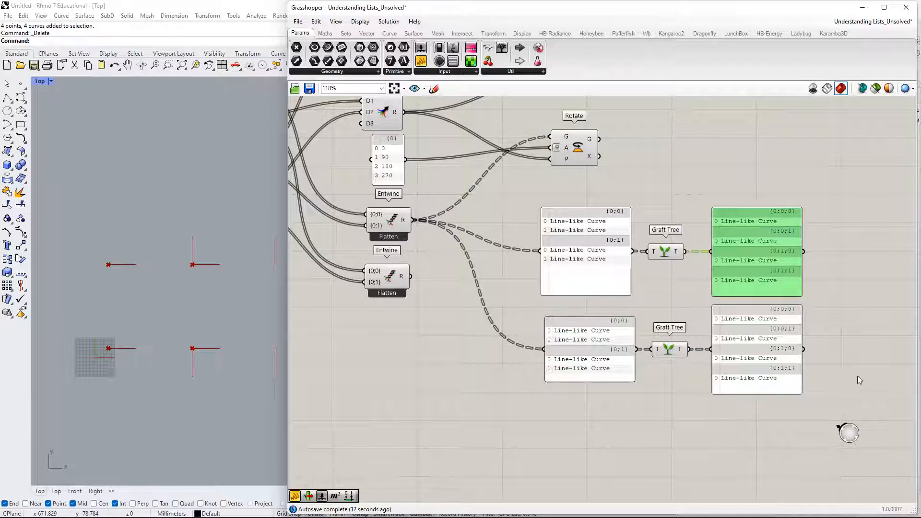
right_drag(514, 245, 424, 305)
drag(485, 207, 737, 196)
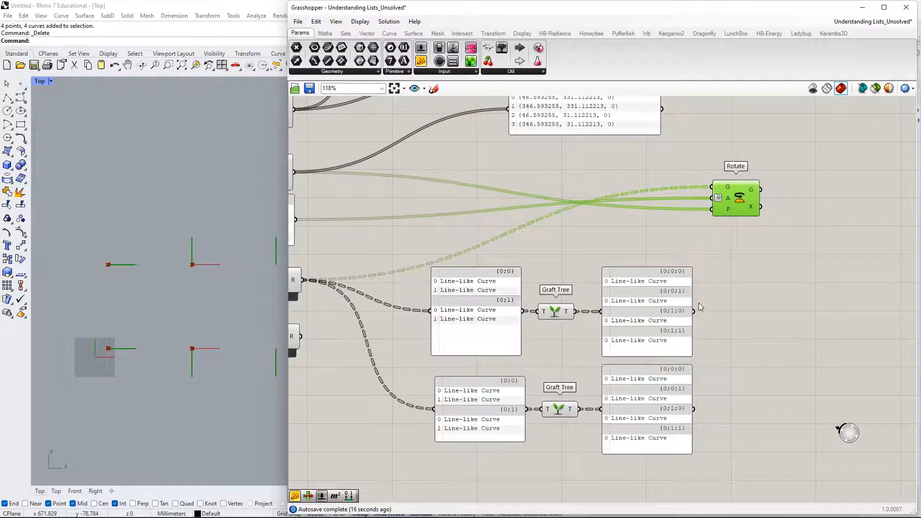
Feed Rotate's G input from the upper curve chain, ahead of the grafted panel, and move both grafted panels farther right.
drag(698, 309, 818, 196)
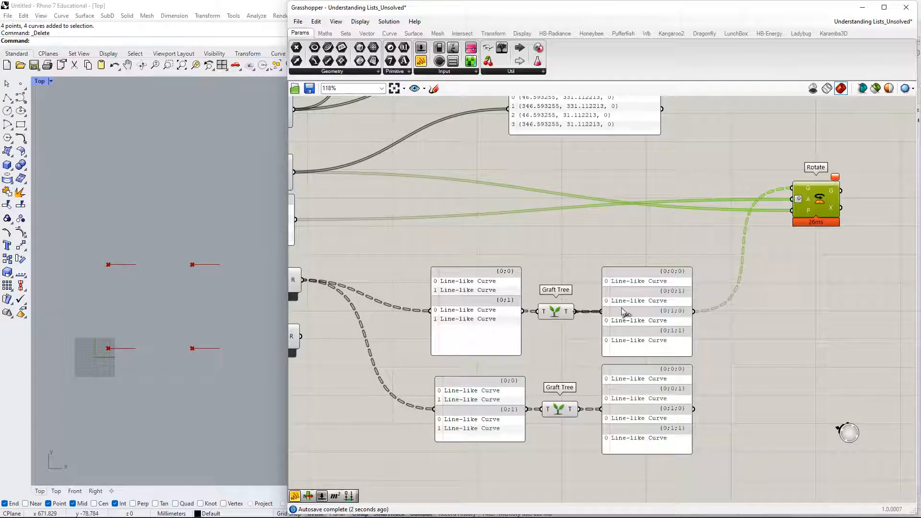
drag(621, 311, 790, 188)
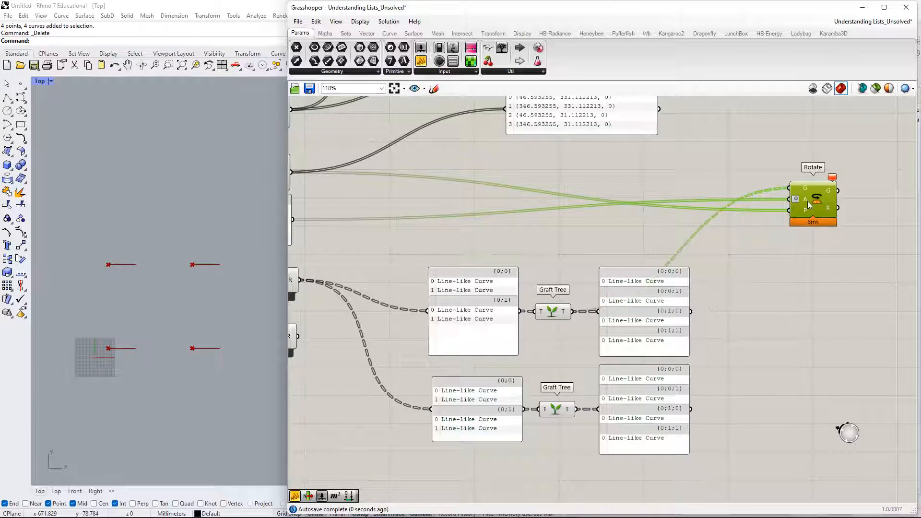
scroll(748, 216, down, 3)
drag(722, 311, 690, 371)
drag(680, 335, 778, 335)
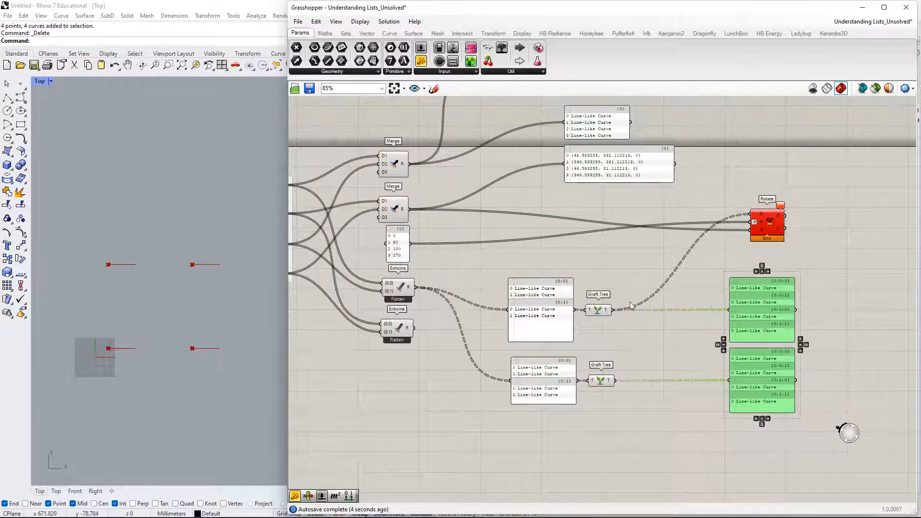
Disconnect the point Merge from Rotate's P input and read the error balloon on Rotate.
right_drag(631, 305, 697, 341)
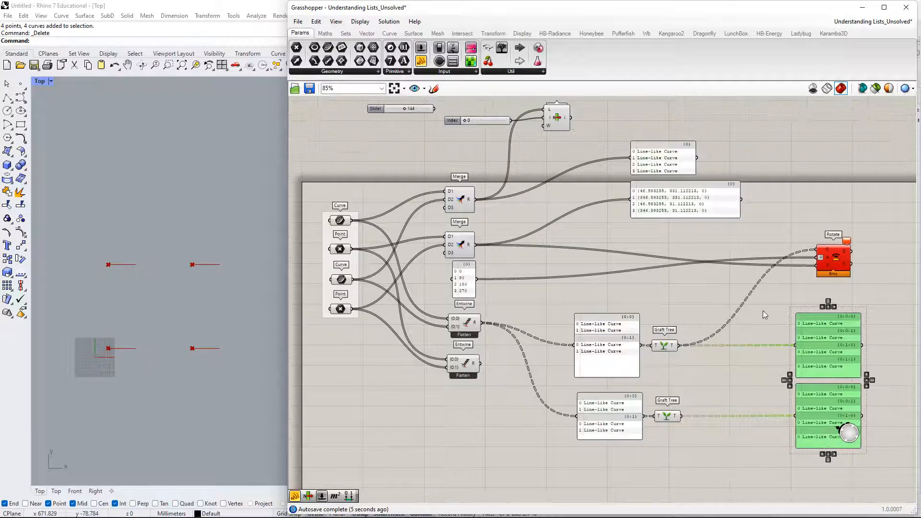
right_drag(763, 310, 683, 289)
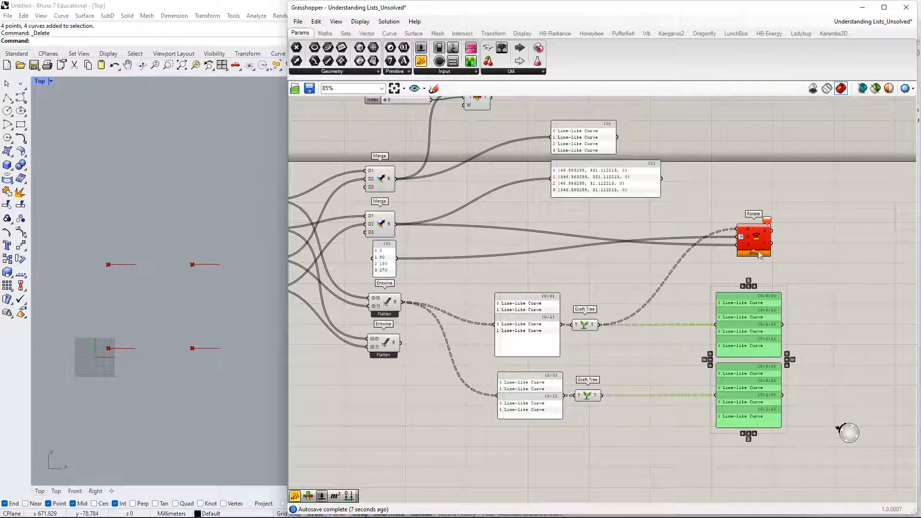
ctrl+drag(738, 246, 397, 224)
mouse_move(736, 229)
ctrl+mouse_down()
mouse_move(619, 288)
mouse_move(598, 325)
mouse_move(696, 245)
mouse_move(738, 229)
ctrl+mouse_up()
mouse_move(767, 224)
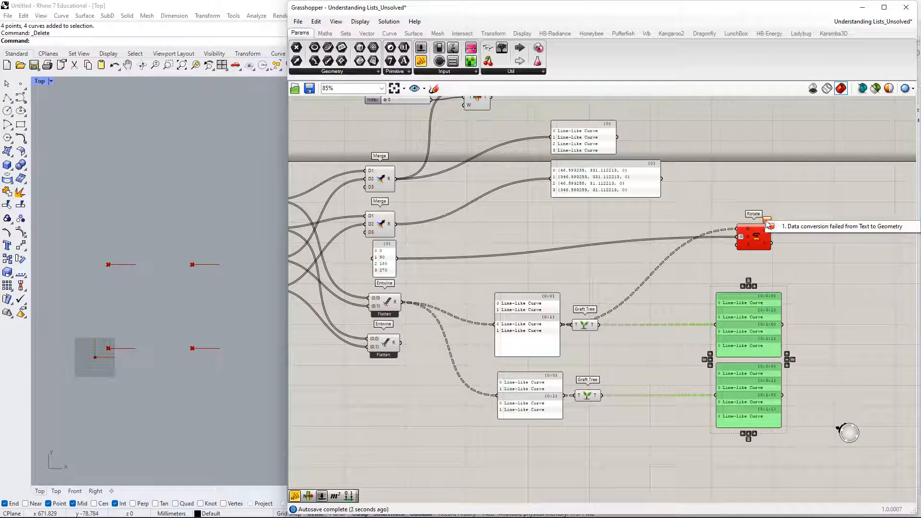
Move the upper curve panel up and left, and the lower curve panel with its Graft Tree down and left.
click(604, 277)
right_drag(604, 277, 637, 256)
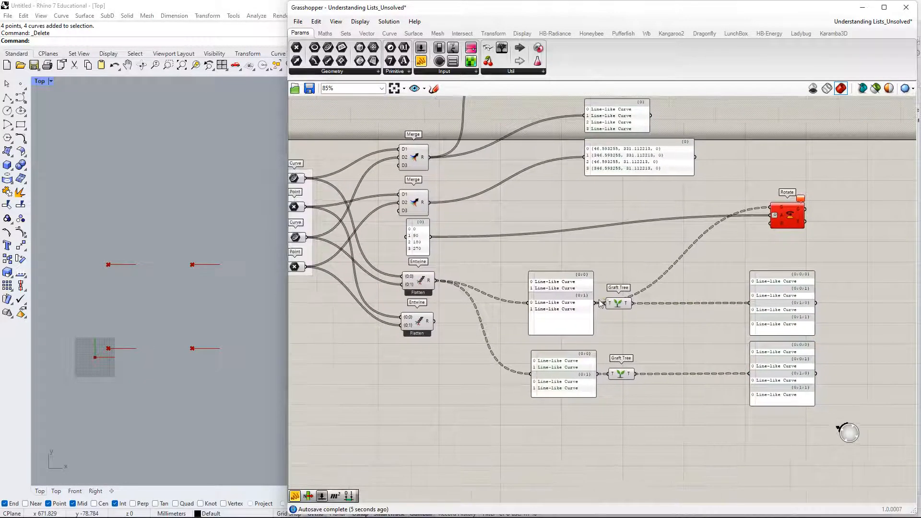
drag(581, 303, 550, 278)
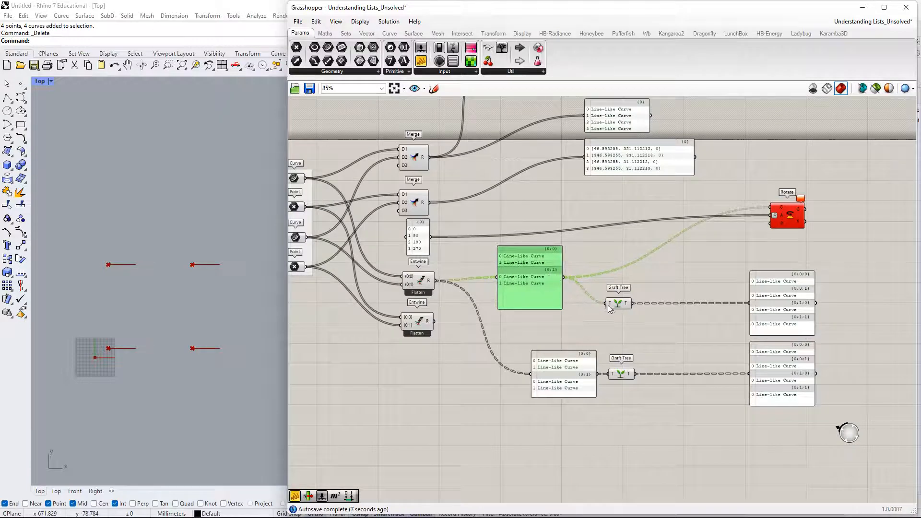
drag(589, 373, 592, 375)
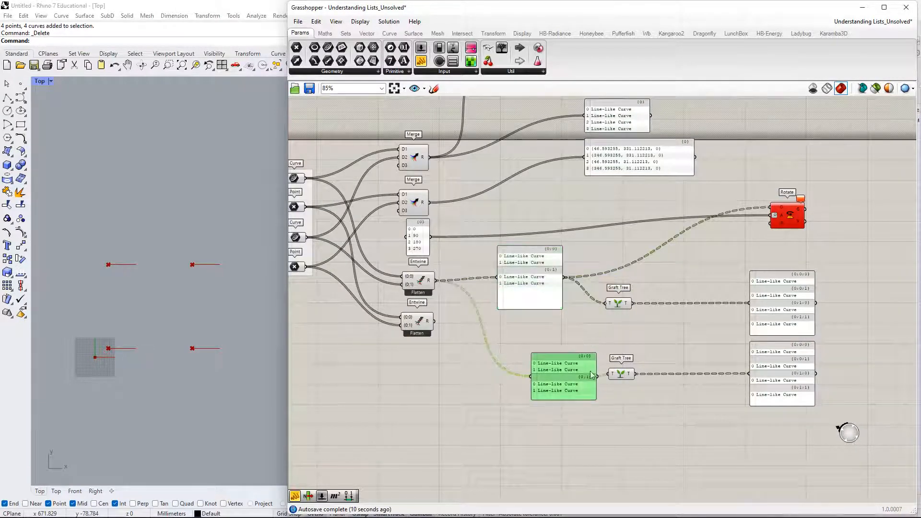
drag(653, 346, 511, 435)
drag(565, 391, 528, 417)
click(566, 394)
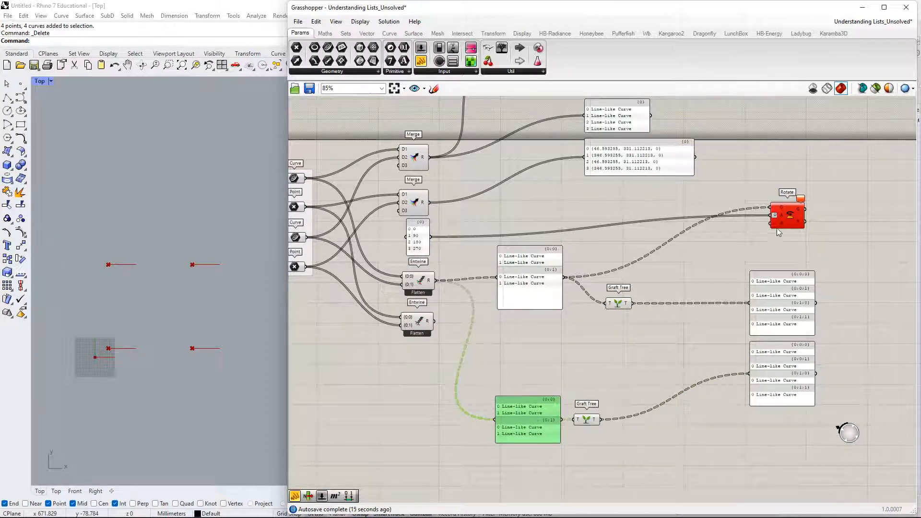
Wire the curve Entwine directly into the upper Graft Tree and the point Entwine directly into the lower Graft Tree.
mouse_move(781, 206)
drag(605, 304, 435, 281)
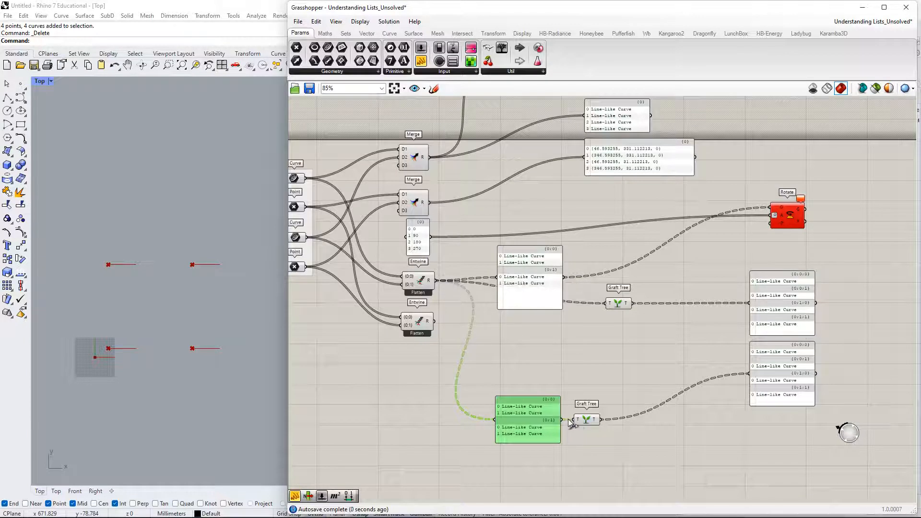
drag(572, 420, 434, 321)
Stack the two ungrafted curve panels one above the other beside the Entwine components.
drag(549, 412, 542, 346)
drag(531, 306, 524, 310)
drag(581, 353, 546, 255)
Connect the curve Graft Tree's output to Rotate's G input and place the point Graft Tree directly beneath the curve one.
drag(621, 305, 772, 207)
right_drag(752, 264, 645, 256)
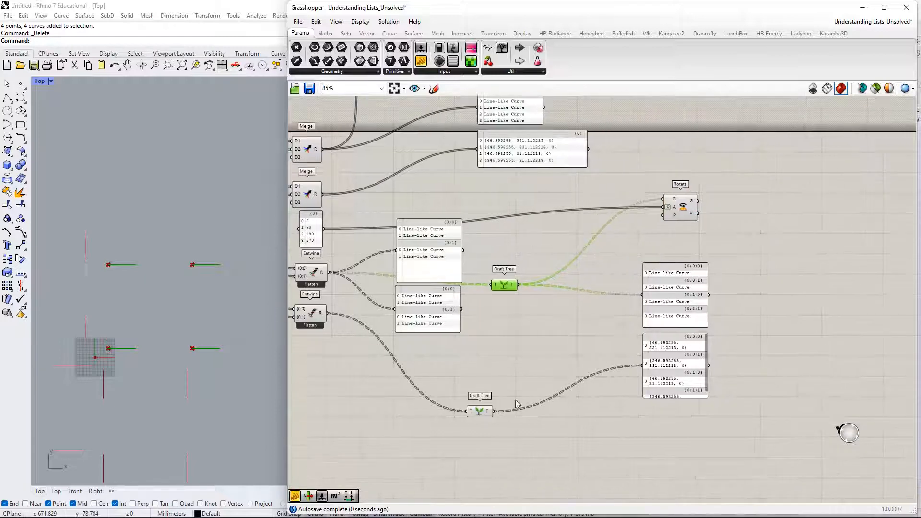
drag(484, 413, 513, 353)
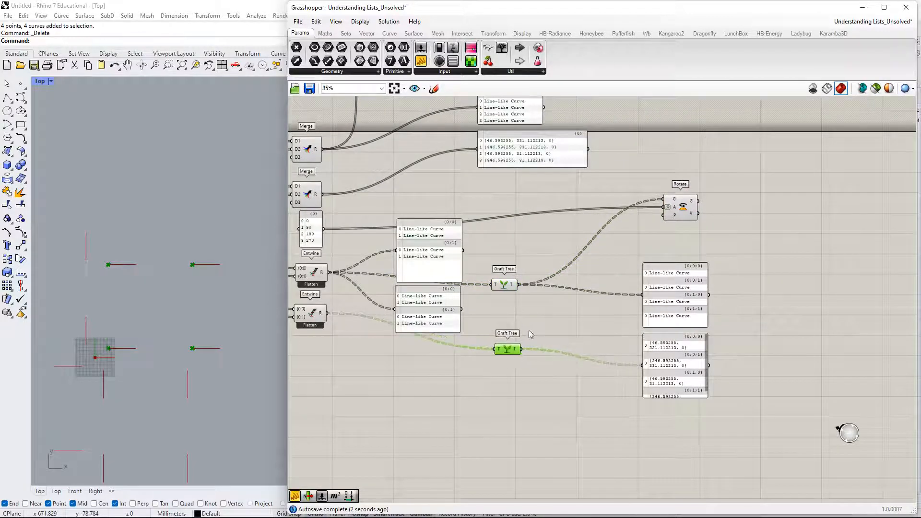
Connect the lower Merge's point output to Rotate's P input and select Rotate to highlight its geometry in the viewport.
right_drag(639, 233, 678, 234)
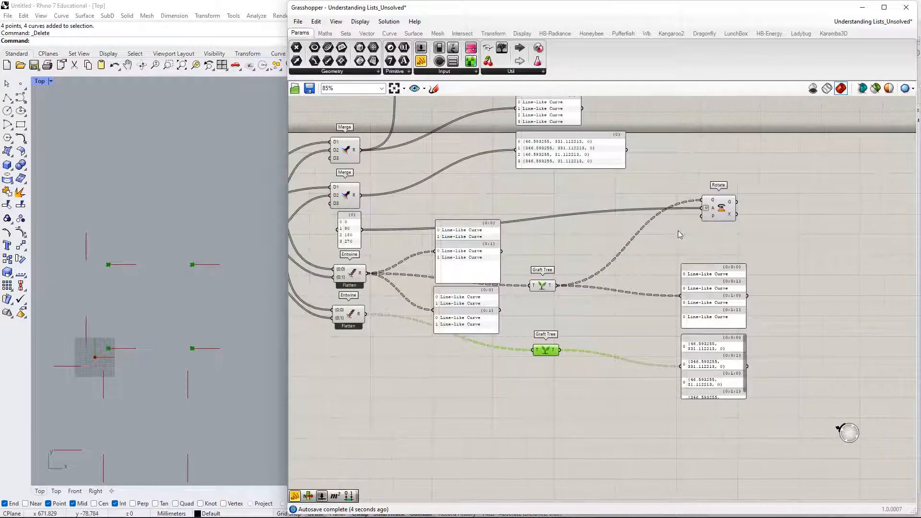
drag(702, 216, 362, 195)
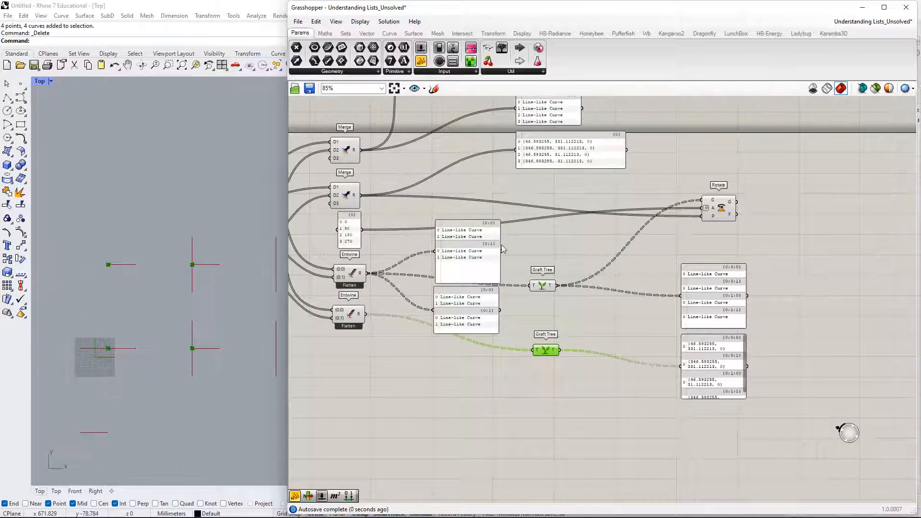
click(713, 201)
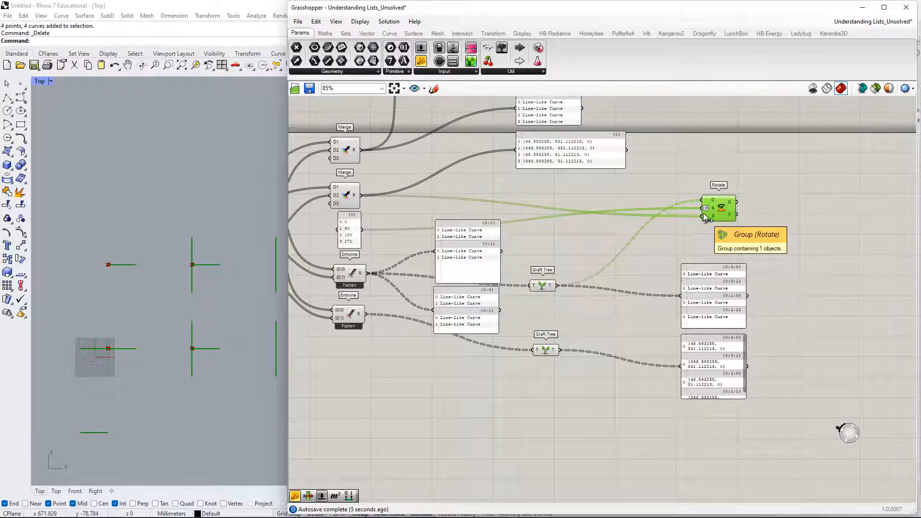
right_drag(641, 266, 572, 325)
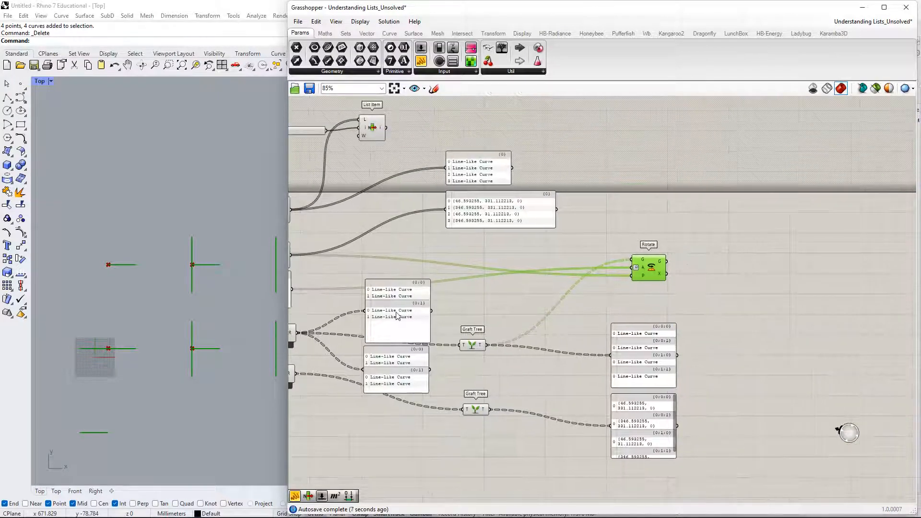
right_drag(676, 280, 740, 279)
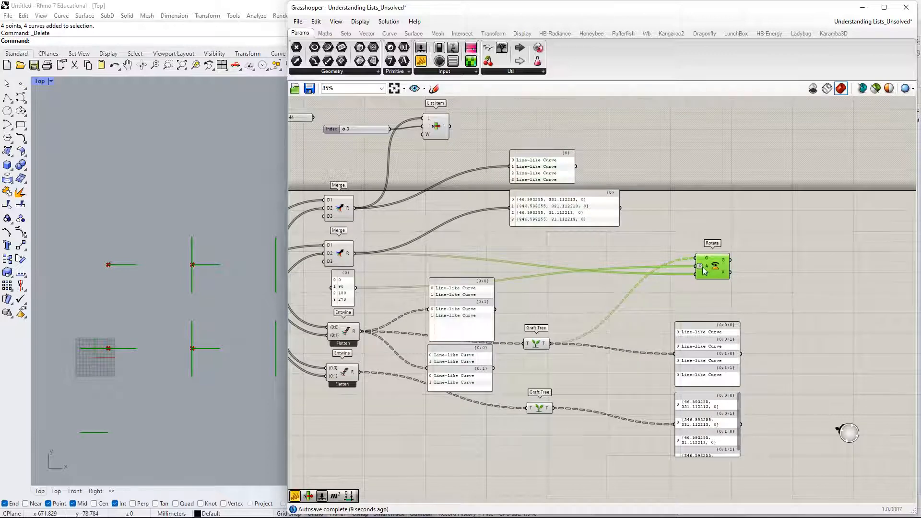
Widen the grafted point panel so that each point's coordinates fit on one line.
scroll(705, 272, down, 3)
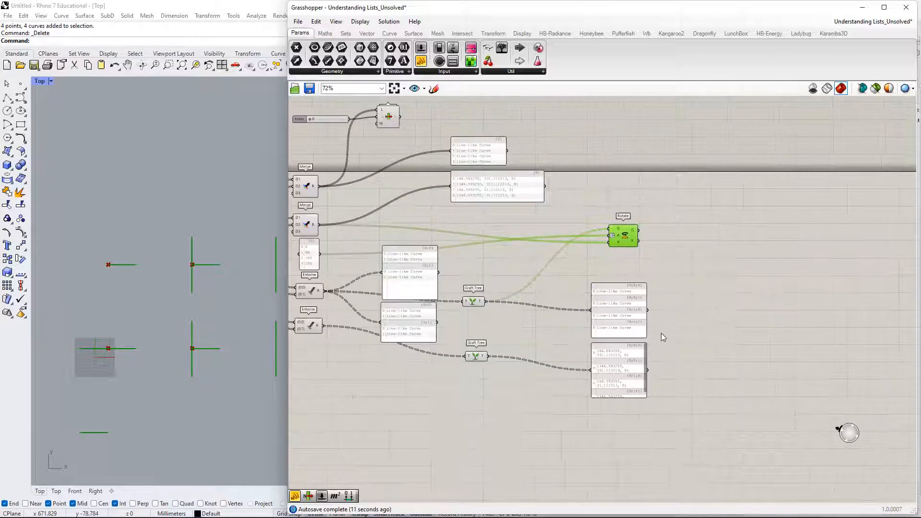
right_drag(661, 333, 626, 307)
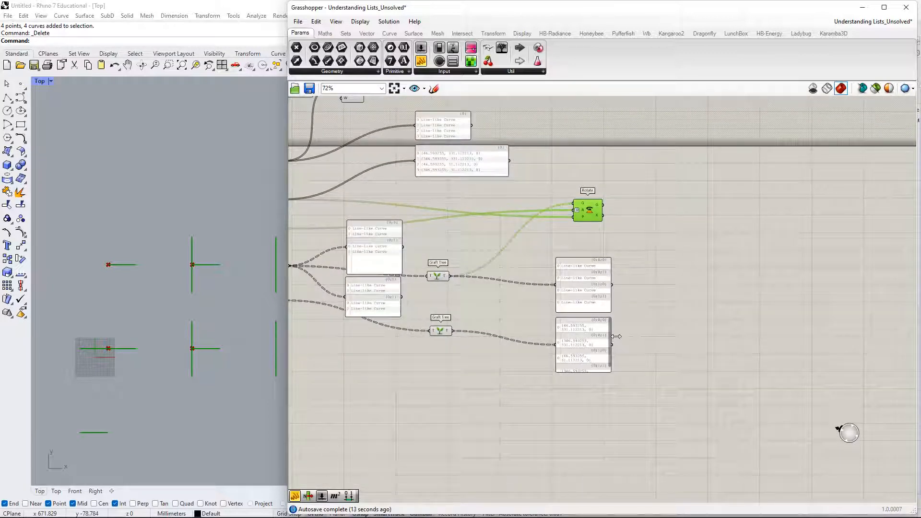
drag(616, 336, 767, 336)
Move the angle panel with 0, 90, 180 and 270 away from the Merge components and place it just up and left of Rotate.
scroll(542, 265, up, 2)
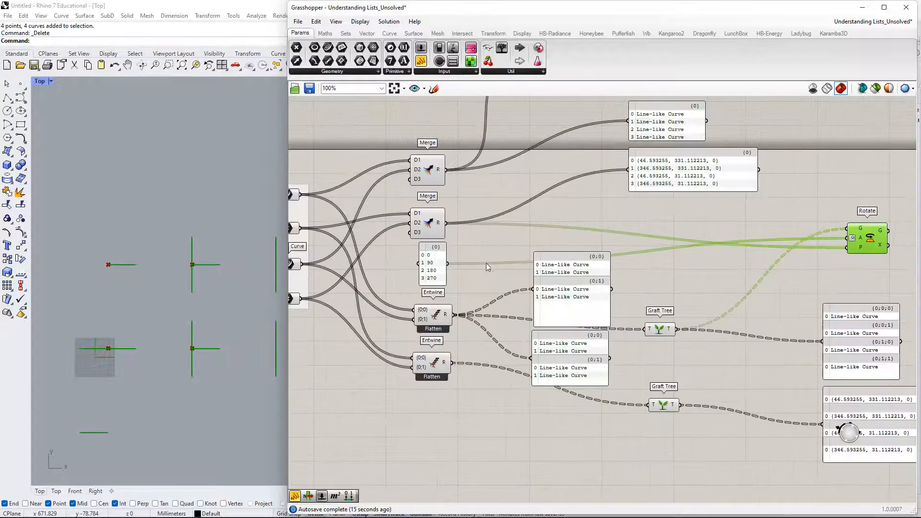
drag(439, 268, 704, 273)
right_drag(703, 273, 486, 213)
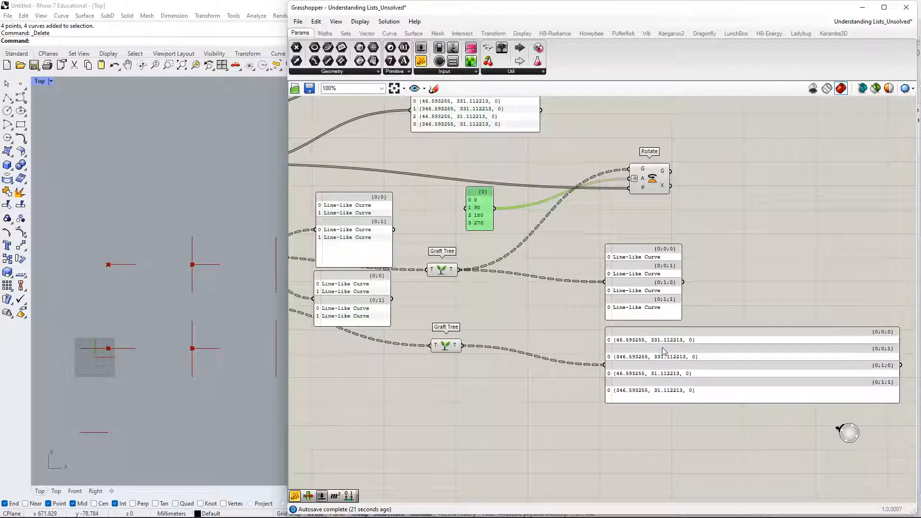
scroll(463, 301, down, 1)
right_drag(528, 250, 453, 374)
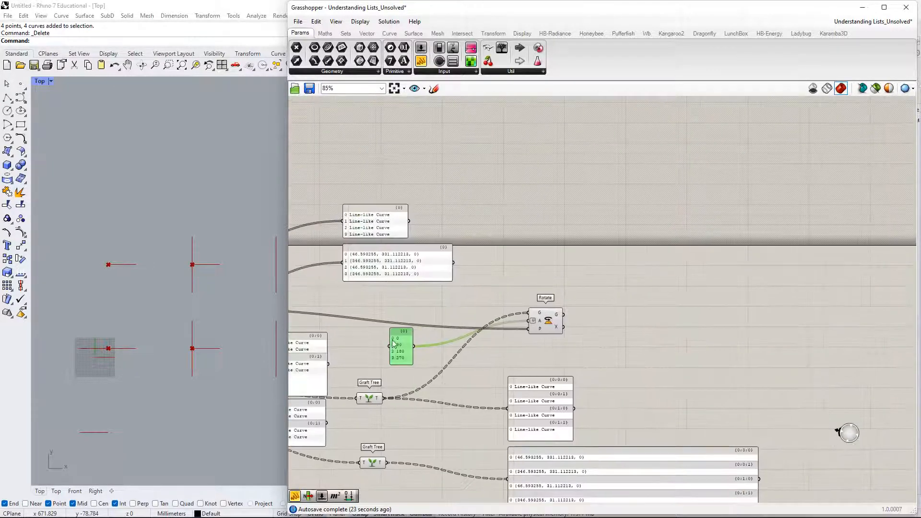
drag(408, 348, 474, 308)
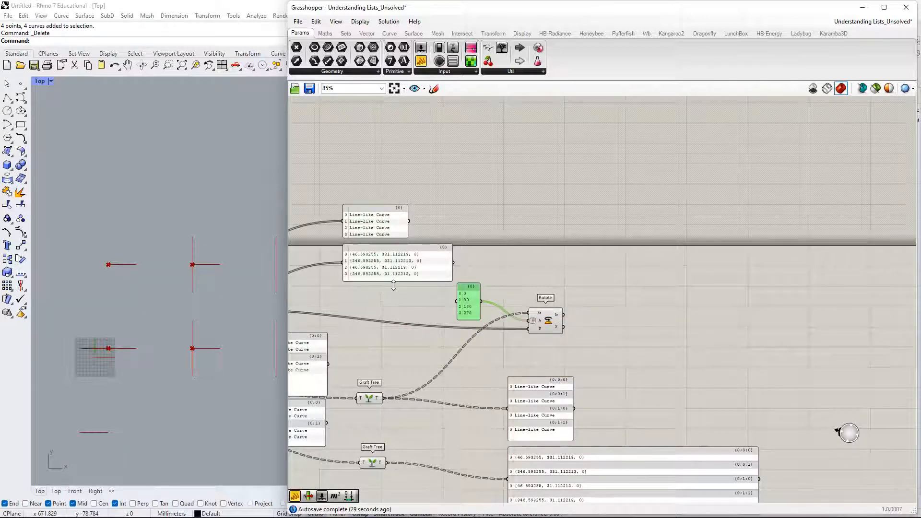
Move the two panels fed by the Merge components together up into the group above the Rotate definition.
right_drag(647, 404, 677, 303)
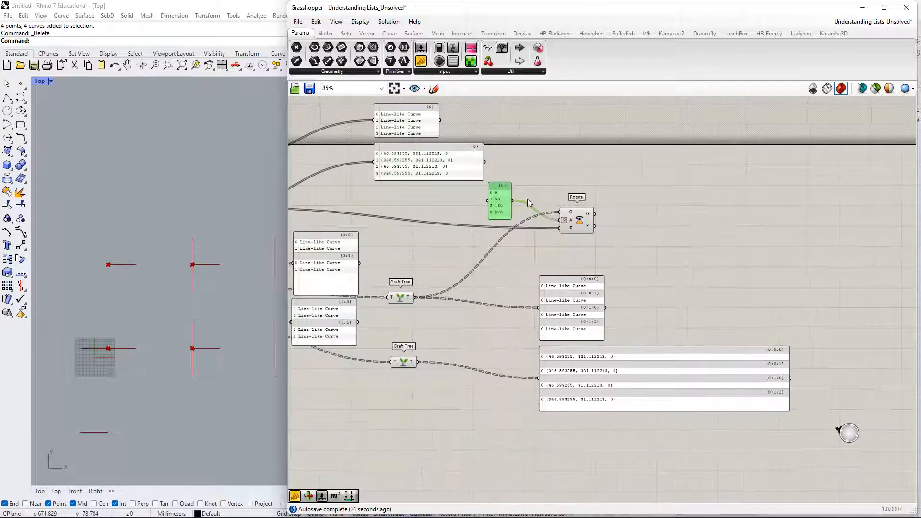
right_drag(528, 201, 550, 260)
drag(528, 251, 549, 231)
right_drag(540, 240, 554, 272)
drag(535, 284, 457, 142)
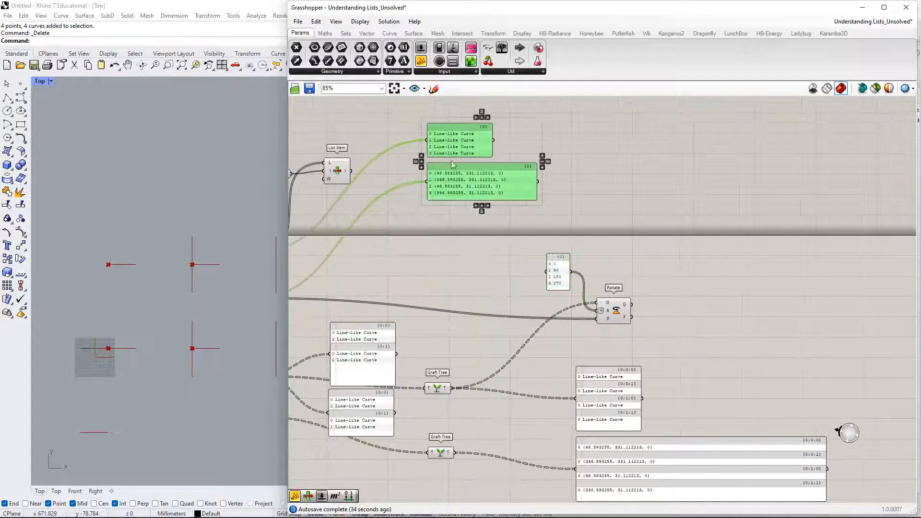
Shift the upper ungrafted curve panel slightly up, clear of the wire running into the curve Graft Tree.
right_drag(632, 305, 603, 245)
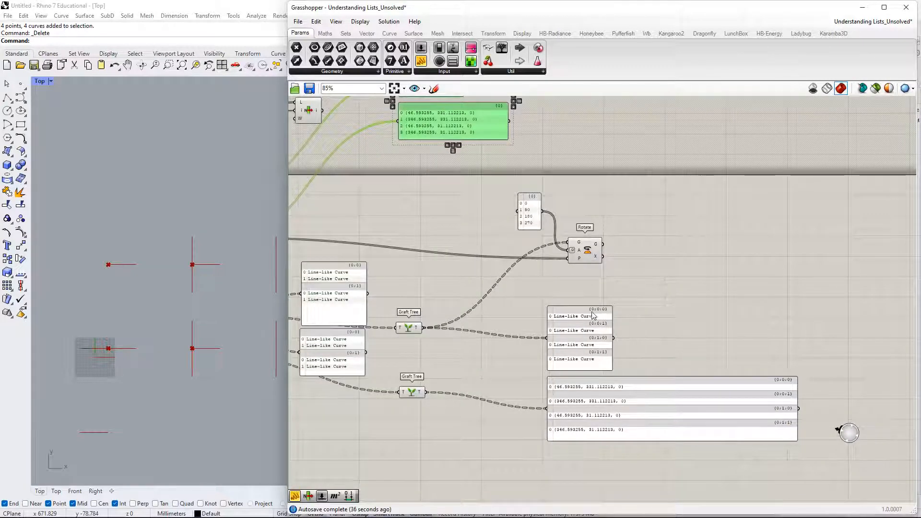
right_drag(592, 309, 635, 269)
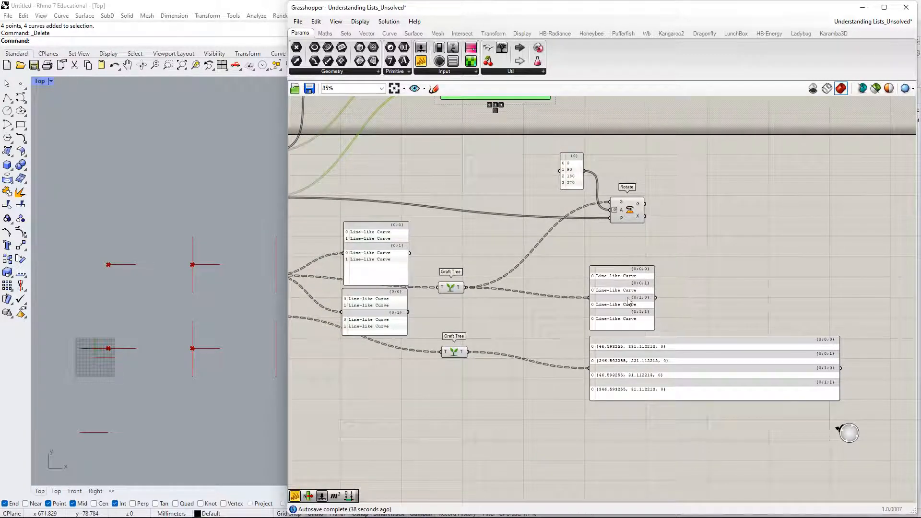
click(384, 268)
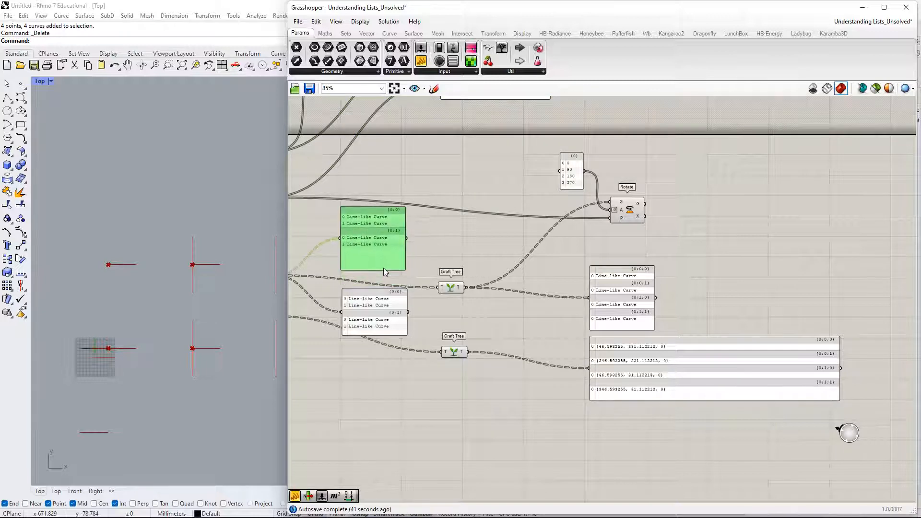
Place the angle panel beneath Rotate, directly above the grafted curve panel, to compare its list with the grafted branches.
right_drag(711, 292, 564, 273)
scroll(474, 242, up, 3)
right_drag(407, 153, 432, 186)
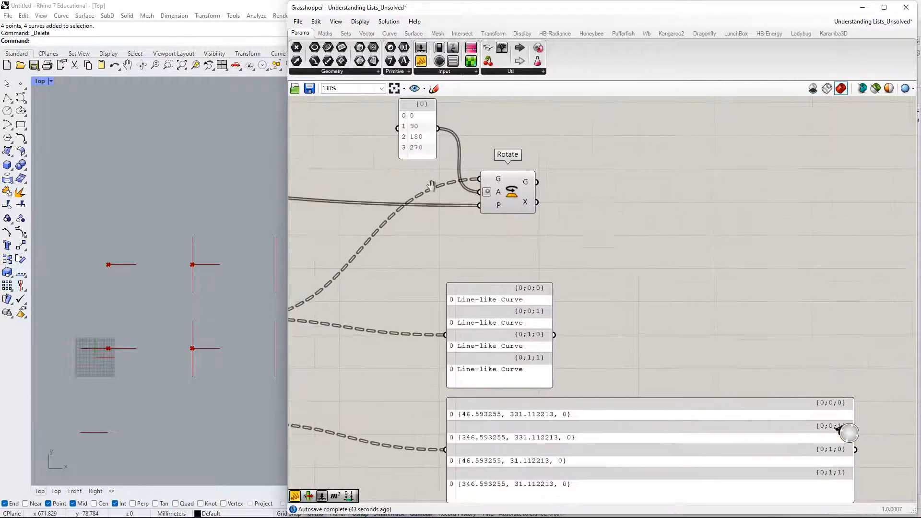
drag(417, 142, 463, 261)
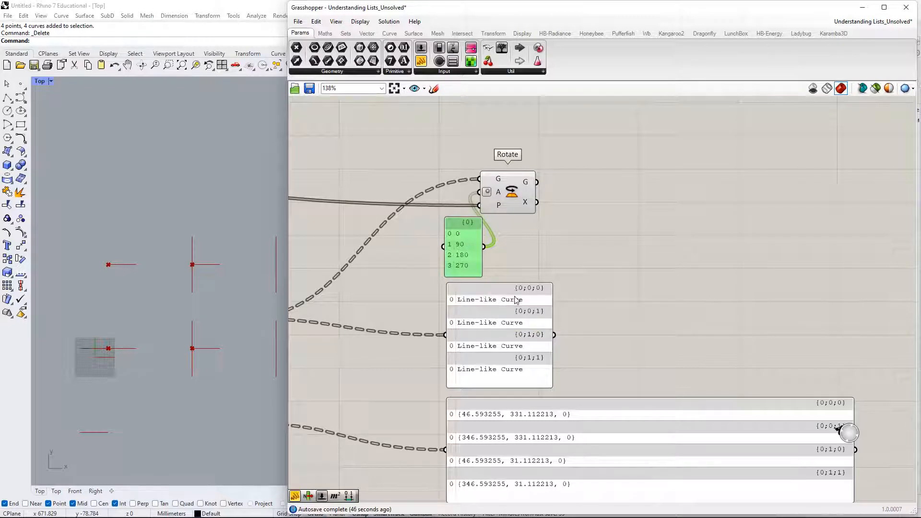
right_drag(528, 387, 541, 355)
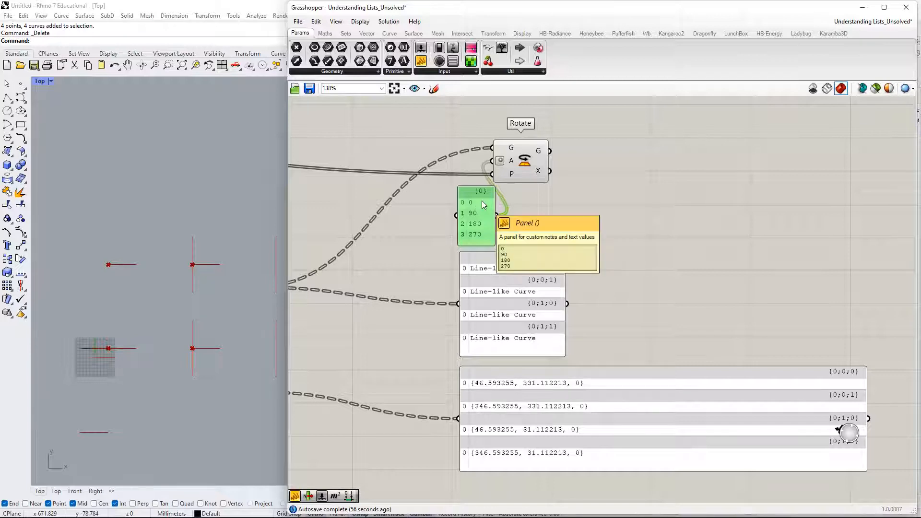
Move the curve Entwine component slightly up, away from the point Entwine.
scroll(595, 283, down, 3)
right_drag(466, 309, 753, 358)
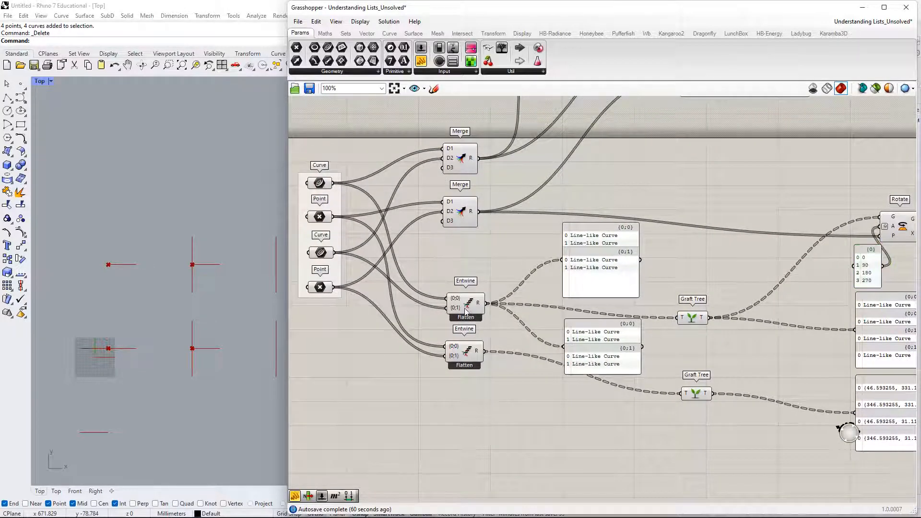
drag(464, 308, 466, 289)
Move the grafted curve and point panels together closer to their Graft Tree components.
right_drag(746, 327, 578, 315)
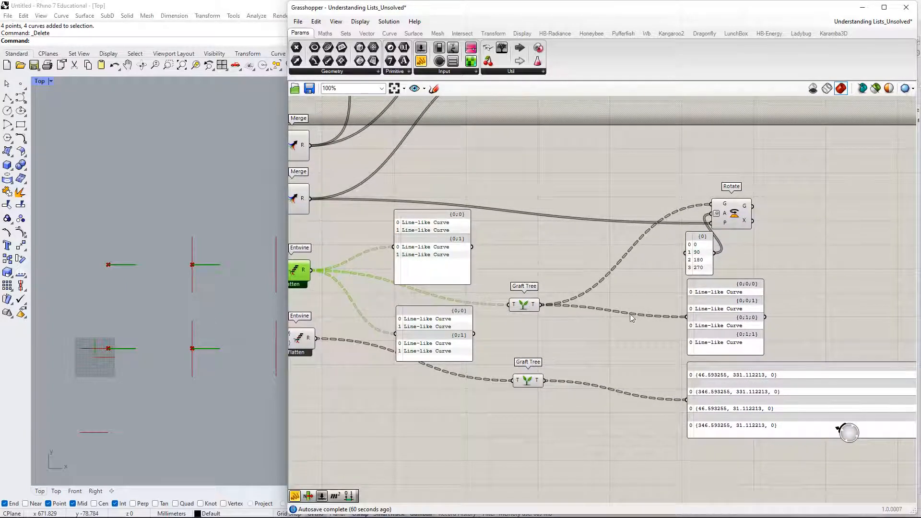
drag(796, 327, 667, 383)
drag(715, 341, 639, 347)
click(731, 308)
right_drag(818, 384, 759, 337)
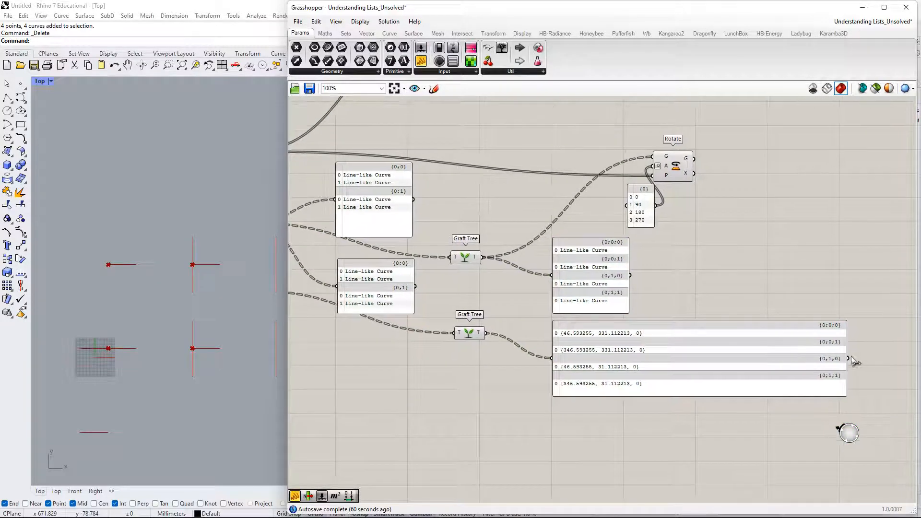
Narrow the grafted point panel to fit its coordinates and lower the point Graft Tree level with it.
drag(847, 359, 684, 358)
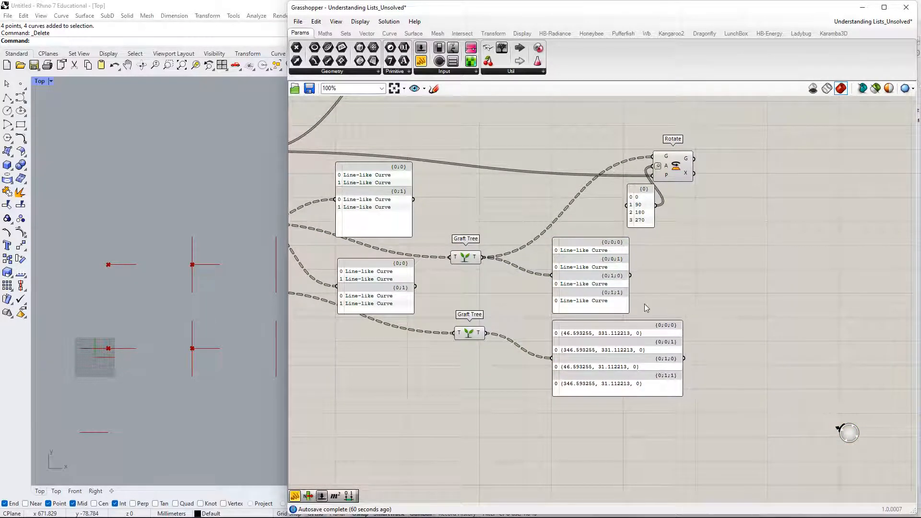
right_drag(431, 359, 499, 375)
drag(539, 355, 541, 379)
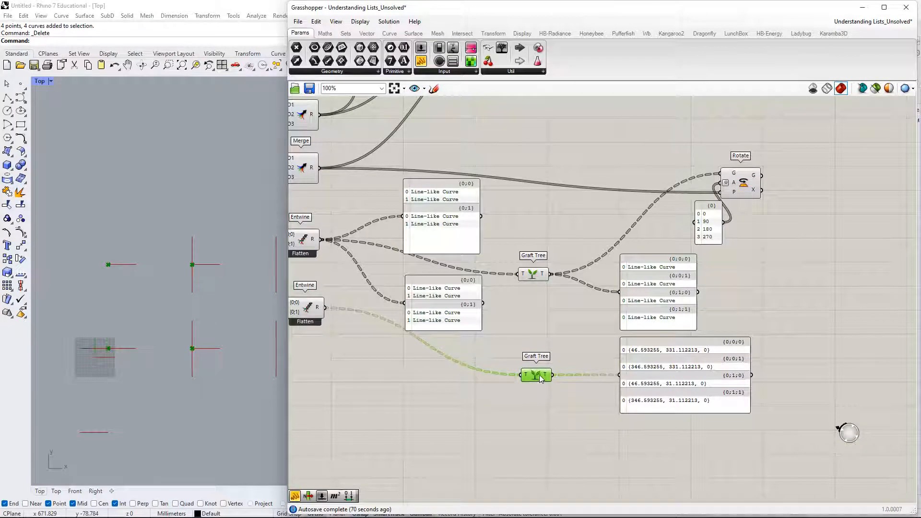
Place the angle panel up and left of Rotate and shift the curve Graft Tree slightly up.
right_drag(660, 291, 584, 285)
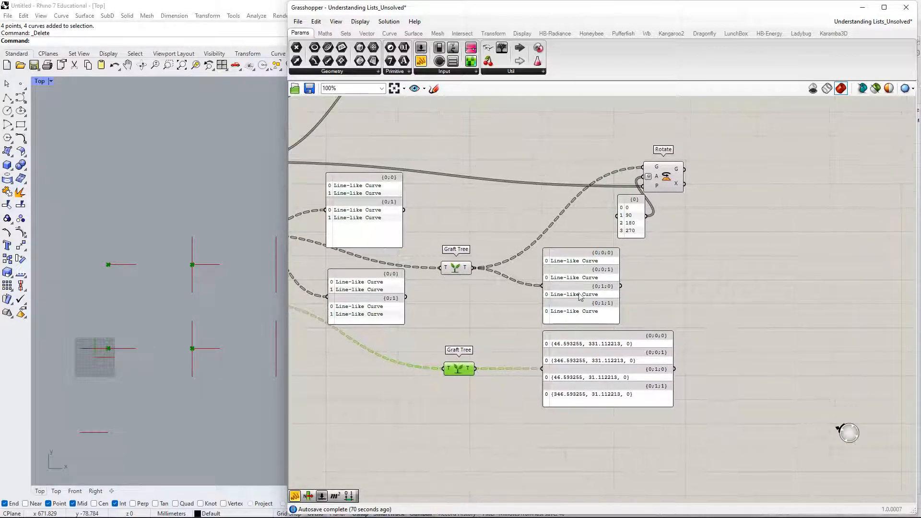
right_drag(675, 283, 635, 337)
drag(586, 272, 498, 203)
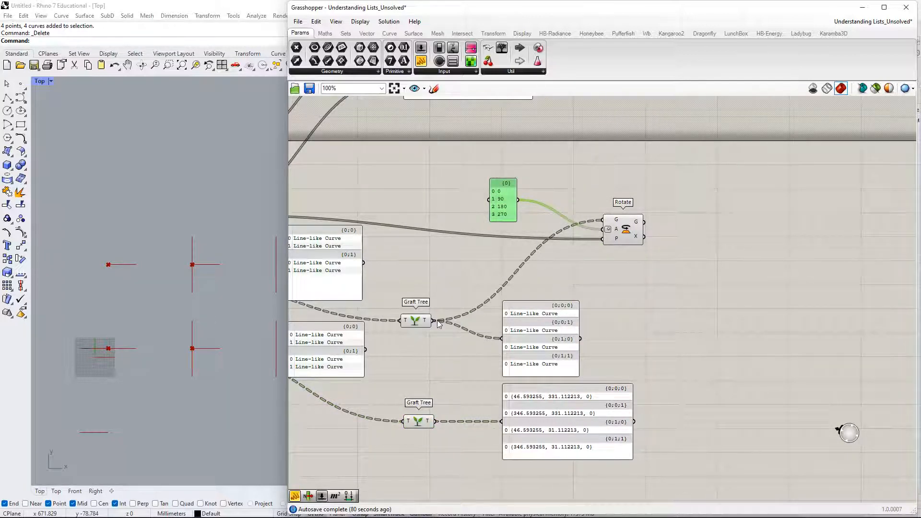
drag(418, 321, 421, 309)
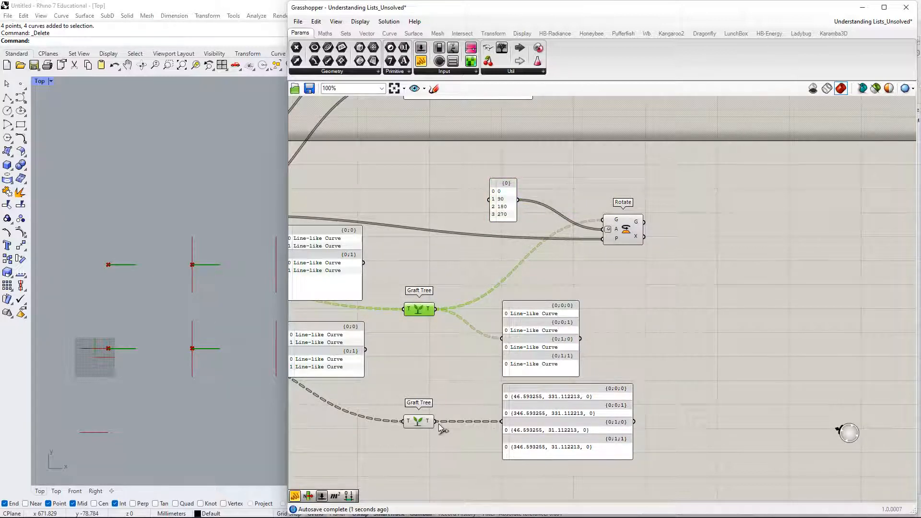
Connect the point Graft Tree's output to Rotate's P input in place of the Merge wire, and select Rotate to highlight the rotated curves.
drag(435, 422, 603, 239)
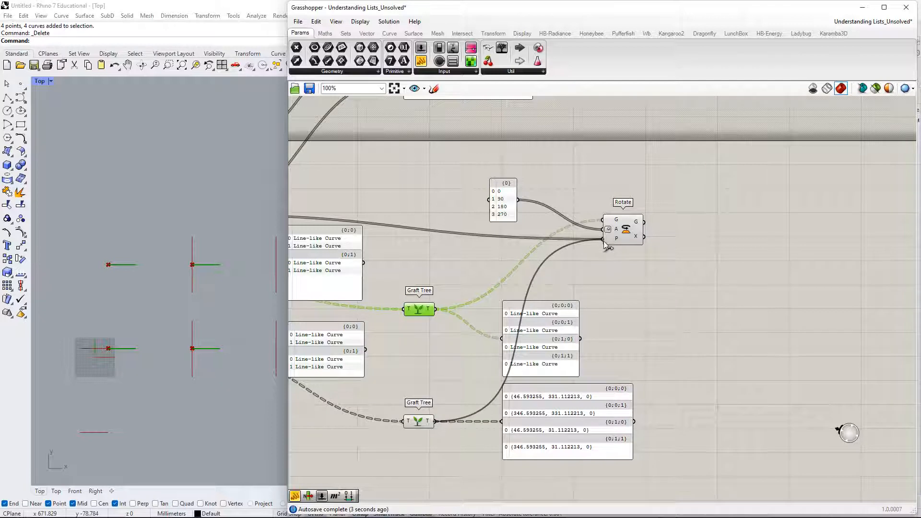
drag(563, 426, 563, 449)
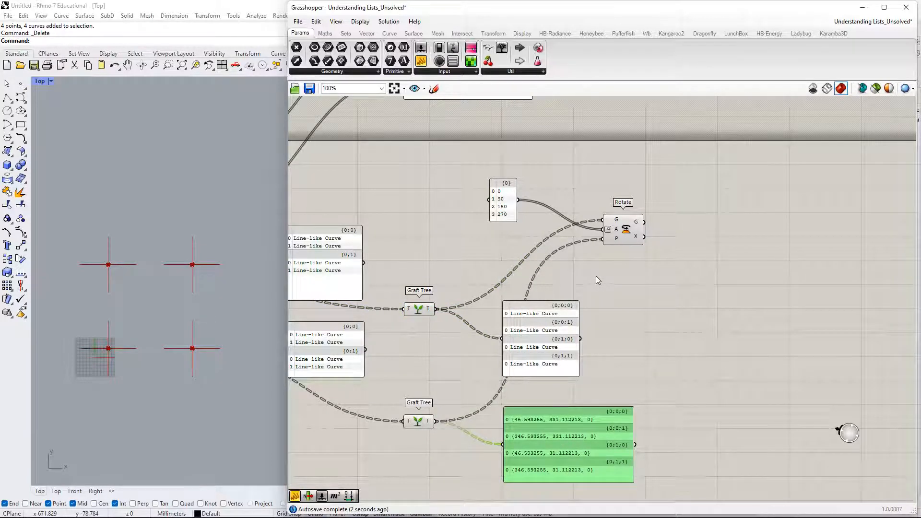
right_drag(596, 275, 618, 283)
scroll(154, 310, up, 1)
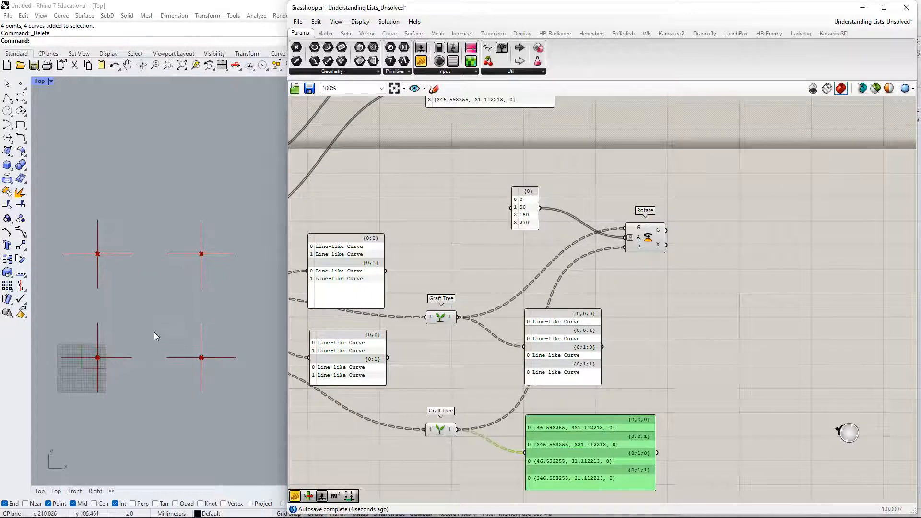
scroll(154, 332, up, 1)
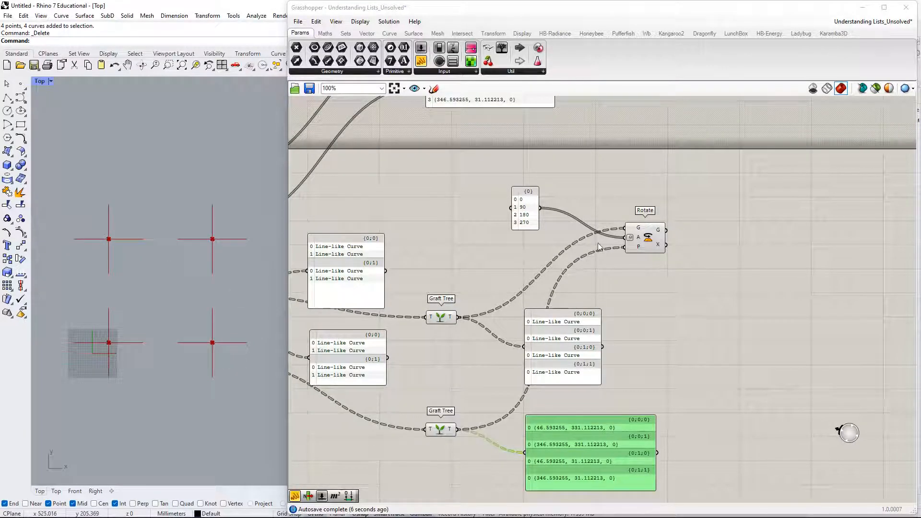
click(649, 239)
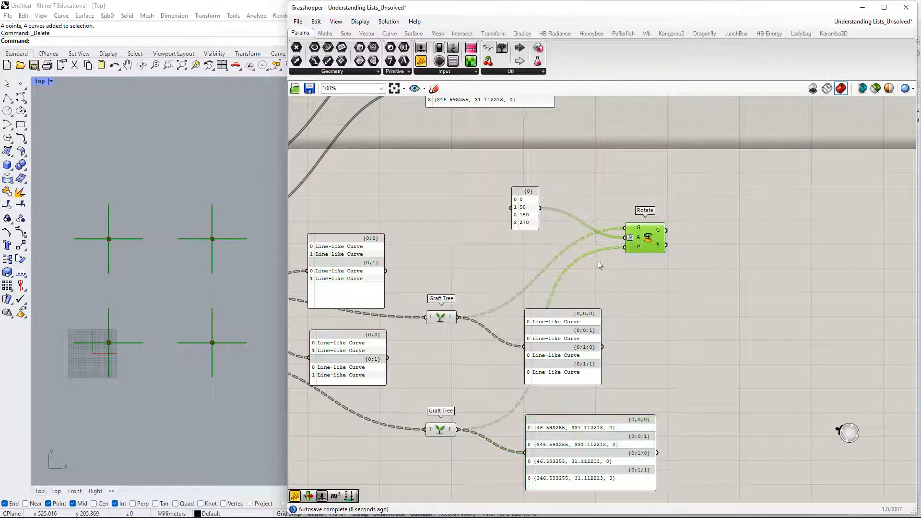
Move the grafted curve panel beneath Rotate and stack the grafted point panel directly below it.
right_drag(639, 258, 557, 287)
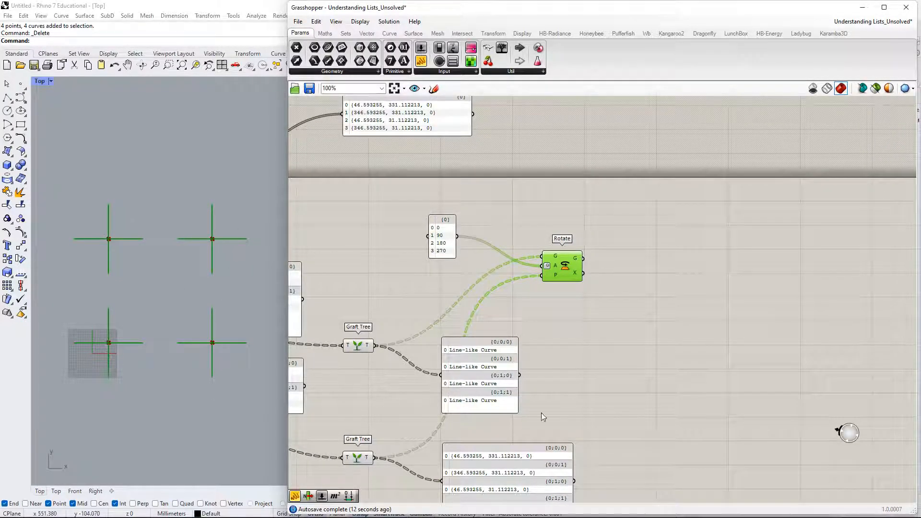
right_drag(632, 416, 646, 311)
drag(502, 271, 600, 241)
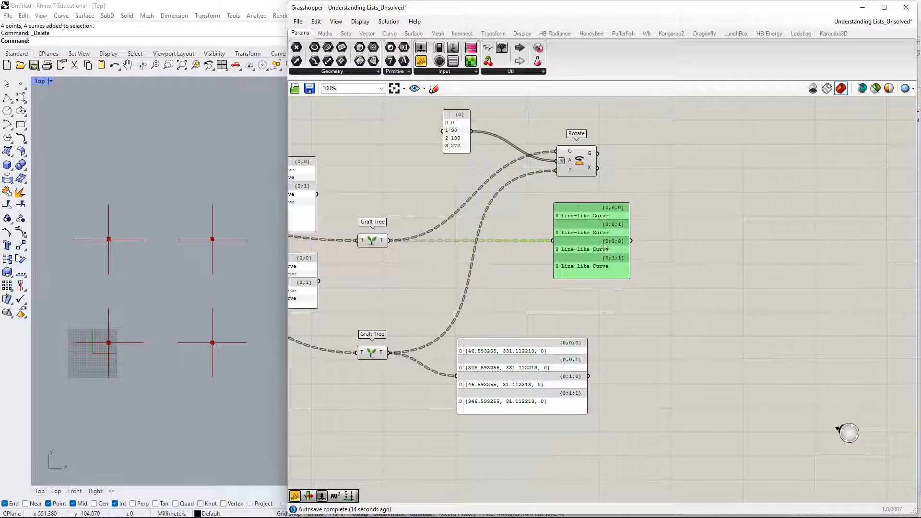
drag(585, 339, 683, 293)
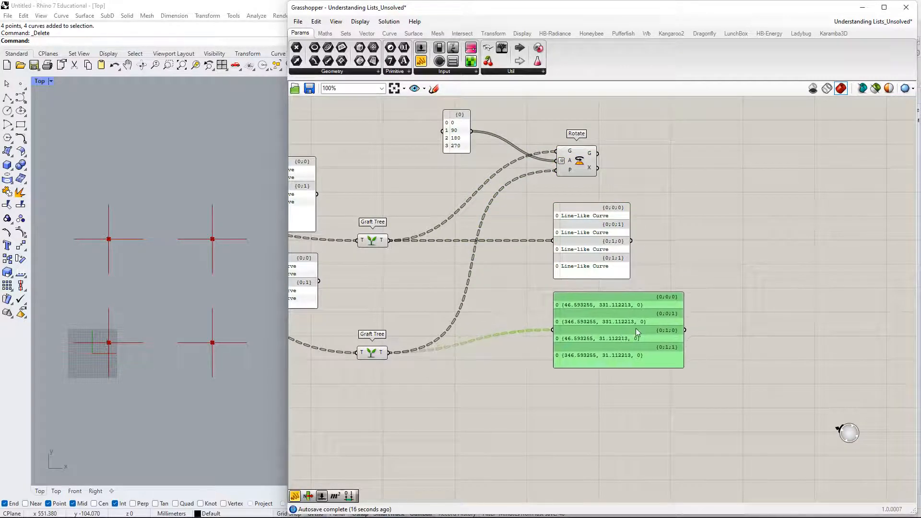
Stack the angle panel directly above the grafted curve panel with their left edges aligned, and shift Rotate up and to the right of it.
right_drag(626, 285, 581, 342)
drag(530, 231, 537, 190)
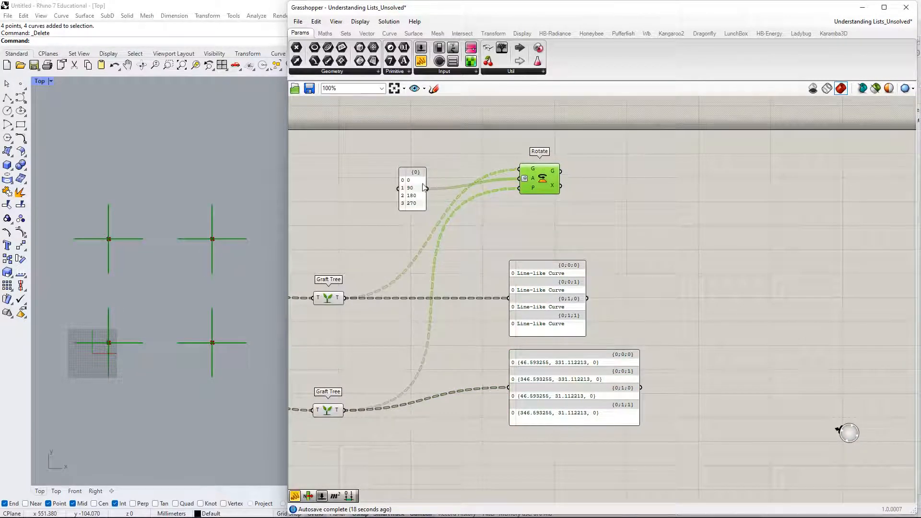
drag(417, 188, 532, 236)
drag(534, 182, 593, 178)
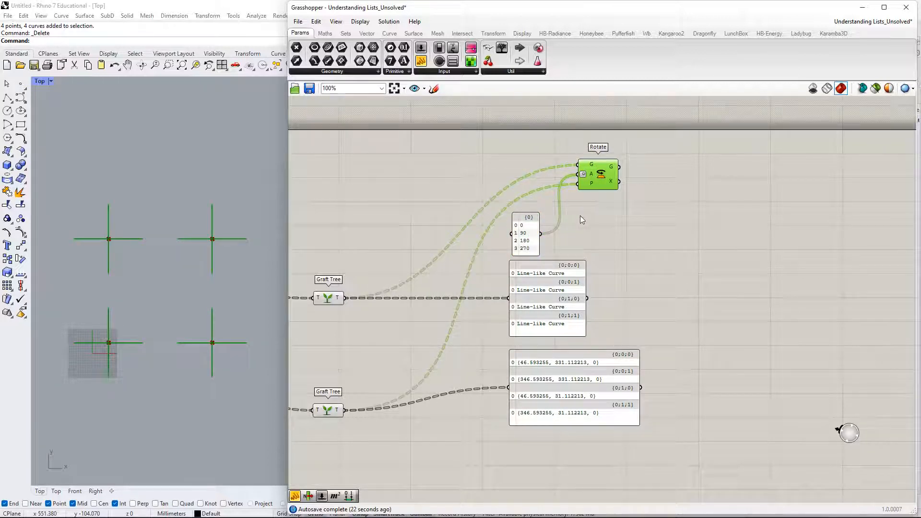
scroll(527, 230, up, 2)
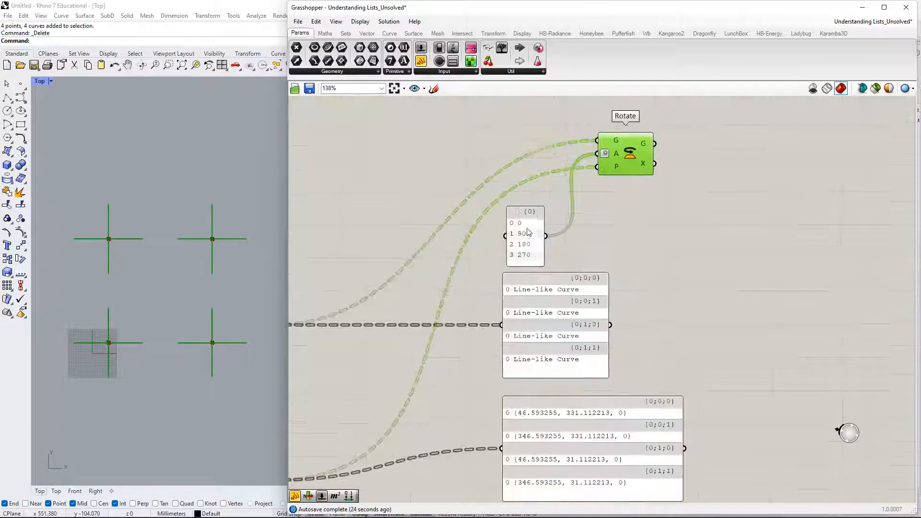
right_drag(626, 267, 555, 198)
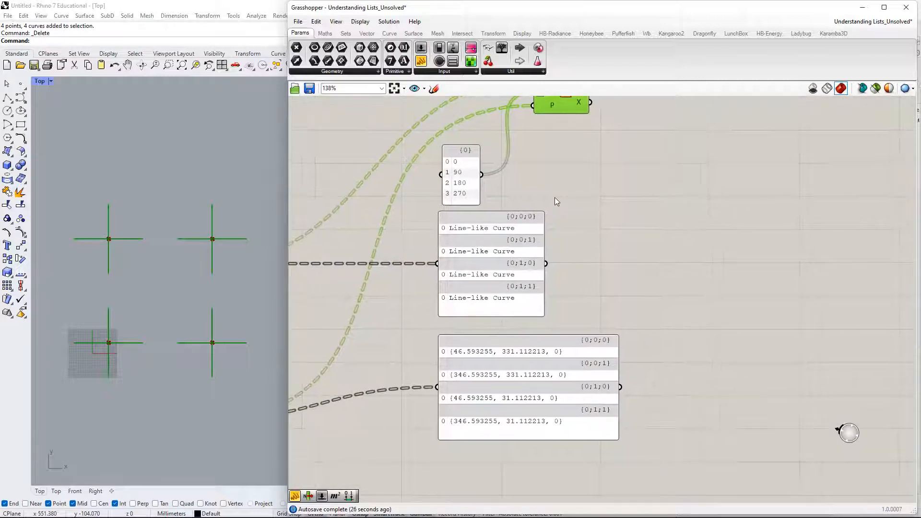
drag(467, 179, 463, 177)
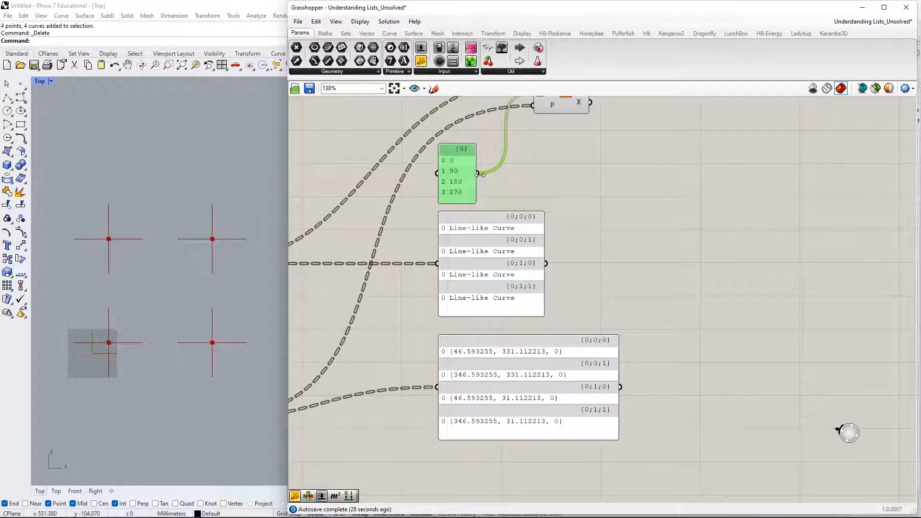
right_drag(537, 188, 511, 231)
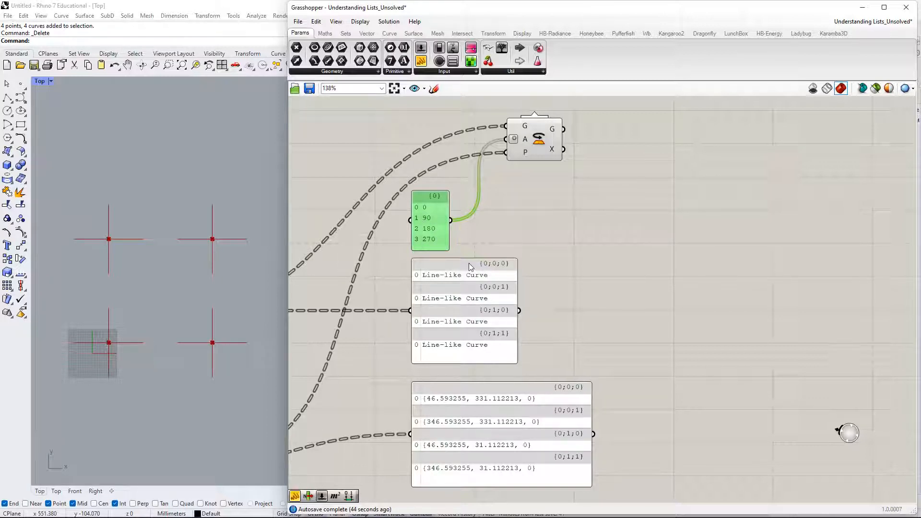
click(430, 196)
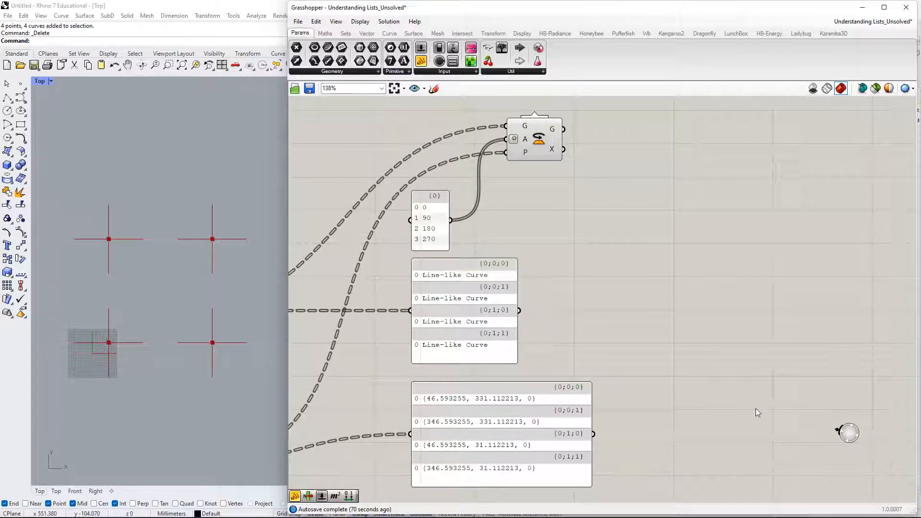
Capture a screenshot of the Rhino and Grasshopper windows and open it in Snip & Sketch, enlarged on the three panels.
key(super+shift+s)
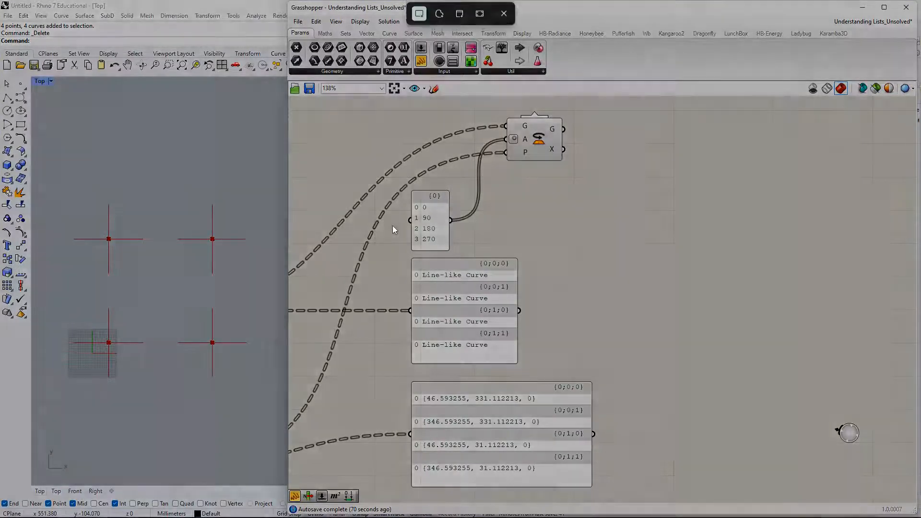
drag(5, 5, 907, 481)
drag(848, 433, 847, 432)
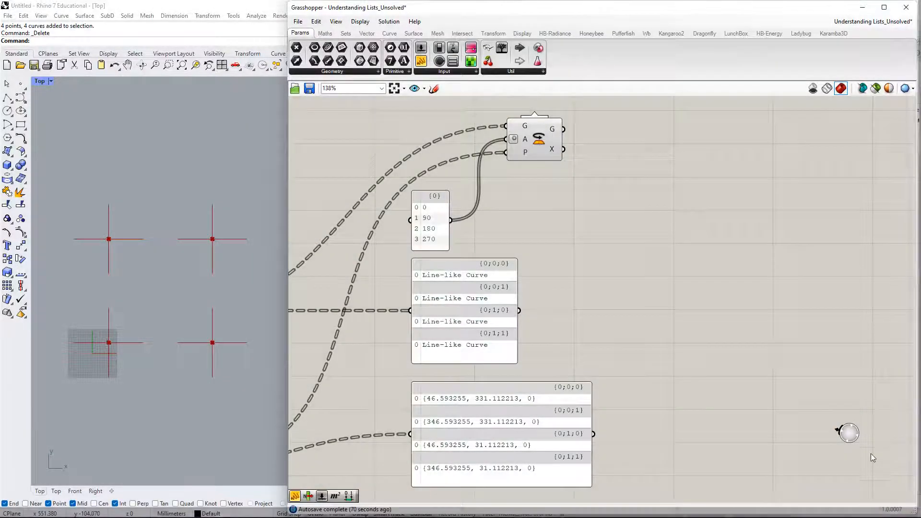
click(835, 416)
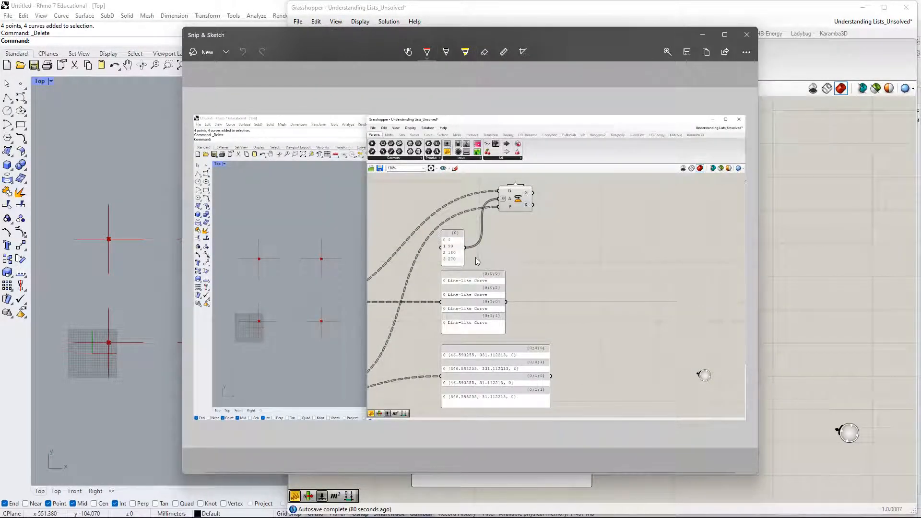
ctrl+scroll(475, 255, up, 4)
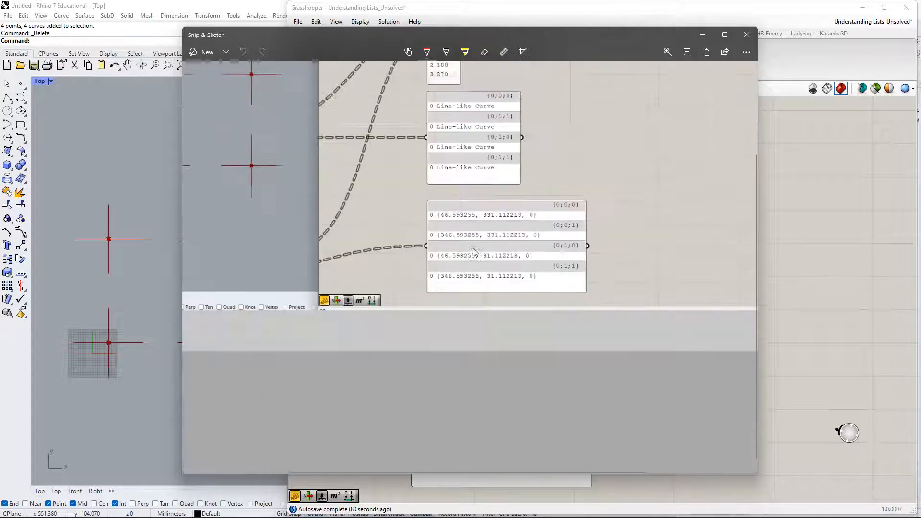
scroll(468, 192, up, 2)
Draw red arrows from the angle panel's {0} branch to curve branches {0;0;0}, {0;0;1}, {0;1;0} and {0;1;1}.
drag(479, 99, 519, 107)
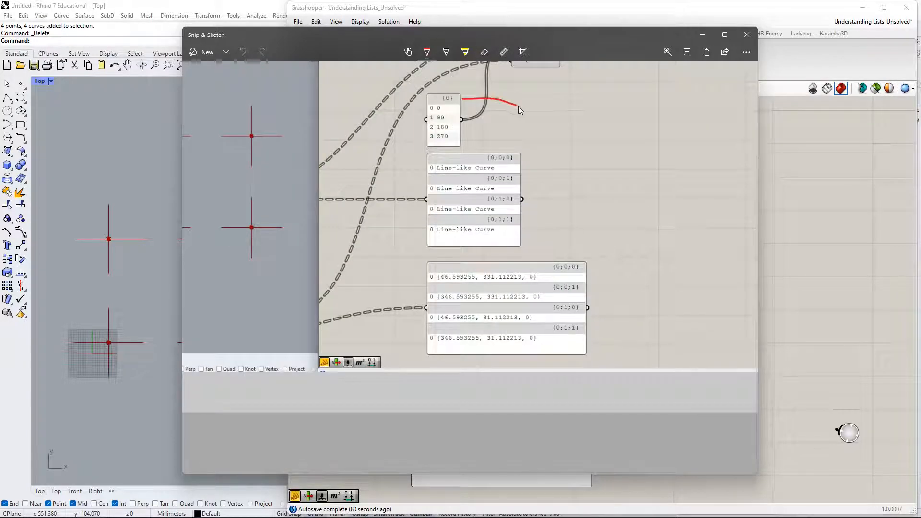
drag(558, 142, 527, 160)
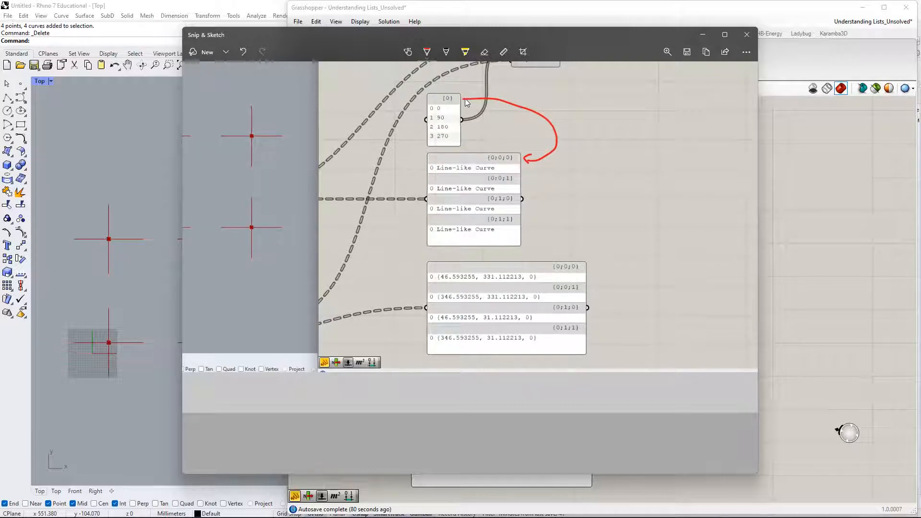
drag(543, 105, 583, 138)
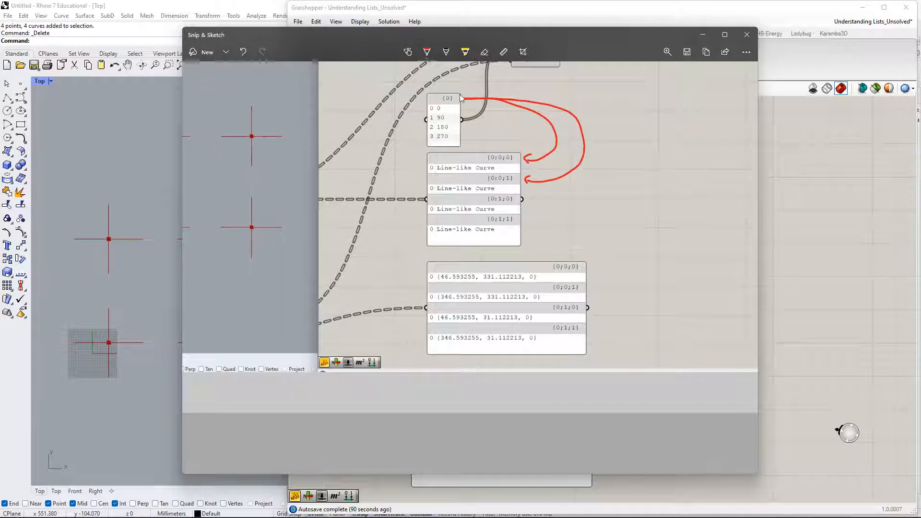
mouse_move(464, 98)
mouse_down()
mouse_move(582, 103)
mouse_move(614, 160)
mouse_move(550, 198)
mouse_move(525, 198)
mouse_move(531, 204)
mouse_up()
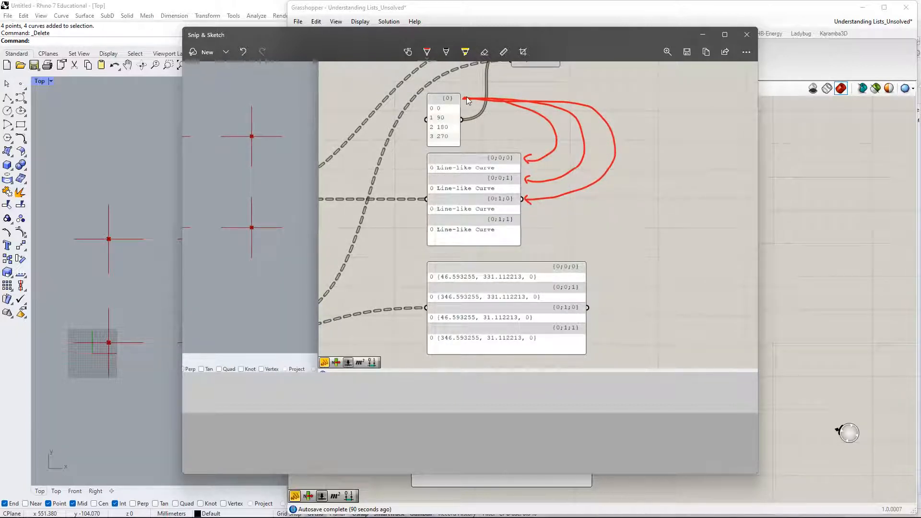
mouse_move(522, 100)
mouse_down()
mouse_move(626, 113)
mouse_move(636, 171)
mouse_up()
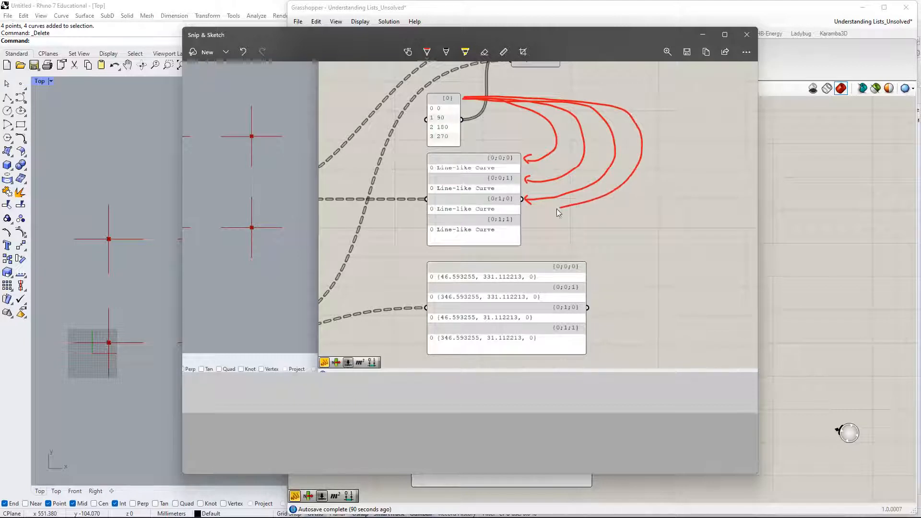
mouse_move(557, 208)
mouse_down()
mouse_move(520, 218)
mouse_move(658, 183)
mouse_up()
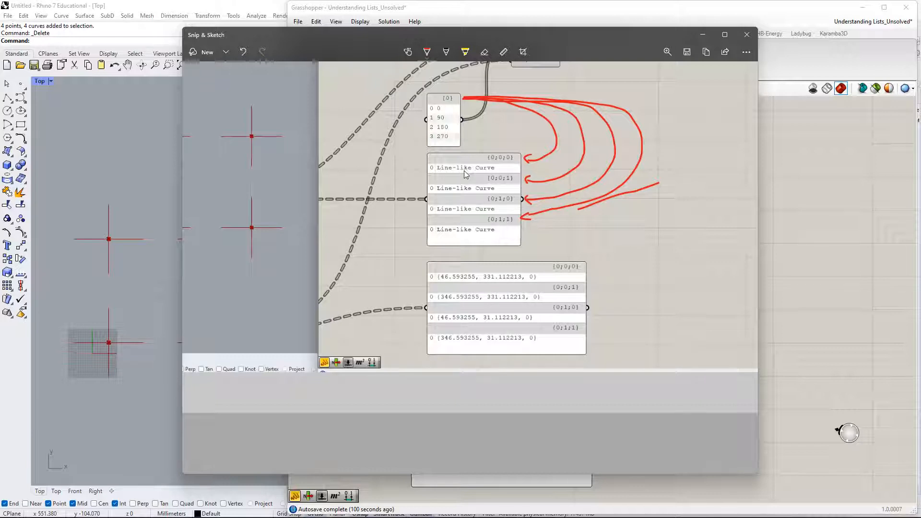
Draw red arrows pairing each grafted point branch with the curve branch of the same path.
scroll(531, 111, up, 2)
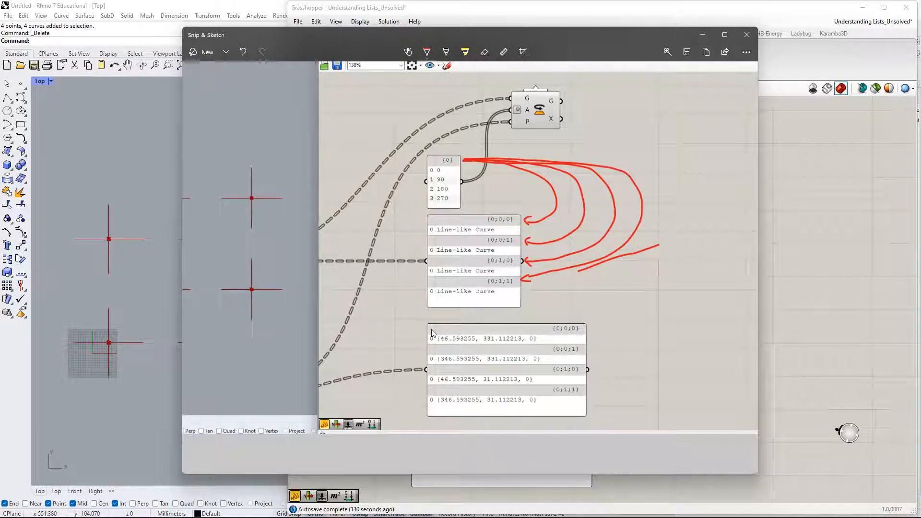
mouse_move(425, 331)
mouse_down()
mouse_move(405, 271)
mouse_move(412, 238)
mouse_move(433, 227)
mouse_up()
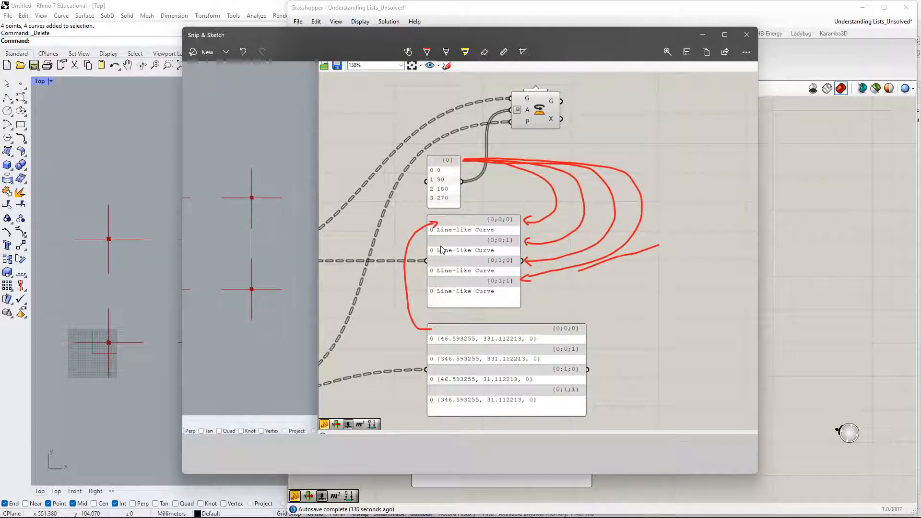
drag(438, 245, 407, 259)
drag(411, 351, 437, 353)
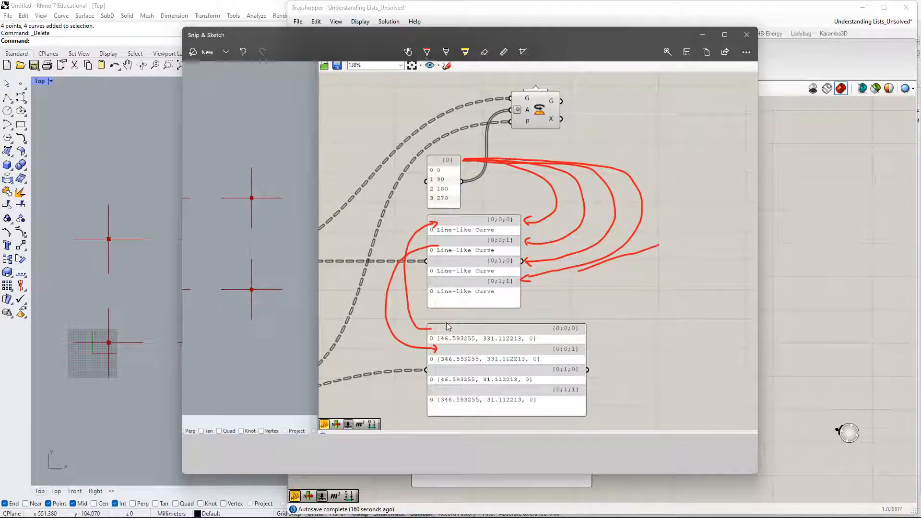
mouse_move(430, 371)
mouse_down()
mouse_move(386, 372)
mouse_move(373, 292)
mouse_move(433, 272)
mouse_up()
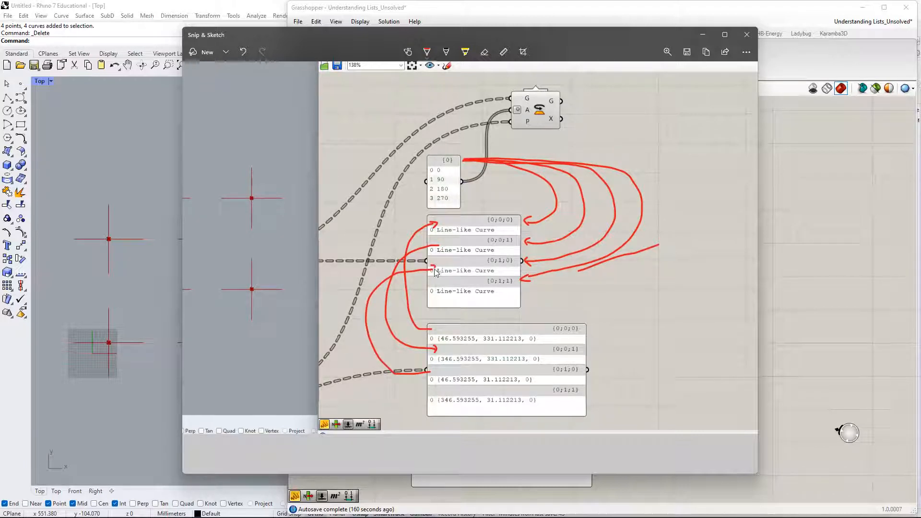
mouse_move(434, 401)
mouse_down()
mouse_move(361, 380)
mouse_move(410, 302)
mouse_move(427, 298)
mouse_up()
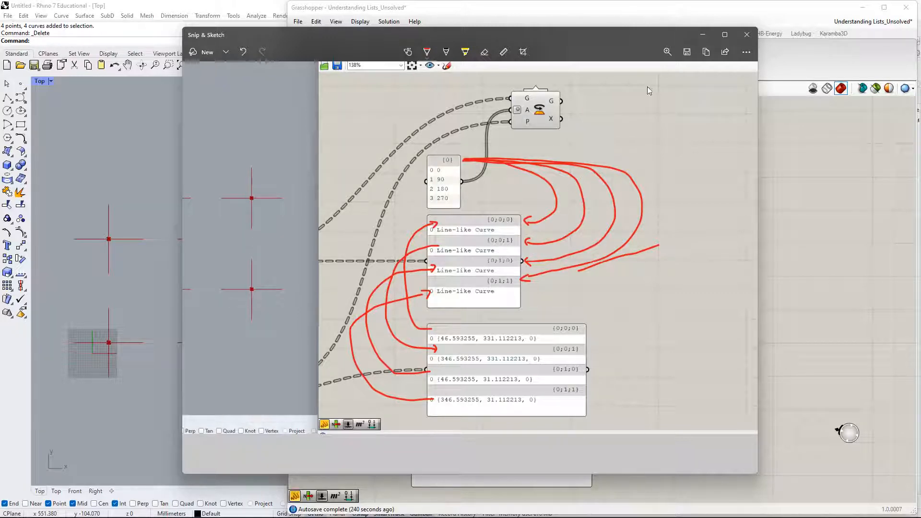
Minimize Snip & Sketch and switch Grasshopper to the Understanding Lists_Case Study_Bamboo Pavilion definition, bringing its curves into view in Rhino.
click(703, 36)
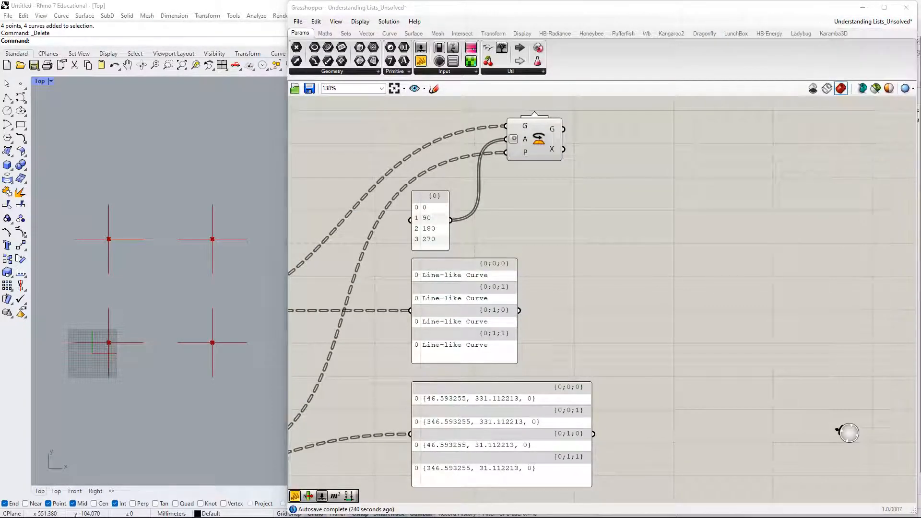
drag(0, 269, 602, 261)
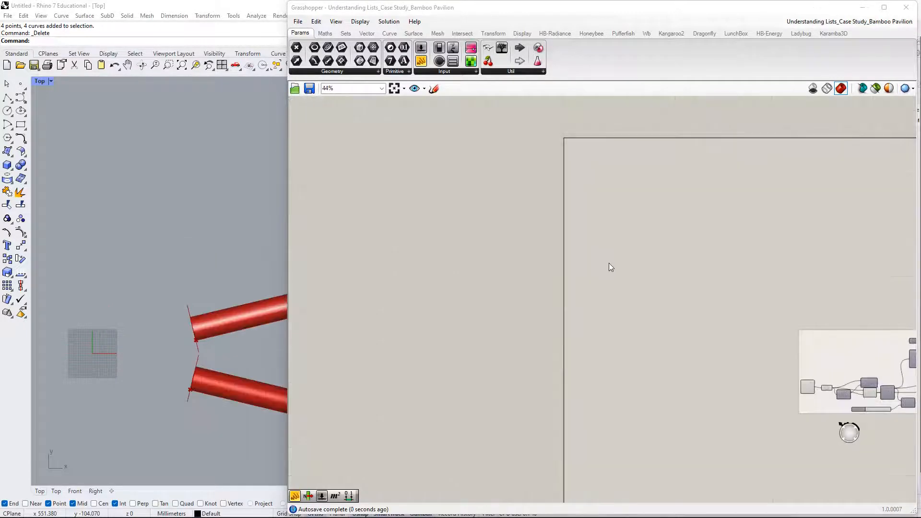
scroll(180, 283, down, 10)
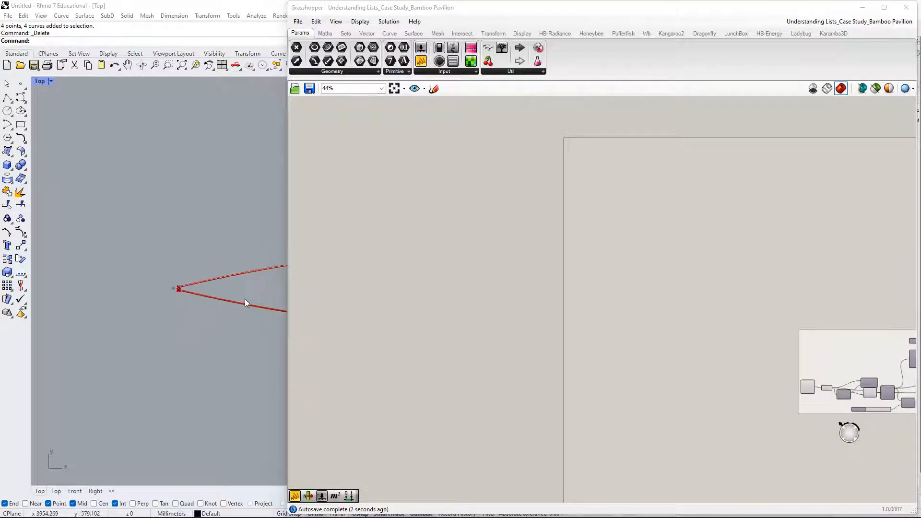
scroll(226, 292, down, 3)
right_drag(226, 292, 734, 232)
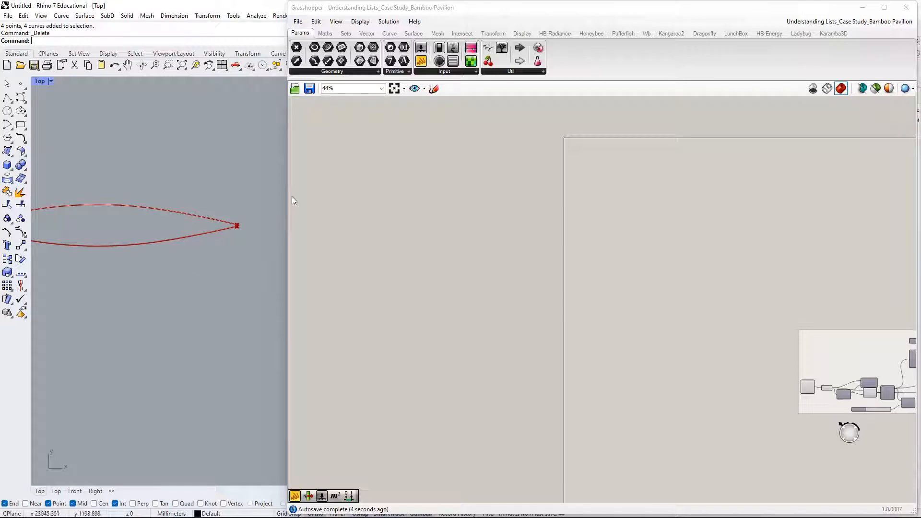
Narrow the Grasshopper window to enlarge the Rhino viewport, and change that viewport to the Perspective view.
drag(288, 203, 499, 211)
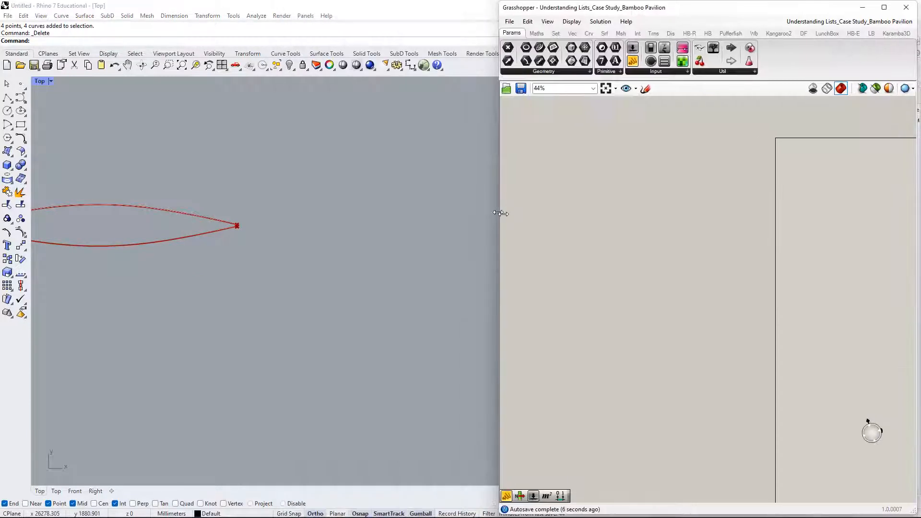
right_drag(144, 273, 304, 293)
text(pers)
key(Return)
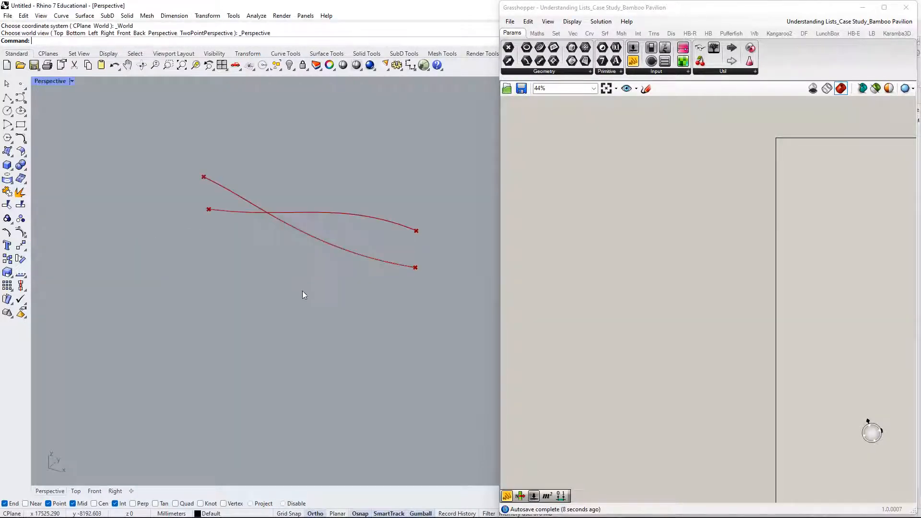
Examine the pavilion's two curved bamboo members from several angles, and the circular end of one with its crossing lines up close.
scroll(381, 253, up, 3)
right_drag(381, 255, 178, 283)
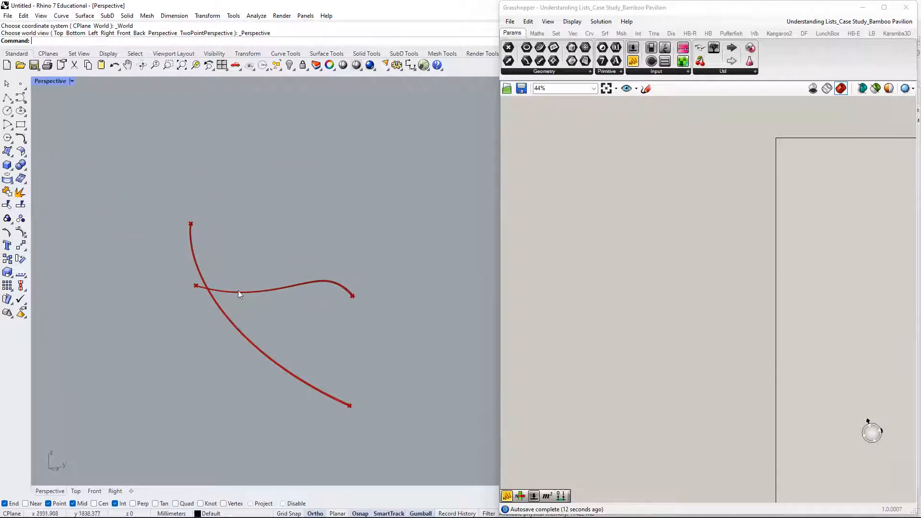
right_drag(229, 254, 320, 288)
right_drag(285, 108, 192, 348)
right_drag(225, 430, 105, 317)
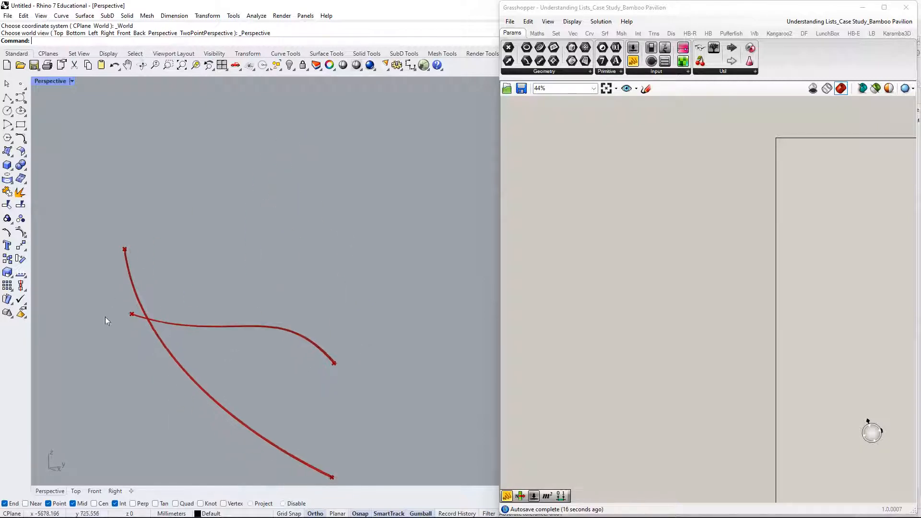
right_drag(248, 421, 356, 389)
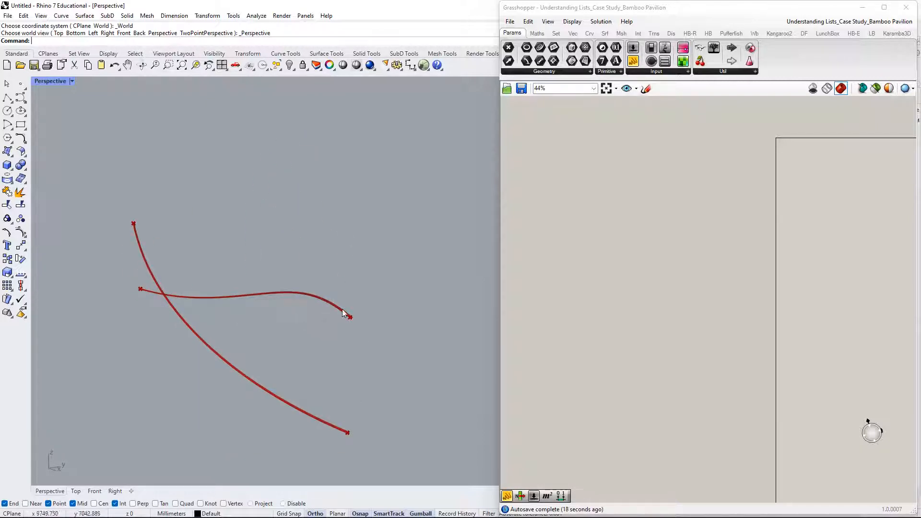
right_drag(186, 378, 250, 333)
scroll(250, 333, up, 5)
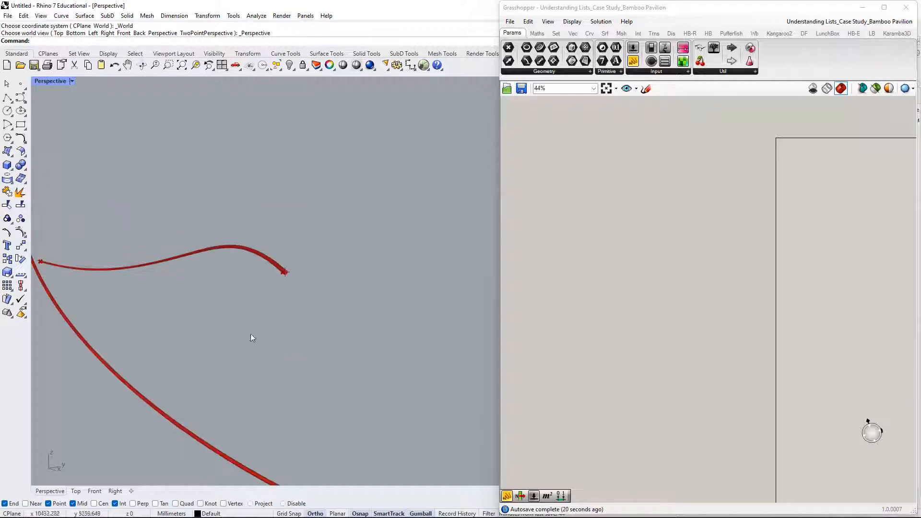
scroll(295, 338, up, 8)
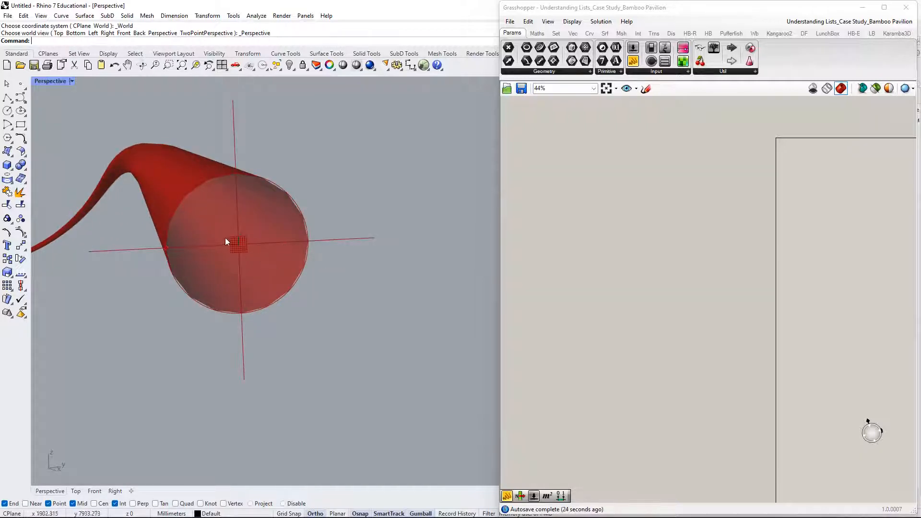
right_drag(275, 209, 294, 211)
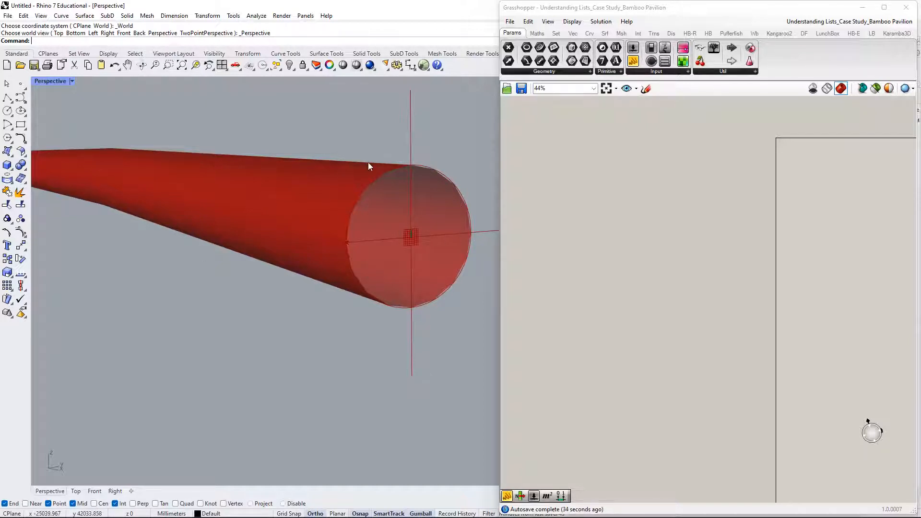
scroll(430, 255, down, 4)
shift+right_drag(430, 255, 352, 258)
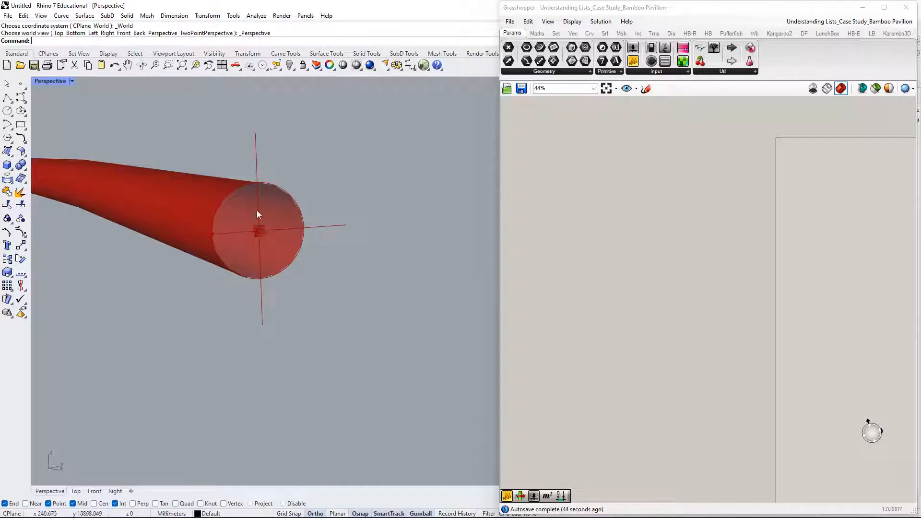
Examine the circular end of the bamboo member side-on, including its crossing lines, and the matching ends of both members.
right_drag(270, 252, 466, 209)
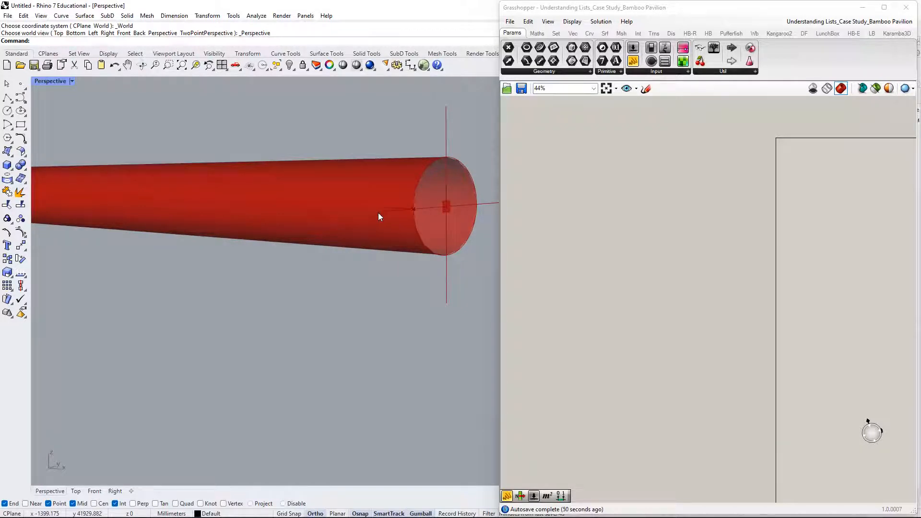
right_drag(378, 217, 302, 223)
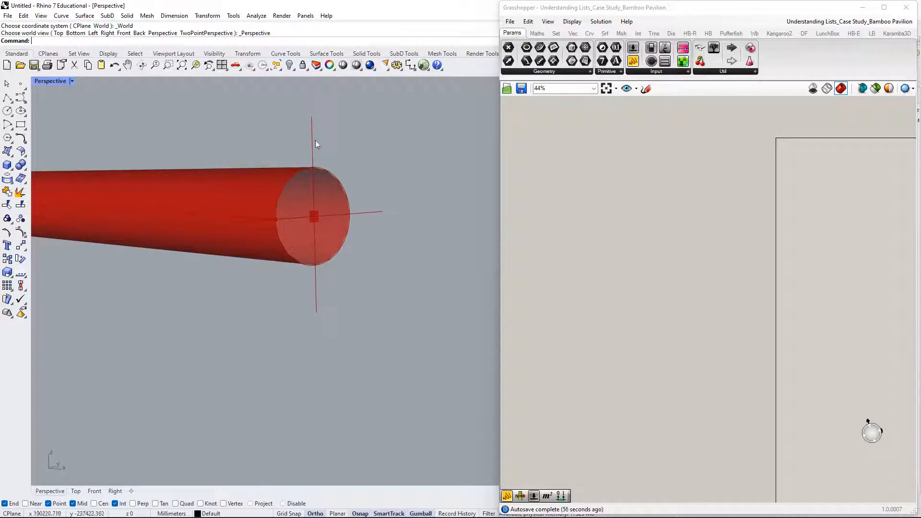
scroll(314, 276, down, 10)
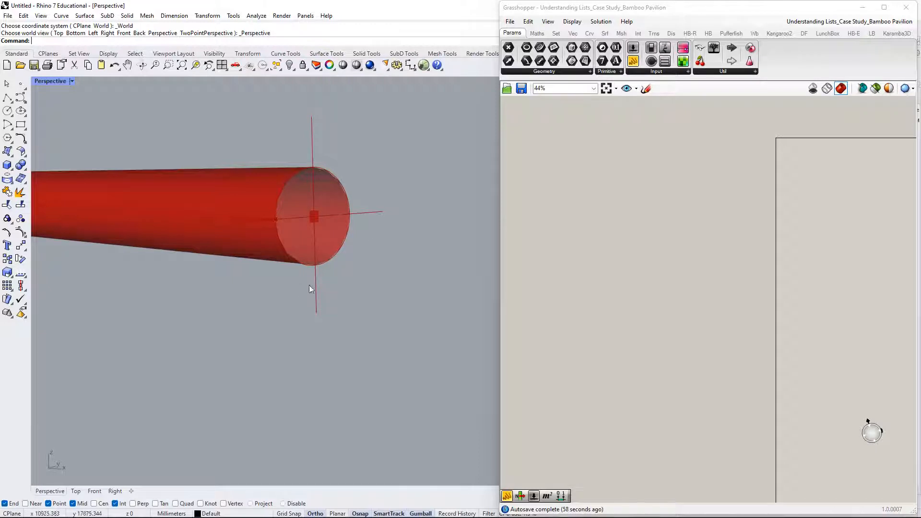
right_drag(313, 274, 310, 385)
scroll(310, 383, up, 4)
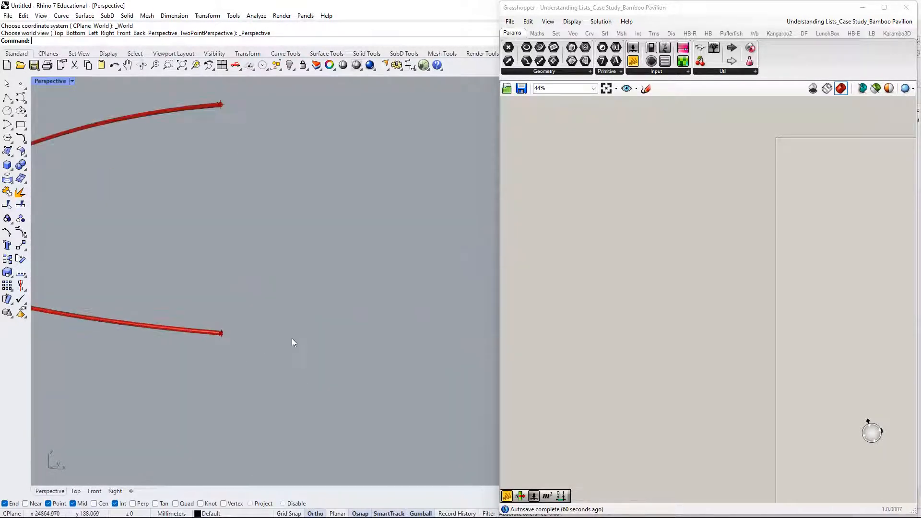
Trace the pavilion definition from the Deconstruct Brep edges through the curve container and closed-curve test, comparing each selection with the Rhino preview.
scroll(827, 260, down, 5)
right_drag(817, 273, 480, 277)
scroll(622, 311, up, 1)
scroll(554, 313, up, 8)
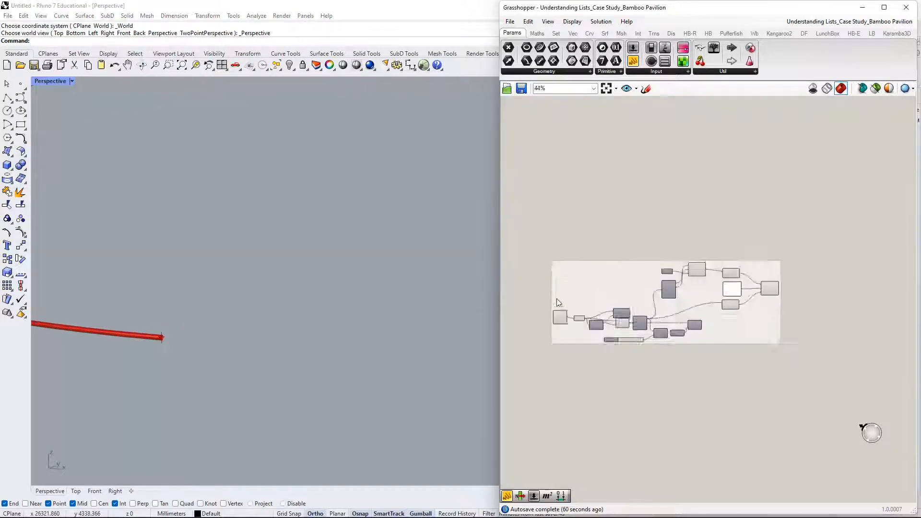
click(524, 307)
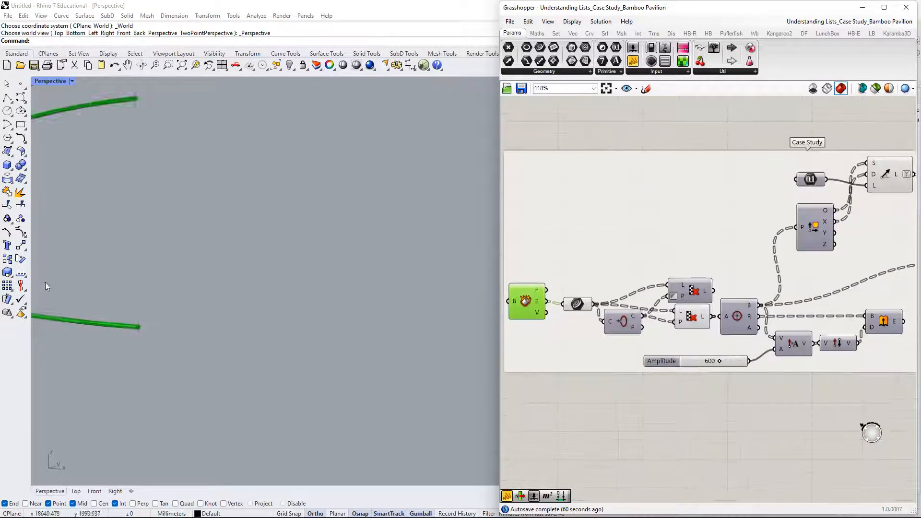
scroll(307, 293, down, 5)
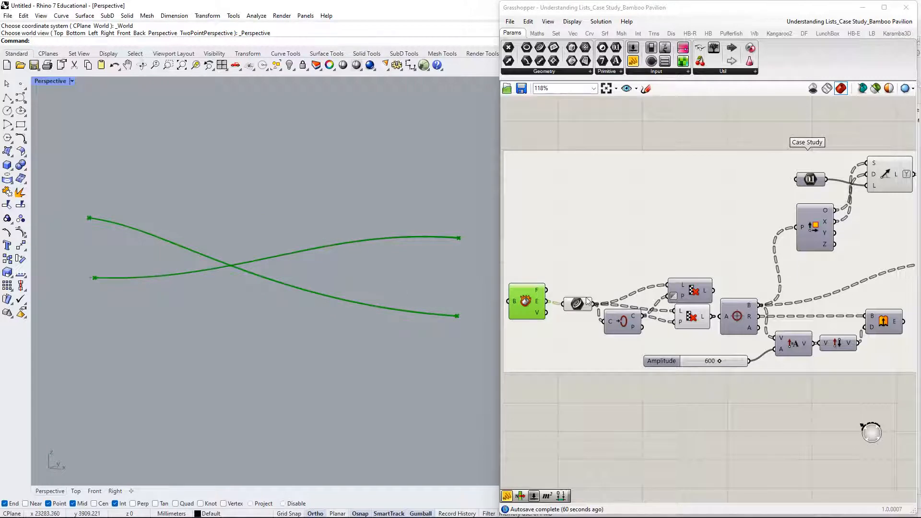
scroll(583, 308, up, 2)
click(583, 289)
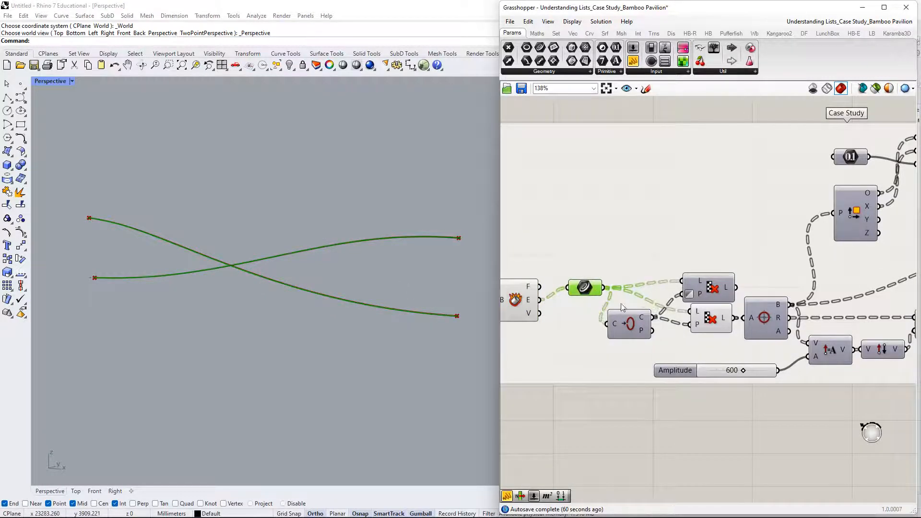
right_drag(664, 321, 612, 299)
click(580, 302)
right_drag(694, 286, 616, 257)
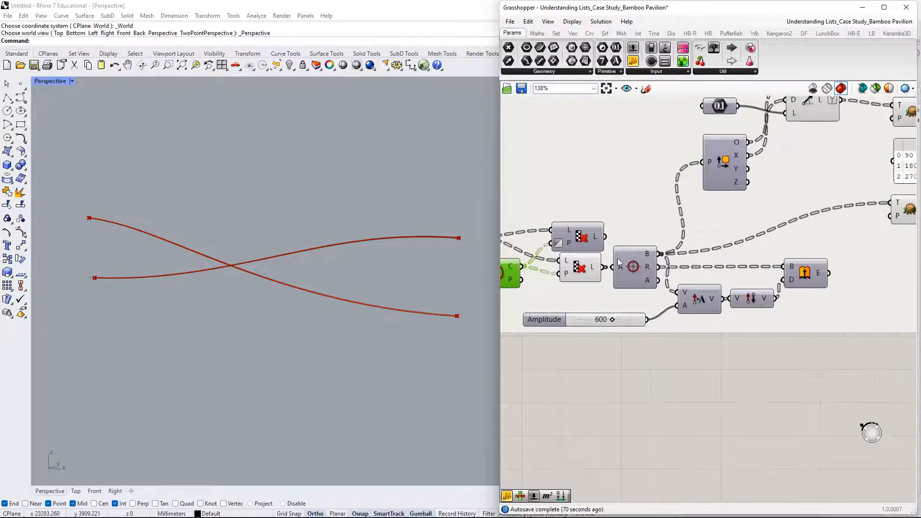
Reposition the Deconstruct Arc component above its original row, and lower Line SDL closer to the upper Flatten Tree component.
drag(615, 257, 641, 317)
right_drag(707, 314, 661, 321)
drag(600, 308, 608, 241)
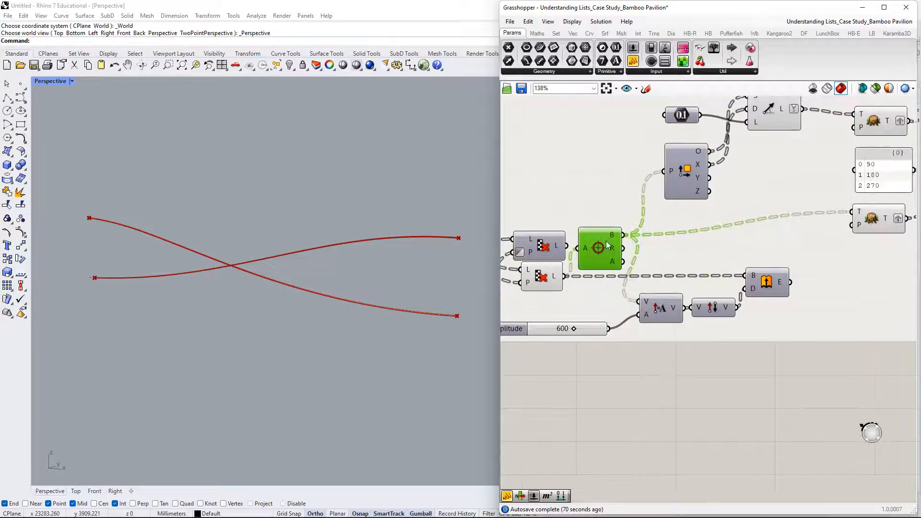
right_drag(740, 274, 688, 316)
right_drag(721, 261, 661, 292)
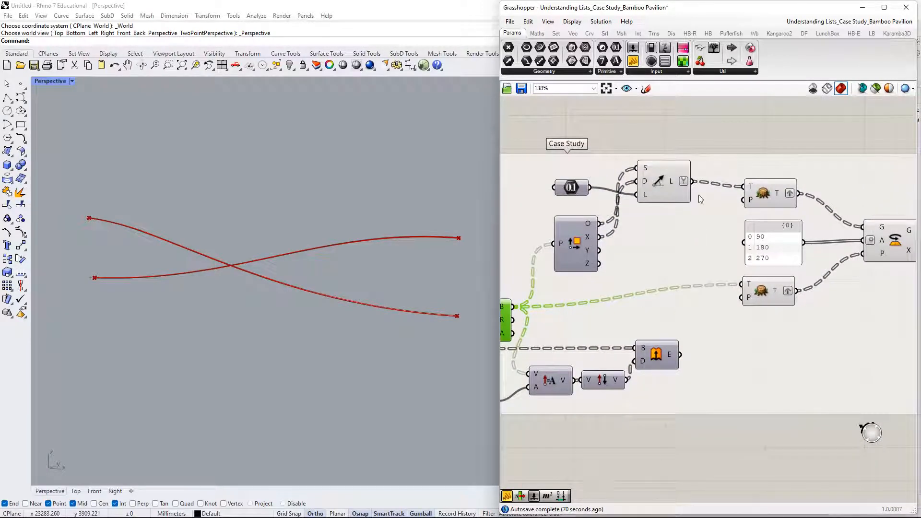
drag(671, 186, 676, 225)
drag(770, 192, 770, 198)
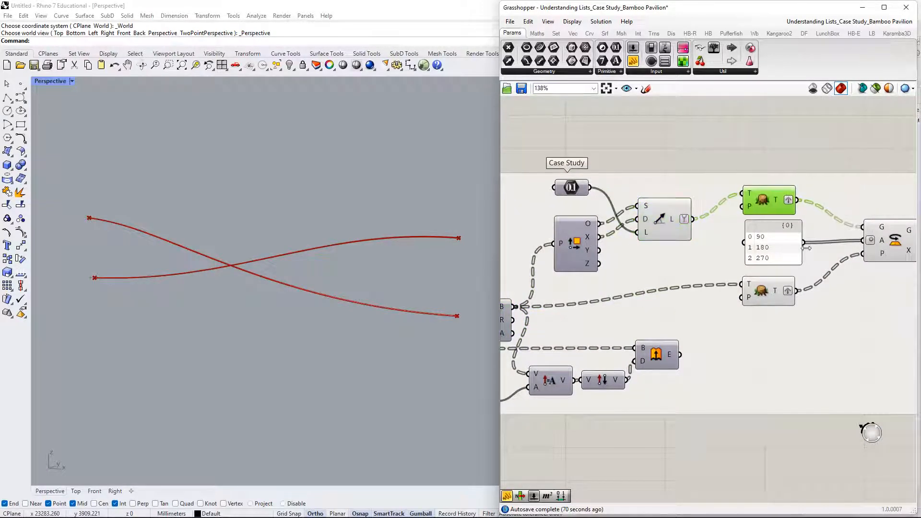
Add a panel above Rotate for the upper grafted Flatten Tree output, sized to show all its line branches.
right_drag(806, 248, 681, 255)
right_drag(745, 198, 696, 248)
click(695, 195)
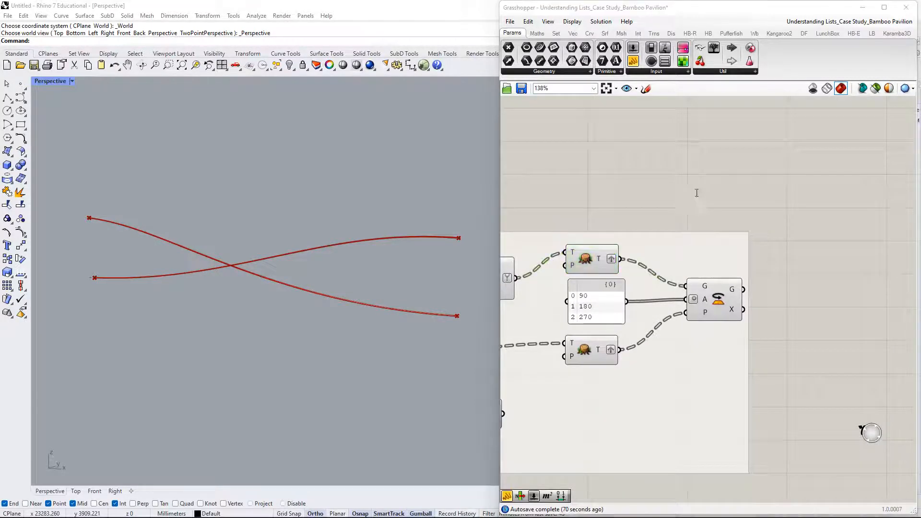
double_click(695, 191)
text(panel)
key(Return)
drag(641, 192, 620, 259)
right_drag(733, 192, 712, 185)
drag(729, 189, 846, 190)
drag(728, 216, 729, 181)
click(726, 232)
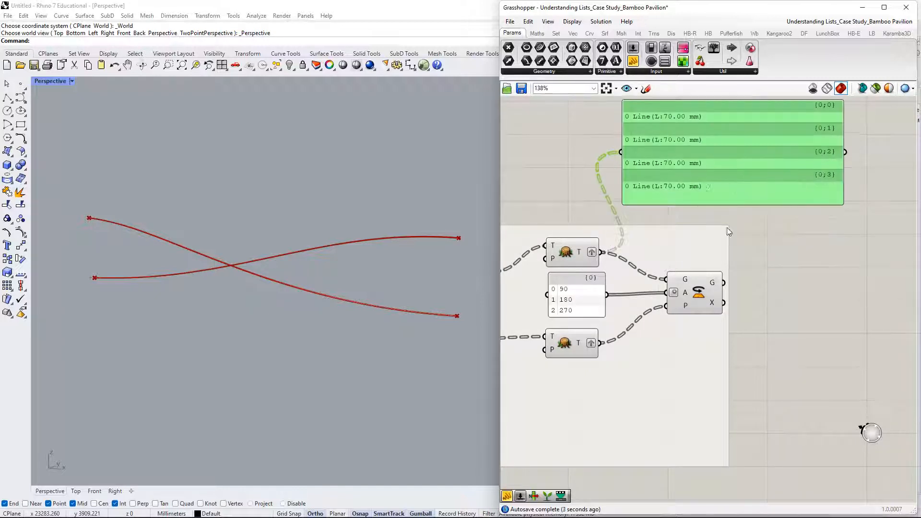
Add a second panel below Rotate for the lower grafted Flatten Tree output, widened to show every plane branch.
right_drag(722, 251, 751, 143)
double_click(803, 306)
text(")
key(Return)
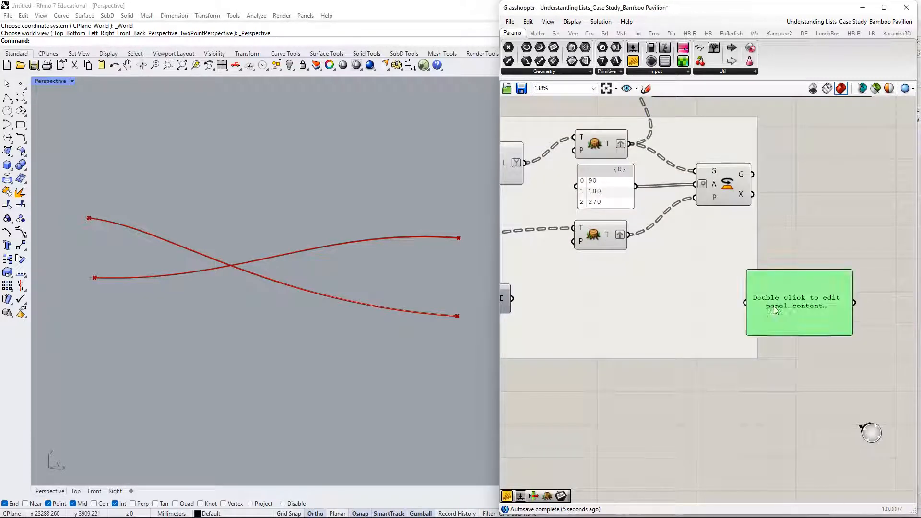
drag(755, 306, 628, 234)
right_drag(638, 235, 613, 264)
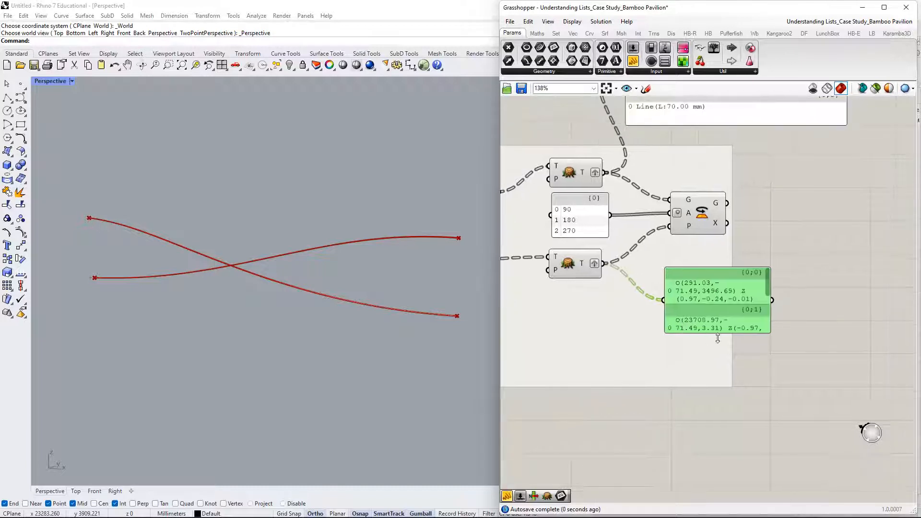
drag(771, 333, 888, 375)
scroll(784, 322, down, 2)
right_drag(723, 291, 705, 322)
scroll(693, 293, down, 1)
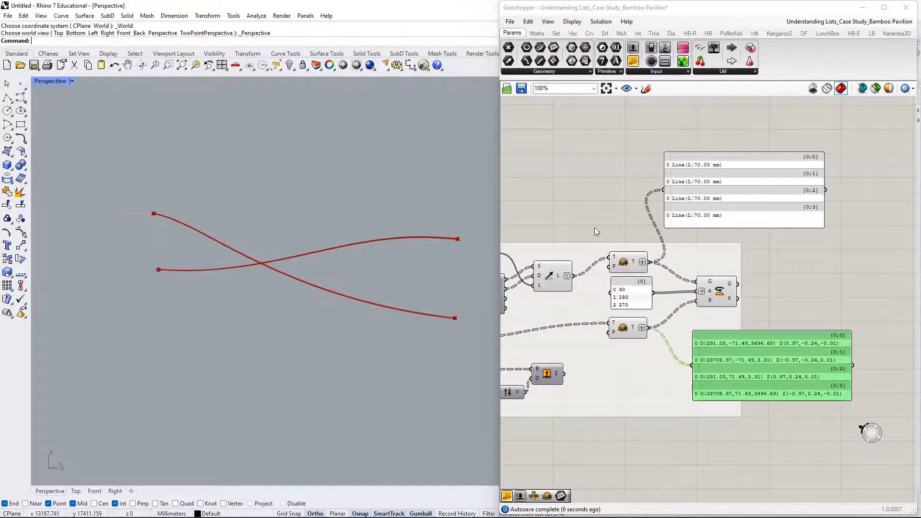
Add a panel above Line SDL to read its line output before flattening and grafting.
right_drag(686, 225, 875, 200)
double_click(774, 175)
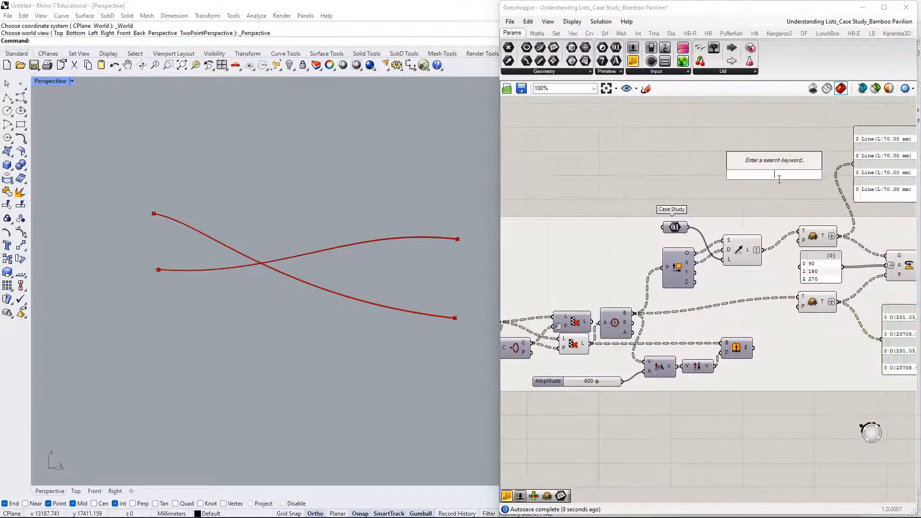
text(//)
key(Return)
drag(735, 176, 765, 253)
right_drag(770, 263, 686, 291)
drag(692, 222, 746, 183)
right_drag(717, 185, 692, 178)
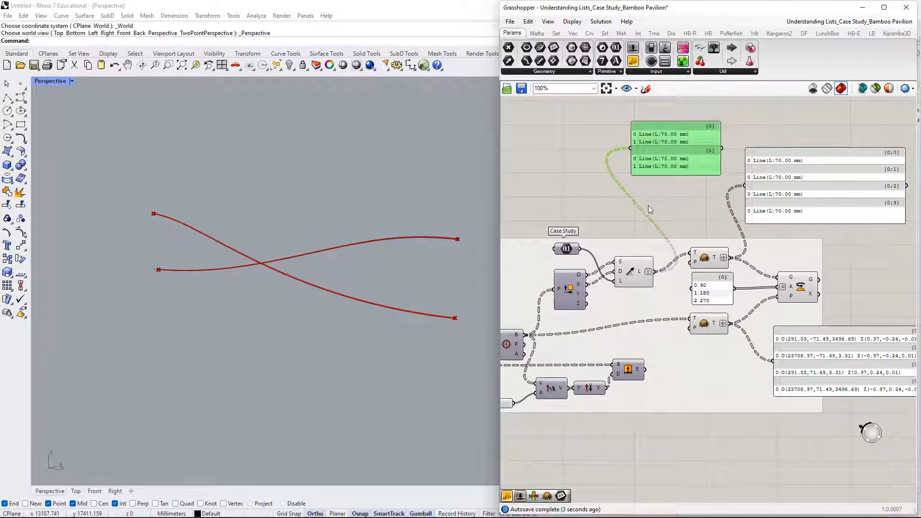
Add a panel for the origin points from Deconstruct Plane, placed above the definition and widened to fit the coordinates.
right_drag(646, 210, 670, 195)
double_click(649, 188)
text(//)
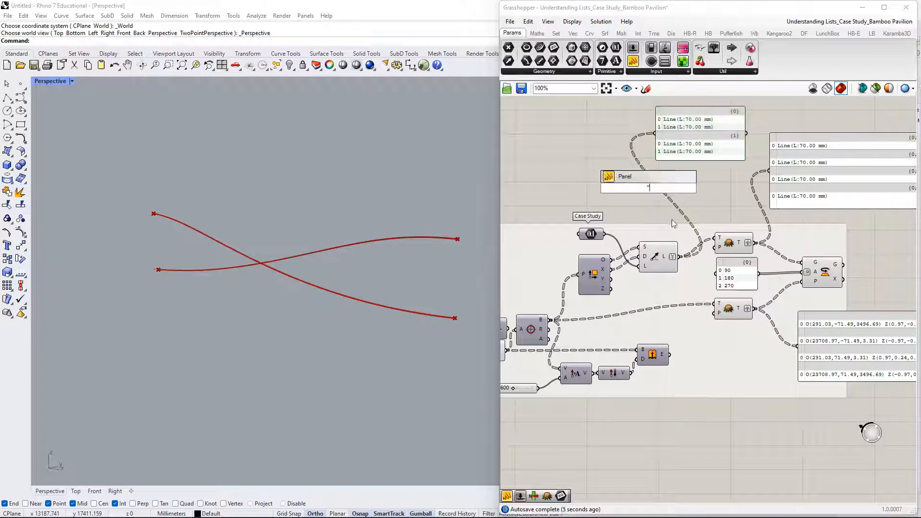
key(Return)
drag(610, 190, 611, 260)
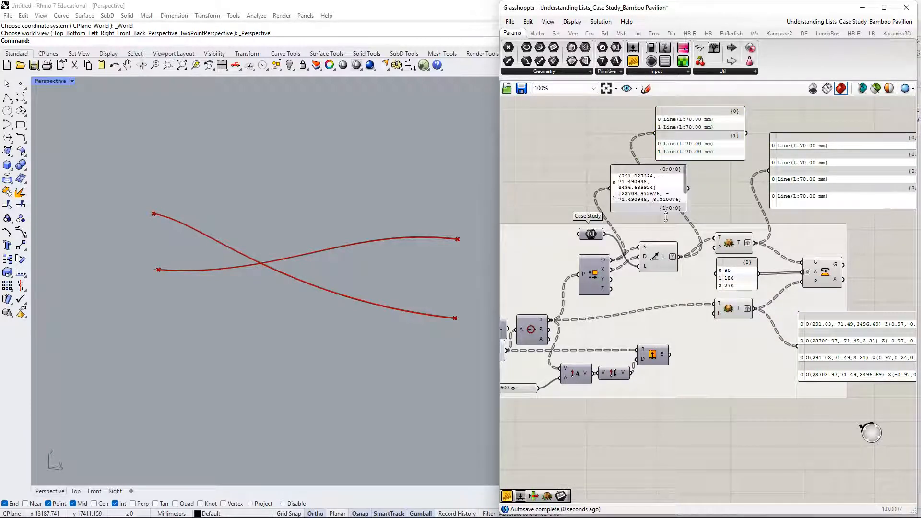
drag(651, 201, 557, 148)
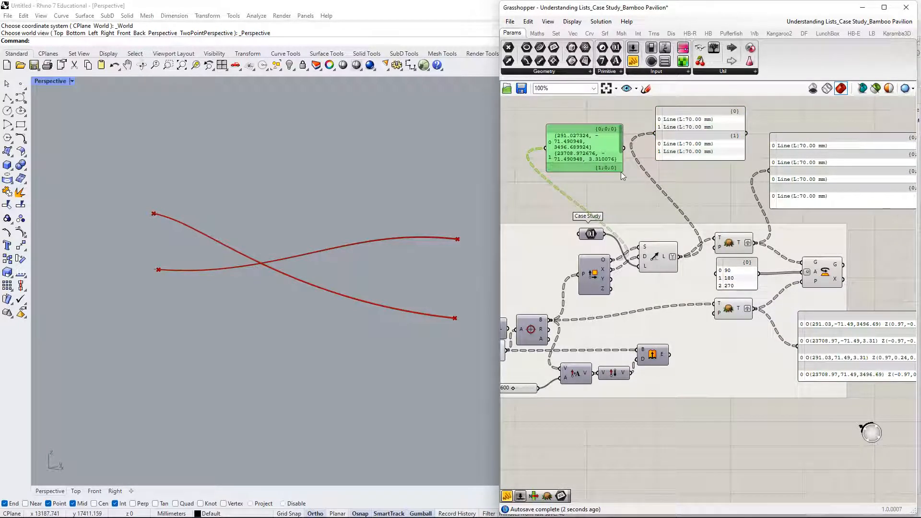
drag(623, 174, 721, 191)
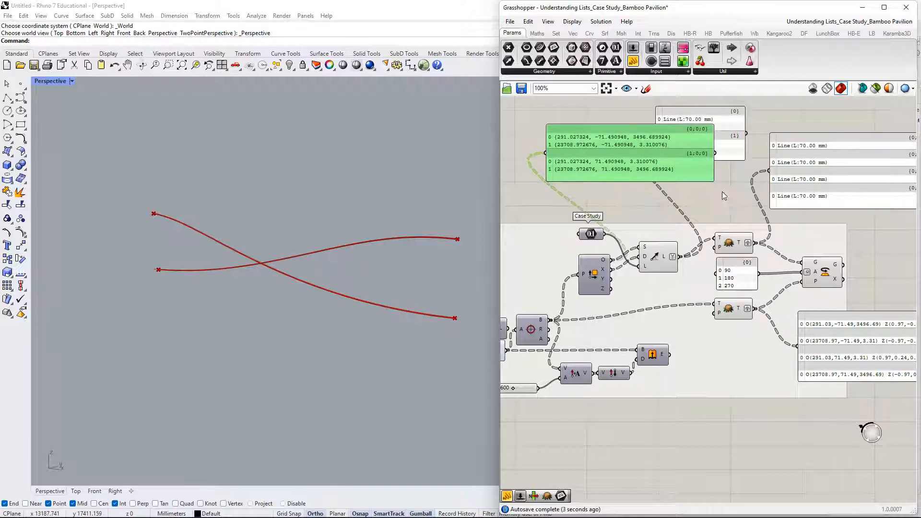
Compare the grafted line branches with the grafted plane branches feeding Rotate, and with the member ends in Rhino.
right_drag(721, 191, 646, 218)
right_drag(824, 302, 731, 276)
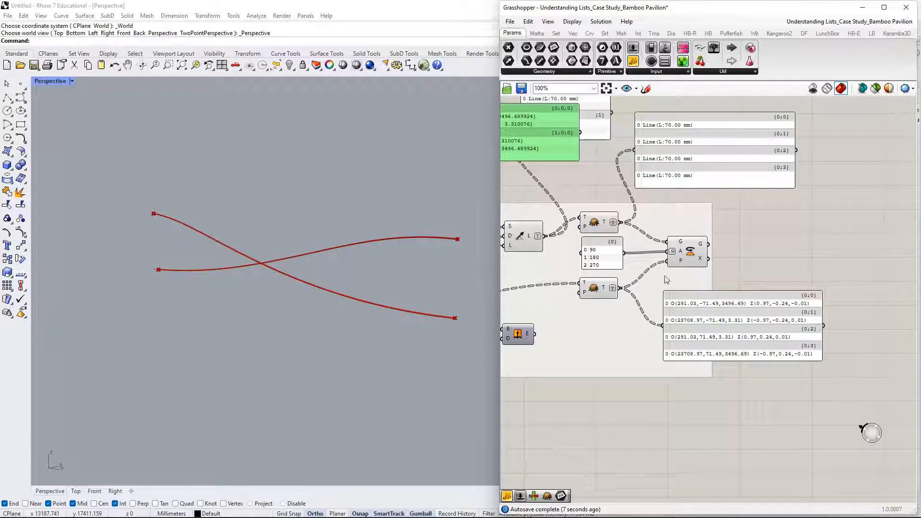
drag(709, 129, 729, 122)
scroll(335, 231, up, 1)
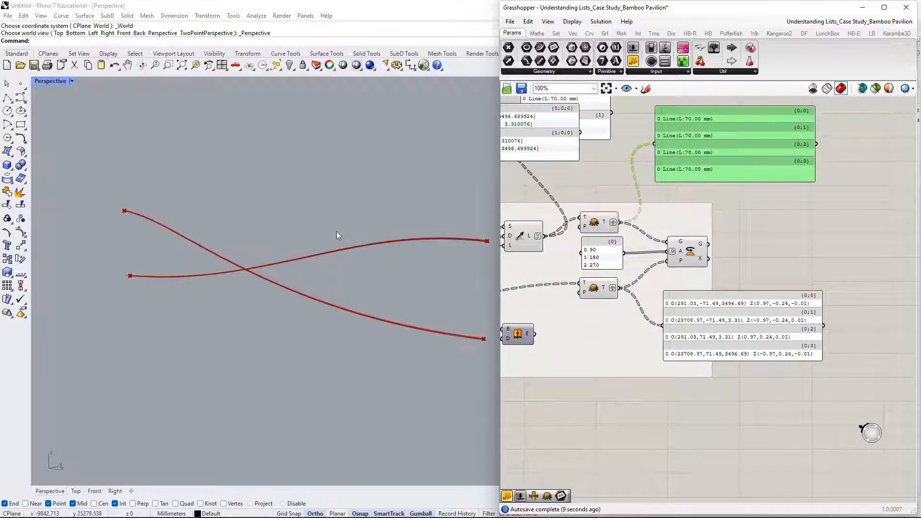
right_drag(358, 241, 296, 249)
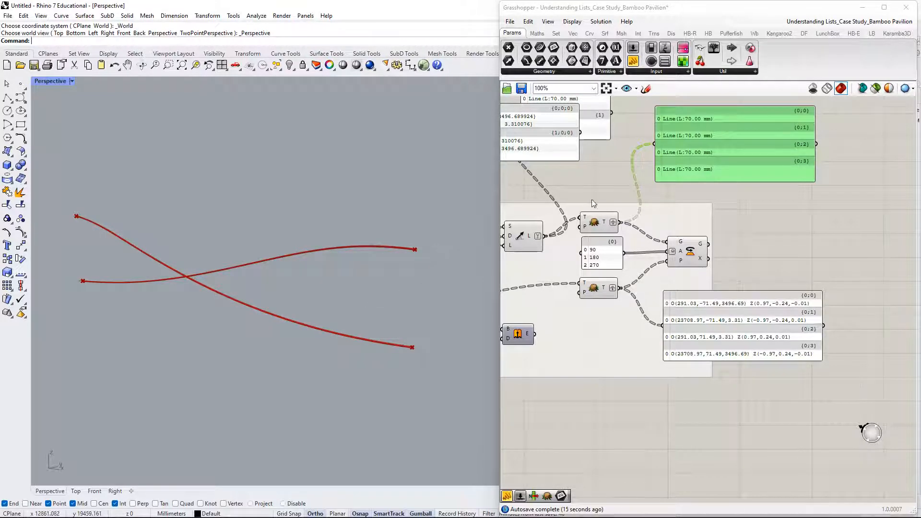
right_drag(593, 203, 617, 245)
drag(722, 204, 732, 200)
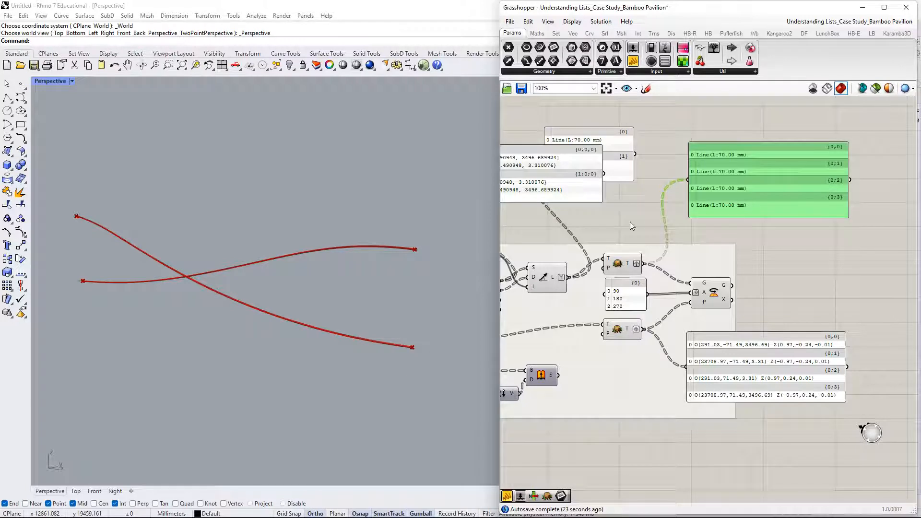
Delete the two panels showing the ungrafted lines and the plane origin points.
drag(630, 222, 567, 143)
key(Delete)
right_drag(609, 171, 634, 171)
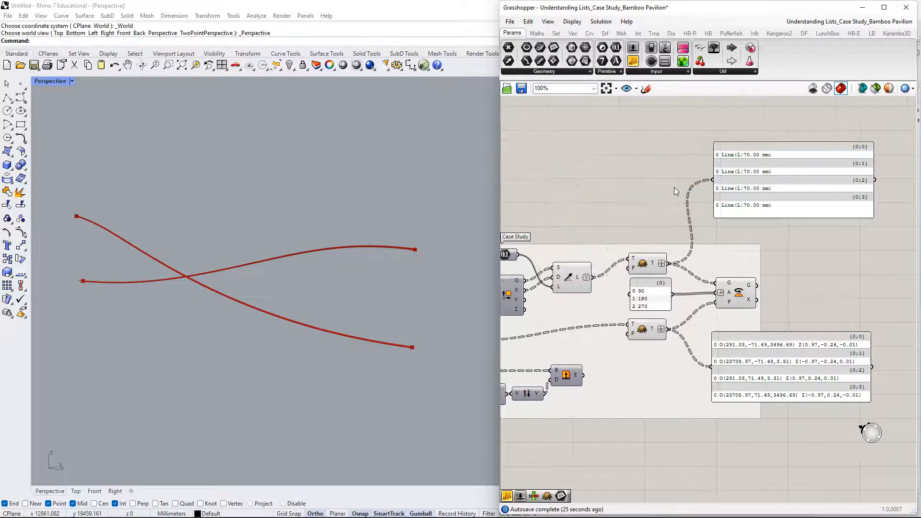
Move the grafted line panel closer to the Rotate component, and shift Rotate slightly upward between the two panels.
right_drag(799, 261, 724, 252)
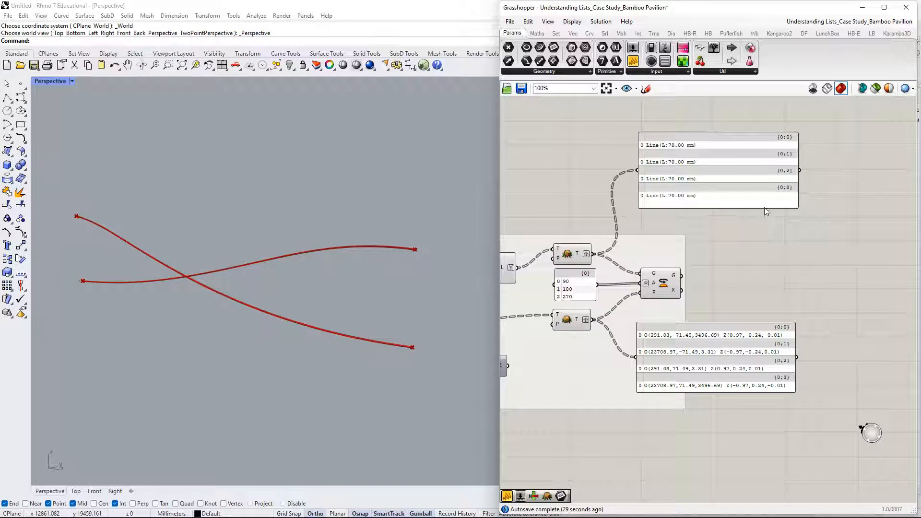
drag(732, 145, 730, 169)
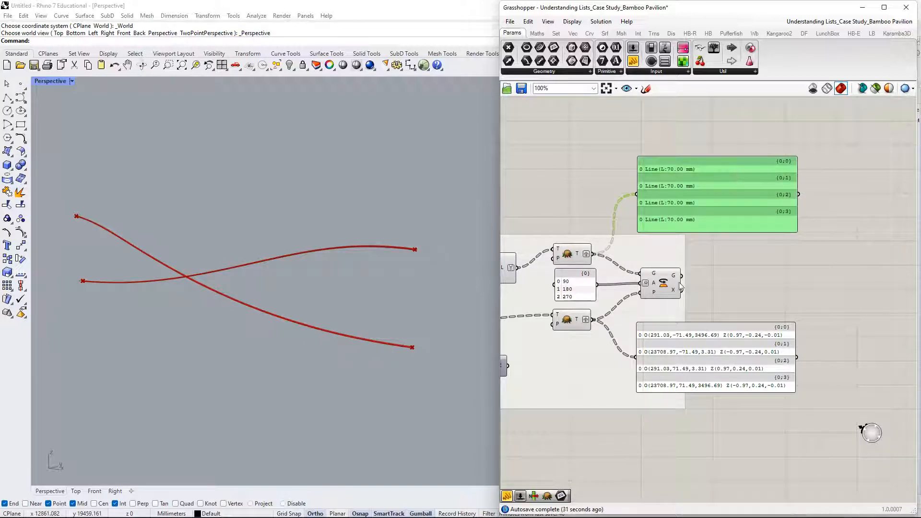
drag(672, 287, 673, 282)
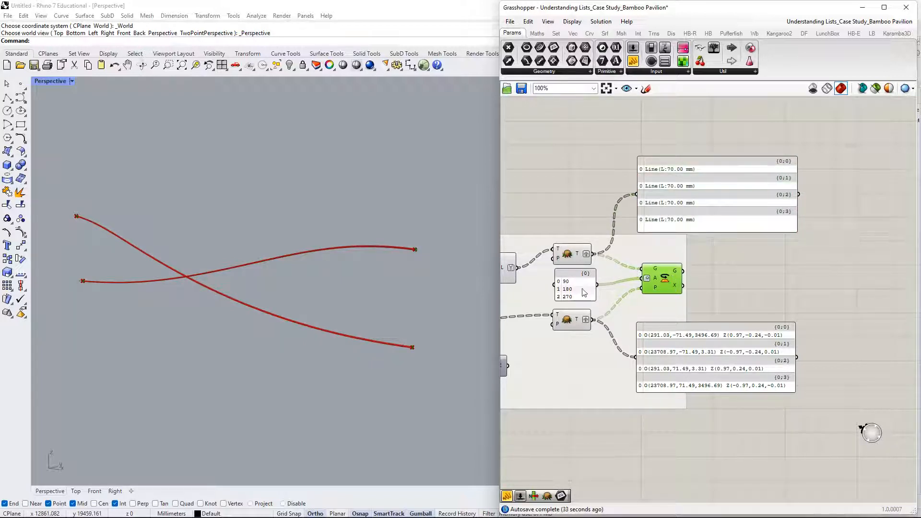
Examine up close the single-branch angle list and its connection to the Rotate component's angle input.
right_drag(573, 256, 617, 223)
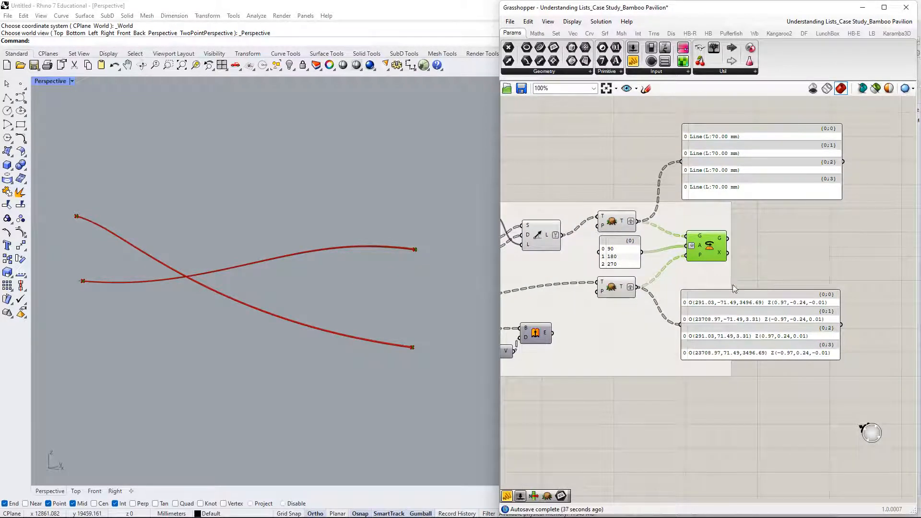
right_drag(733, 287, 719, 301)
scroll(628, 268, up, 4)
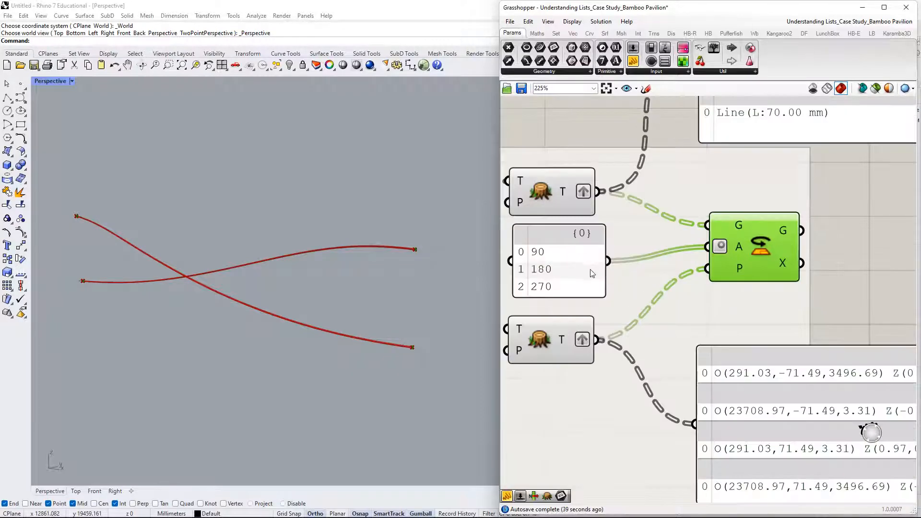
click(574, 266)
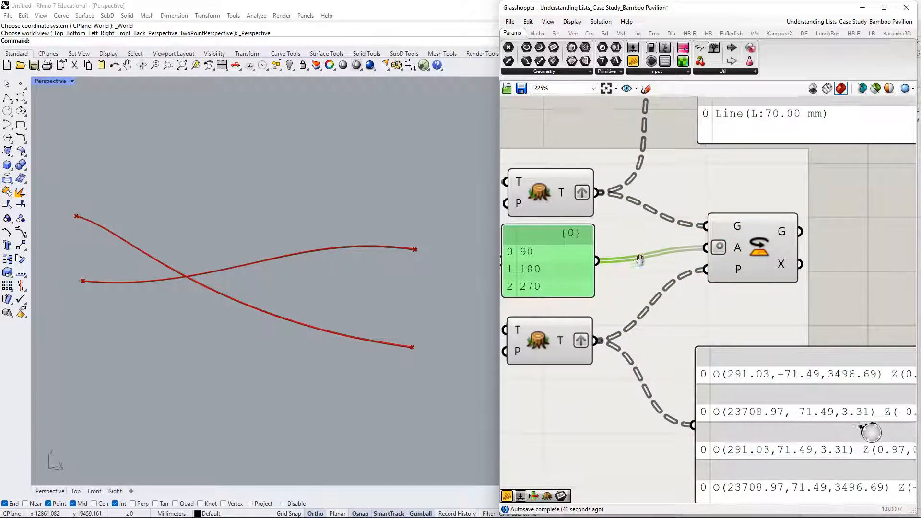
right_drag(645, 267, 623, 287)
click(580, 306)
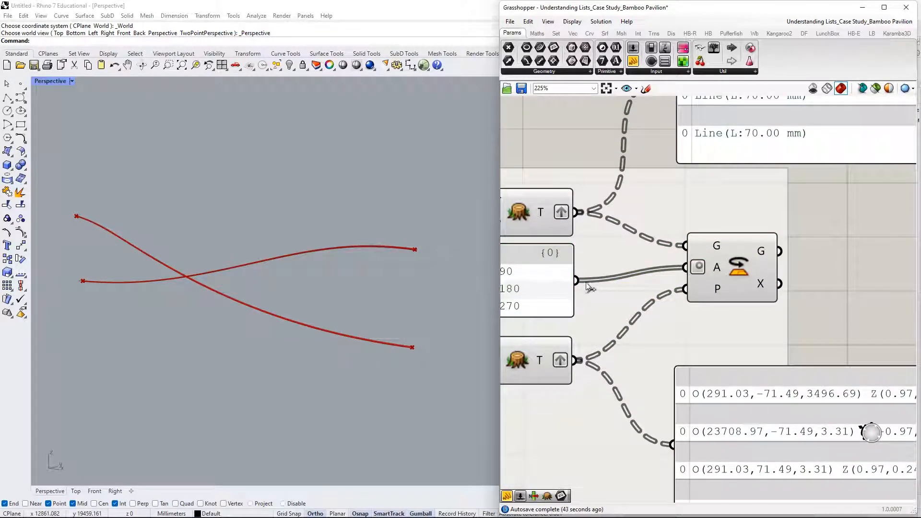
Review how the grafted lines, angles and planes connect to Rotate, and stretch the angle panel slightly taller.
right_drag(649, 279, 618, 309)
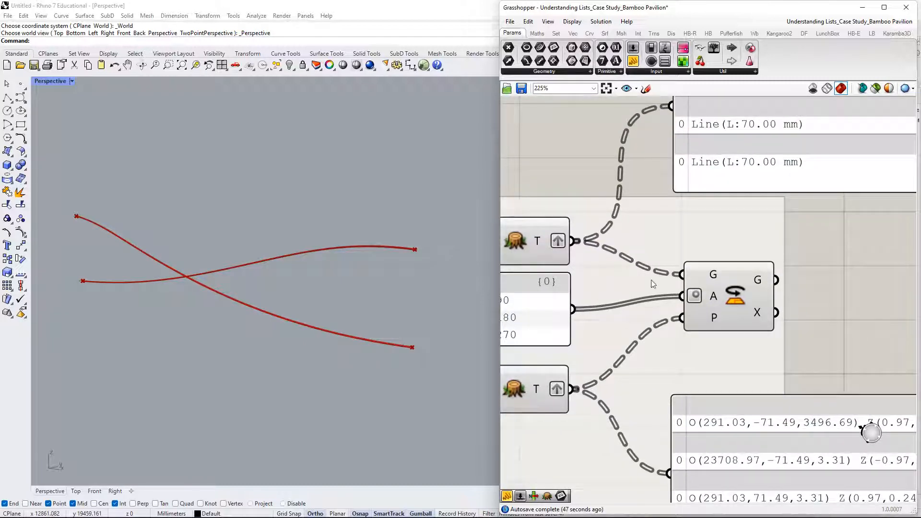
right_drag(670, 279, 656, 297)
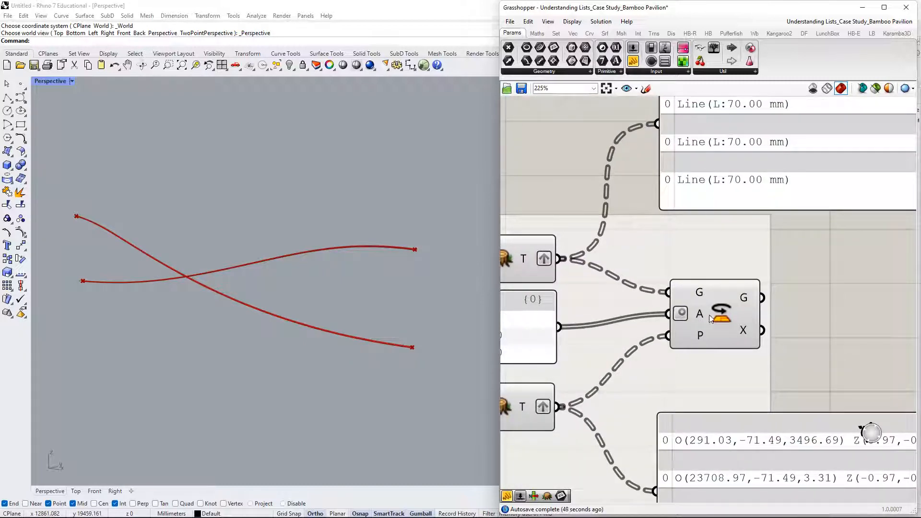
scroll(724, 333, down, 2)
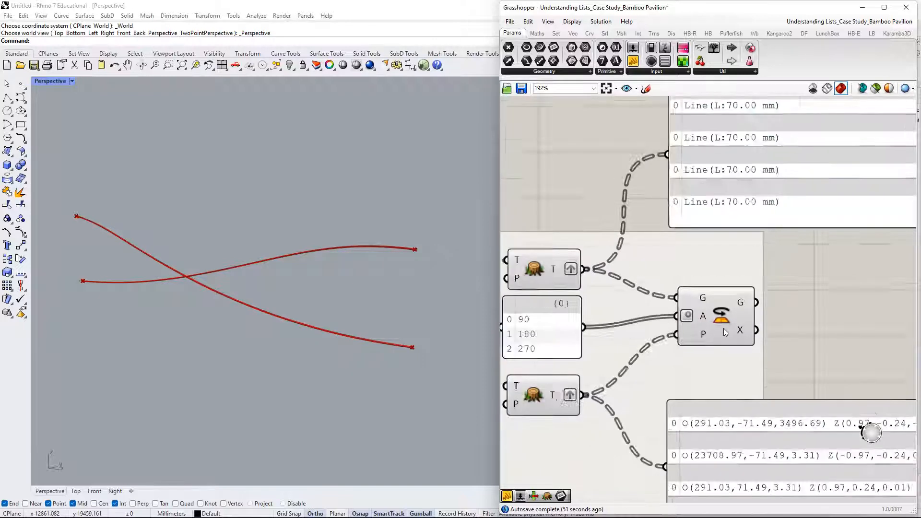
right_drag(735, 349, 658, 346)
right_drag(616, 323, 698, 259)
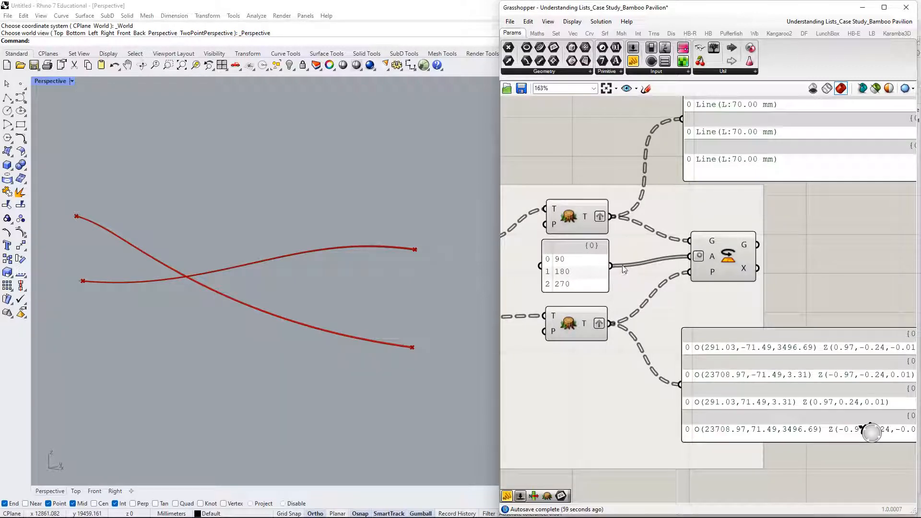
drag(574, 292, 573, 301)
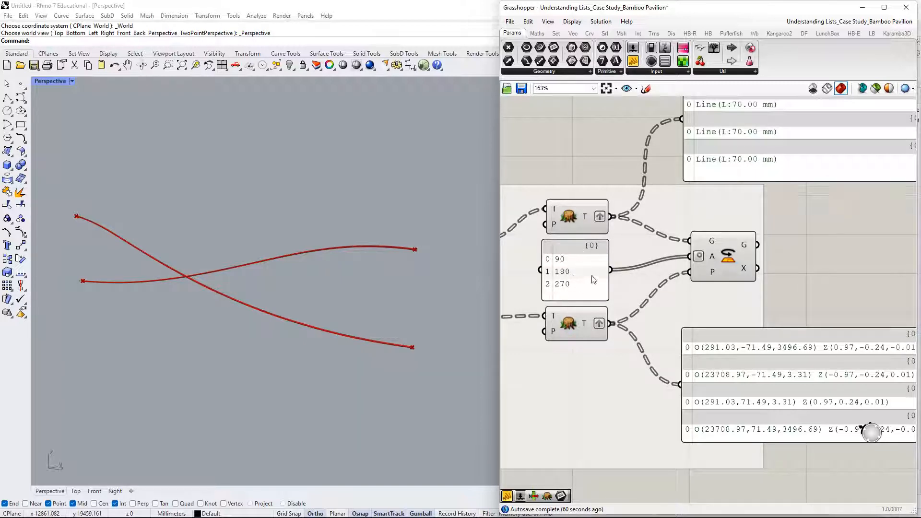
Move the grafted line panel slightly upward, away from the Rotate component.
right_drag(656, 269, 636, 327)
right_drag(672, 243, 659, 291)
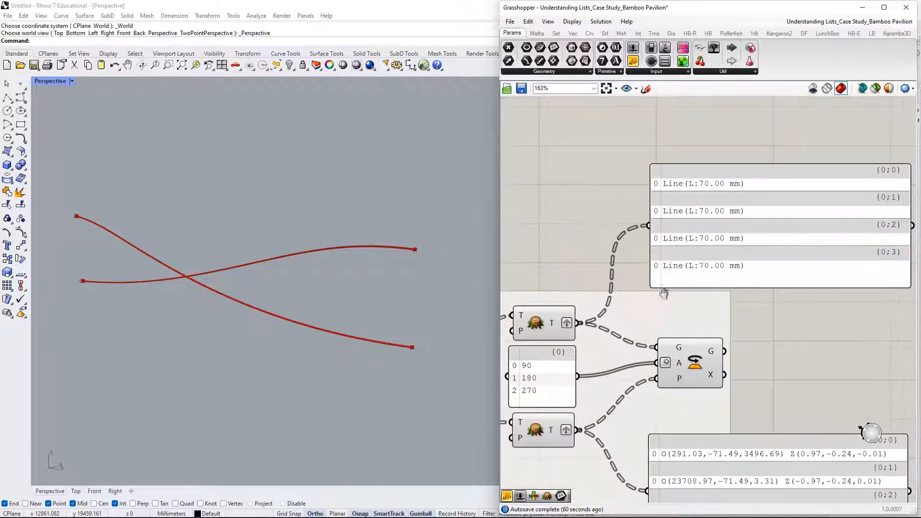
right_drag(560, 331, 531, 331)
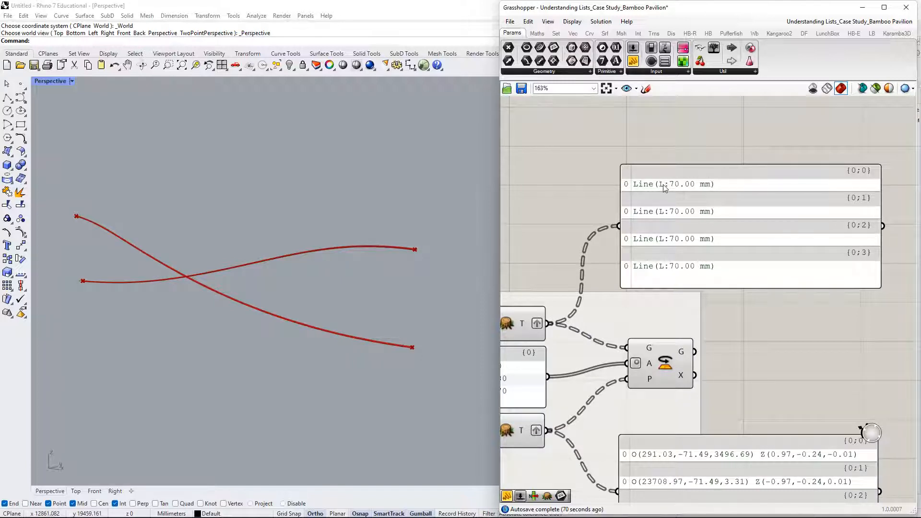
drag(691, 210, 659, 143)
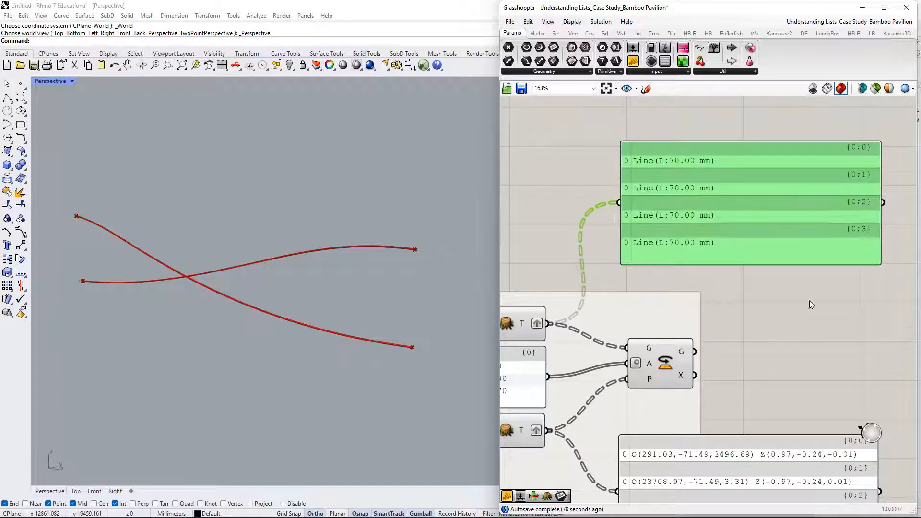
Add a new panel in the empty canvas area beside Rotate and enter 0 as its content.
right_drag(787, 303, 764, 211)
scroll(622, 352, down, 1)
right_drag(601, 316, 677, 276)
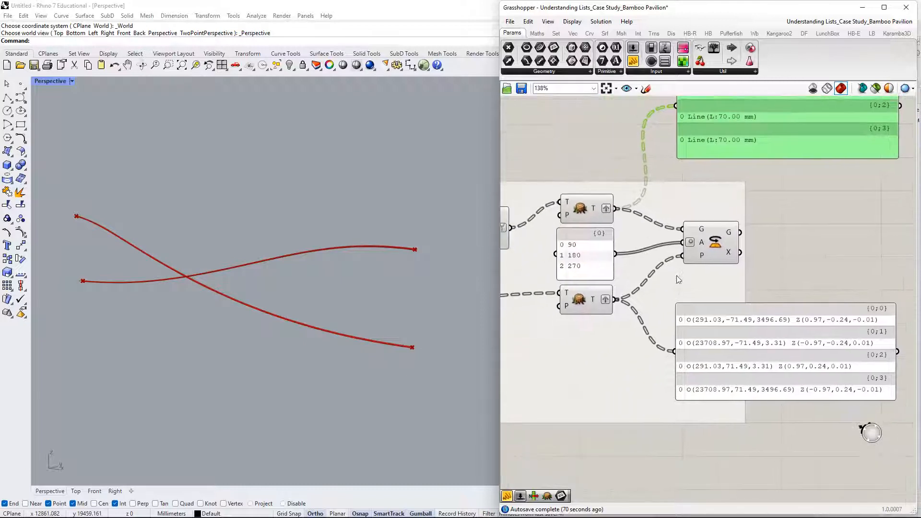
right_drag(862, 226, 704, 263)
double_click(704, 264)
text(//)
key(Return)
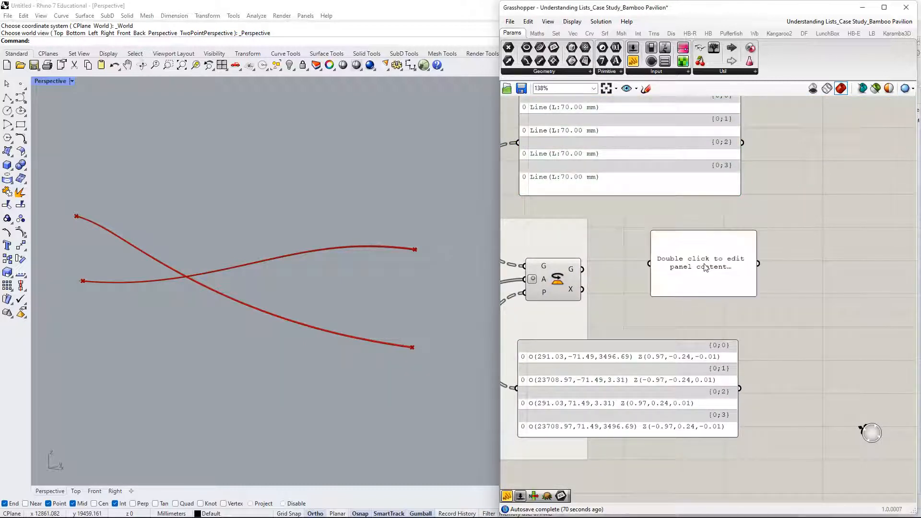
double_click(705, 267)
text(0)
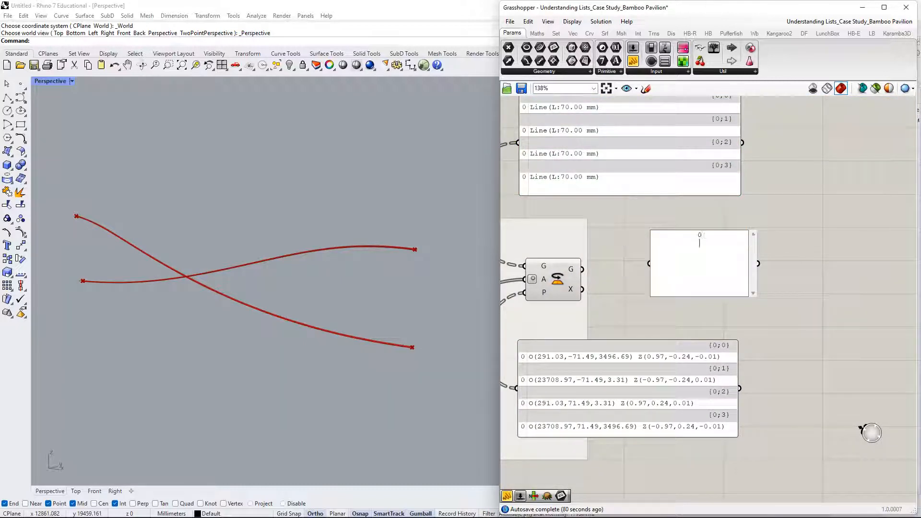
click(813, 243)
Switch the panel containing 0 from multiline text to separate list items.
right_drag(705, 263, 582, 268)
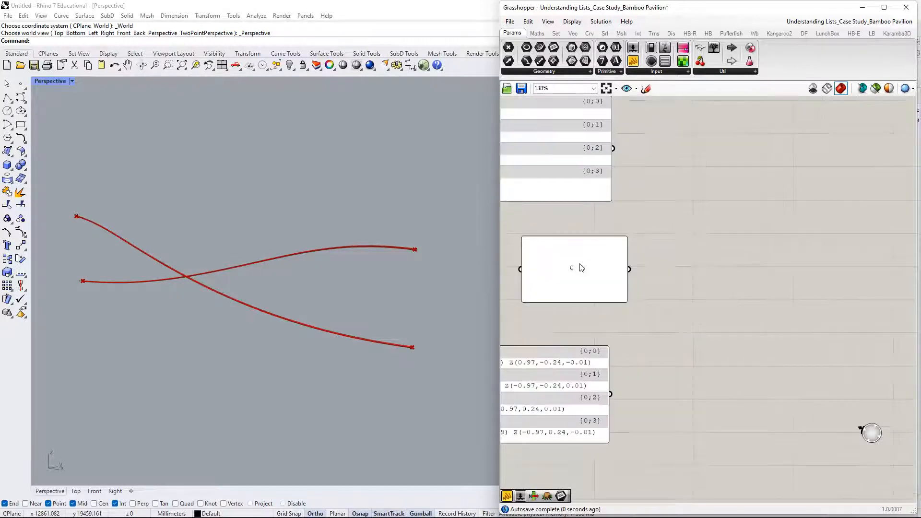
right_click(588, 280)
click(638, 300)
Add a second panel beside the panel containing 0, feed it from that panel, and space the two apart.
double_click(687, 252)
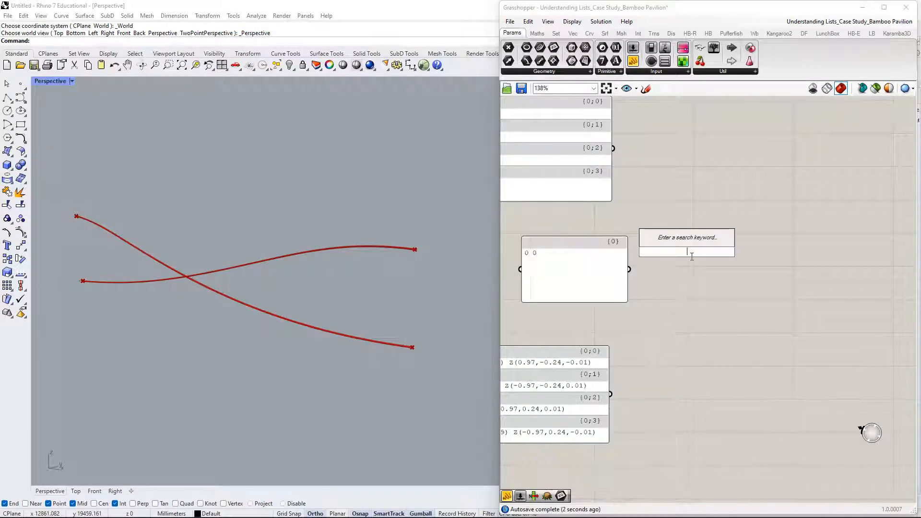
text(//)
key(Return)
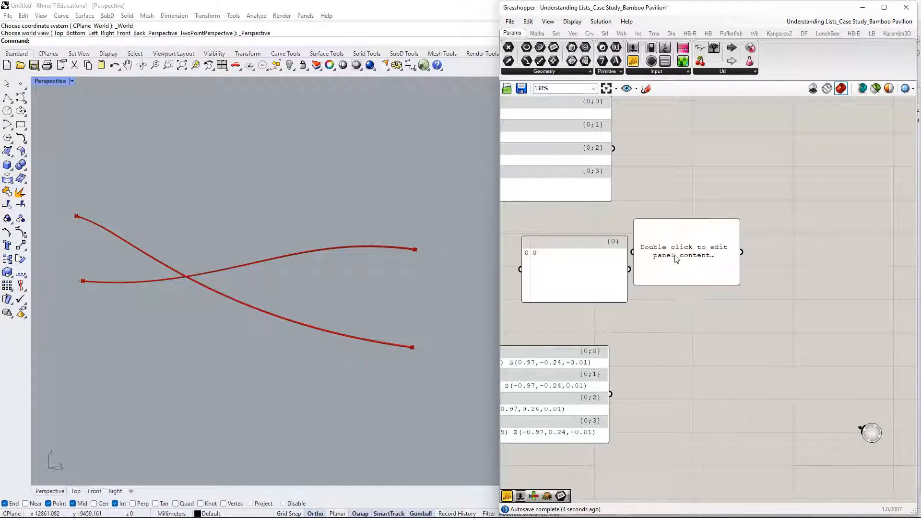
drag(674, 259, 629, 269)
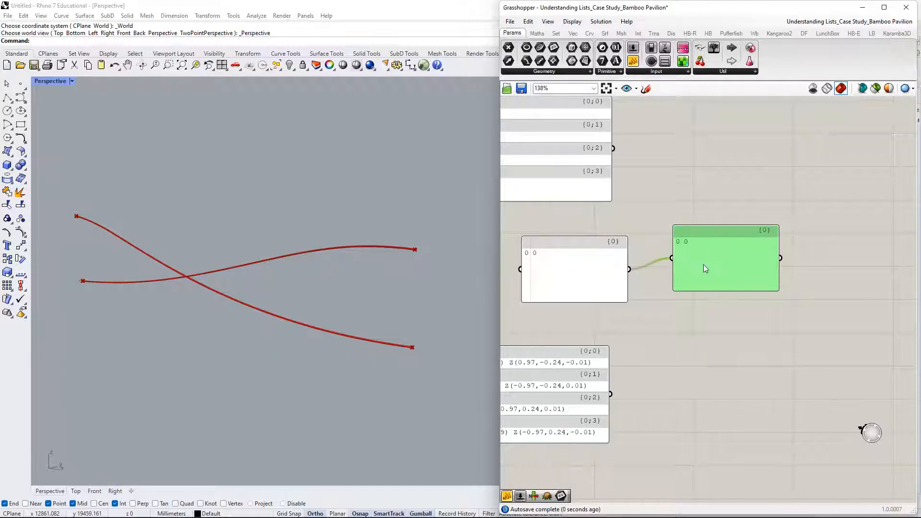
drag(703, 264, 725, 263)
Move the two linked 0 panels so the source sits below the grafted plane component and the receiving panel just below Rotate.
click(660, 329)
right_drag(661, 329, 726, 308)
scroll(783, 271, down, 2)
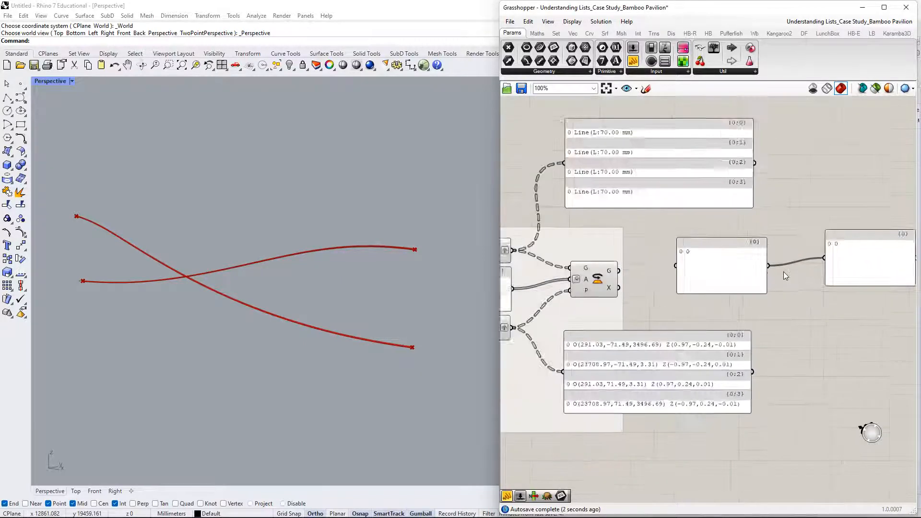
drag(830, 296, 763, 255)
drag(730, 252, 559, 366)
drag(672, 354, 650, 332)
click(672, 350)
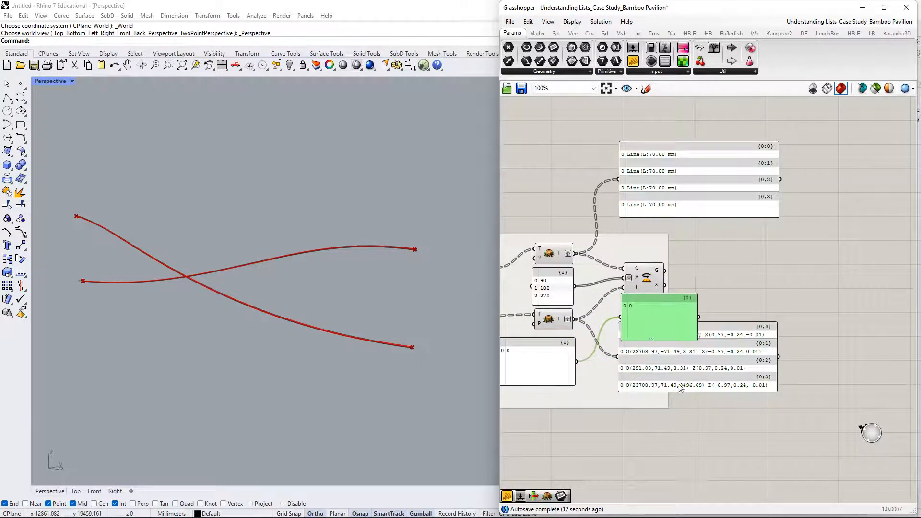
Shift the plane panel downward and fit the receiving 0 panel into the gap between Rotate and the plane panel.
drag(678, 383, 679, 400)
scroll(607, 290, up, 4)
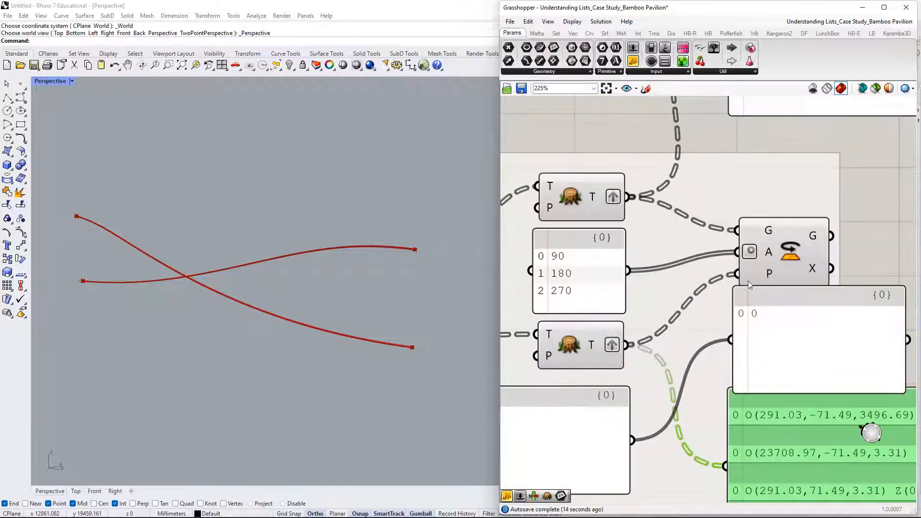
click(716, 257)
right_drag(718, 321, 652, 275)
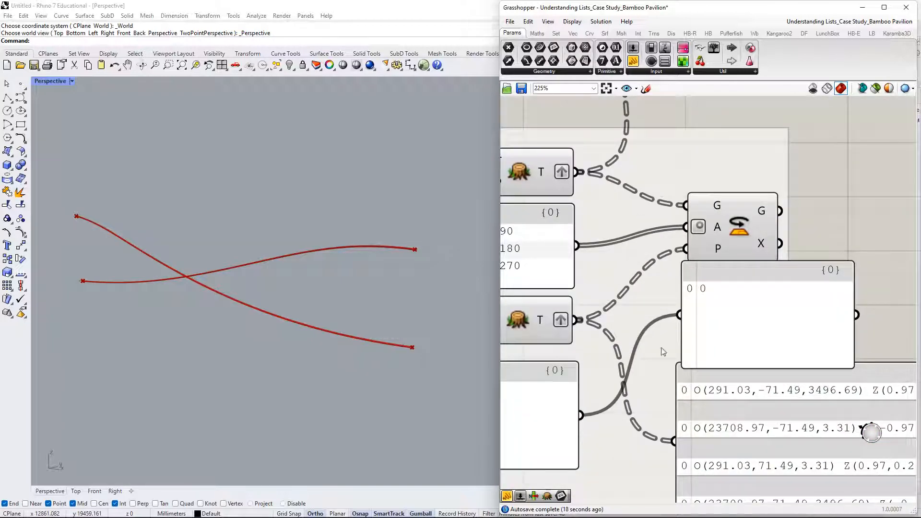
drag(696, 367, 699, 396)
drag(710, 342, 712, 361)
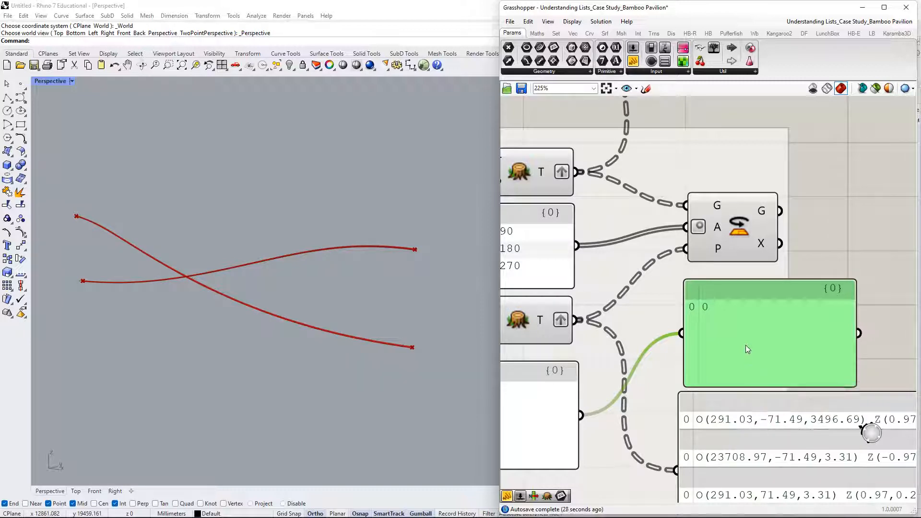
right_drag(753, 186, 716, 204)
drag(700, 310, 695, 299)
click(684, 246)
click(788, 220)
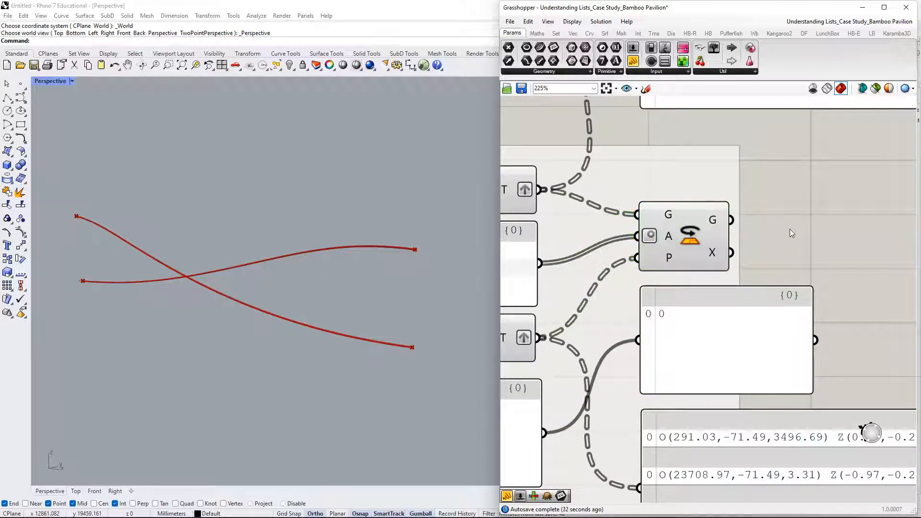
Move the grafted line panel slightly down toward the Rotate component.
scroll(790, 238, down, 3)
right_drag(790, 238, 600, 234)
right_drag(601, 132, 659, 186)
drag(666, 165, 663, 176)
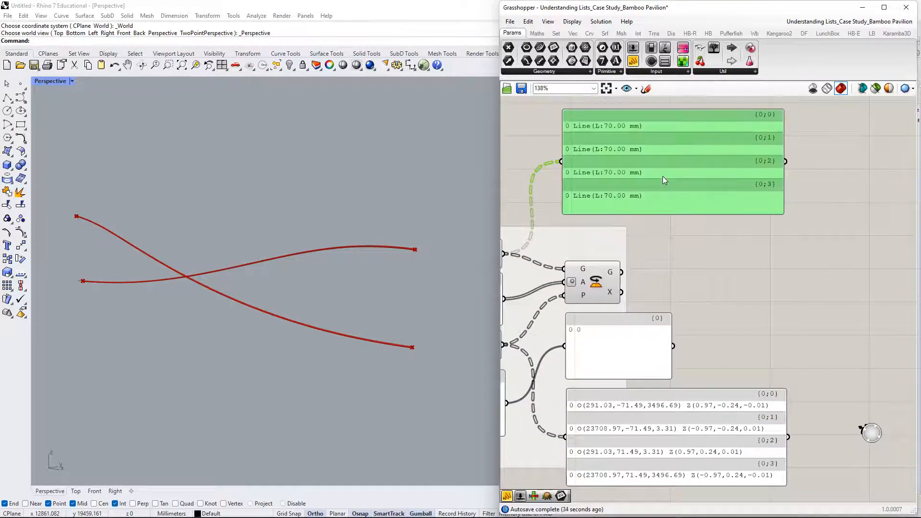